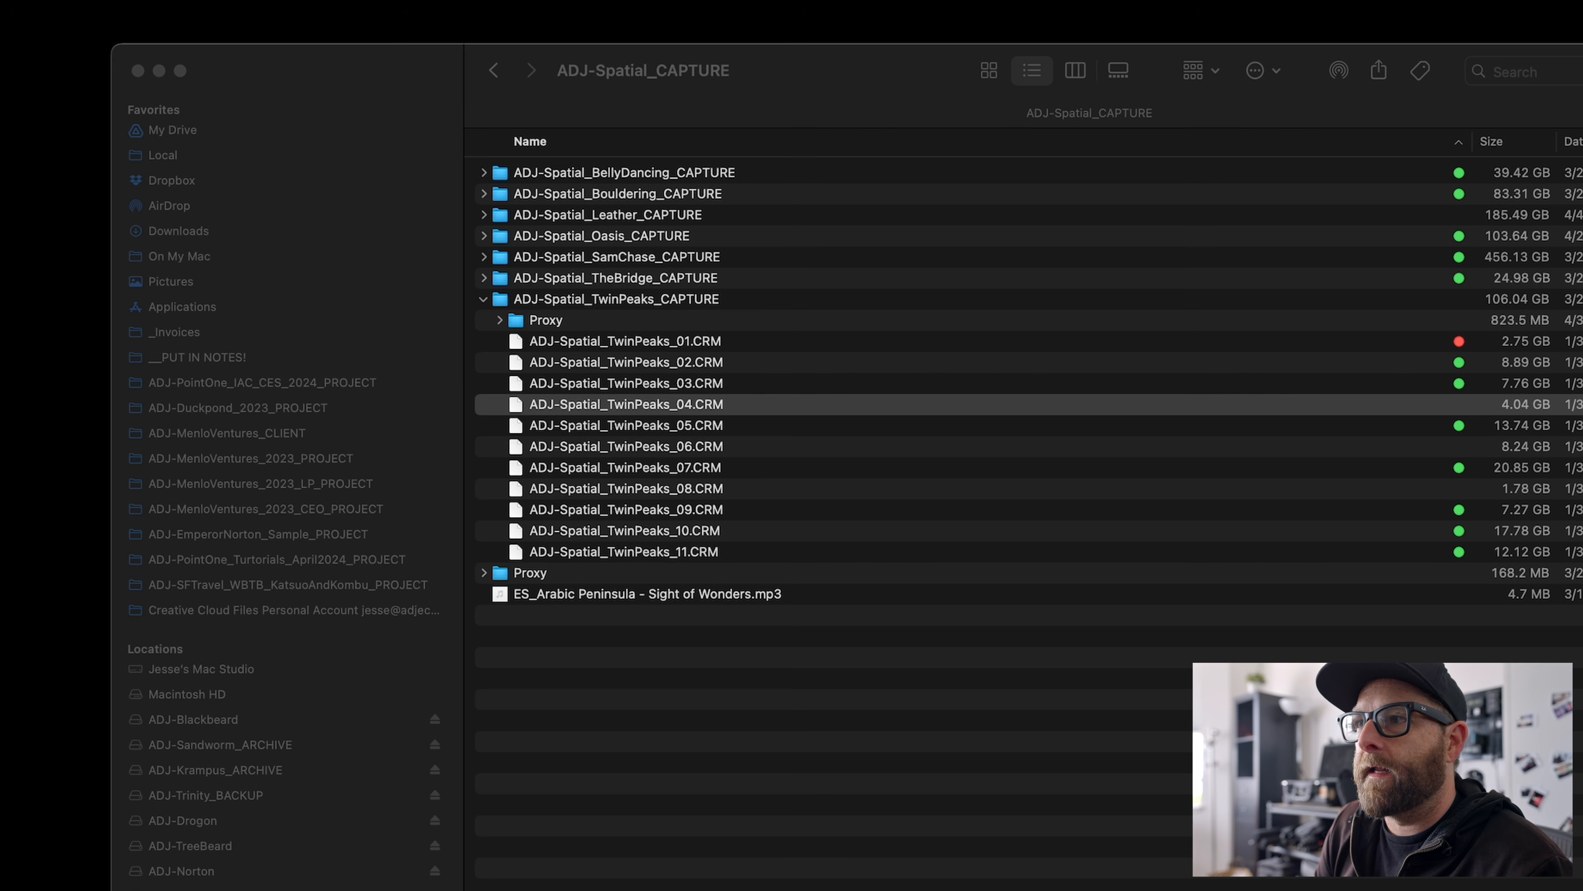
Collapse the ADJ-Spatial_TwinPeaks_CAPTURE folder and expand ADJ-Spatial_Leather_CAPTURE to browse its CRM clips.
left_click(541, 301)
key("Left")
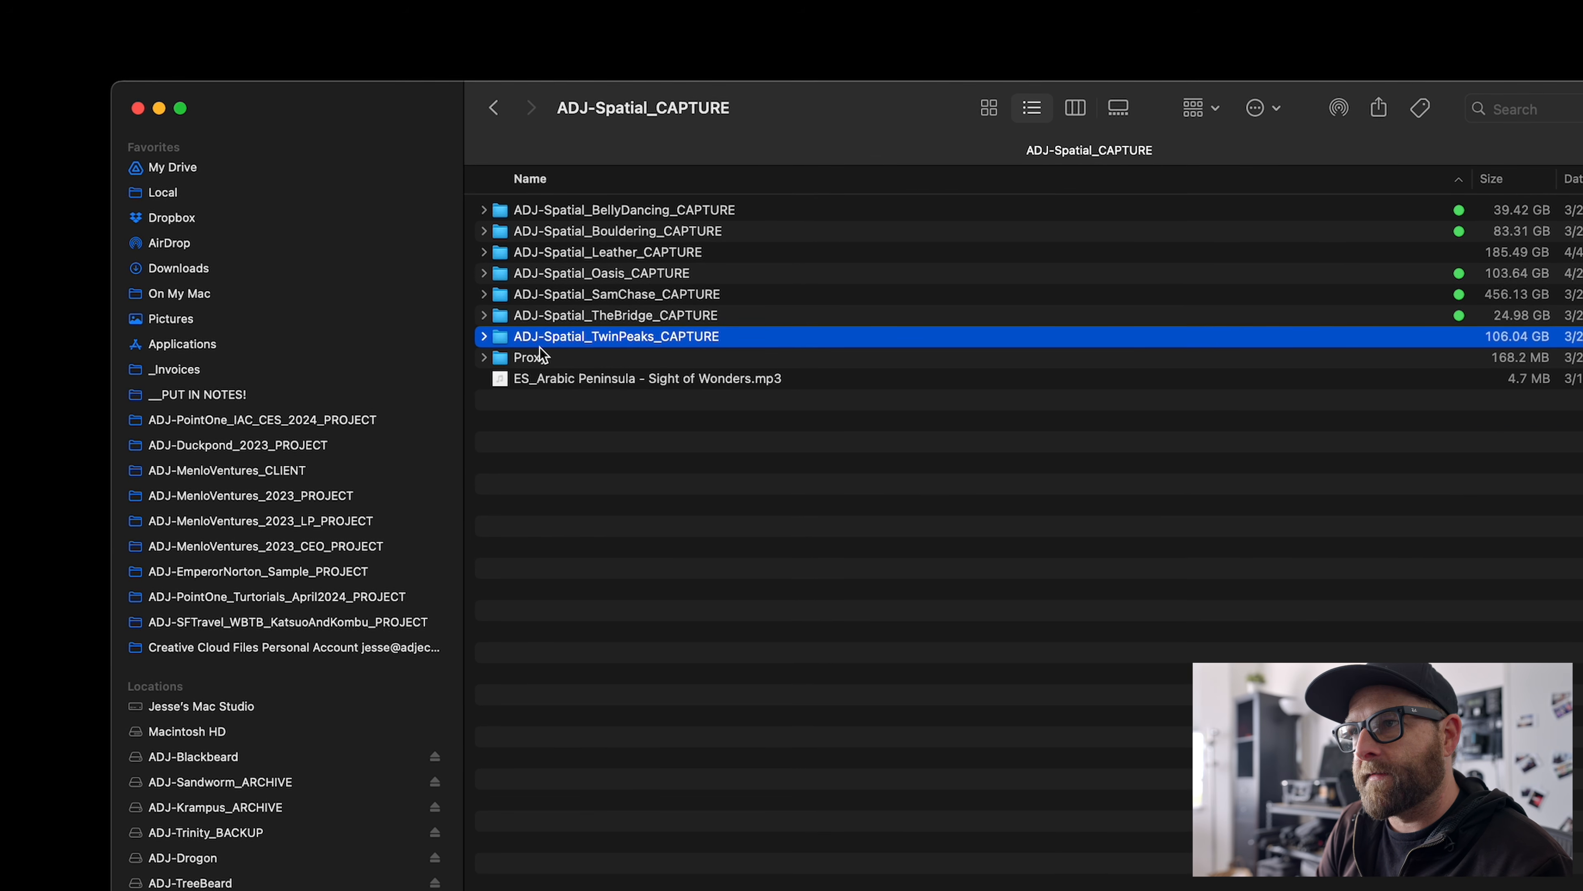
key("Up")
key("Up")
key("Up")
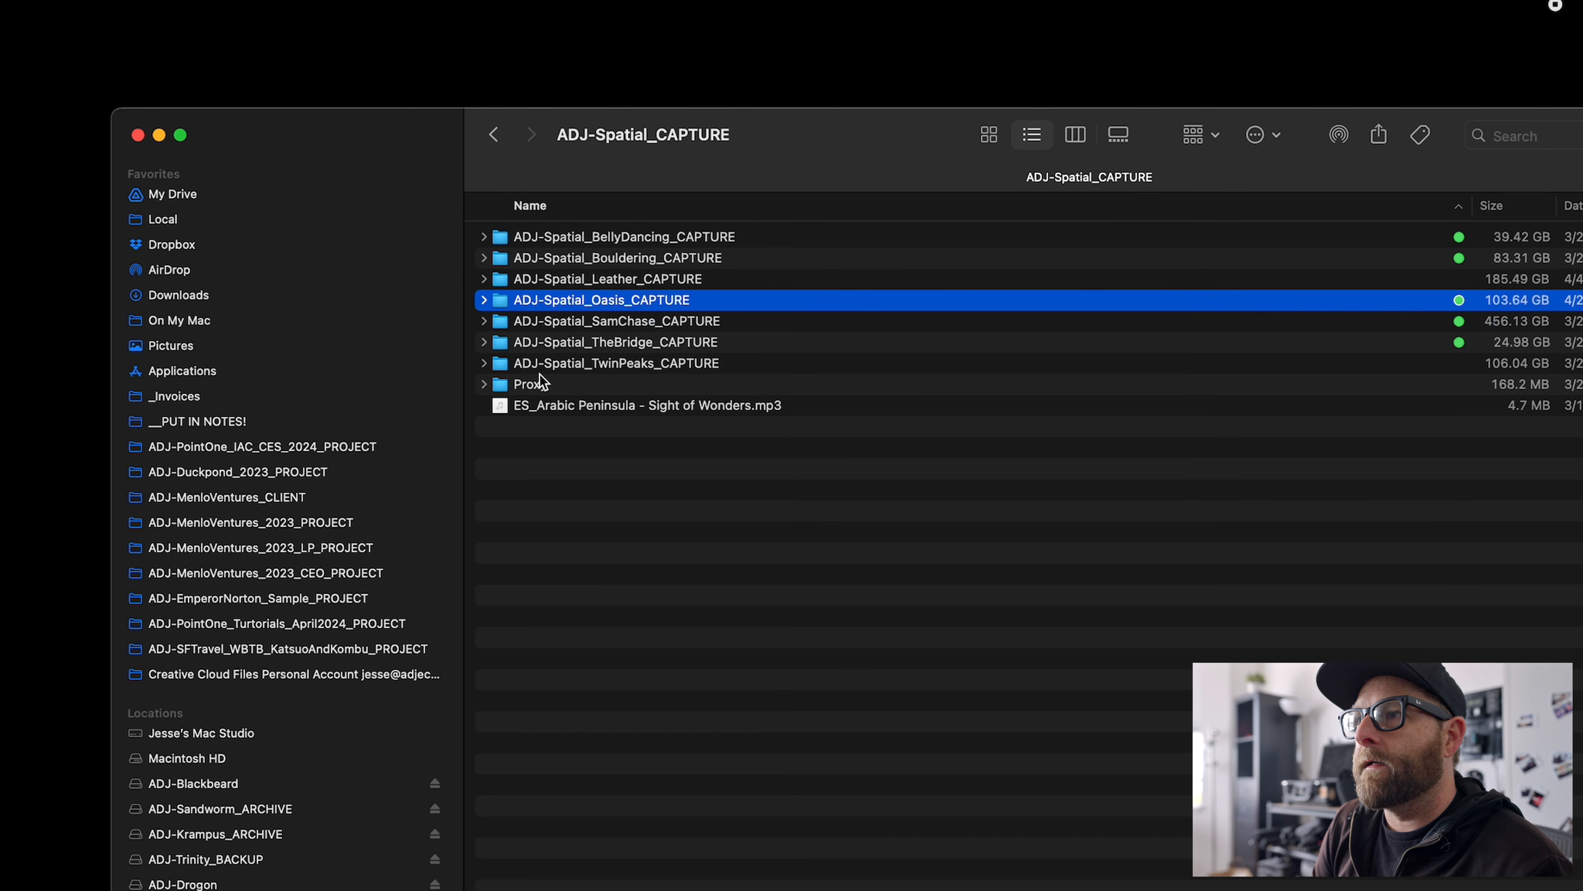
key("Up")
key("Right")
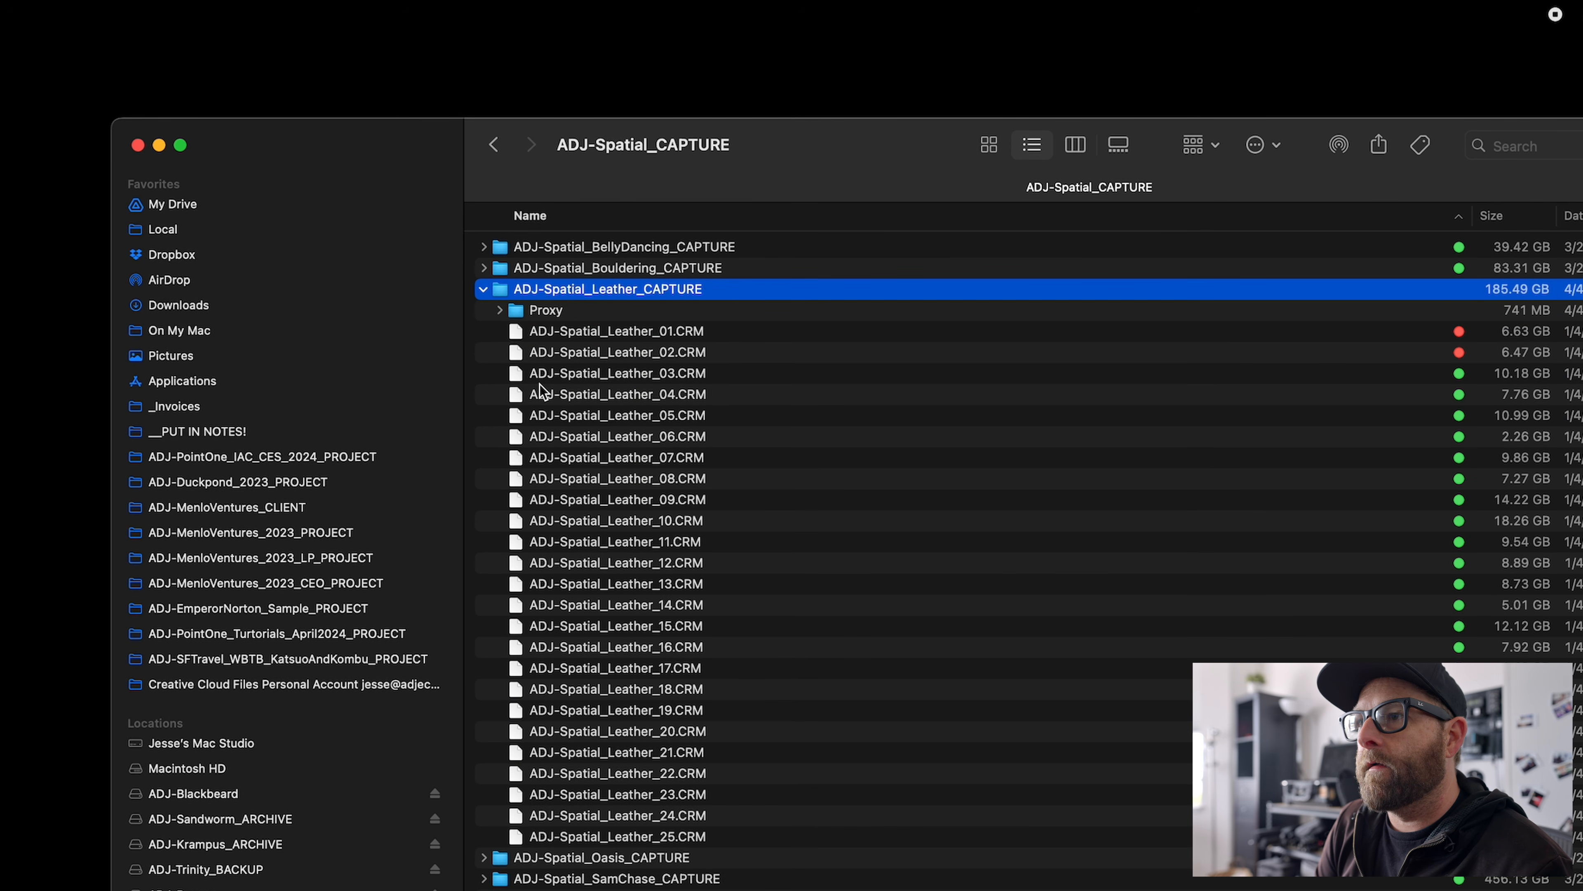
key("Down")
key("Down")
key("Down")
Launch NameChanger and move its window aside so the Leather clips in Finder stay accessible.
key("super+space")
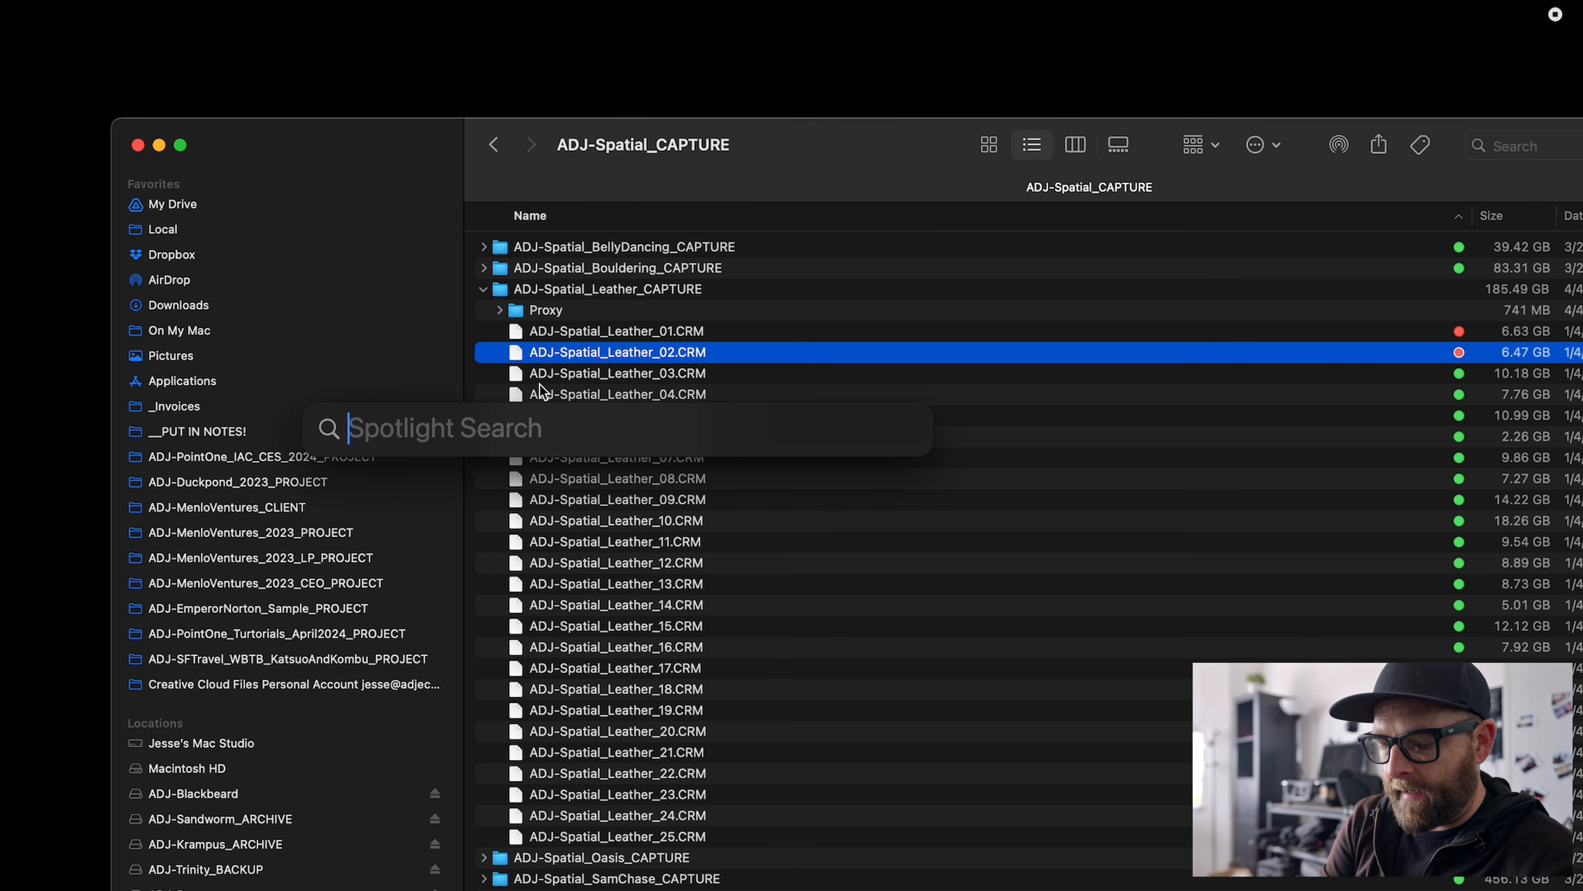
type("name")
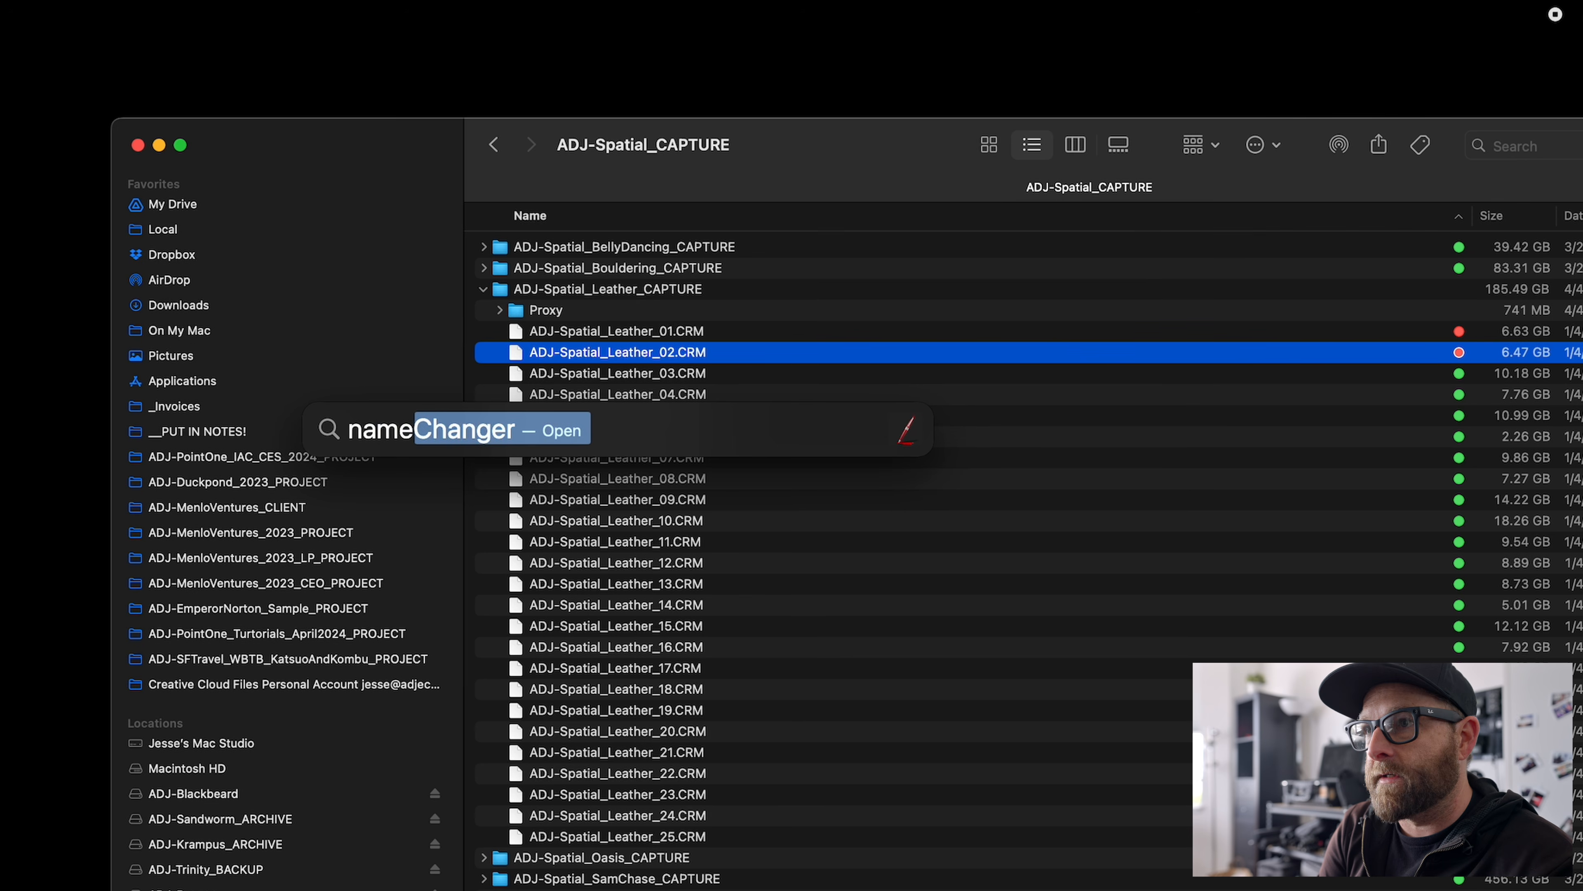
key("Return")
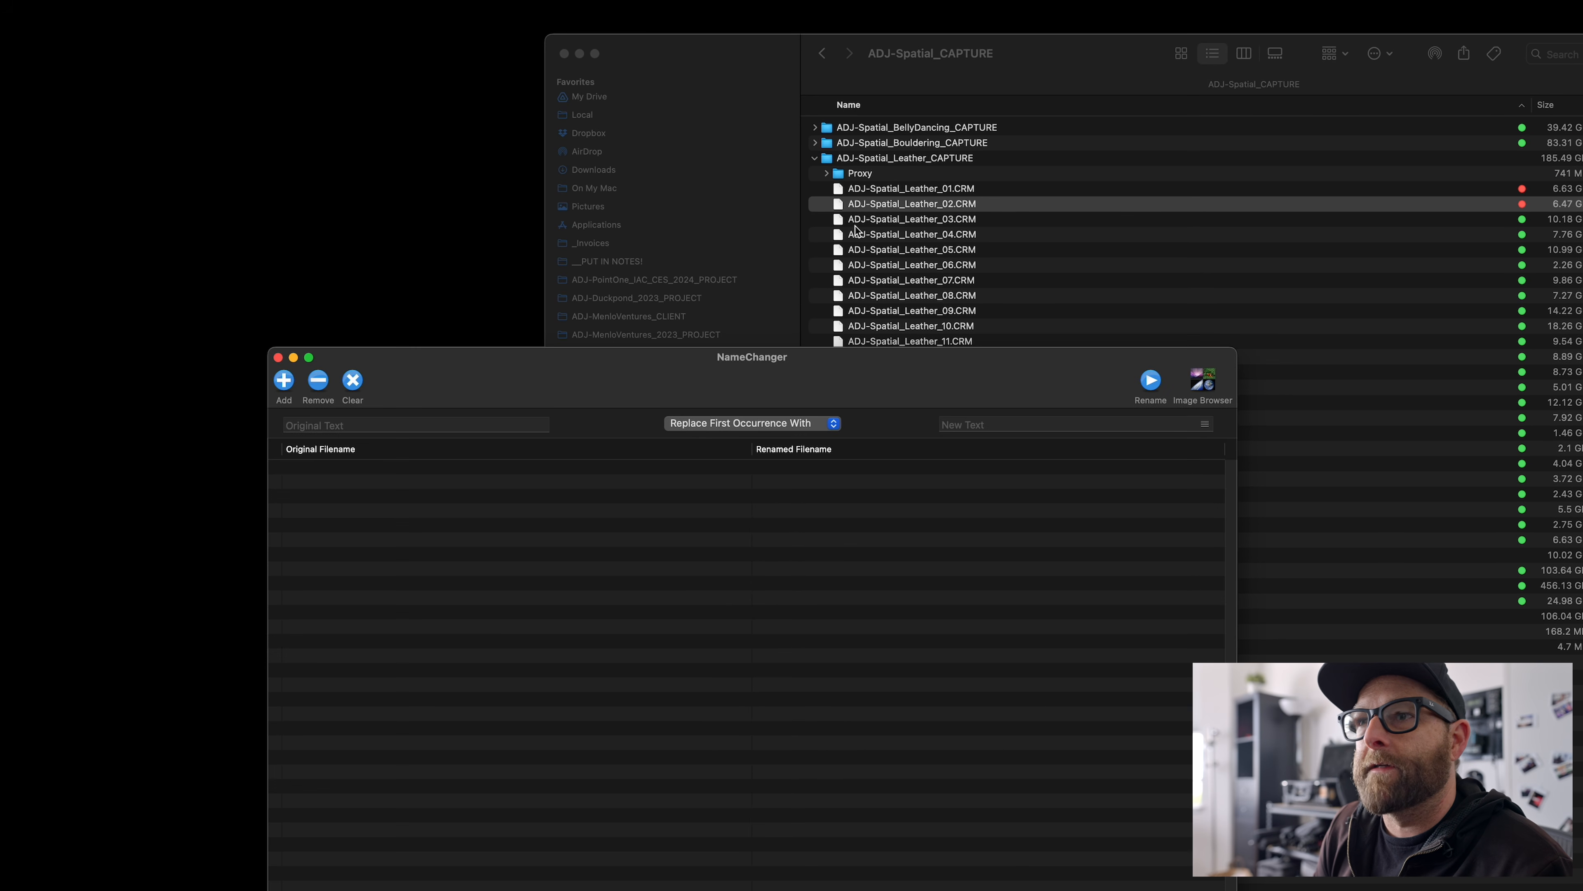
left_click_drag(810, 357, 634, 278)
Add all Leather clips from ADJ-Spatial_Leather_01.CRM through ADJ-Spatial_Leather_25.CRM to the NameChanger file list.
left_click(941, 189)
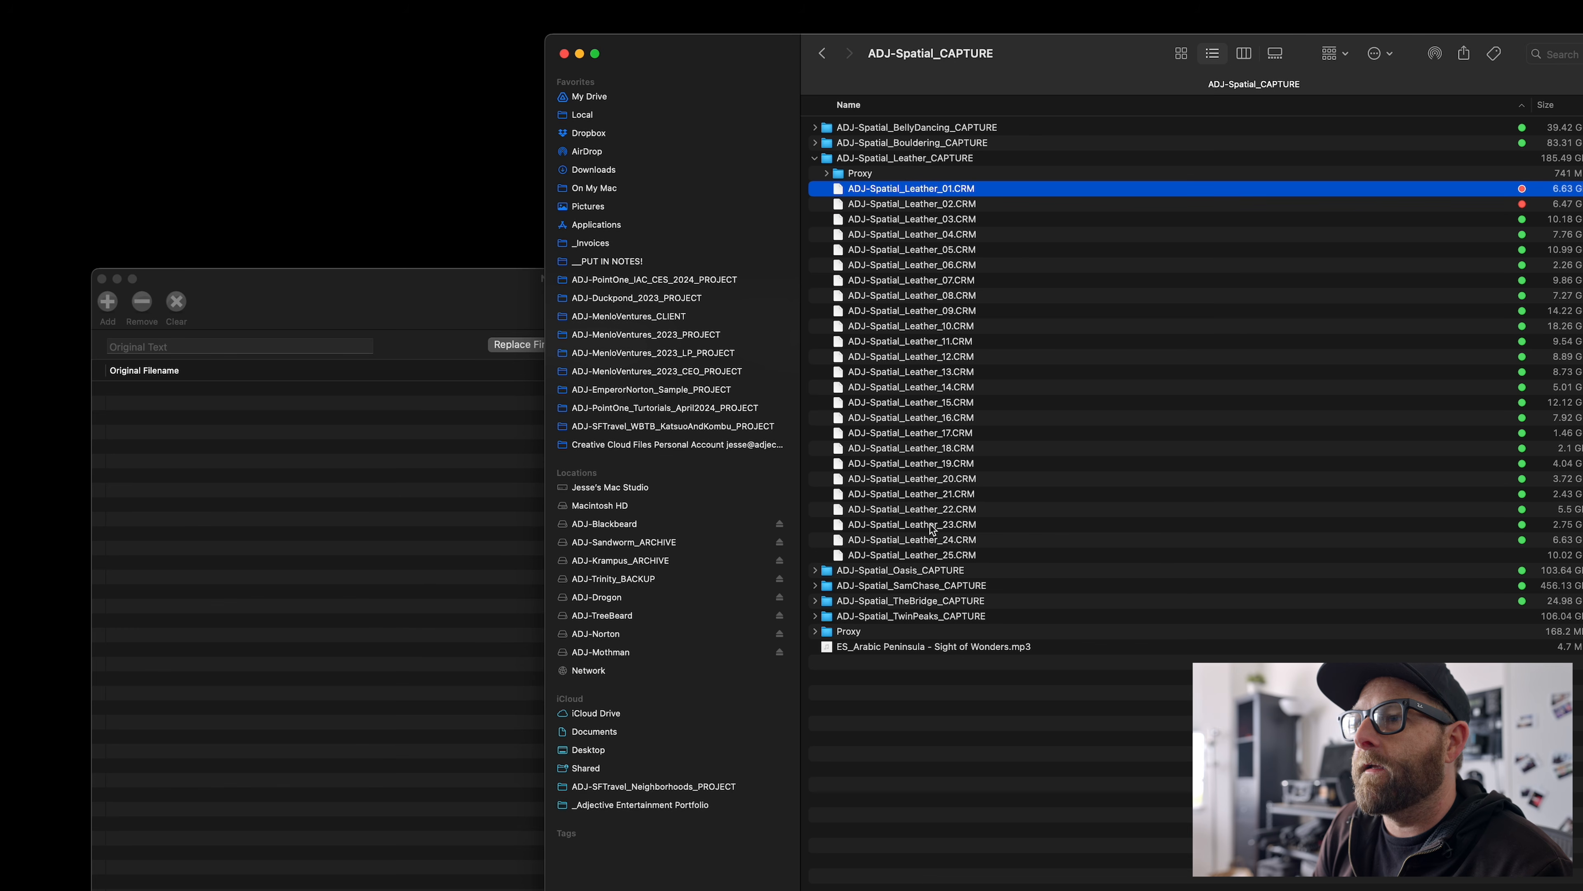
left_click(929, 558, "shift")
left_click_drag(929, 558, 329, 601)
left_click(559, 413)
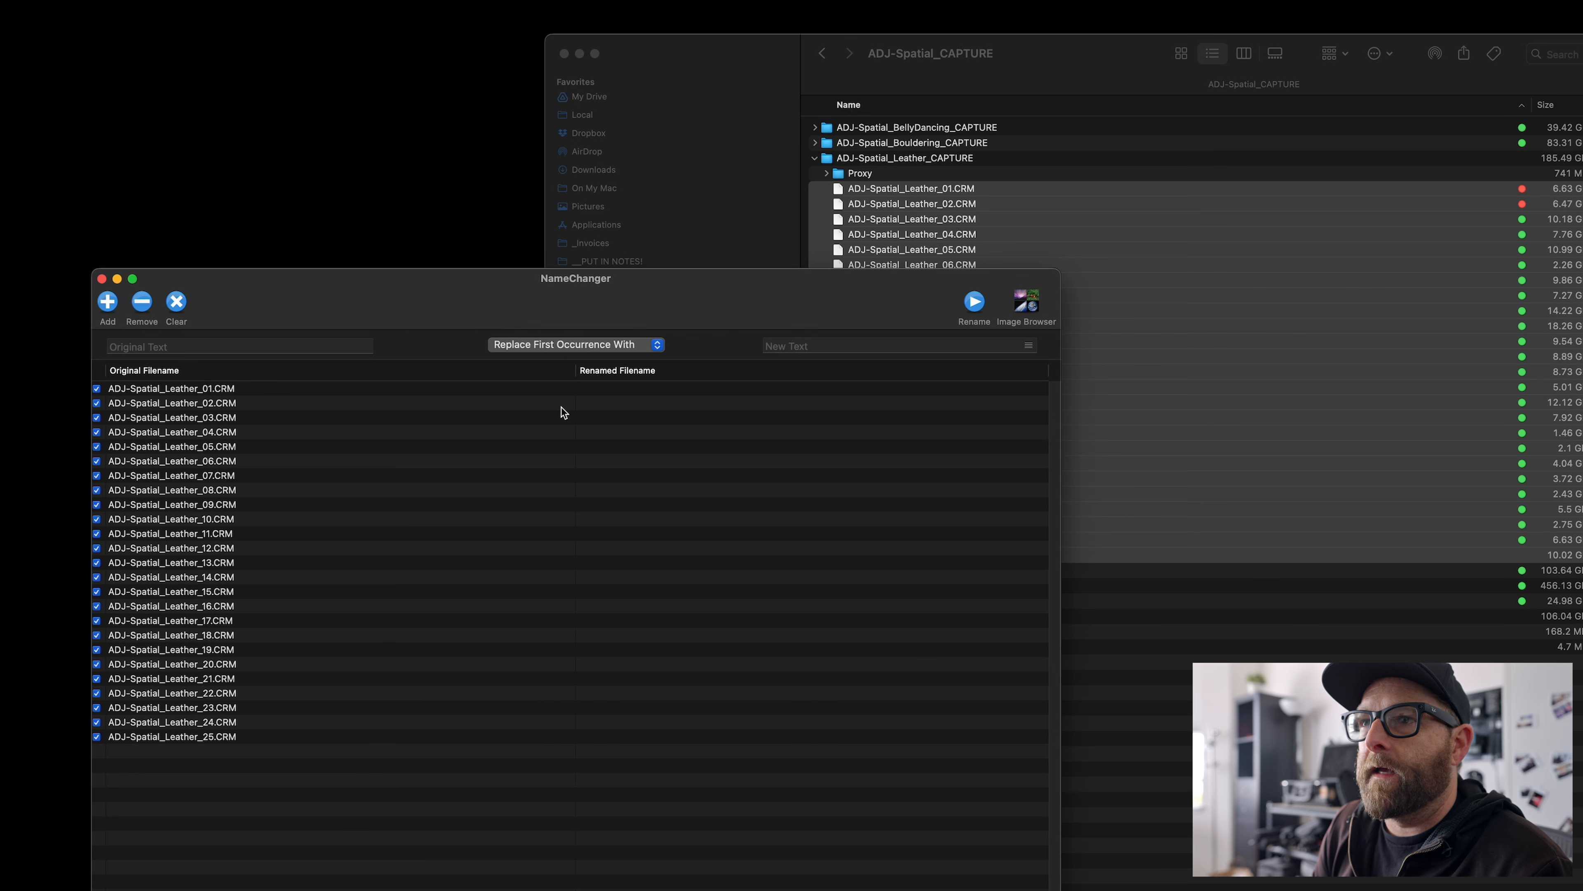
Preview Sequence renaming for the loaded clips and close the renaming window without applying it.
left_click(568, 346)
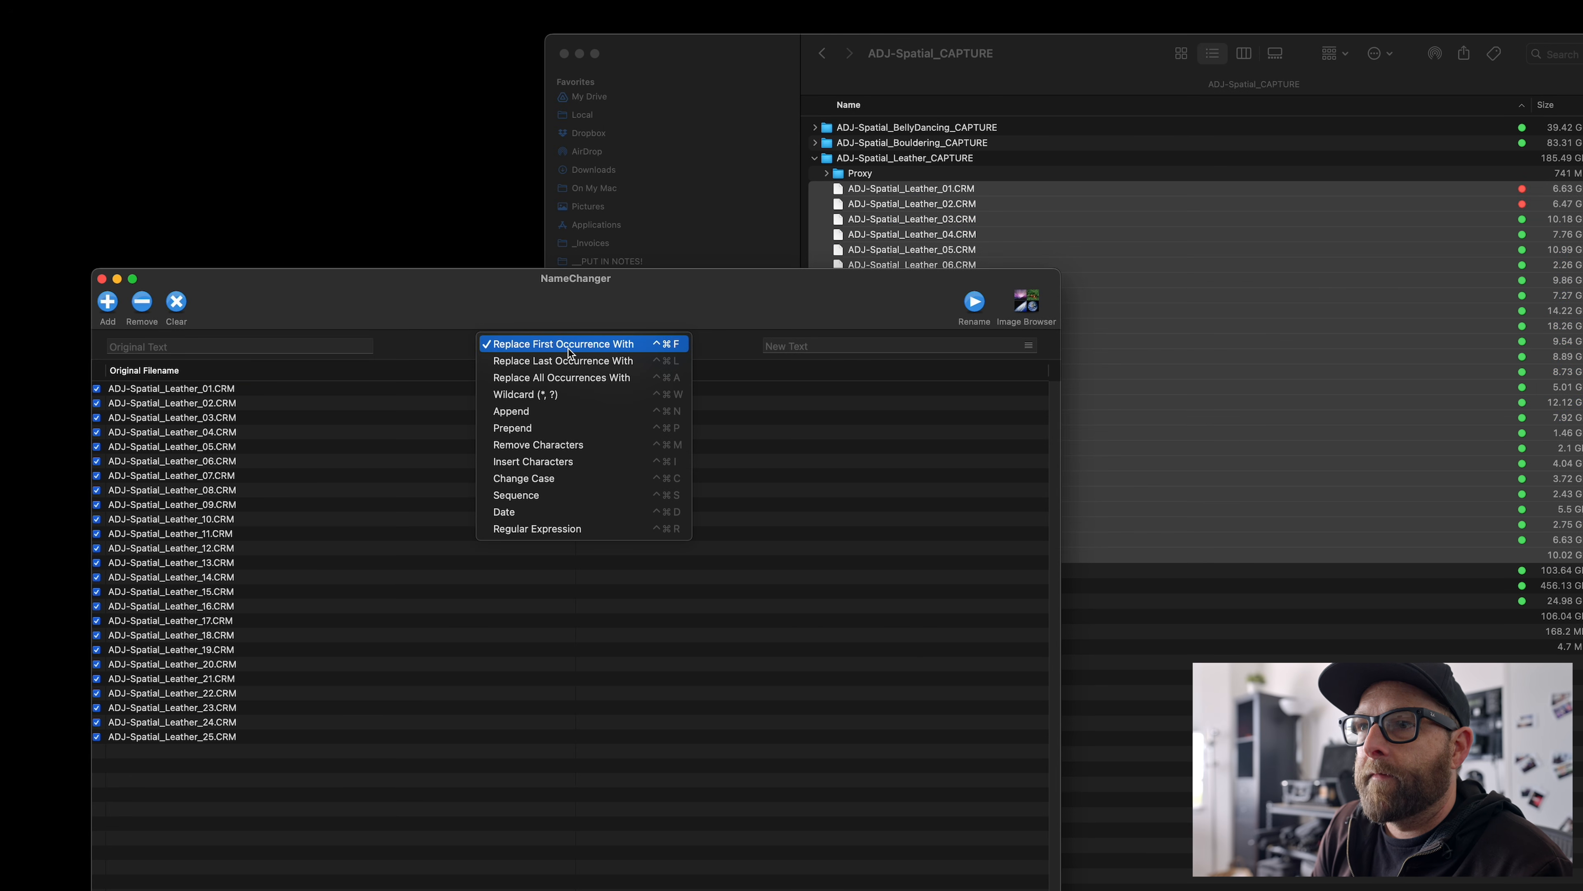
left_click(576, 412)
left_click(459, 345)
left_click(277, 344)
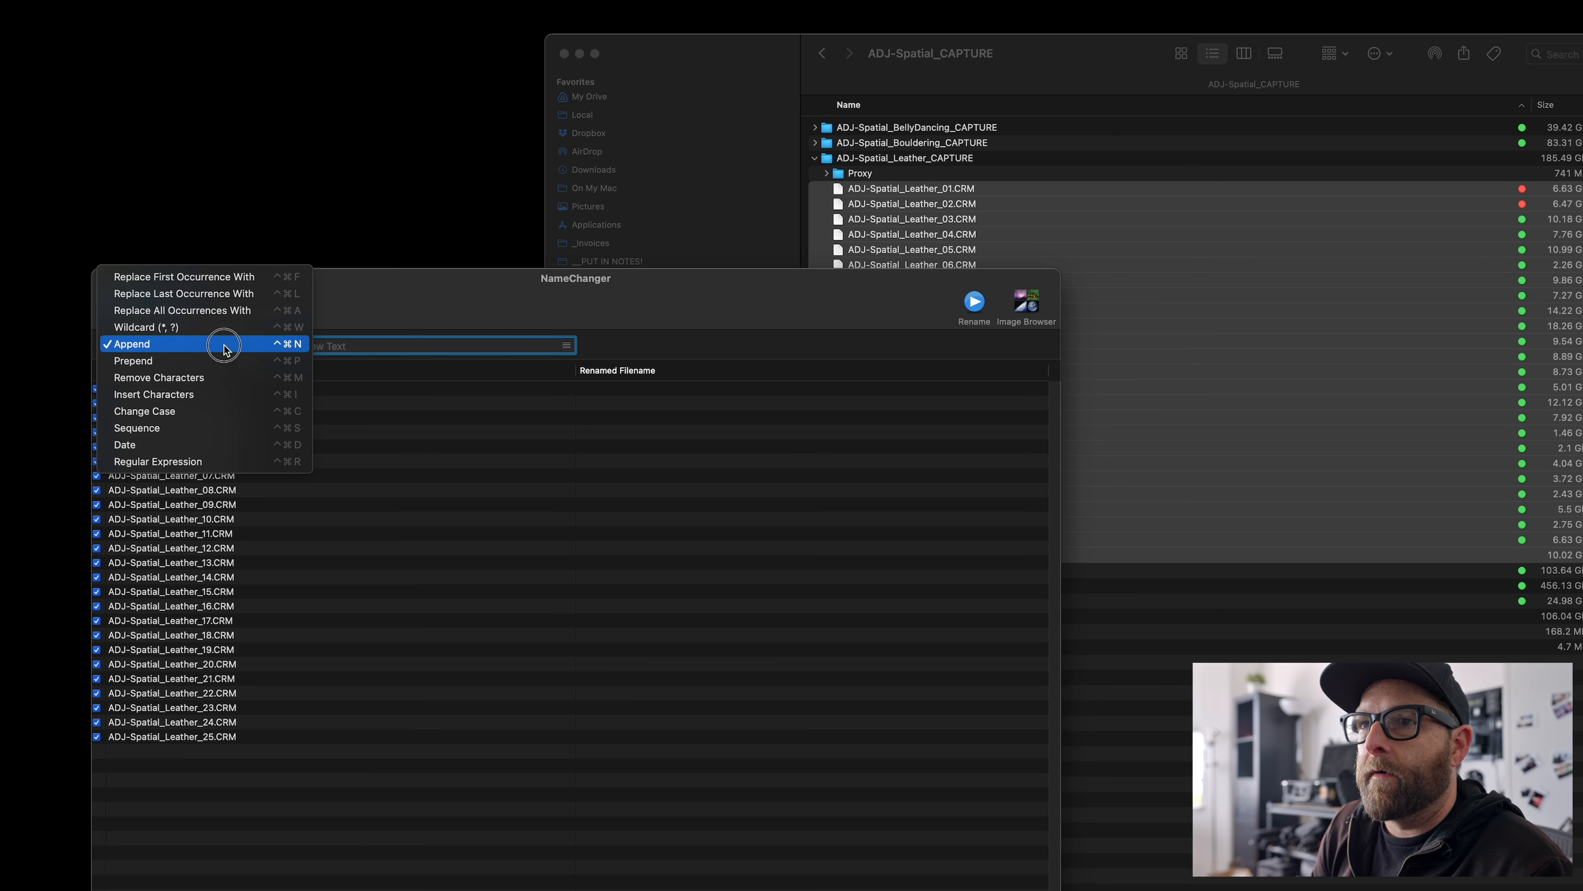
left_click(198, 429)
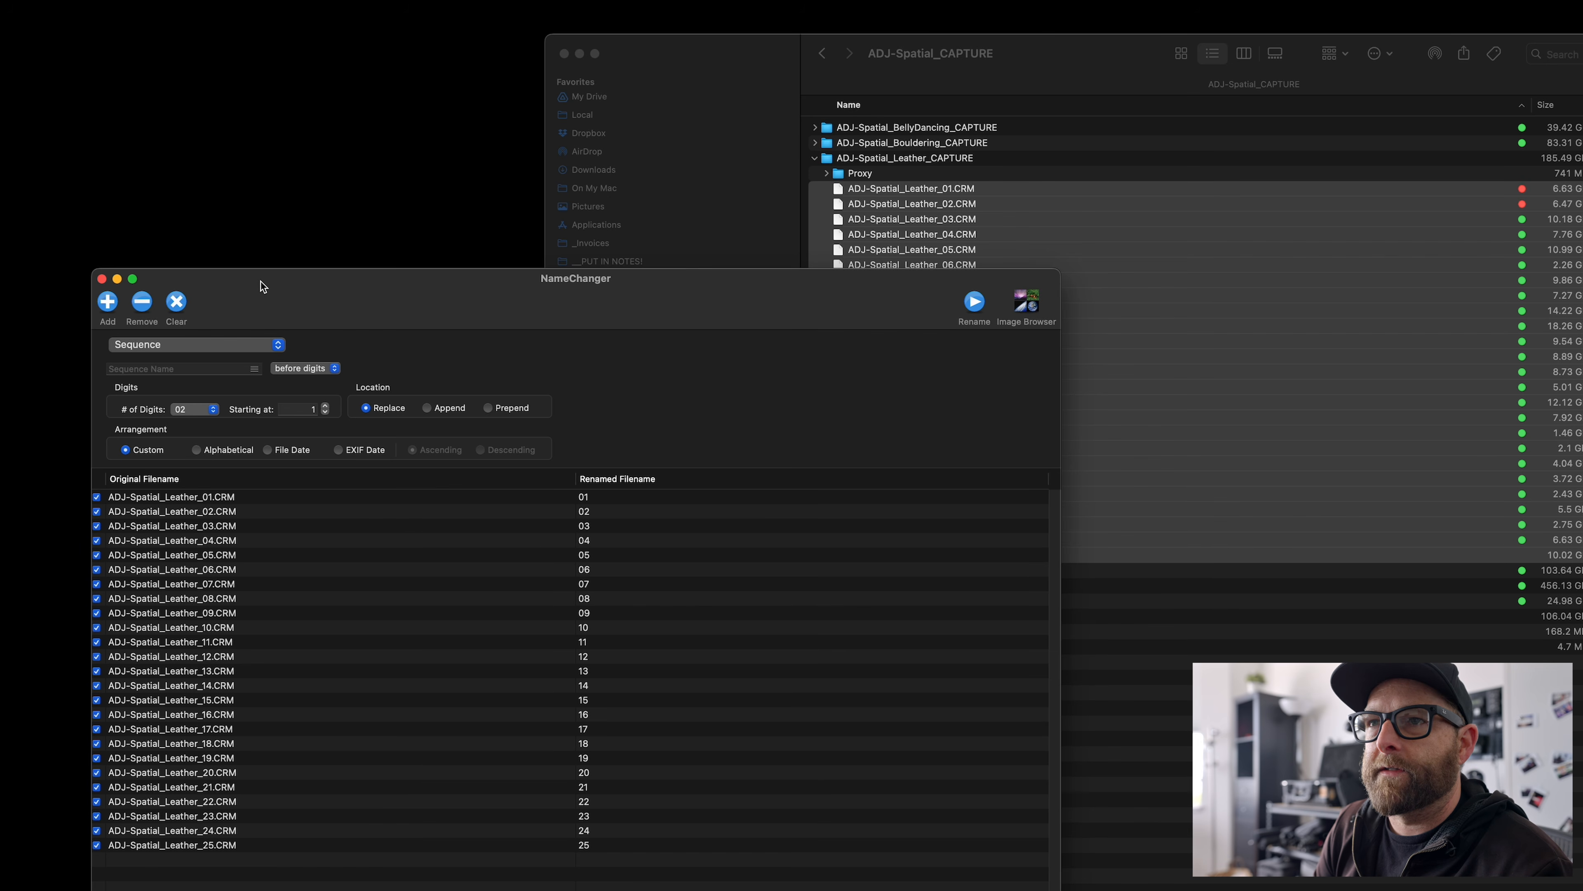
left_click(102, 279)
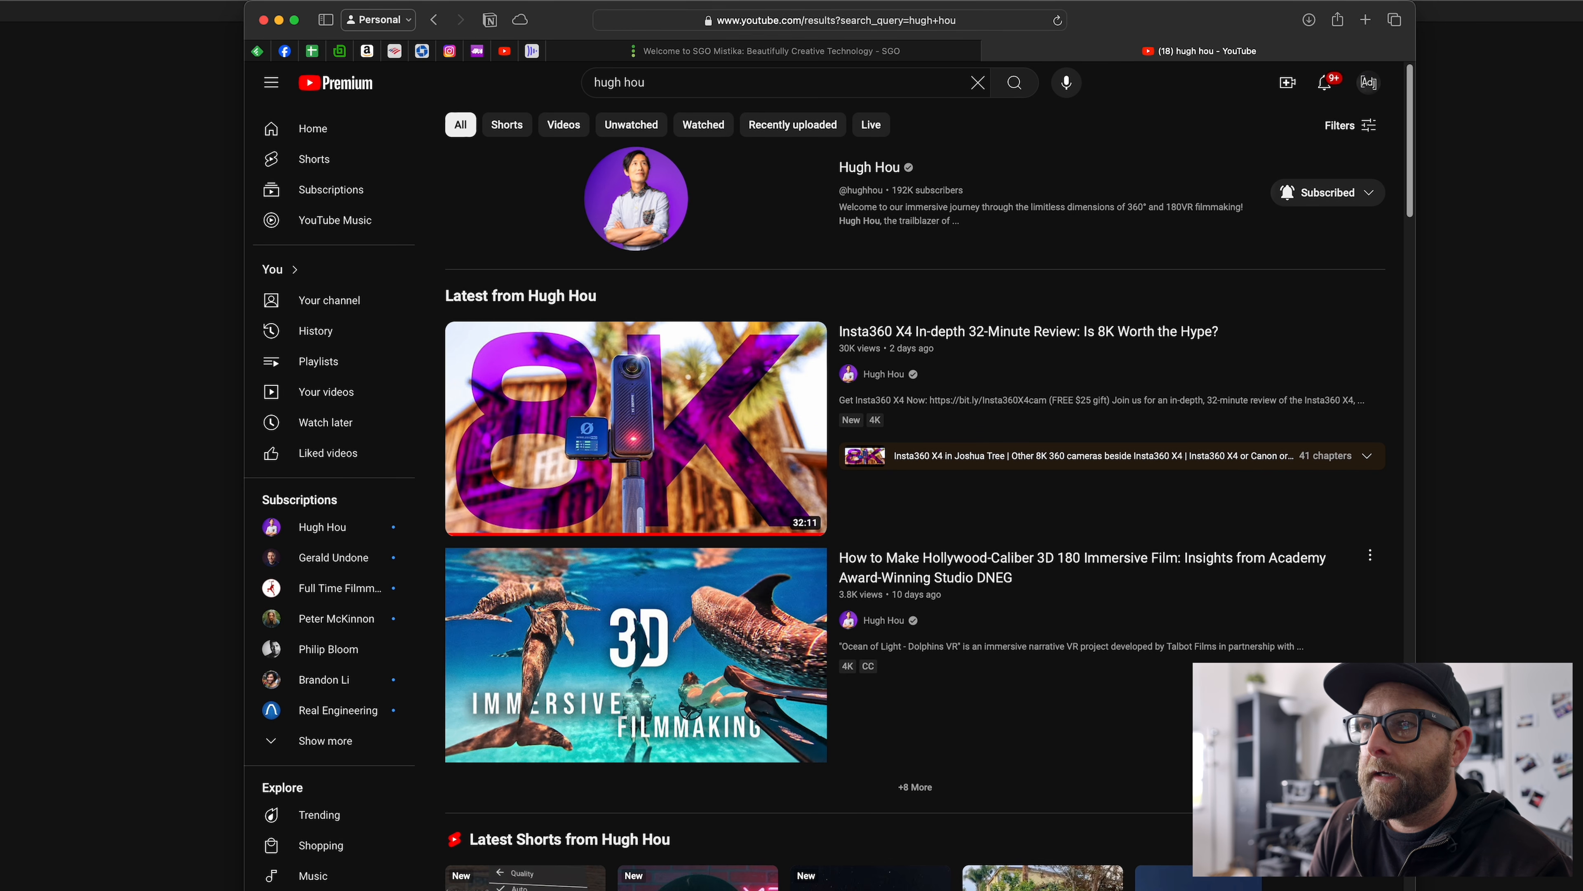
Open the YouTube video "Master Spatial Video: Vision Pro & Canon Dual Fisheye Lens Workflow" and play it from near the beginning.
scroll(915, 499, "down", 3)
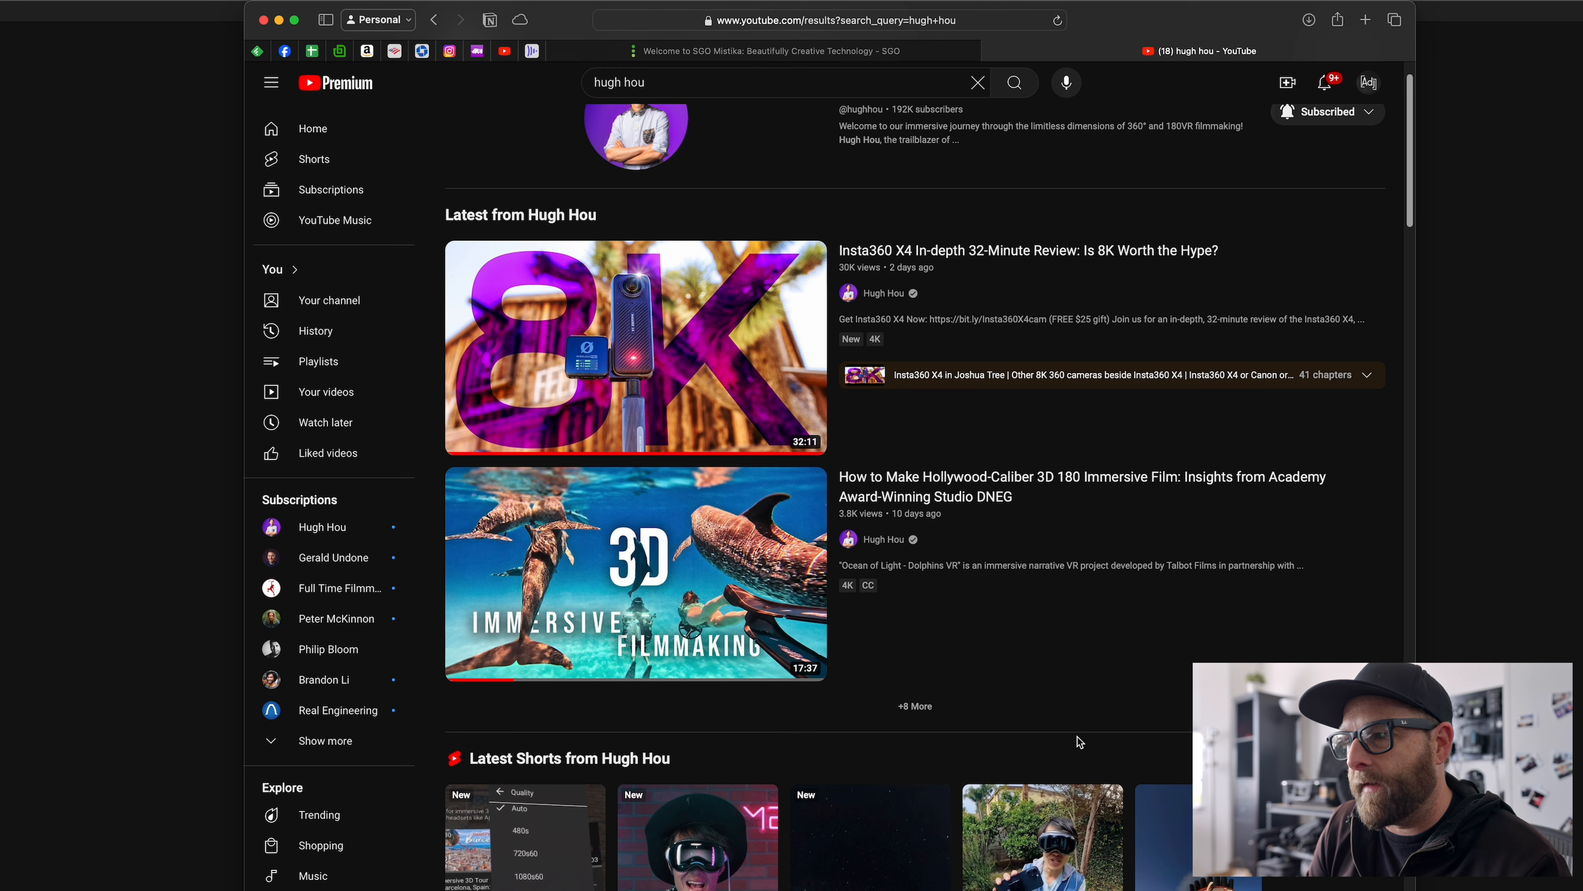
mouse_move(993, 623)
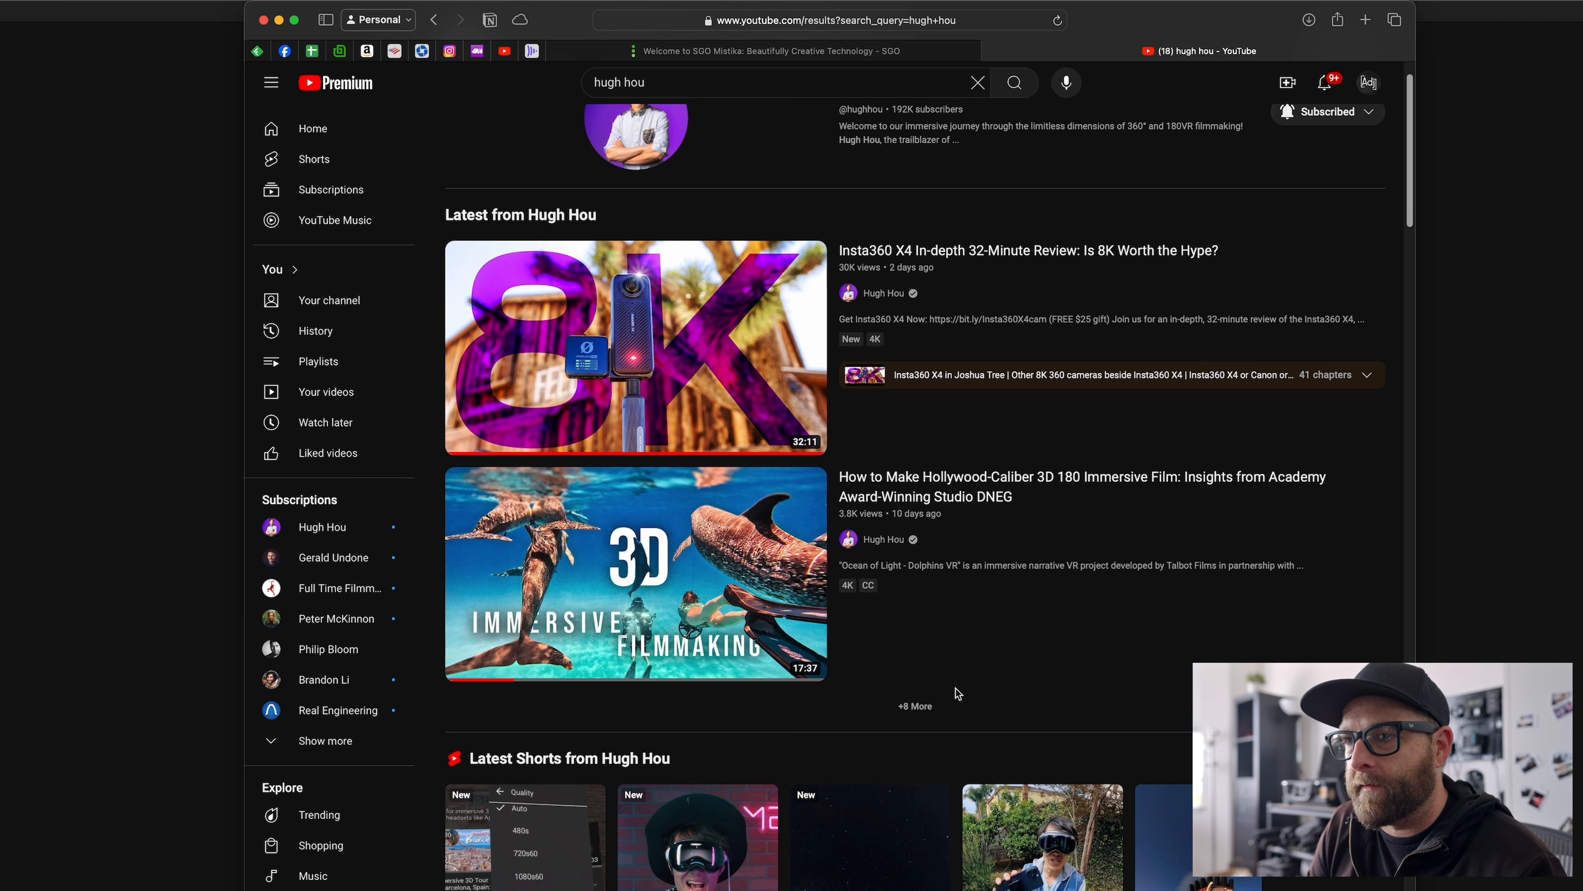
scroll(1037, 716, "down", 6)
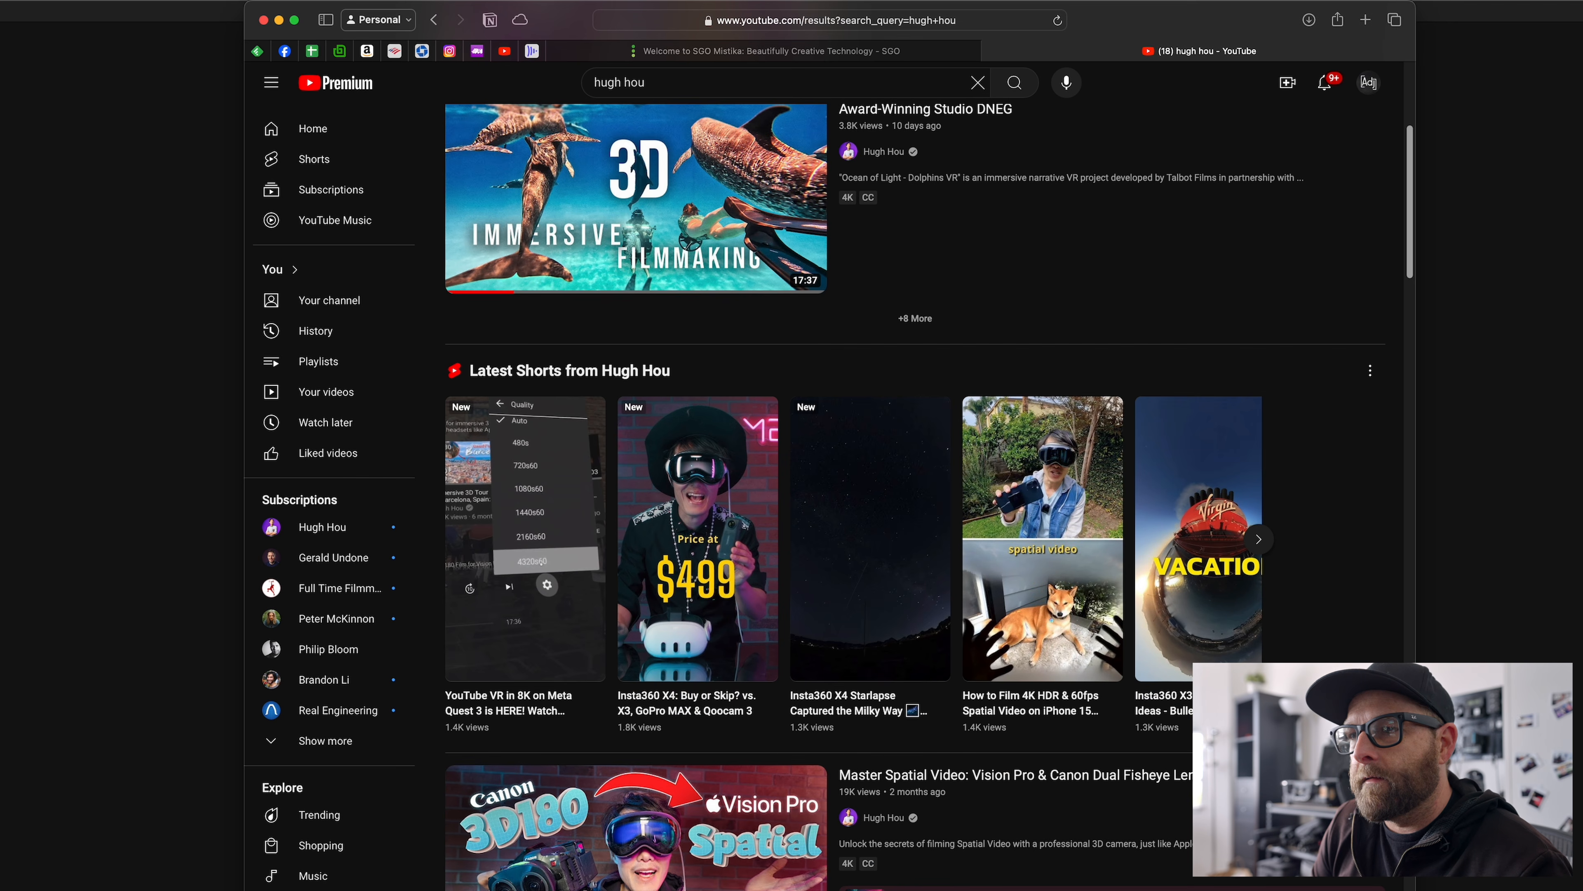
left_click(753, 770)
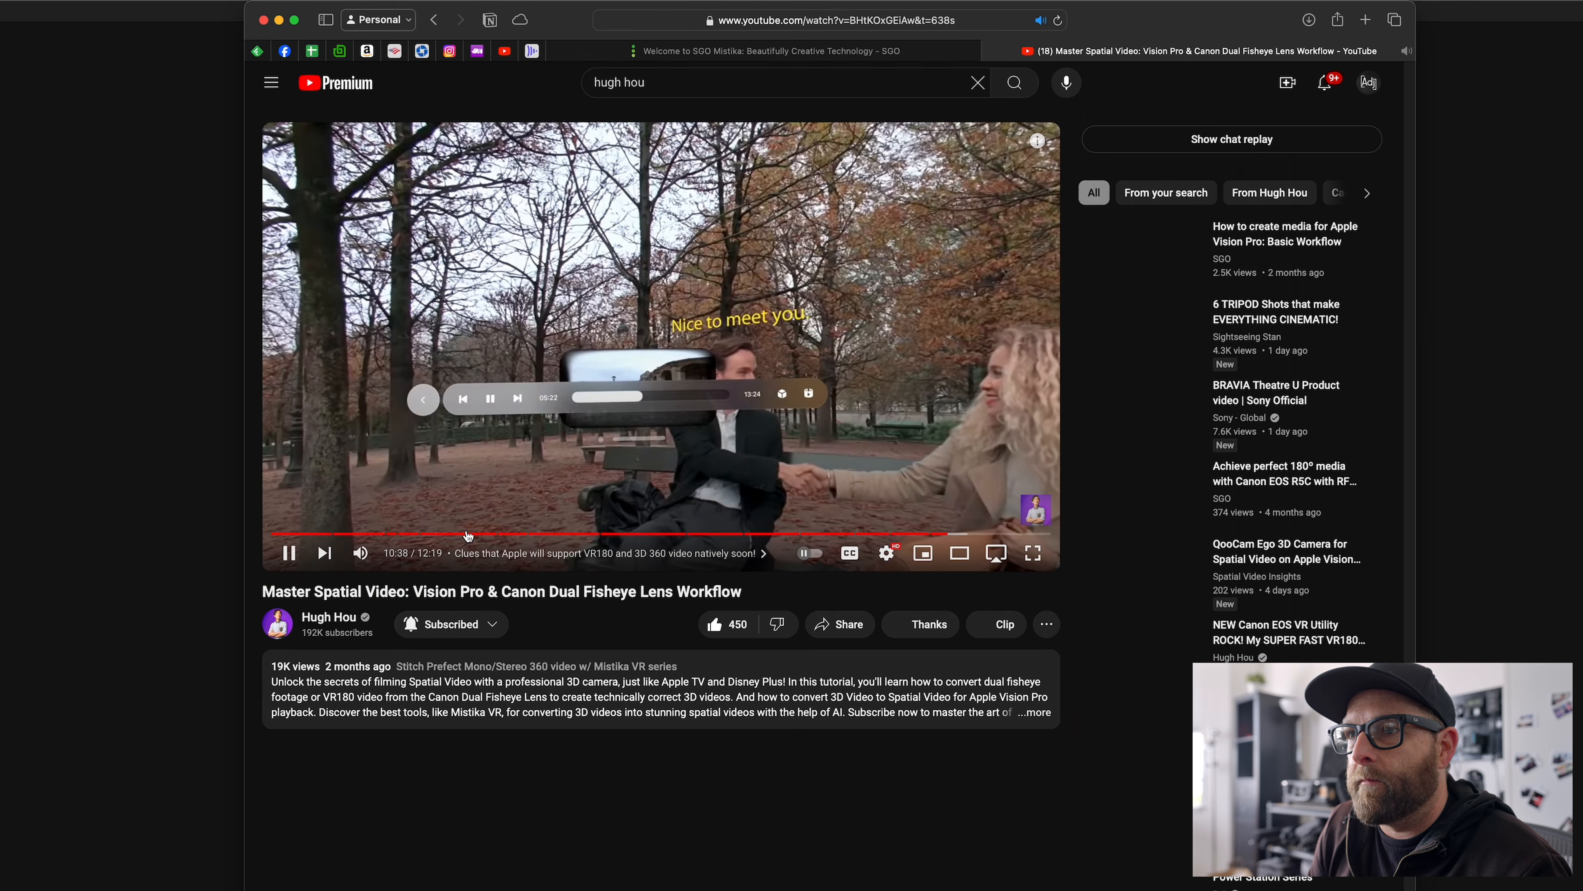
left_click(276, 534)
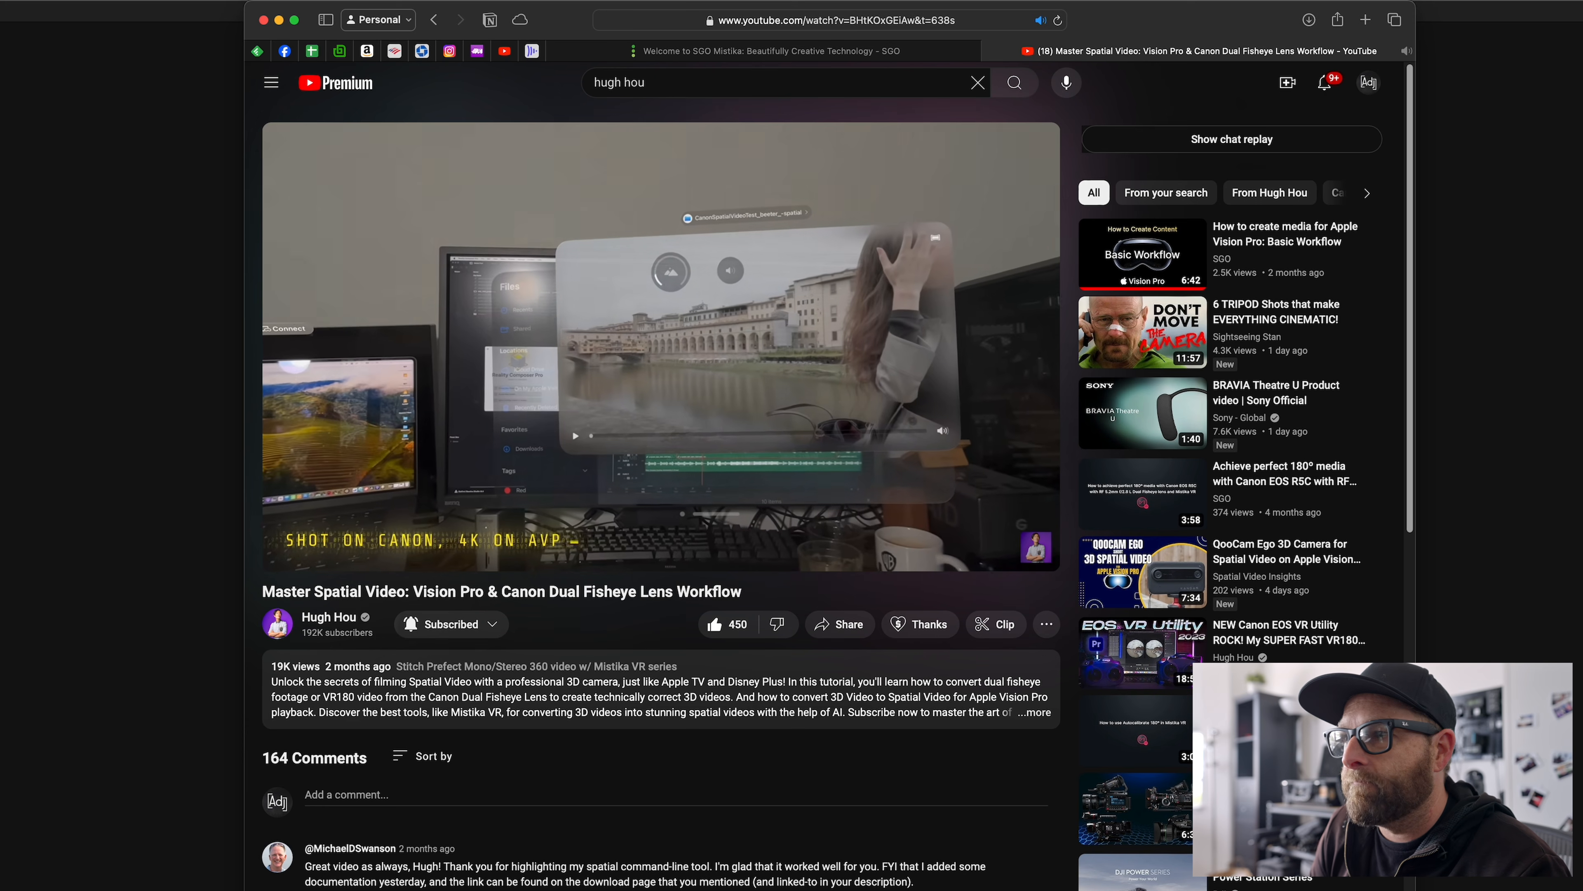
Switch to the SGO website and view the Monthly Subscription pricing among the Mistika VR plans.
left_click(771, 50)
mouse_move(771, 67)
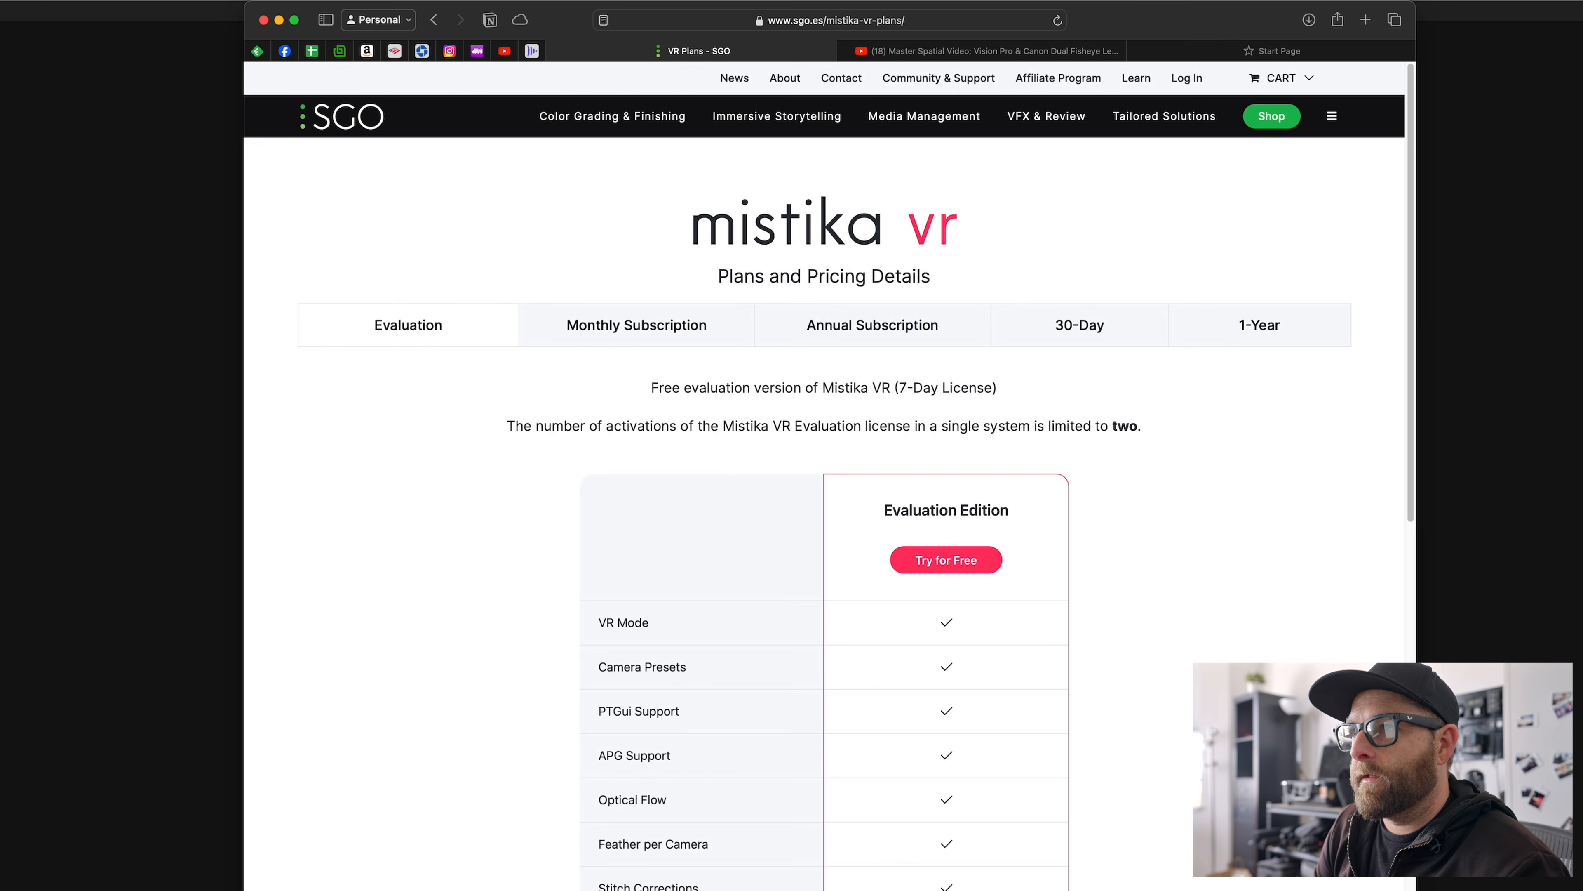
left_click(611, 323)
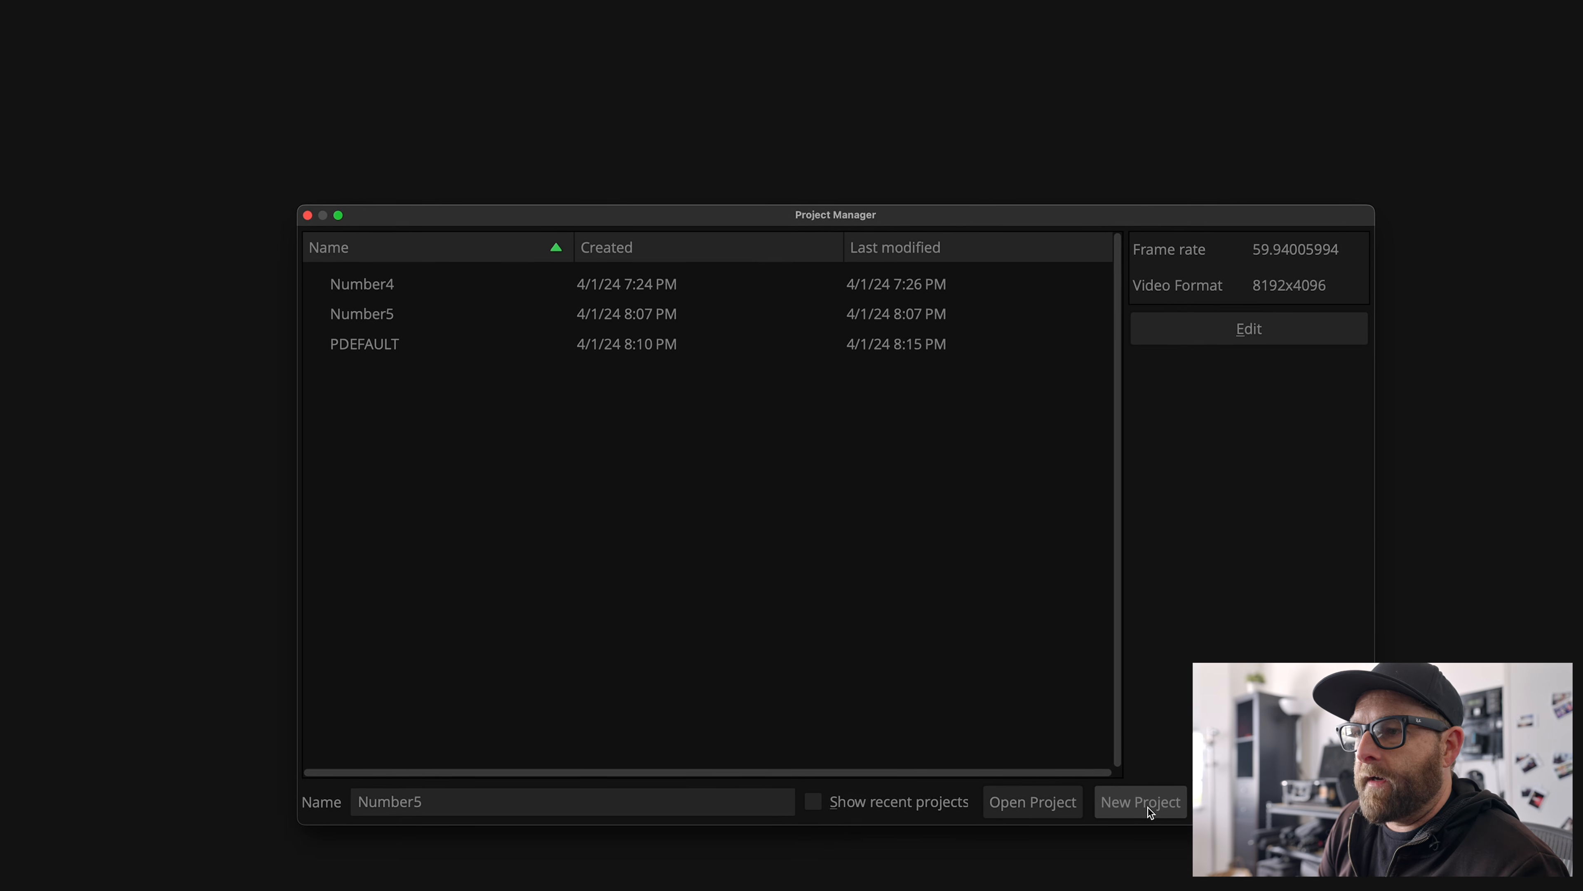
Create a new project named Tutorial with video format 8192x4096 and a frame rate of 59.94.
left_click(1127, 722)
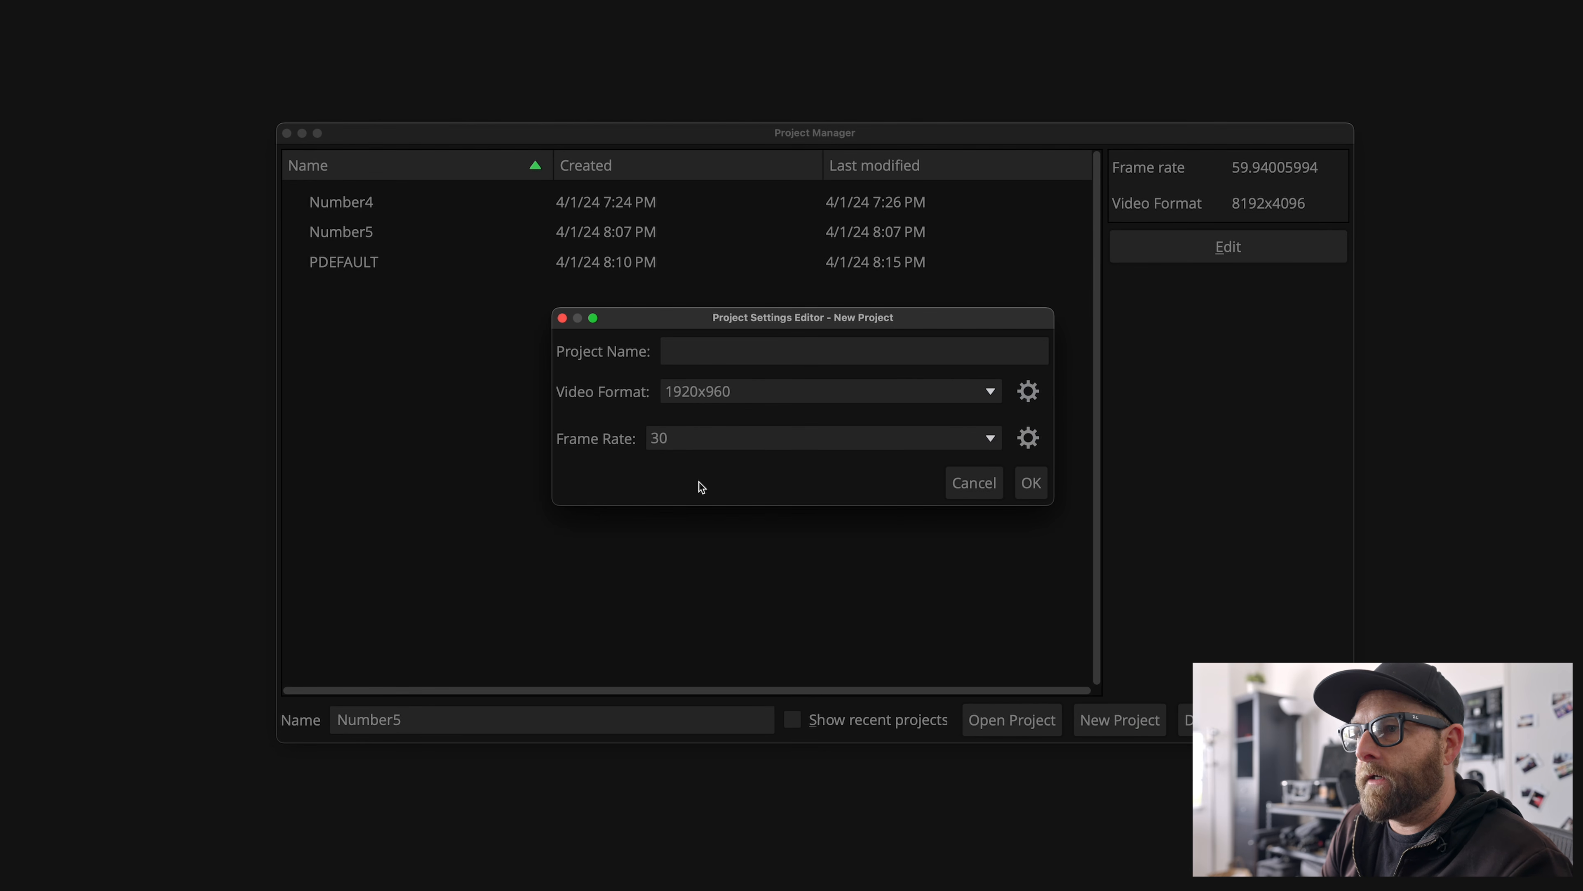
left_click(684, 349)
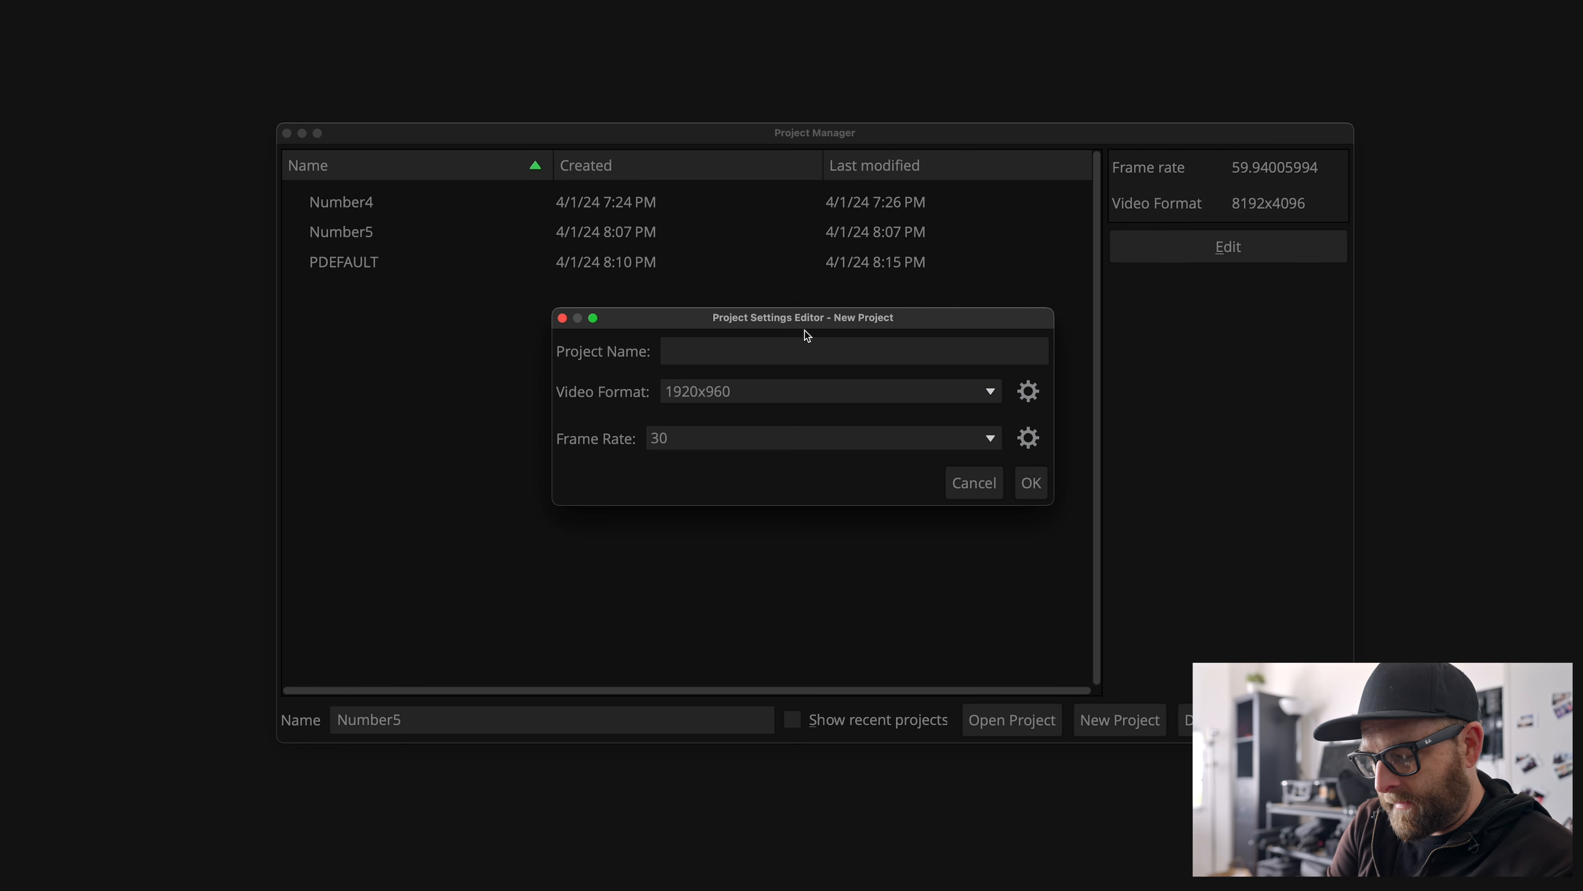
type("Tutorial")
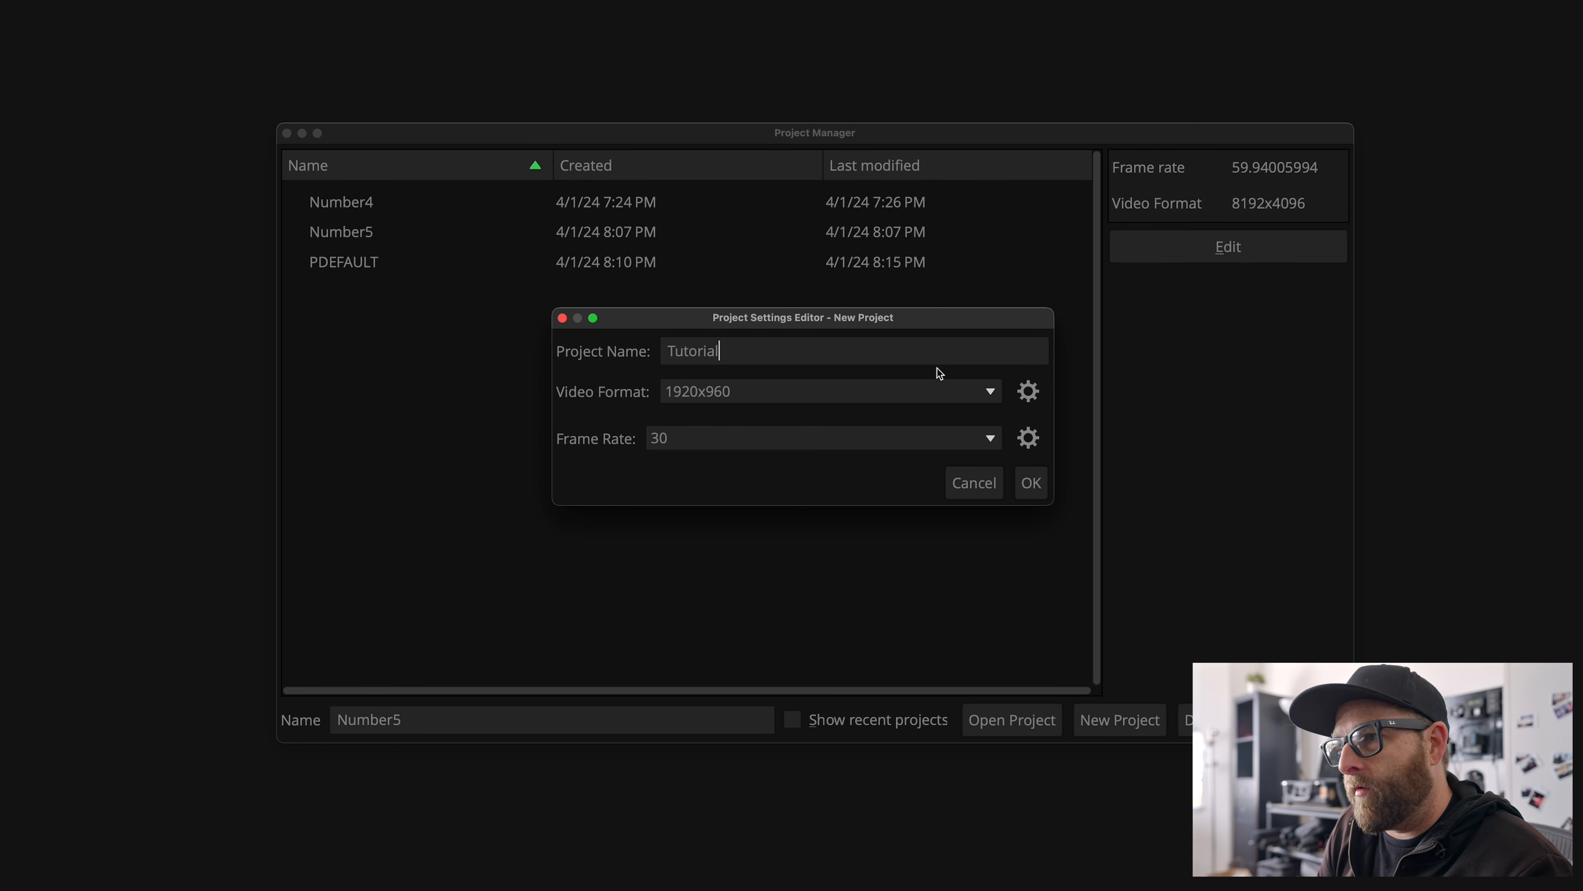
left_click(988, 391)
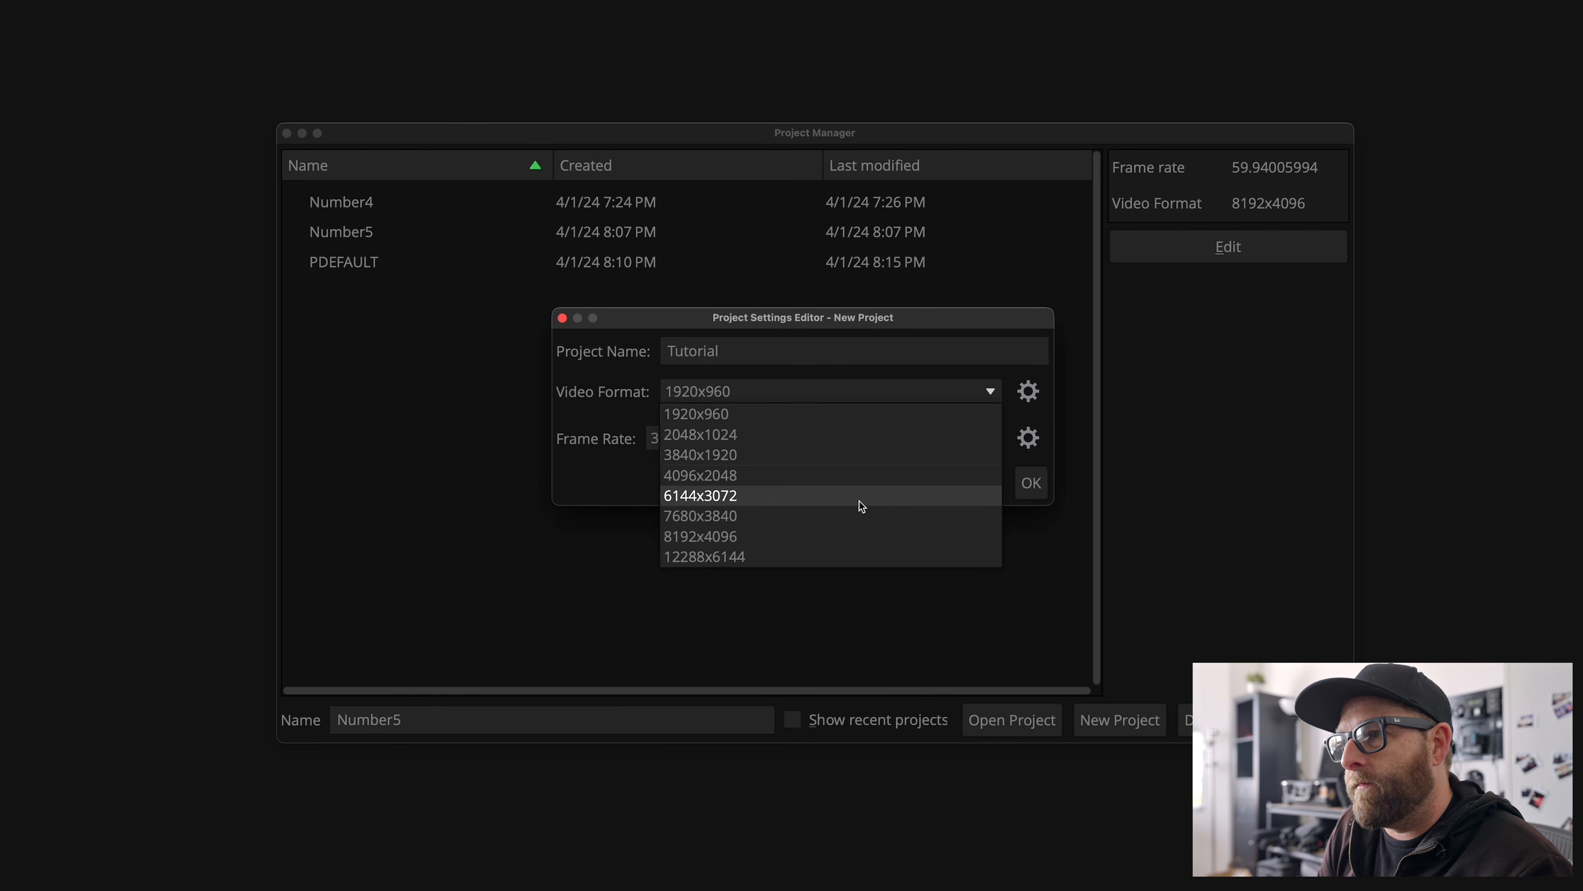
left_click(749, 540)
left_click(733, 440)
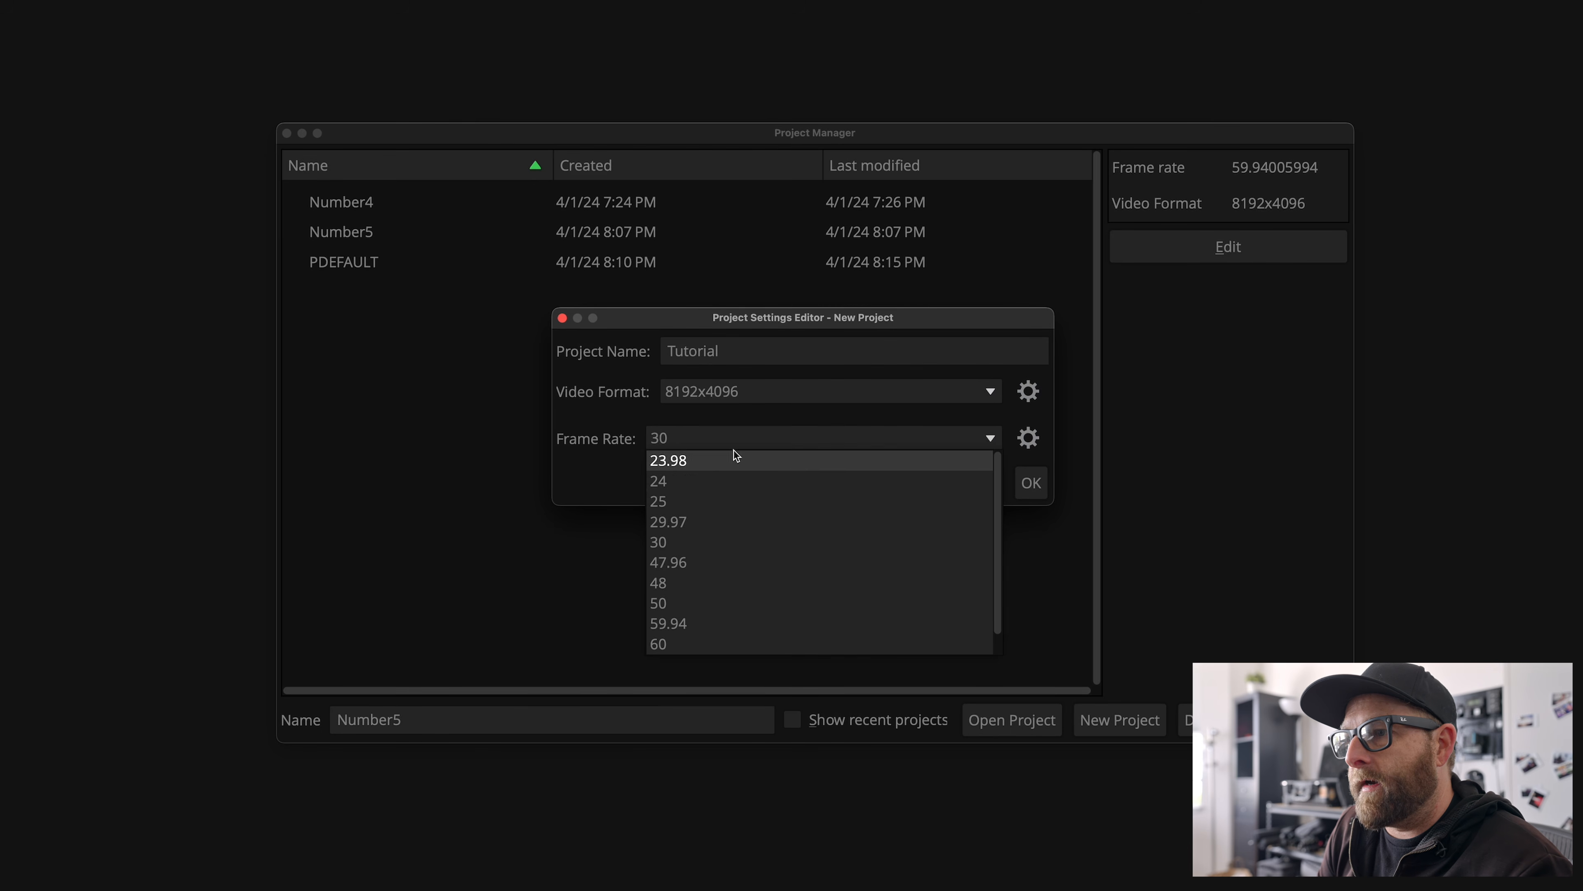
left_click(673, 622)
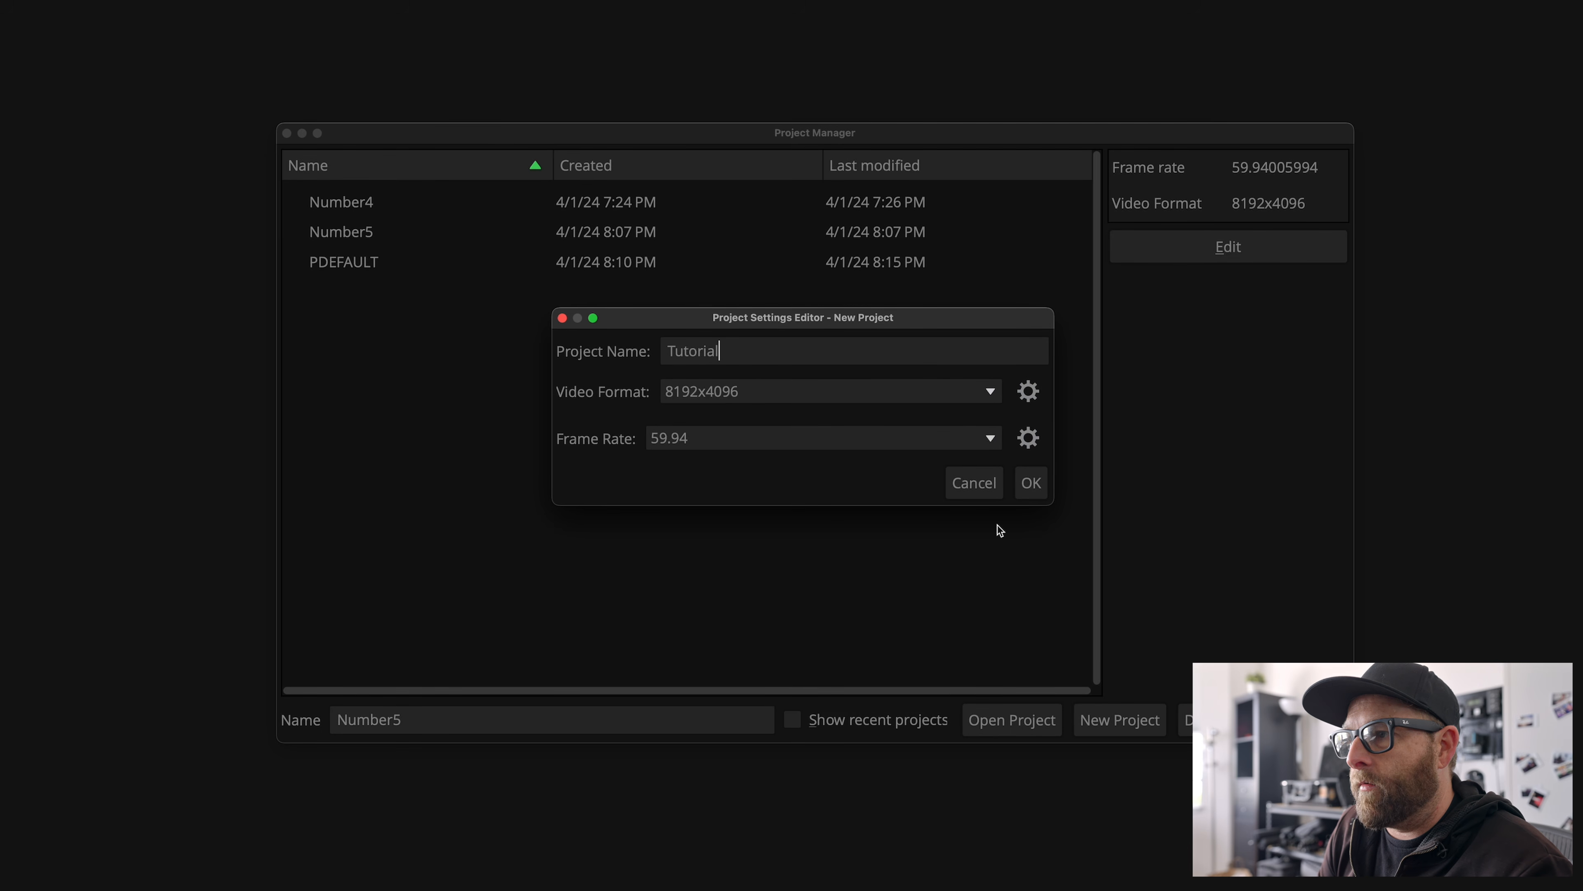
left_click(1031, 484)
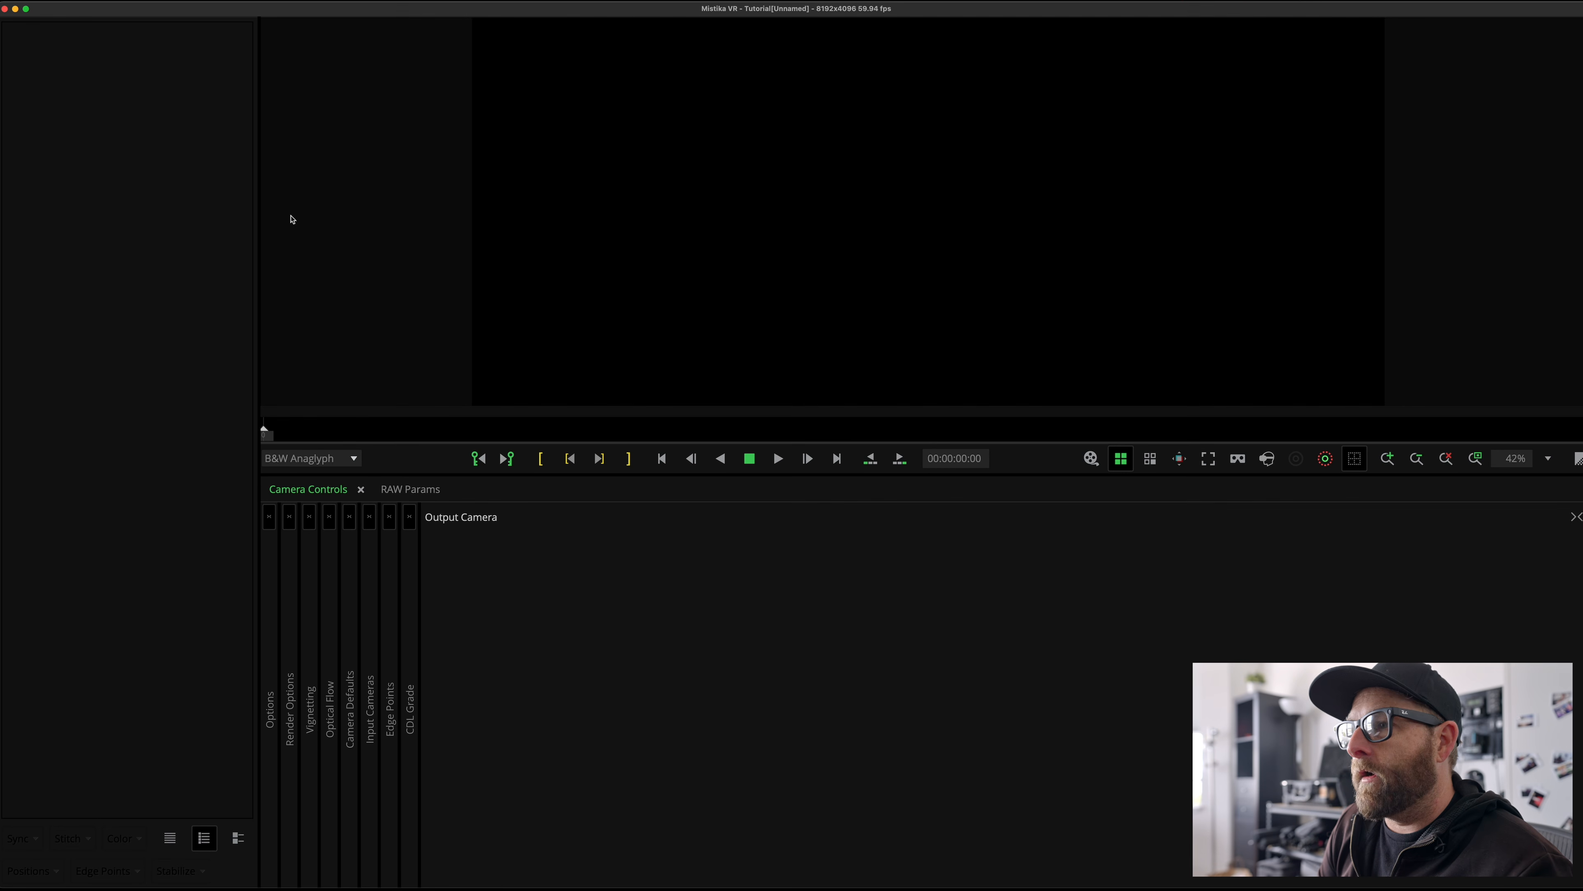
Import ADJ-Spatial_Leather_15.CRM from Finder into the Mistika VR project, keeping the offered camera stack options.
key("super+Tab")
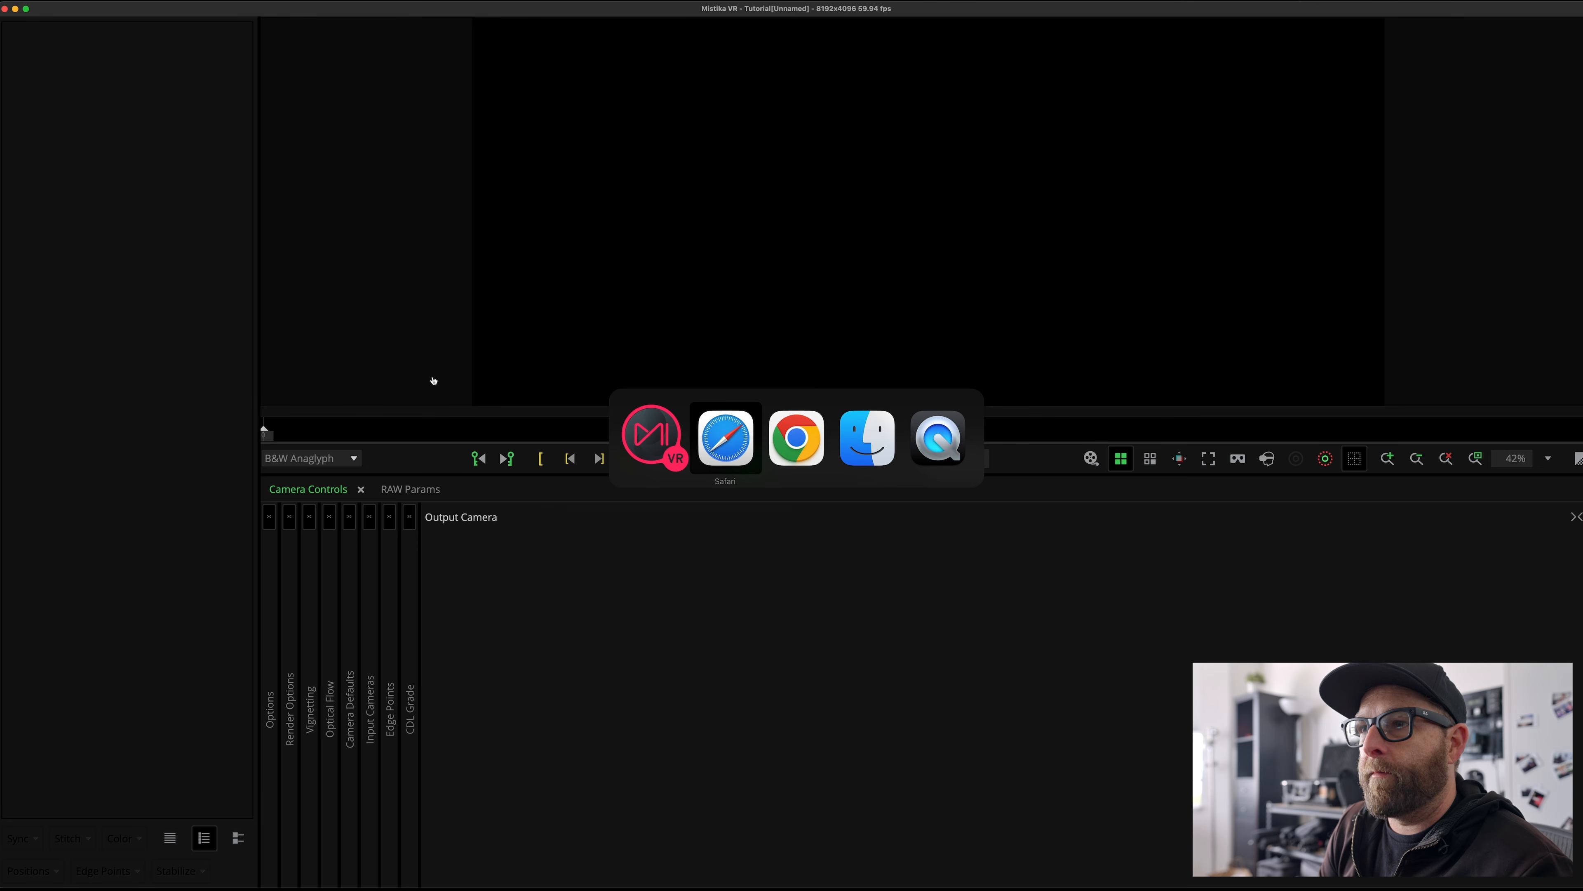
left_click(867, 440)
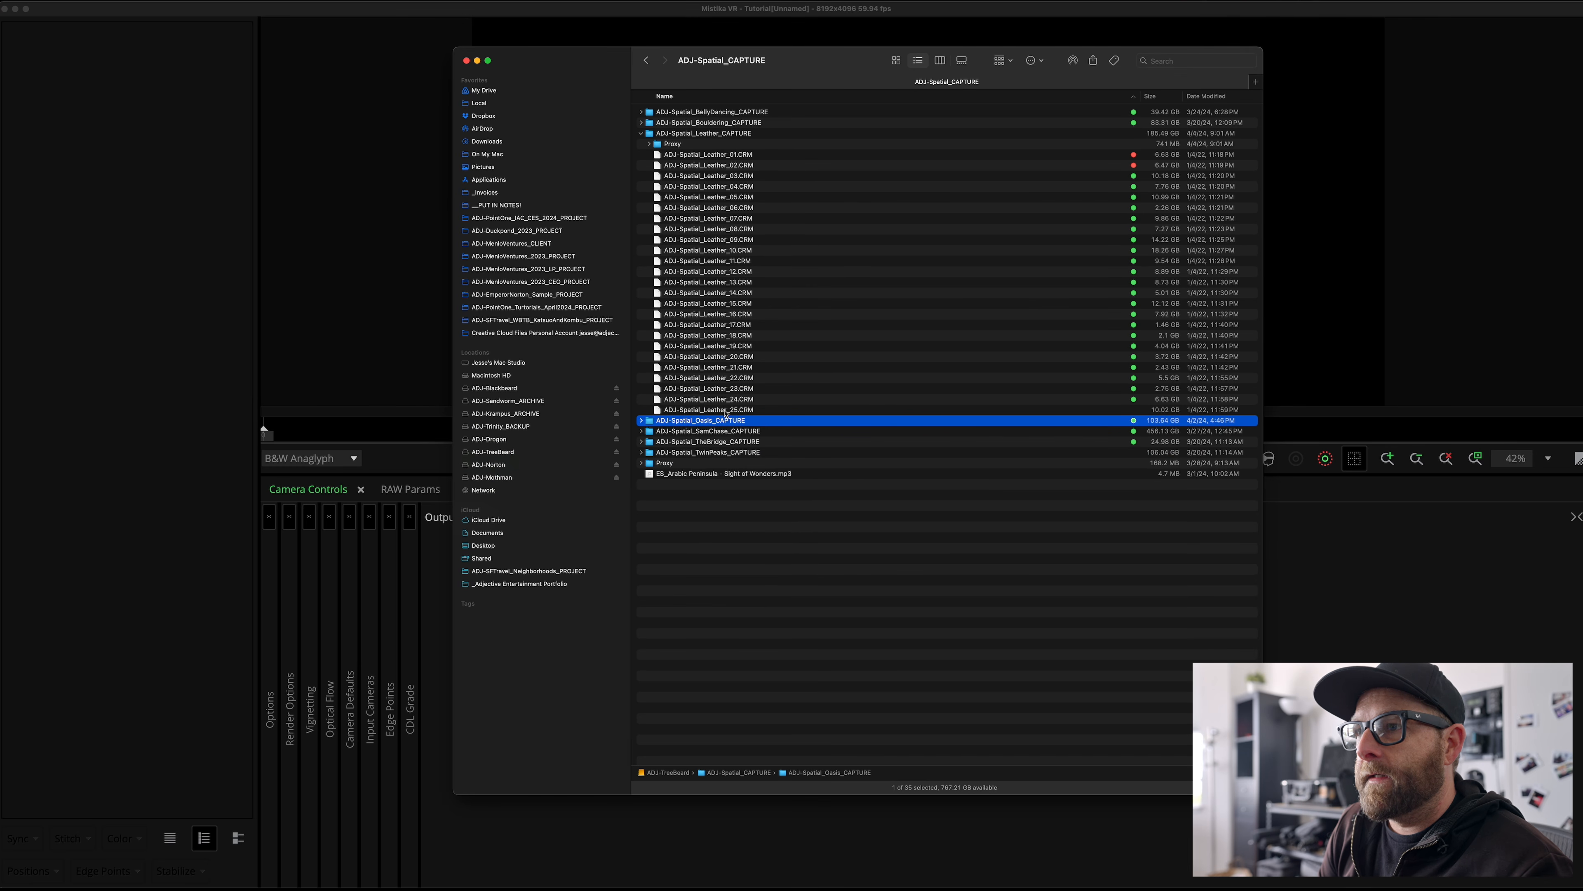
left_click(731, 303)
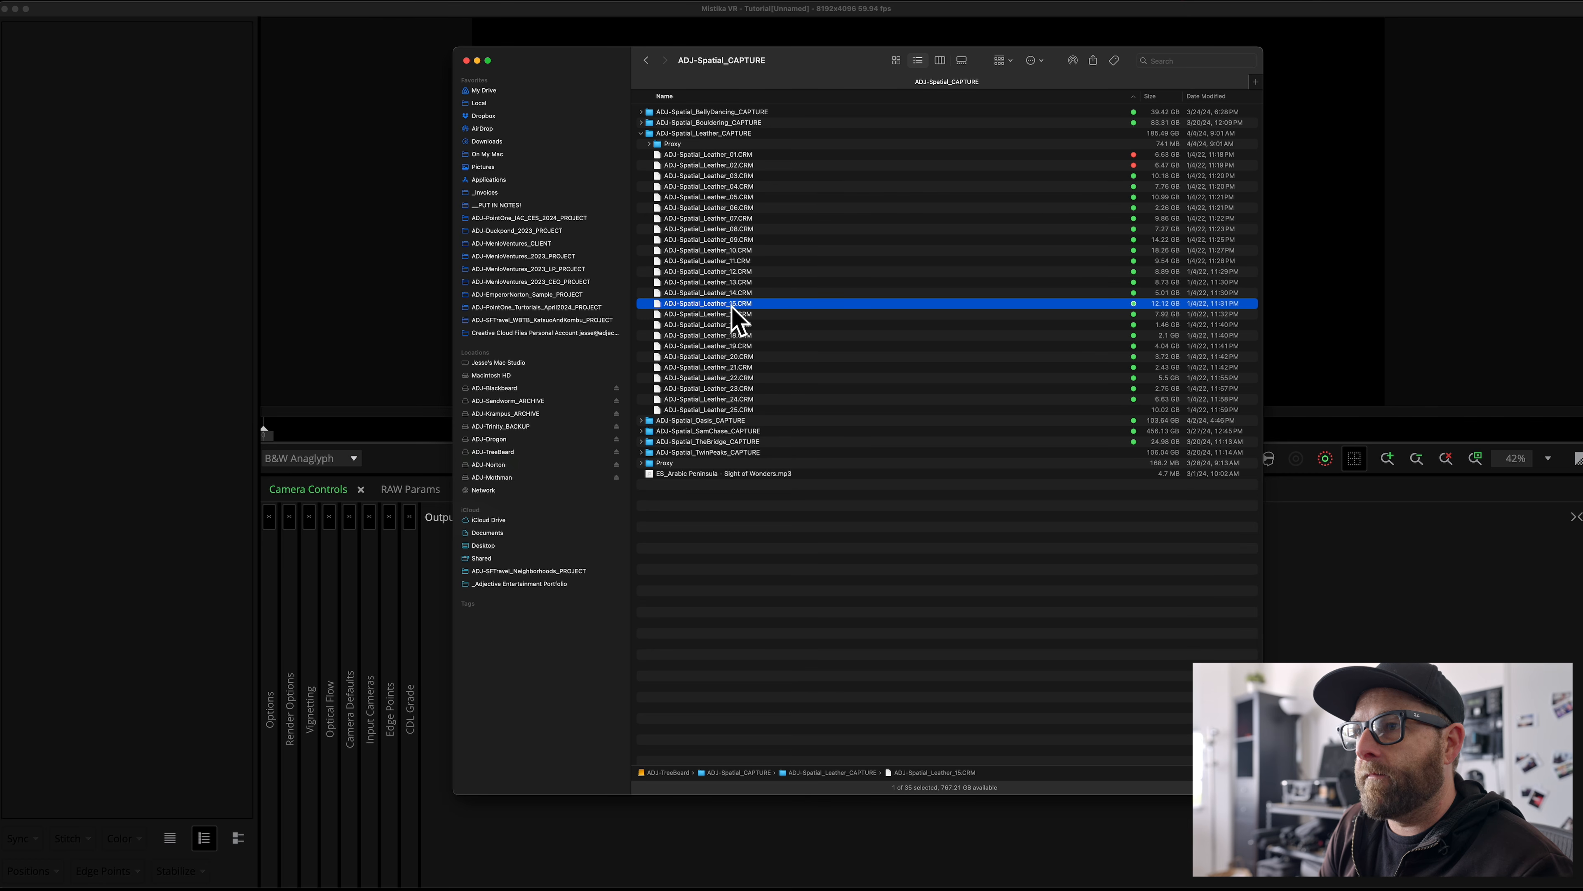
left_click_drag(732, 306, 163, 258)
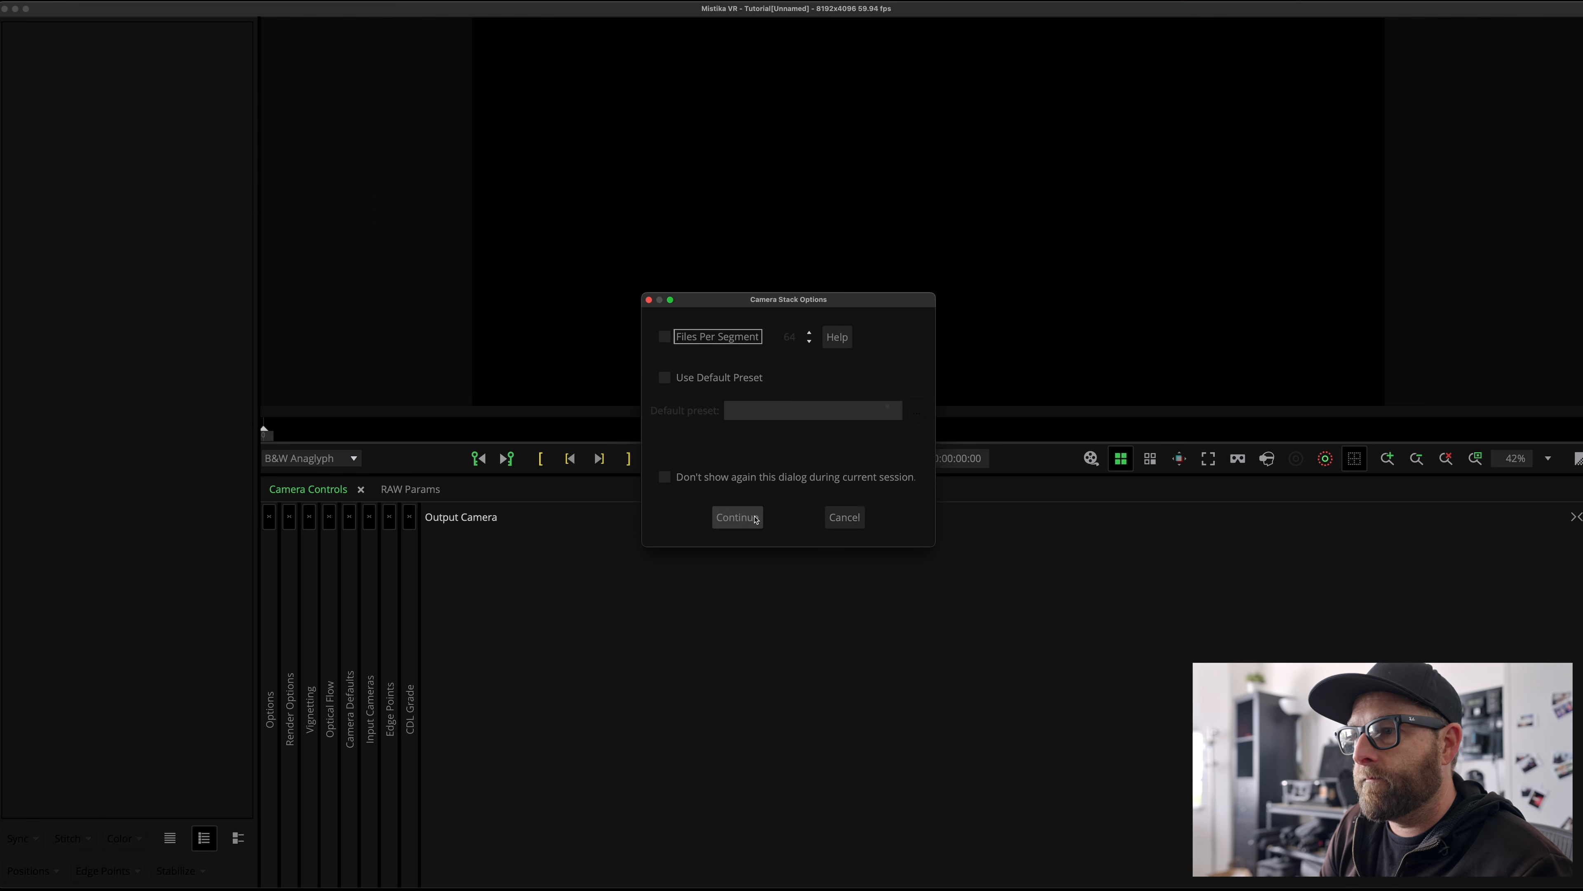
left_click(738, 517)
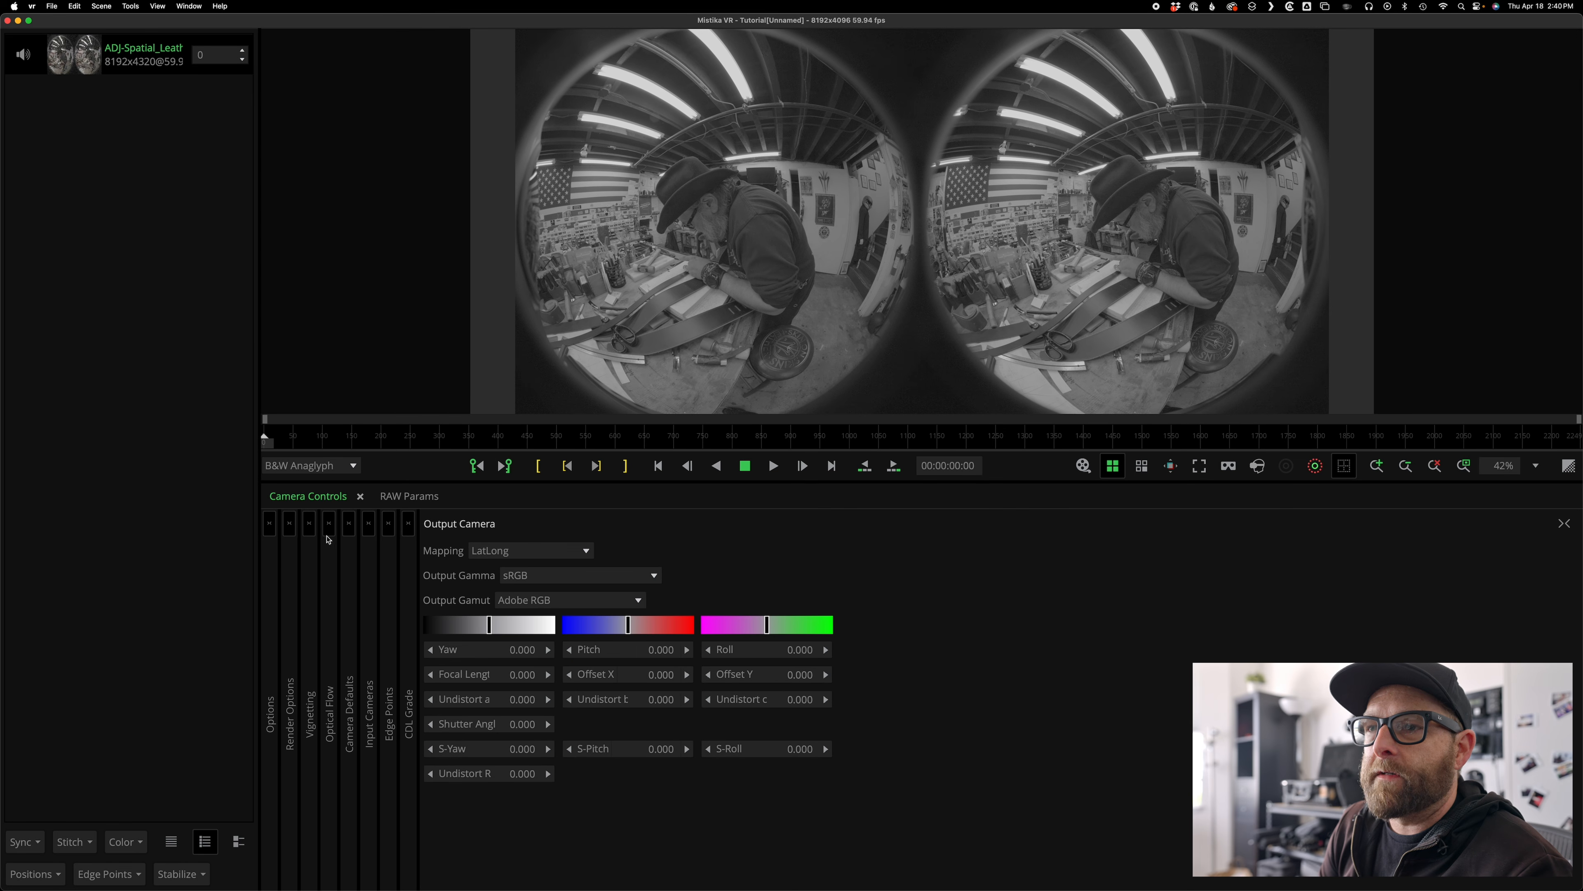
Expand the Camera Defaults and Input Cameras controls, leaving CDL Grade, Edge Points and Output Camera collapsed.
left_click(407, 529)
left_click(389, 527)
left_click(366, 525)
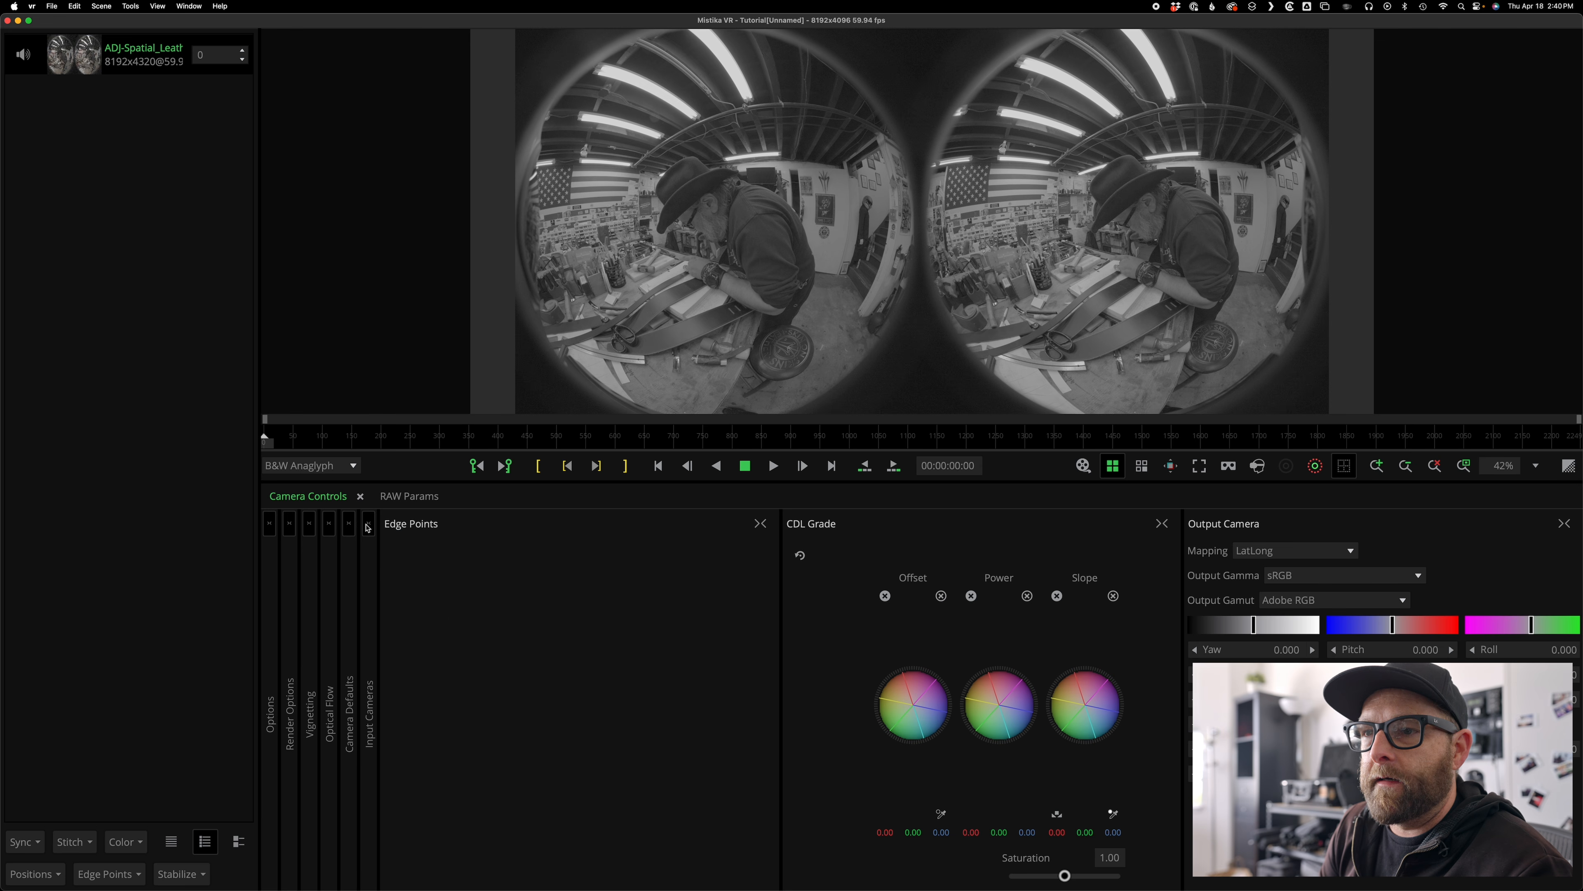
left_click(349, 526)
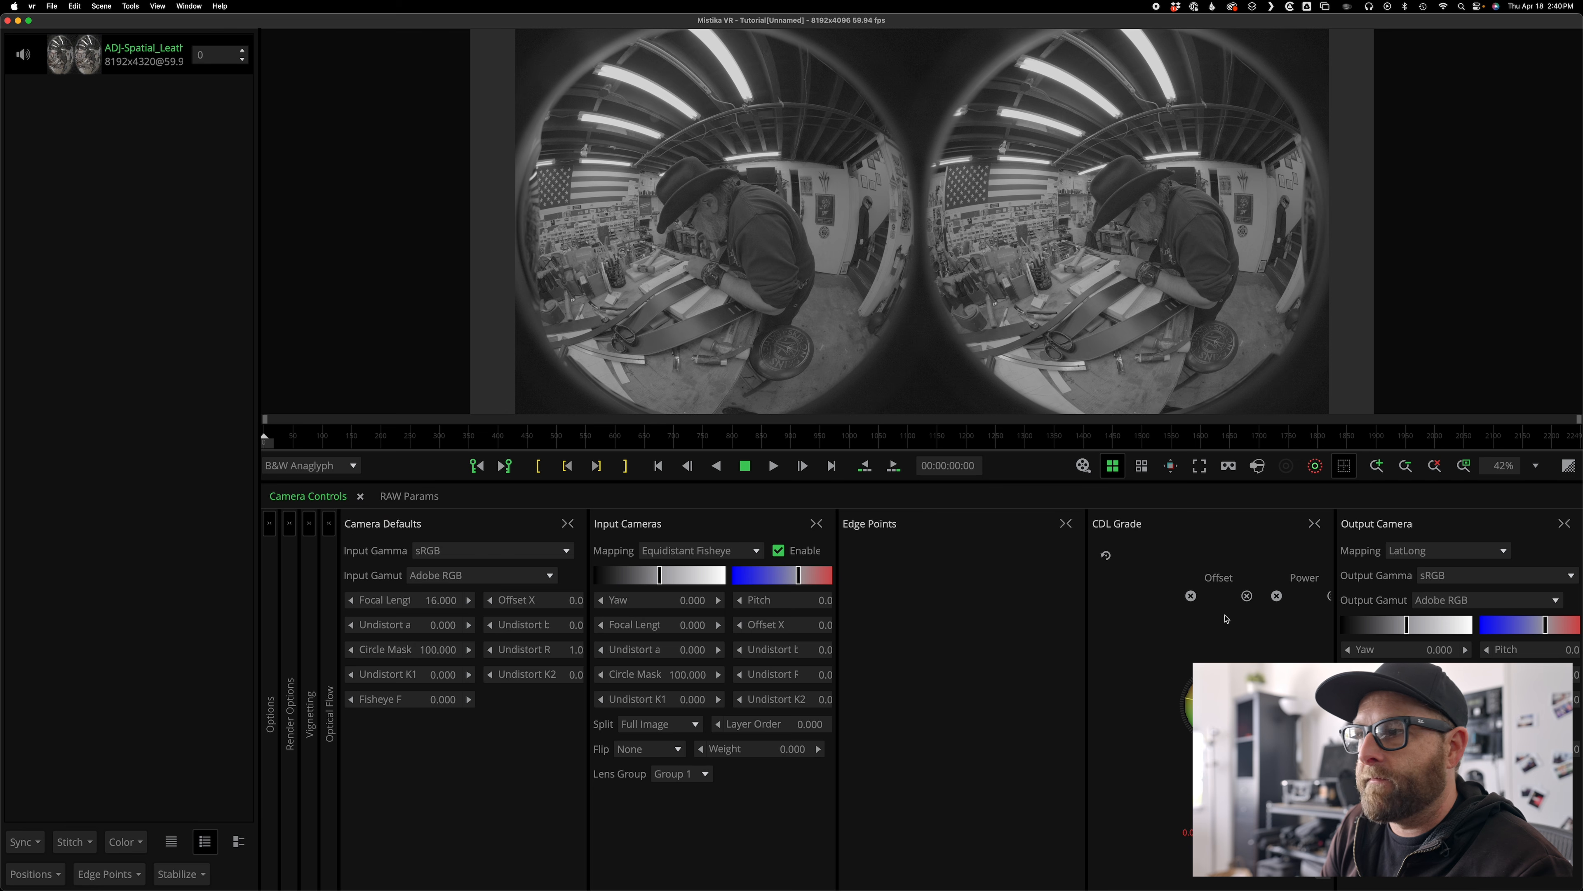
left_click(1314, 523)
left_click(1241, 525)
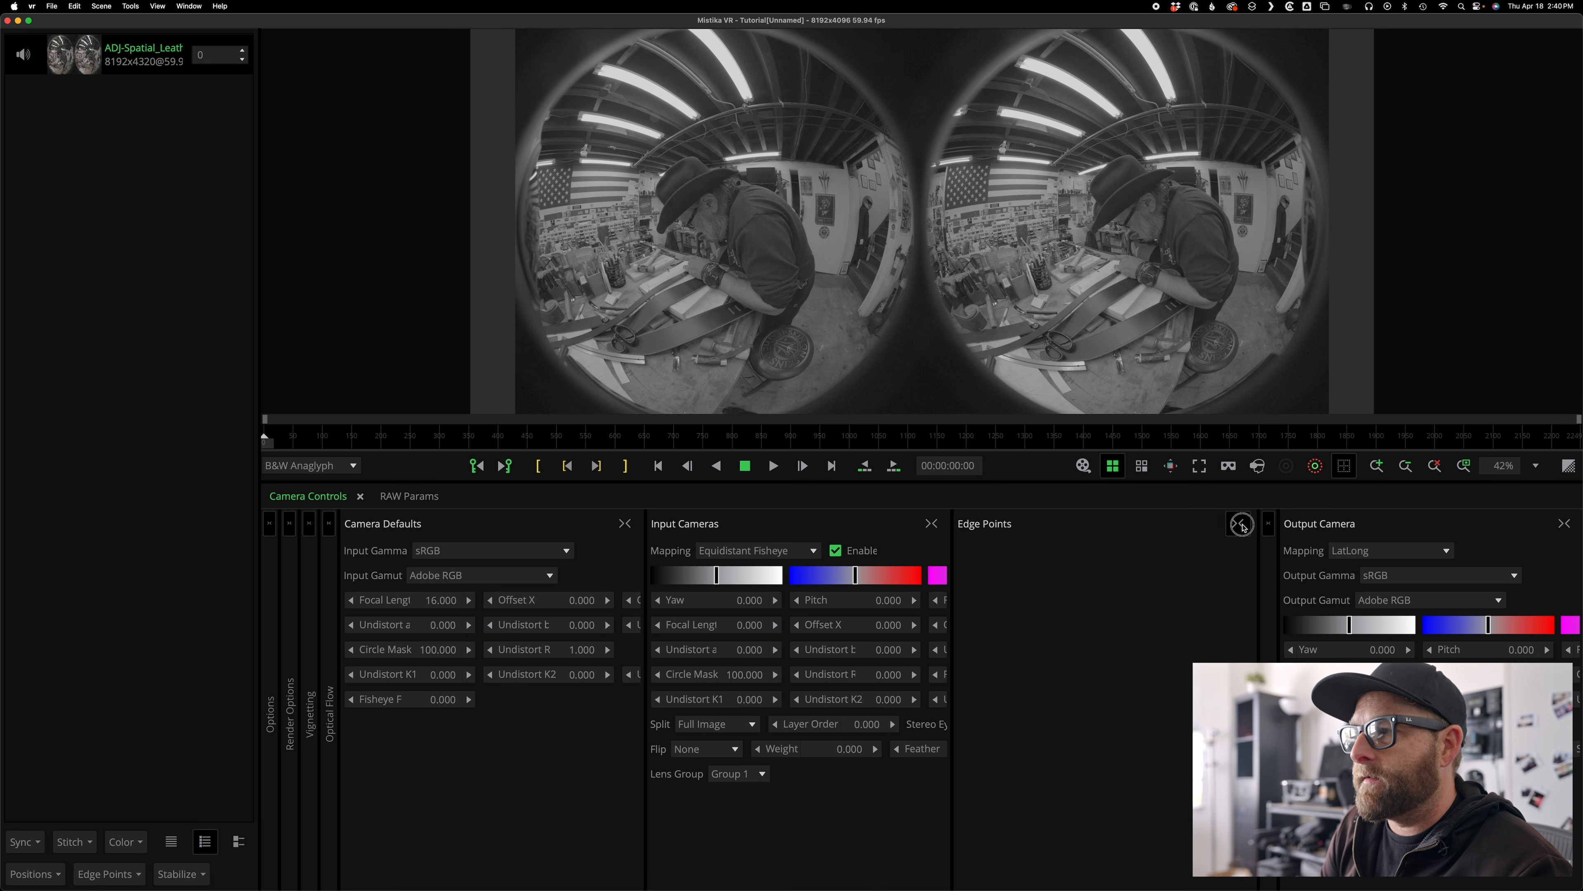
left_click(1564, 523)
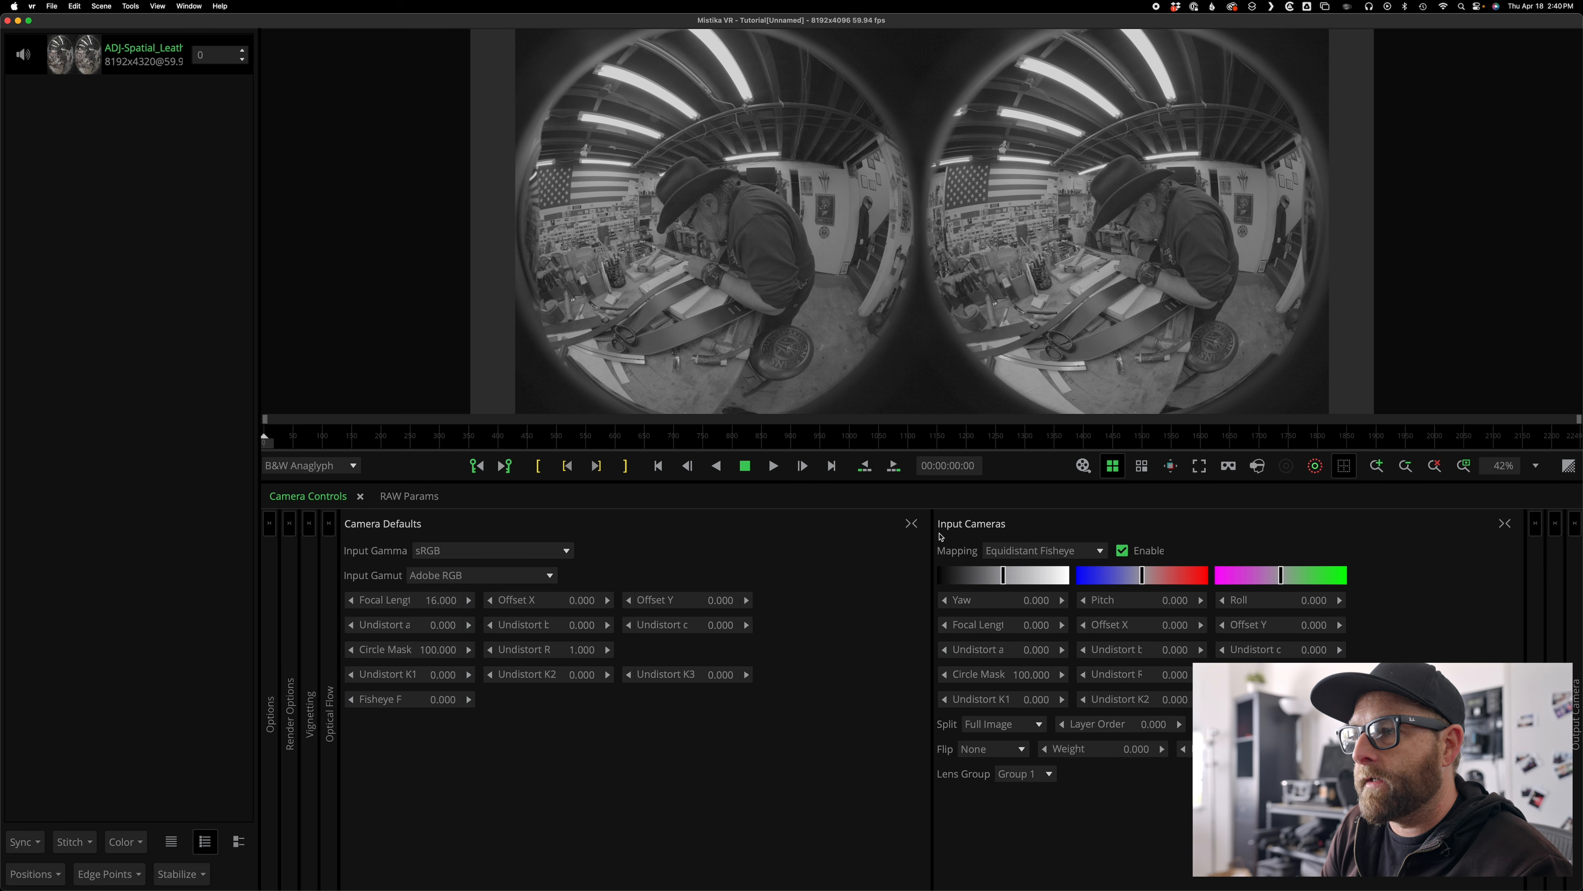
Collapse the Camera Defaults controls and load the CanonRFDualFisheye.grp camera preset onto the imported leather clip.
left_click(912, 524)
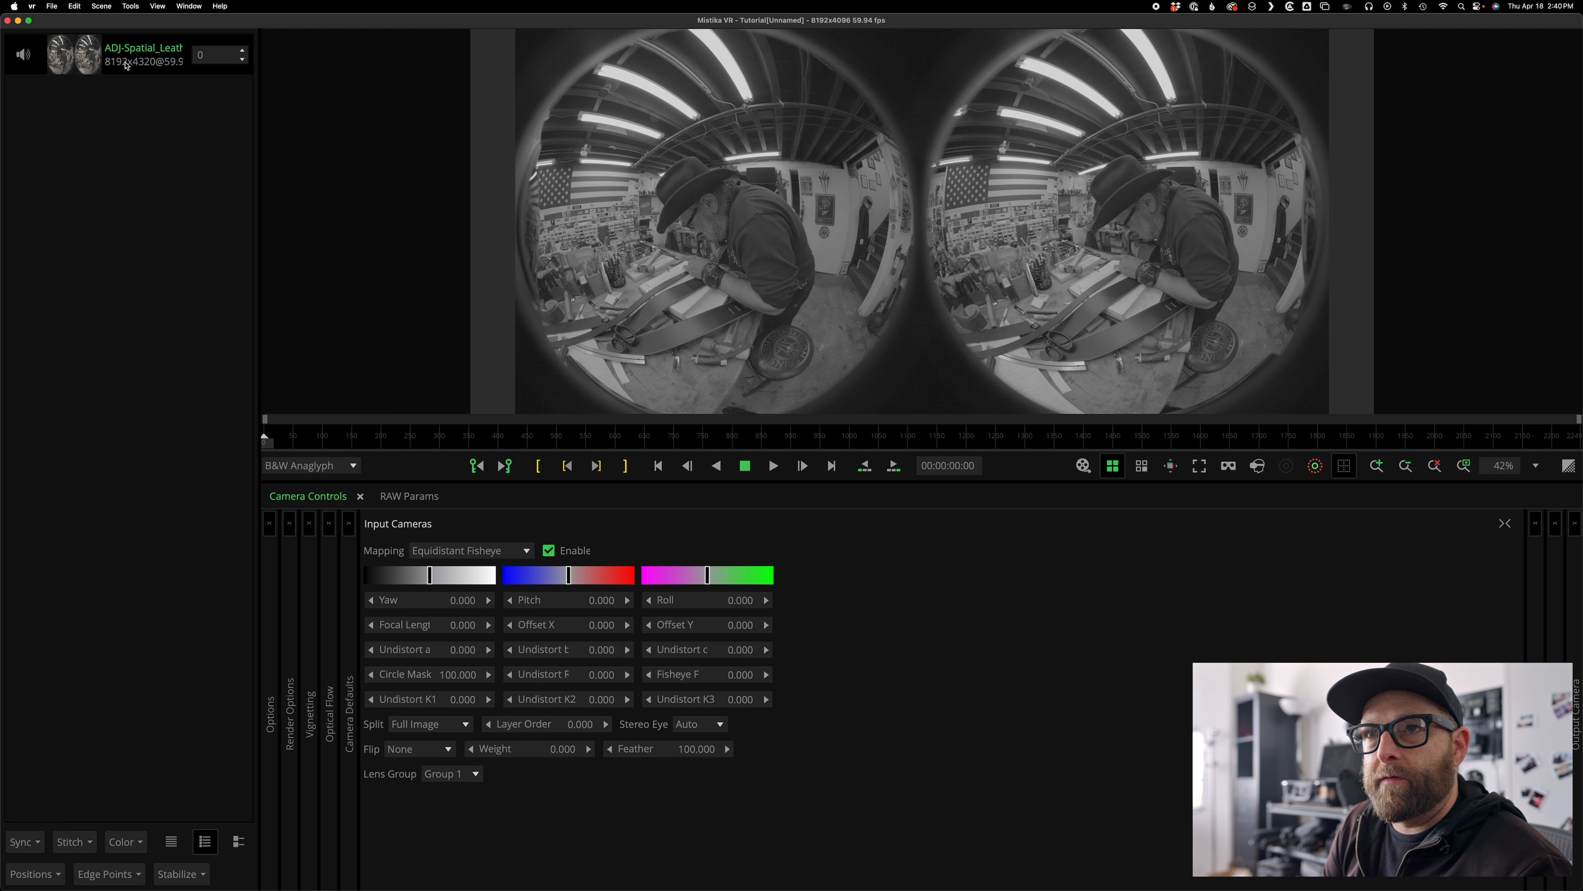
right_click(126, 63)
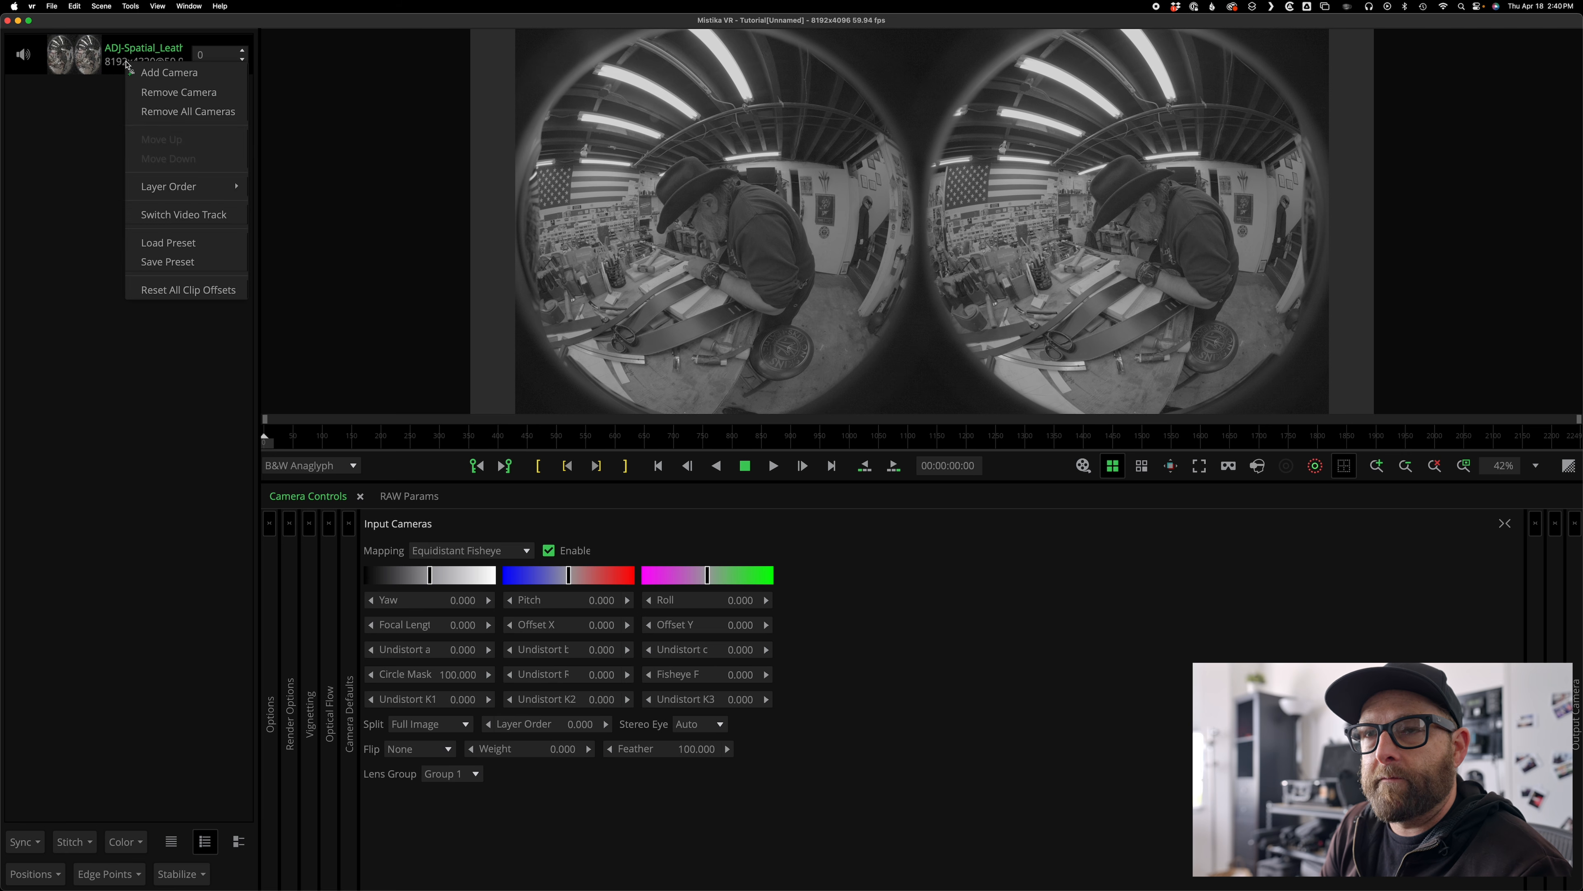
left_click(167, 243)
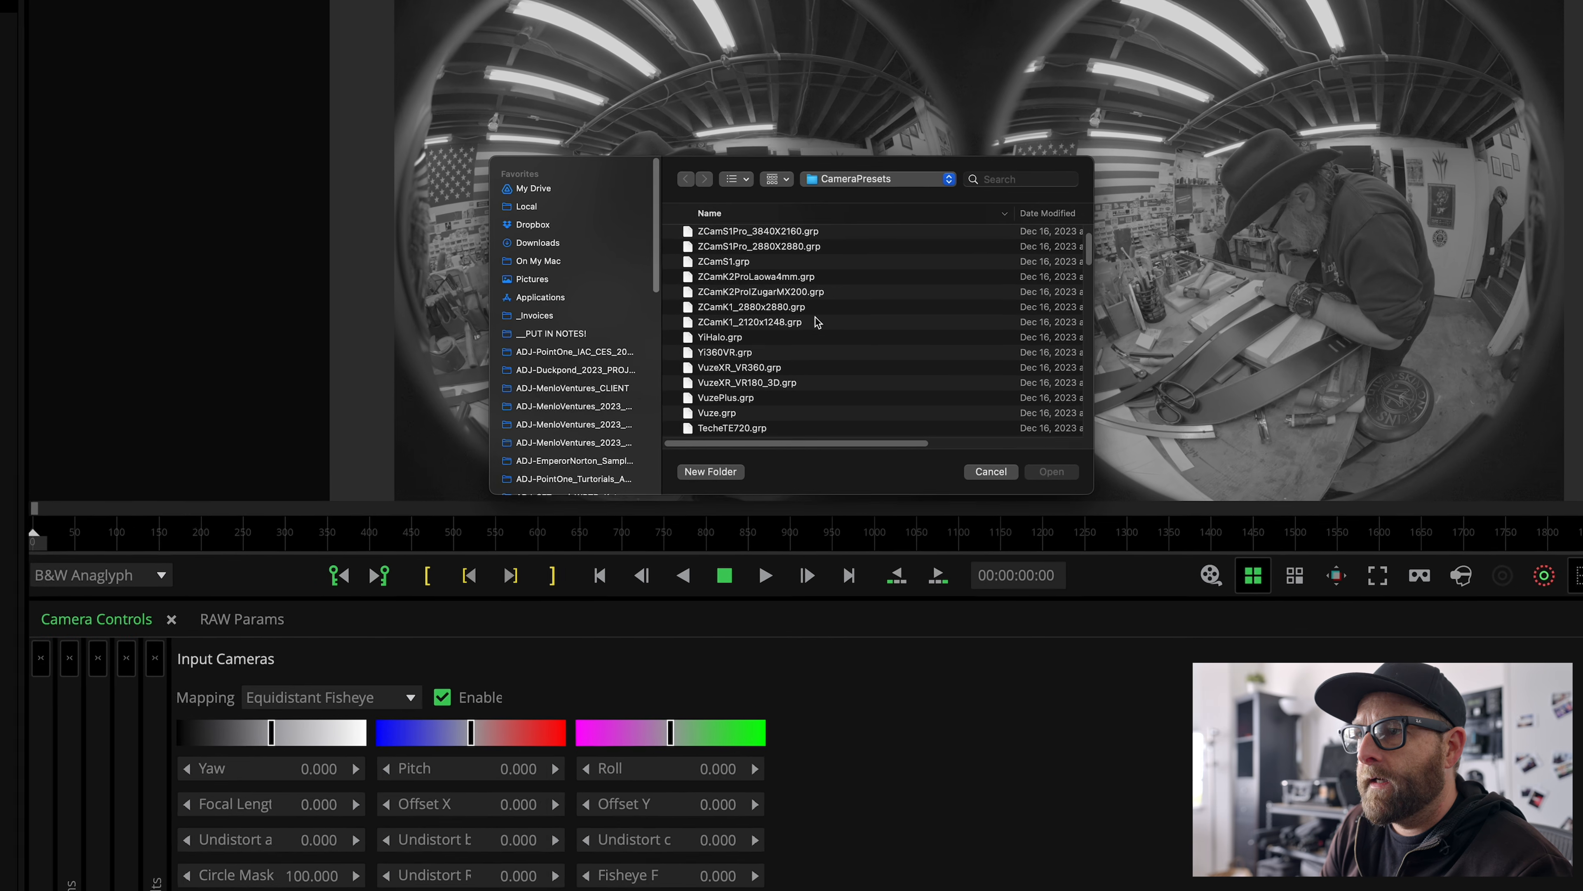
scroll(808, 289, "down", 6)
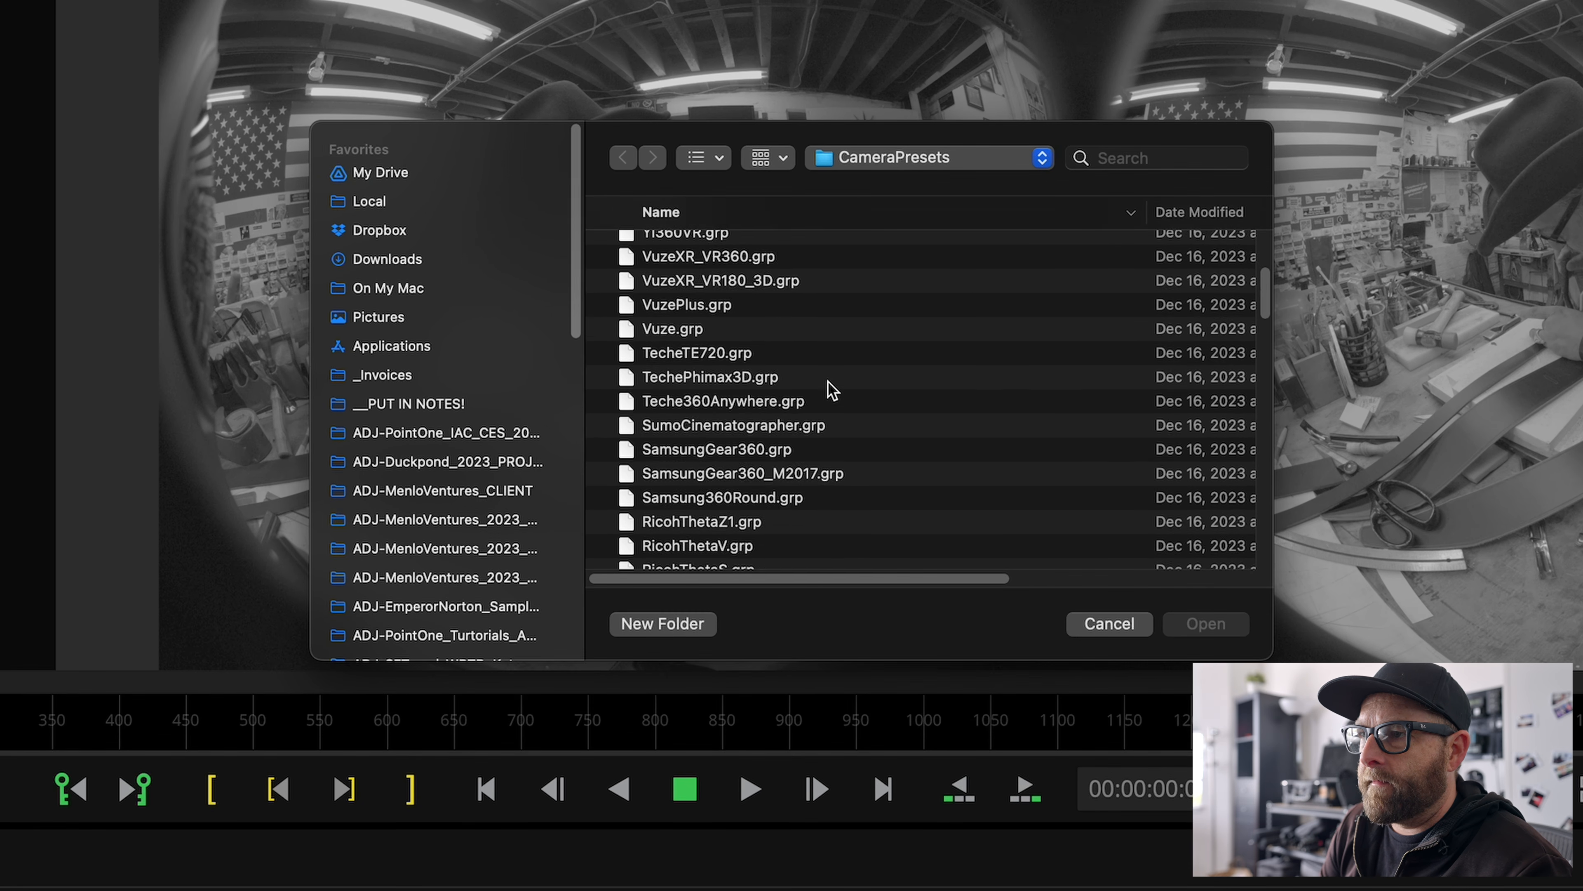
scroll(829, 390, "down", 10)
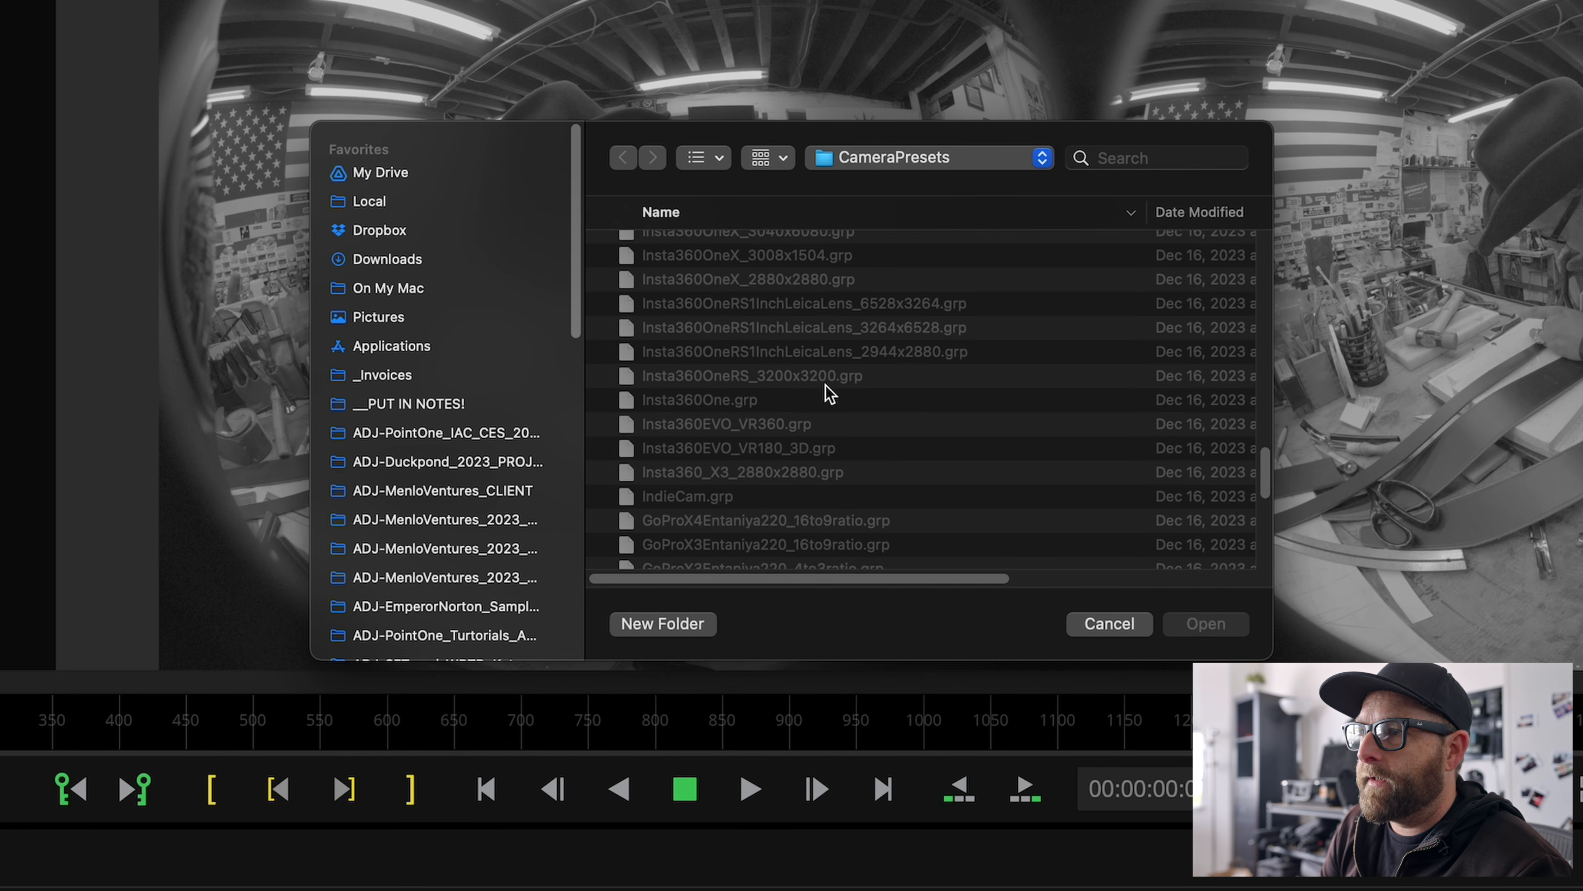
scroll(819, 406, "up", 8)
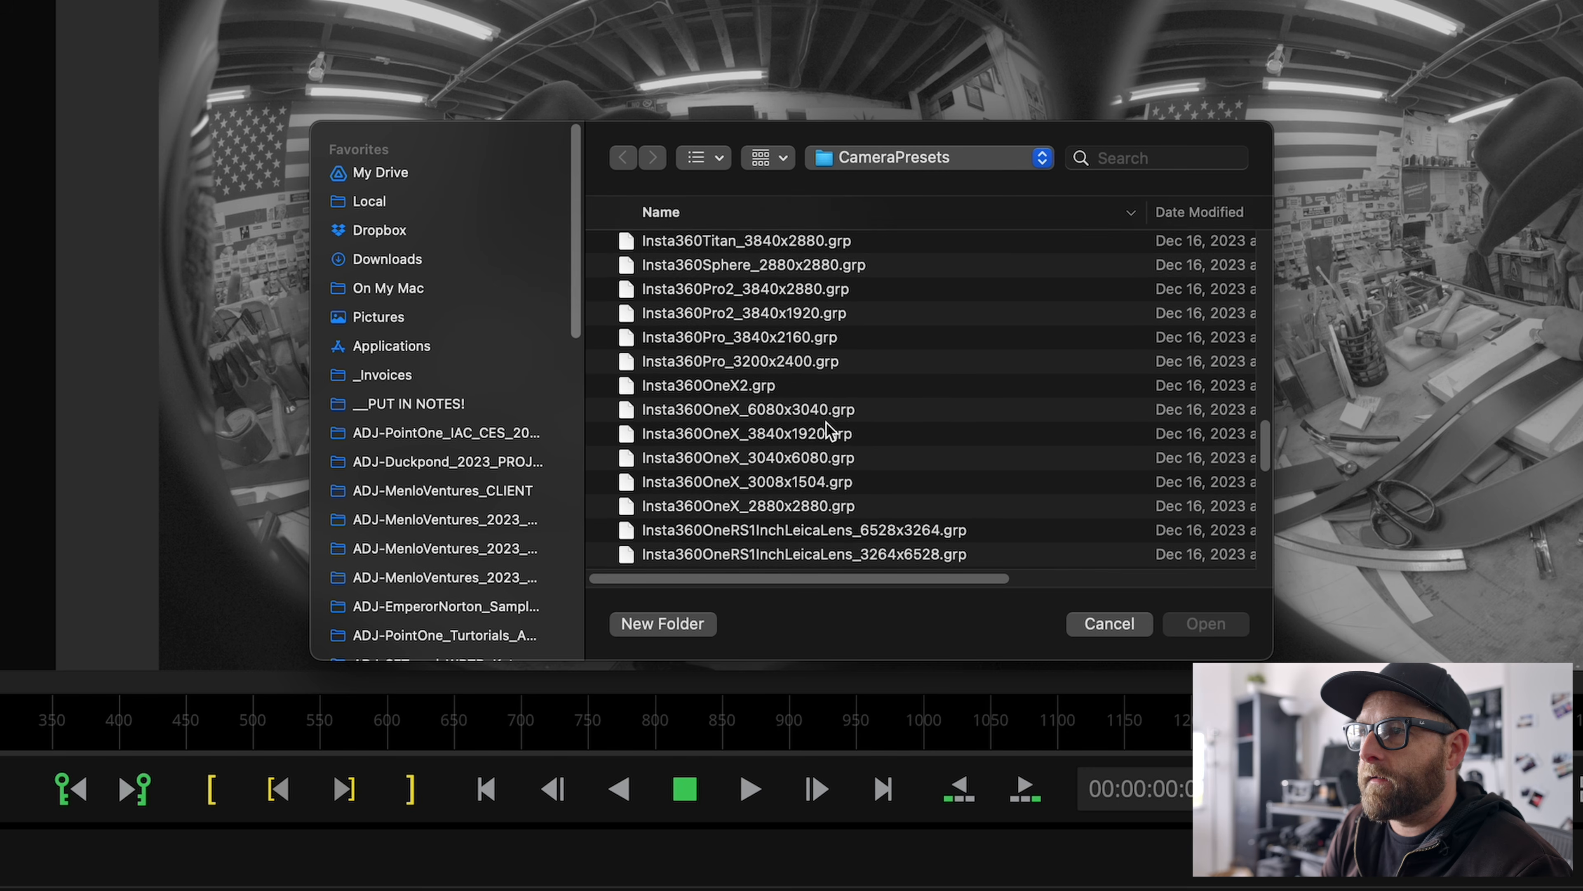
scroll(828, 431, "up", 6)
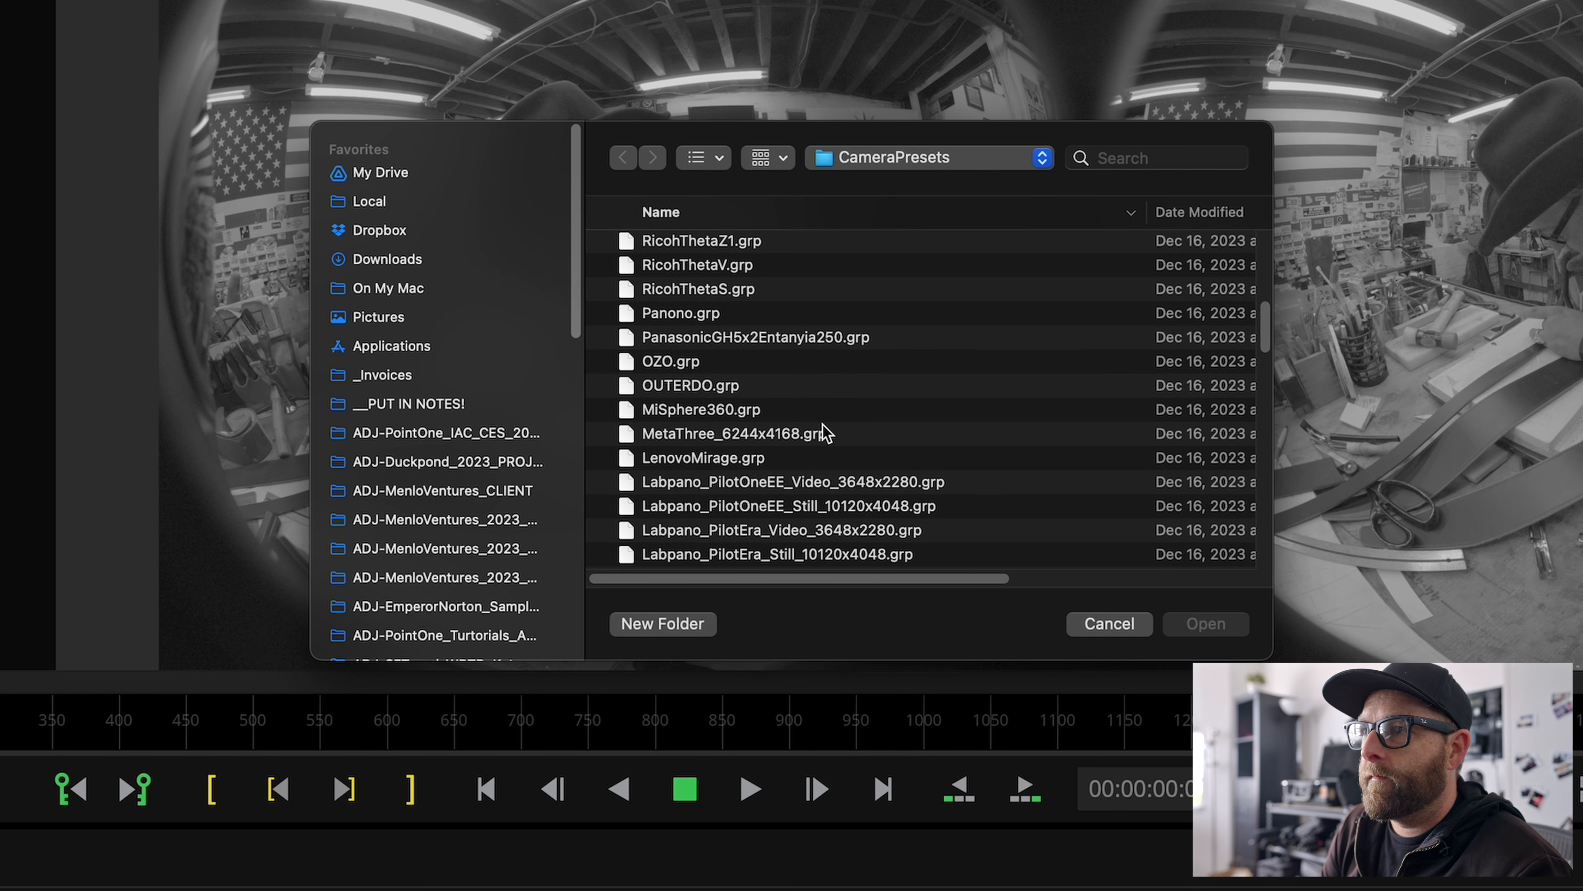
scroll(826, 434, "up", 5)
scroll(826, 434, "down", 15)
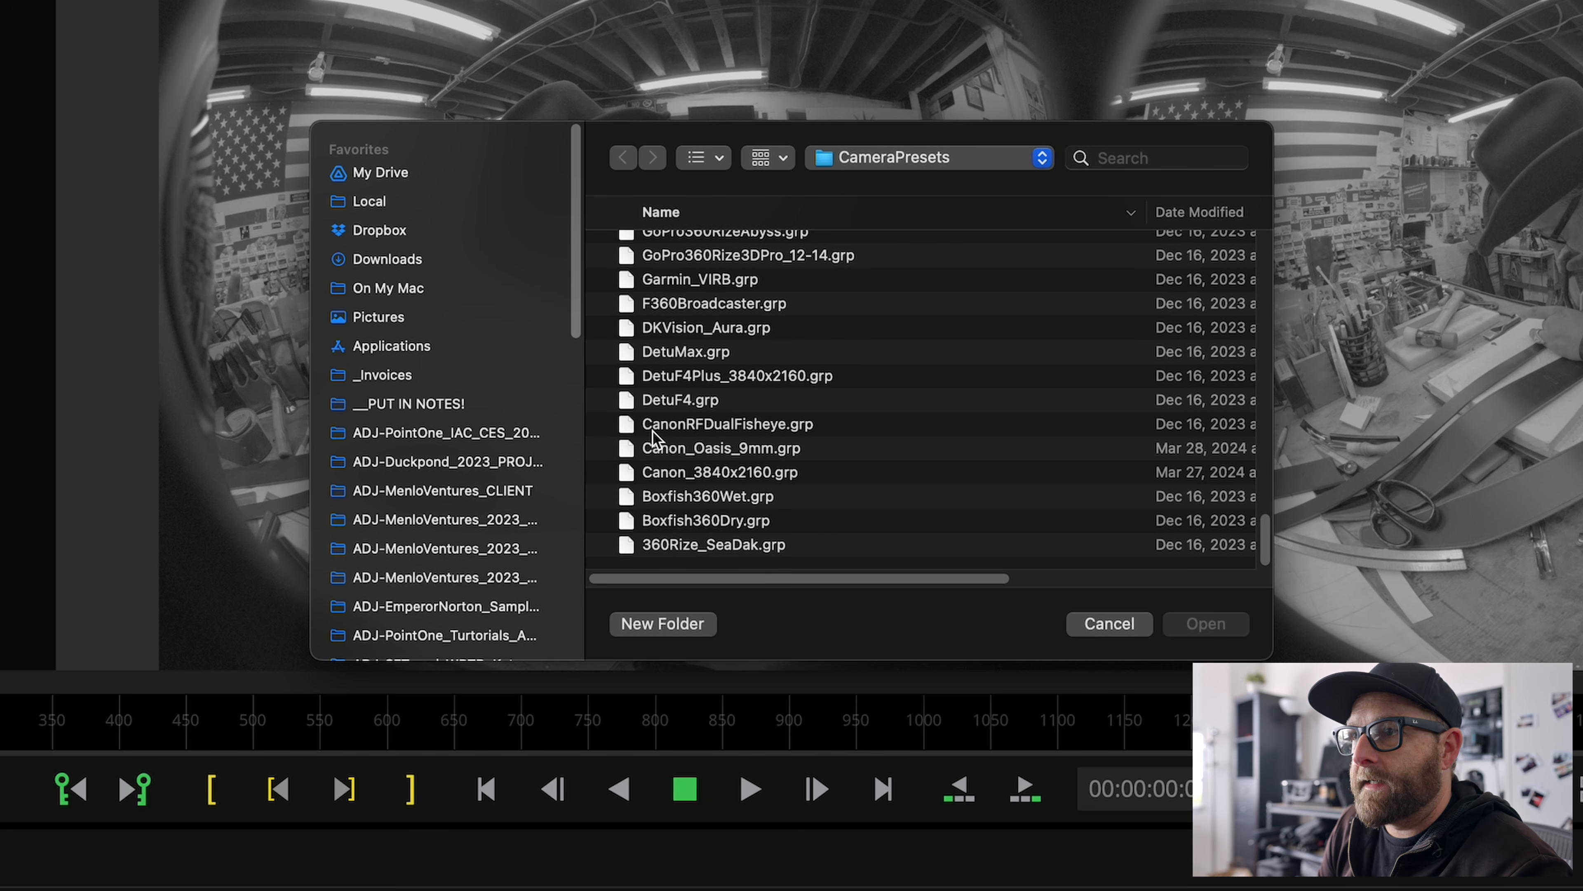
left_click(711, 431)
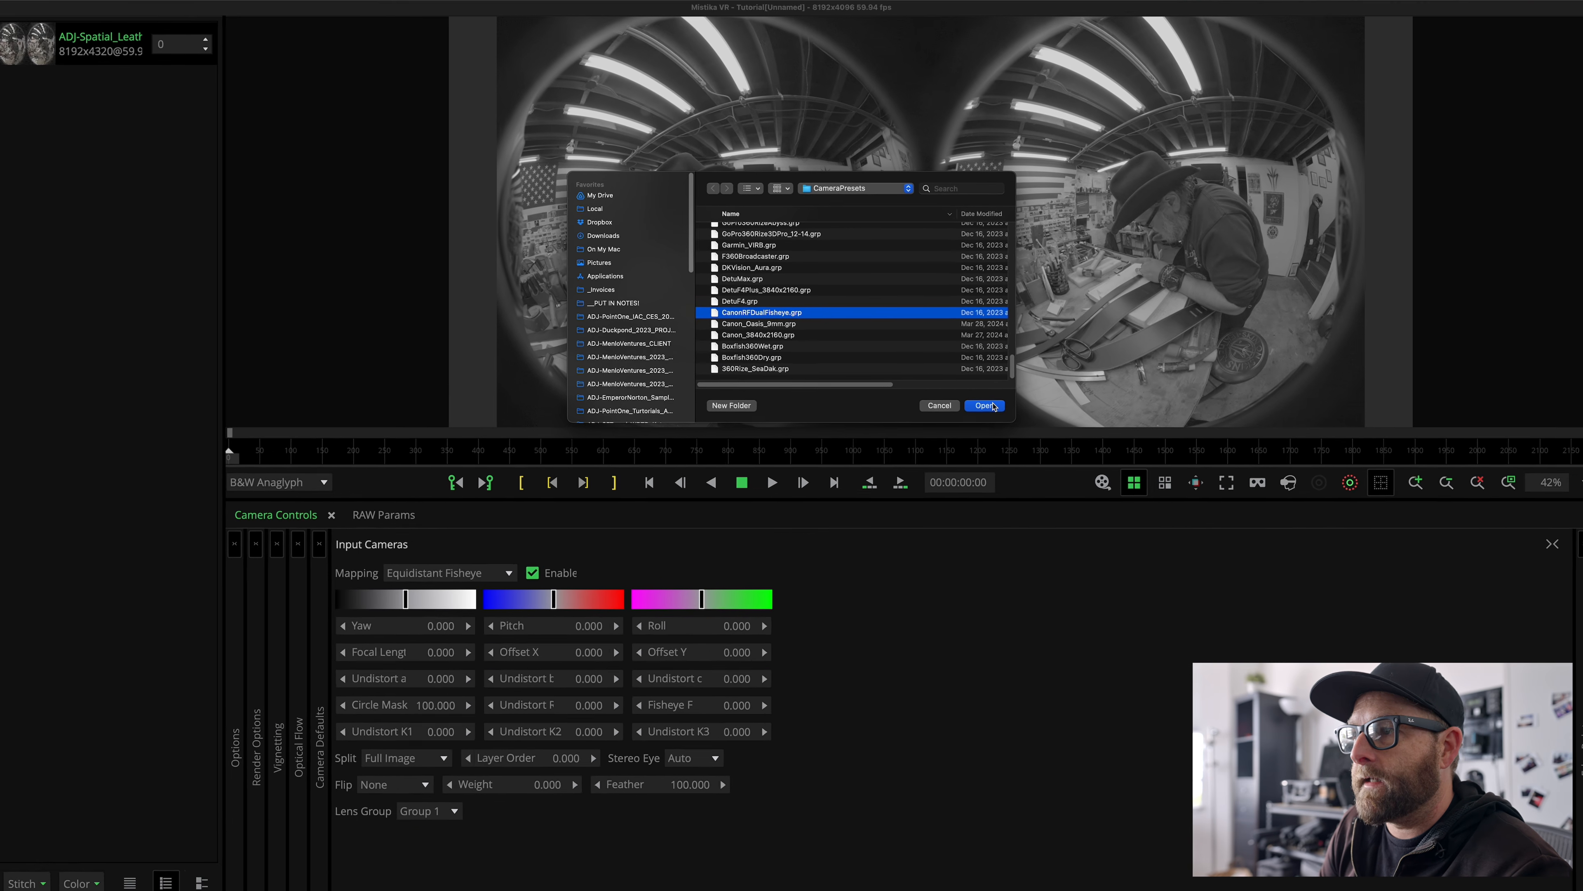
left_click(1105, 524)
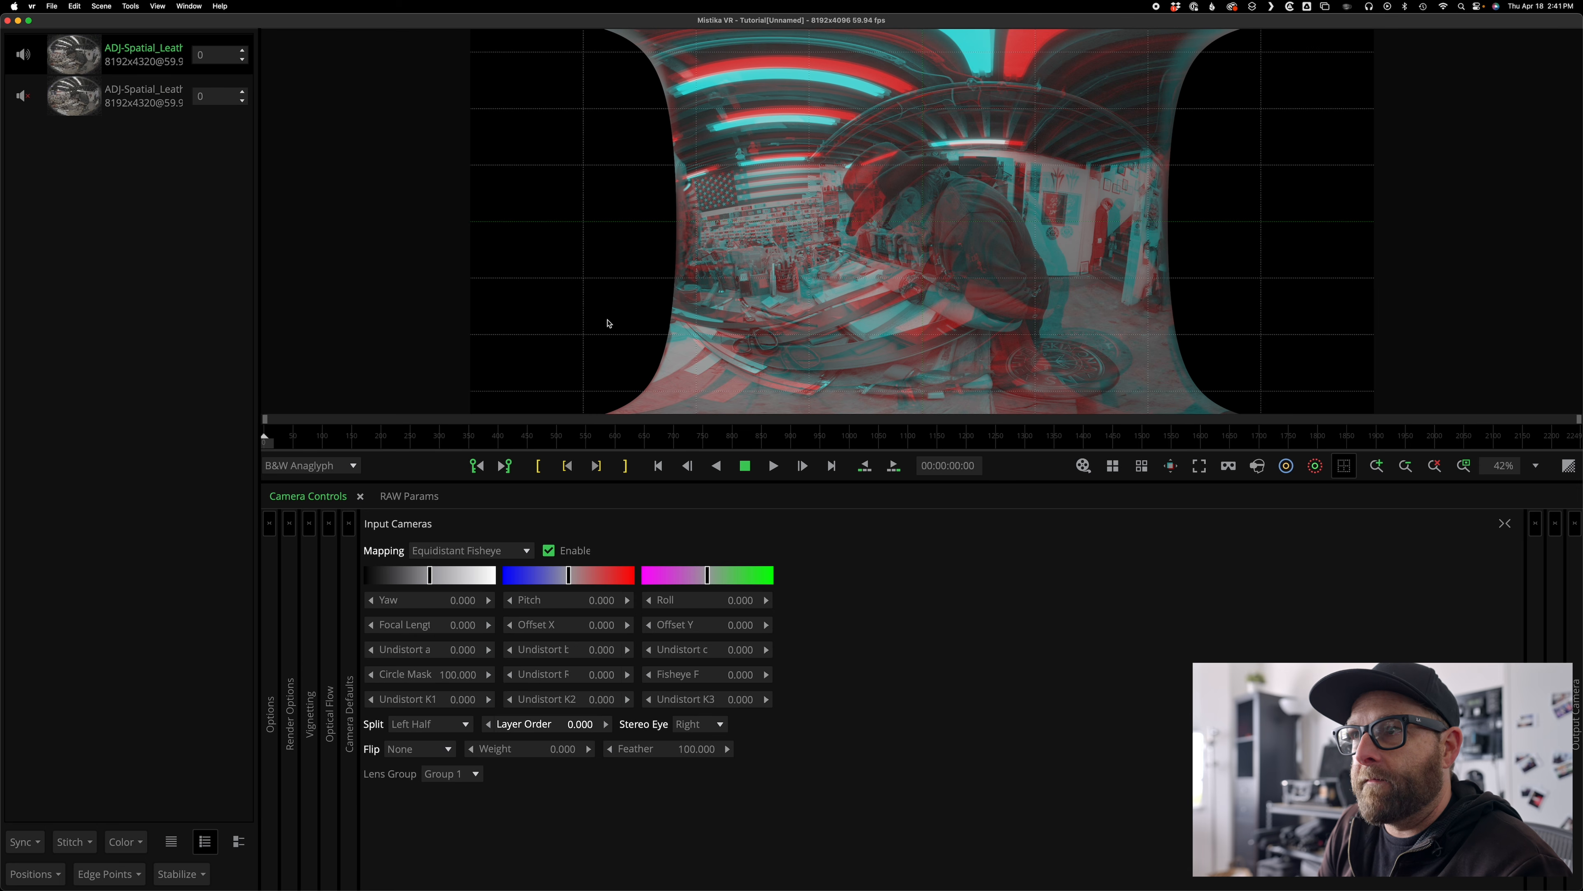
left_click(314, 472)
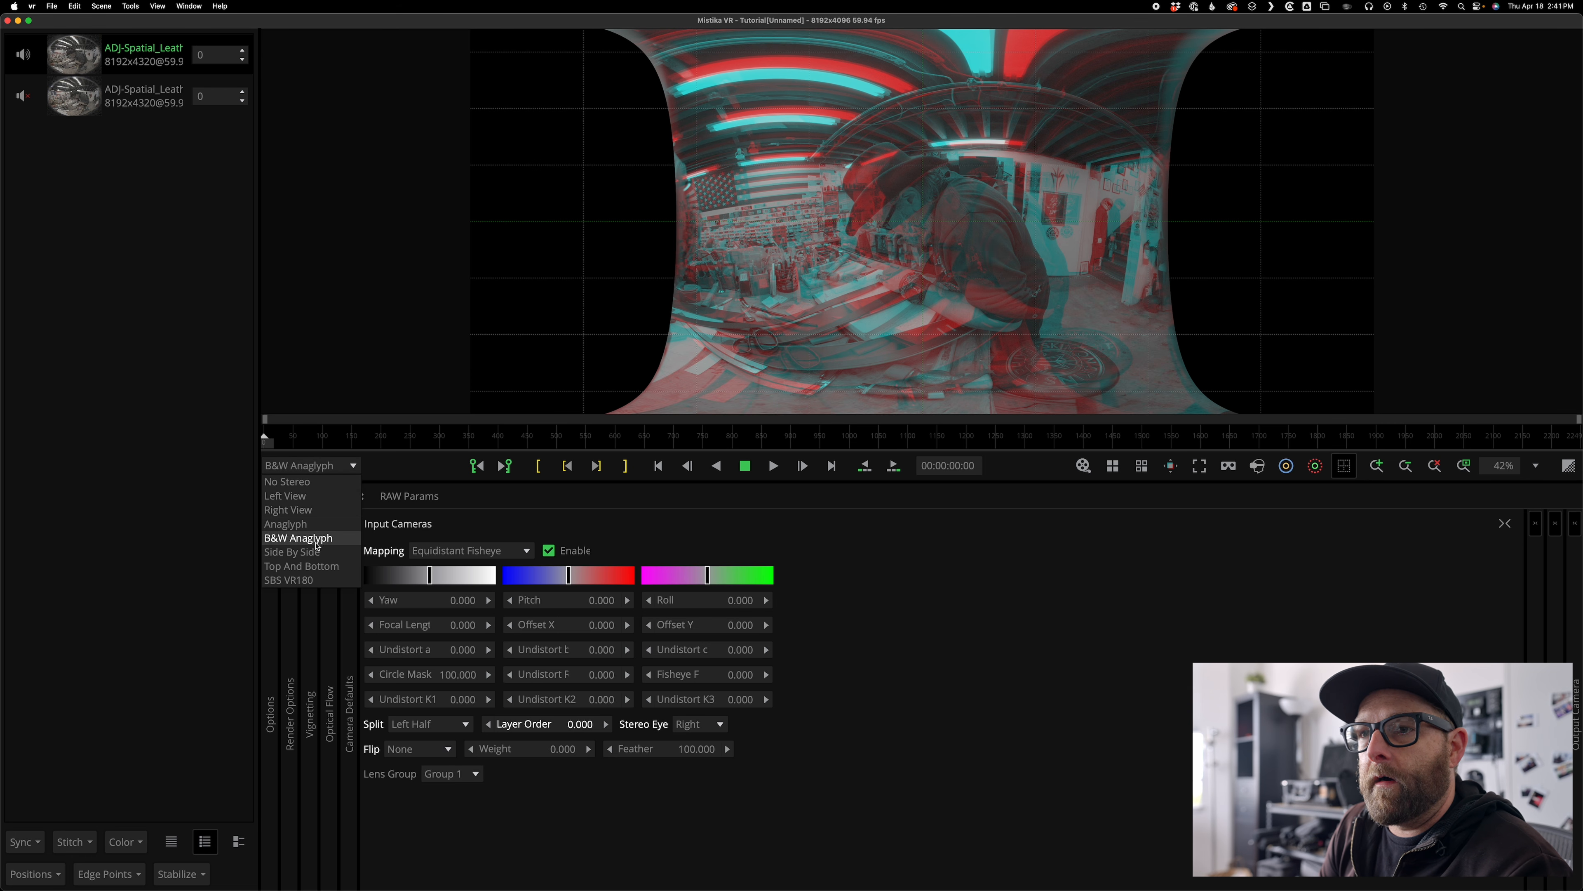
left_click(991, 648)
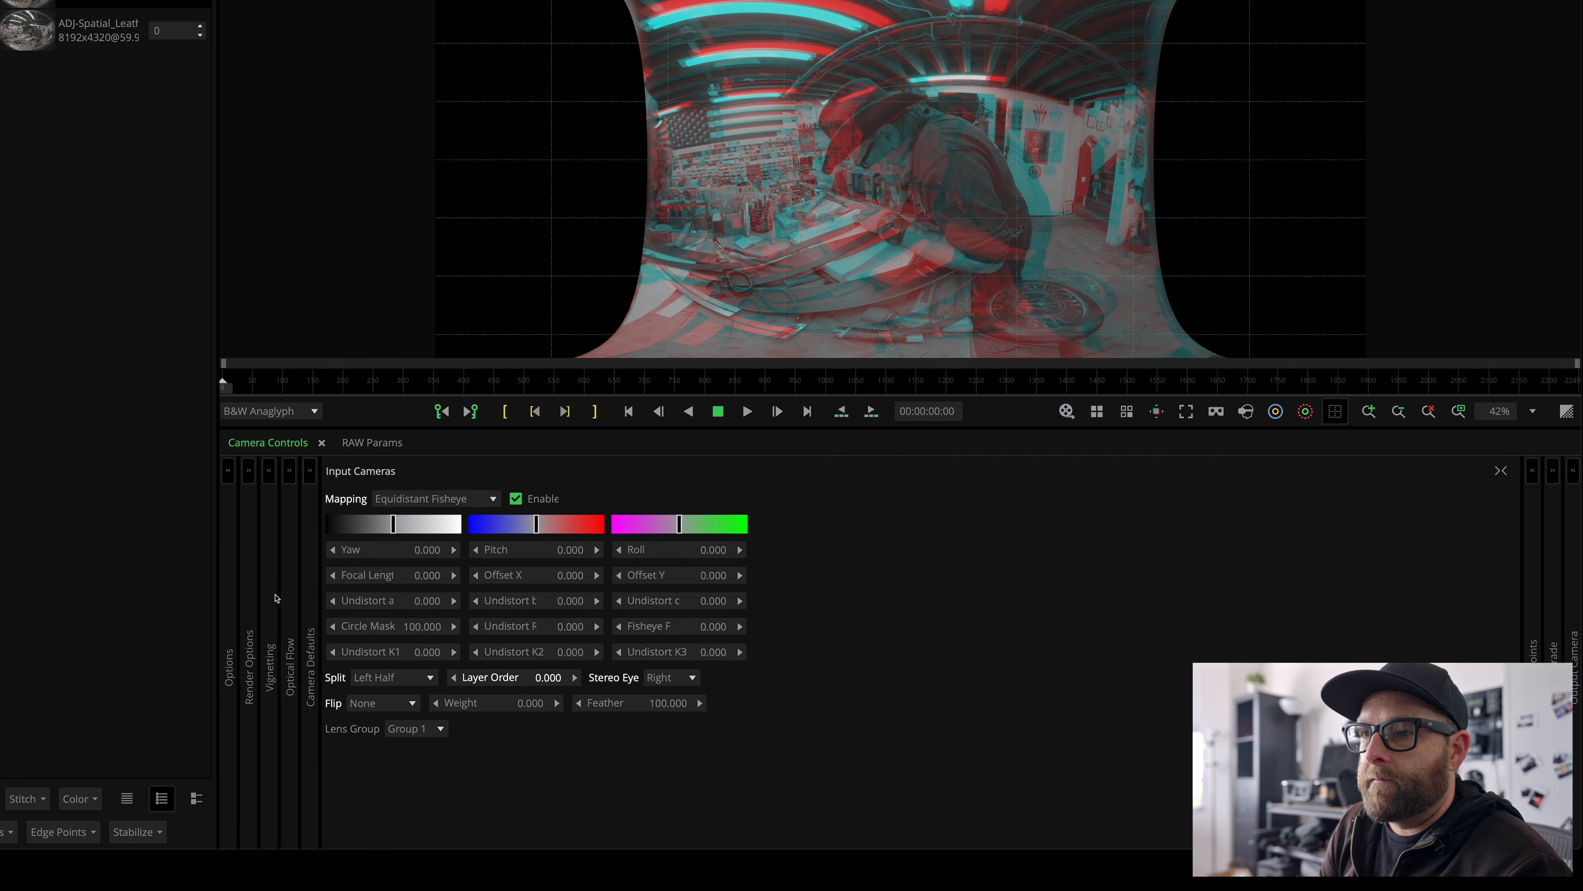
In the Options controls, disable Use Optical Flow and set the stitch feather to 0, then collapse them.
left_click(97, 309)
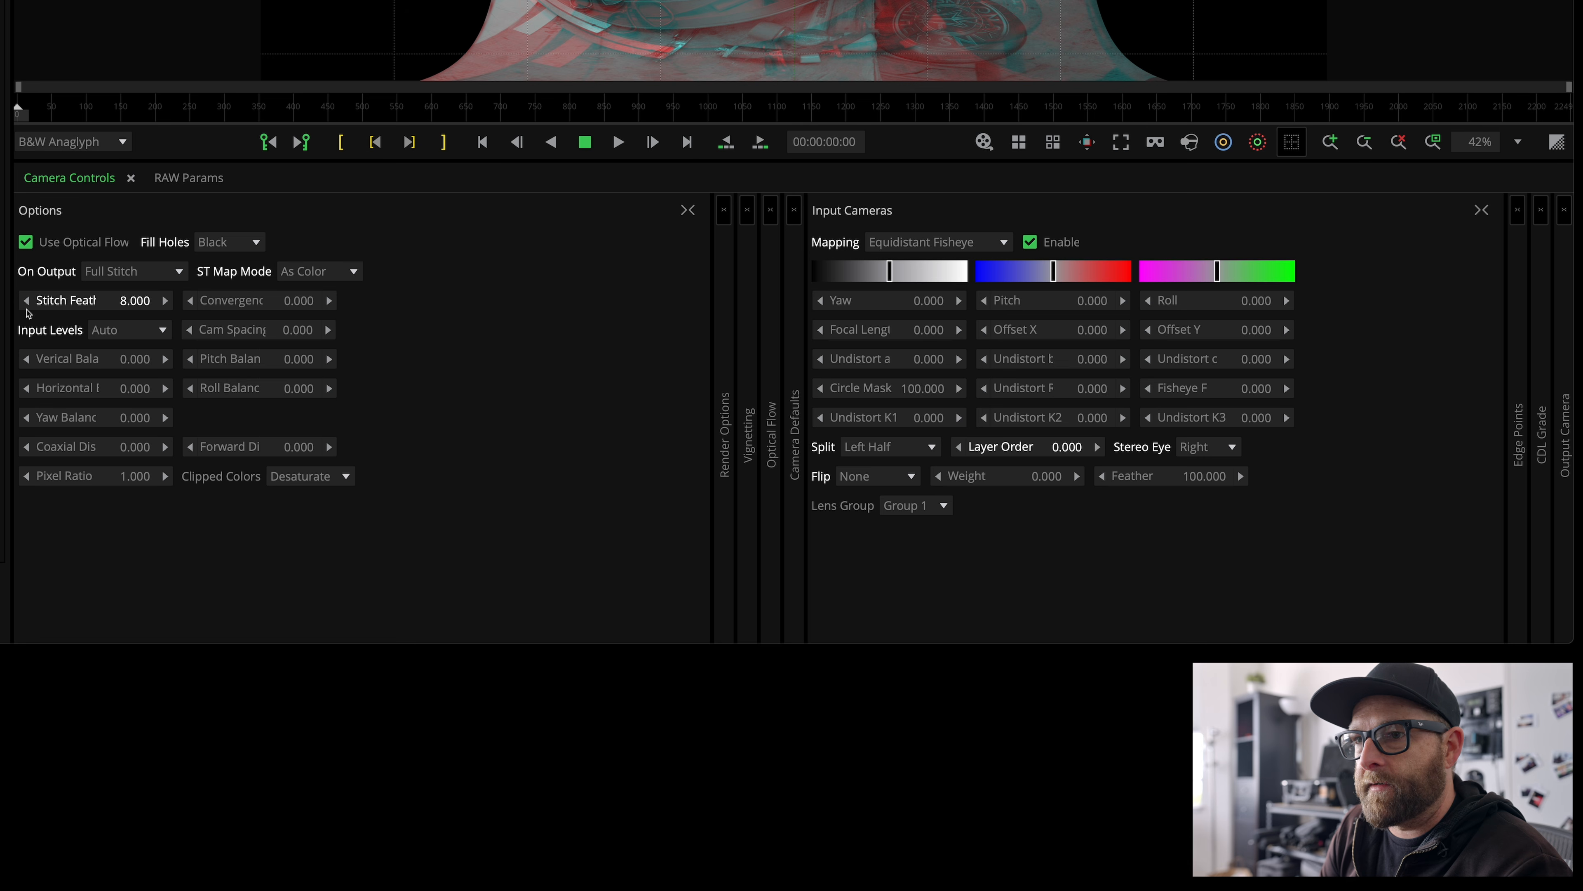
left_click(25, 243)
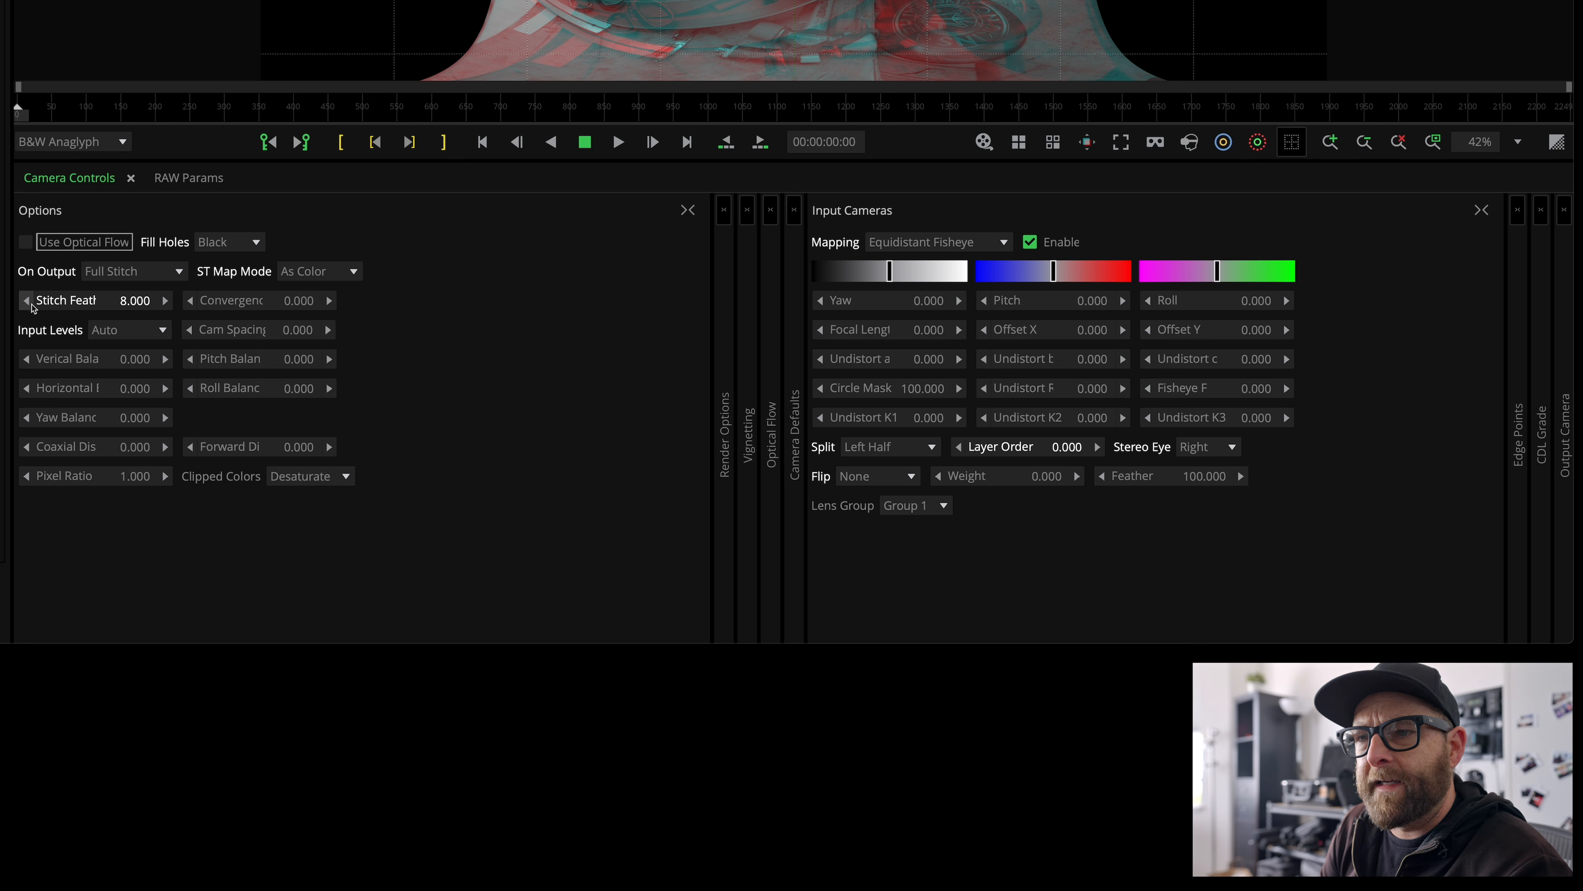
double_click(123, 300)
type("0")
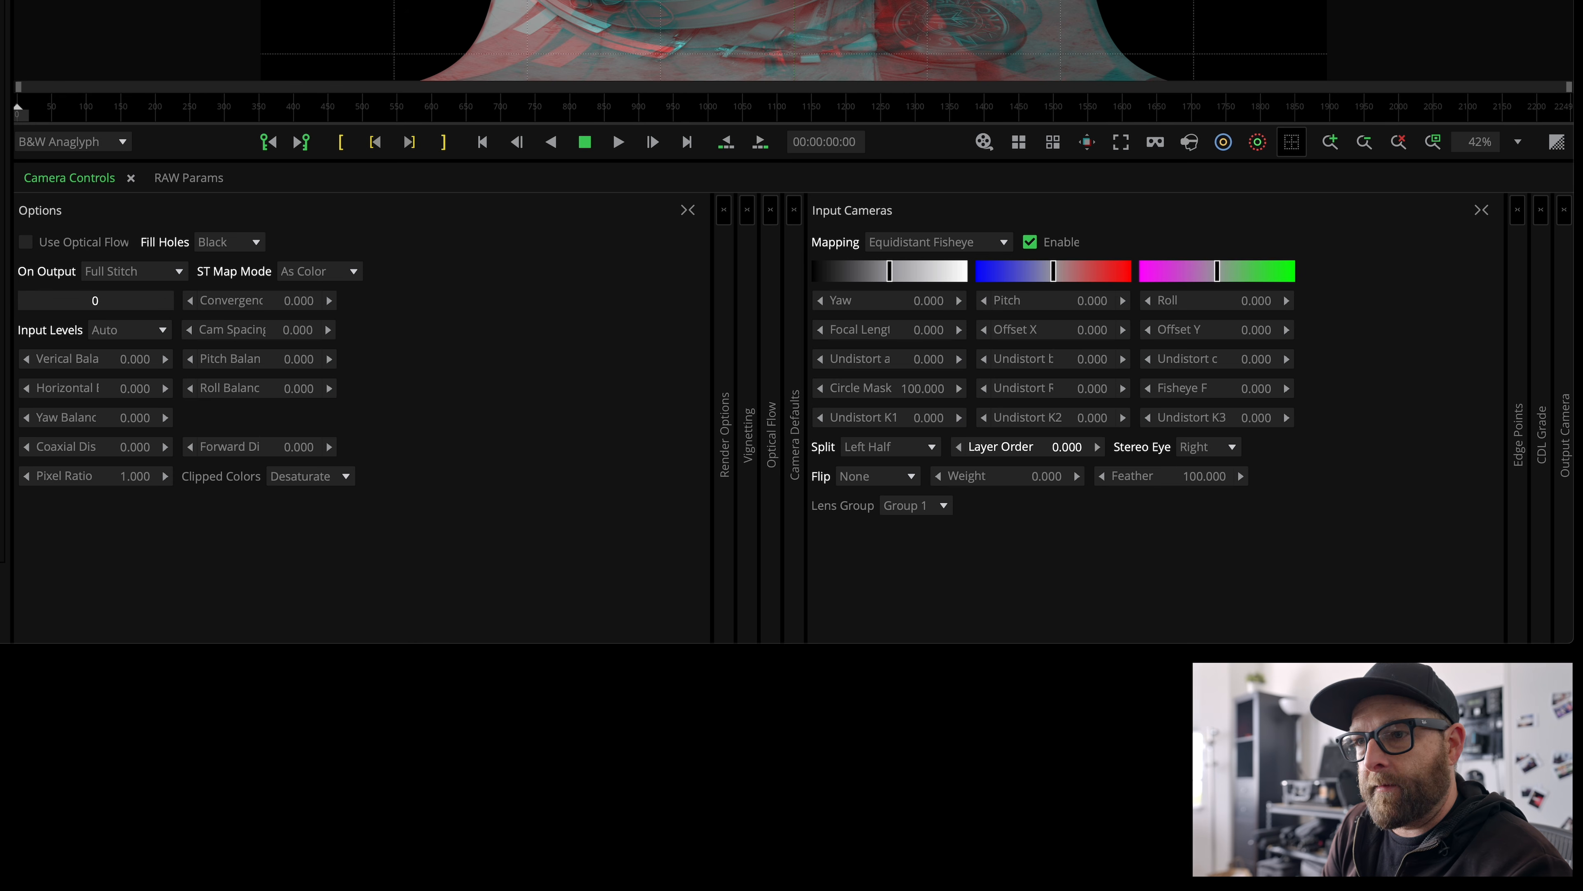
key("Return")
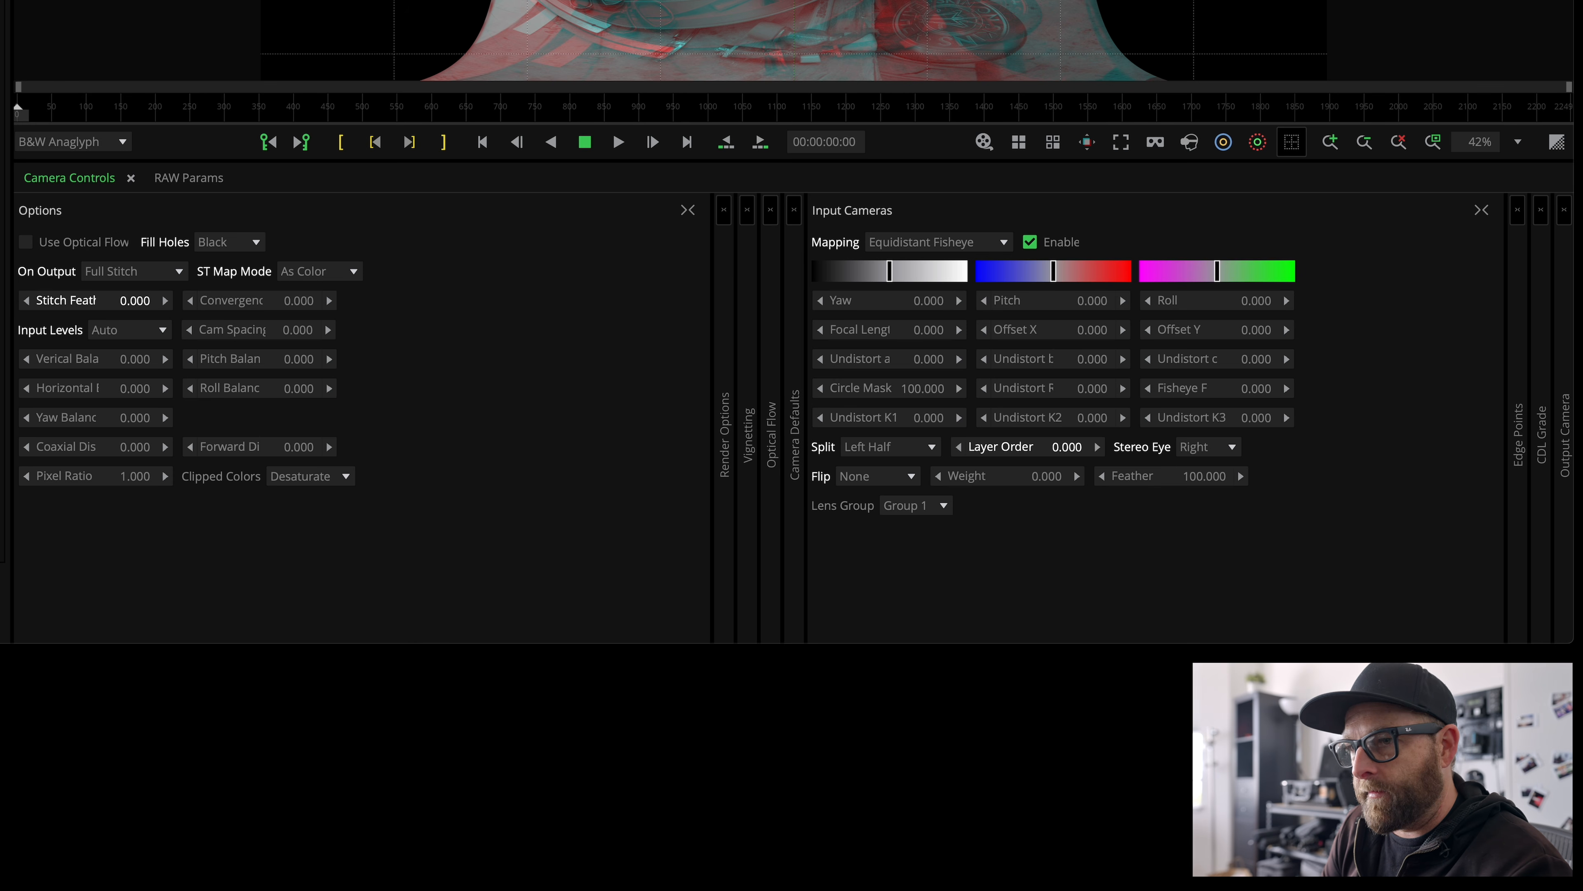
left_click(687, 211)
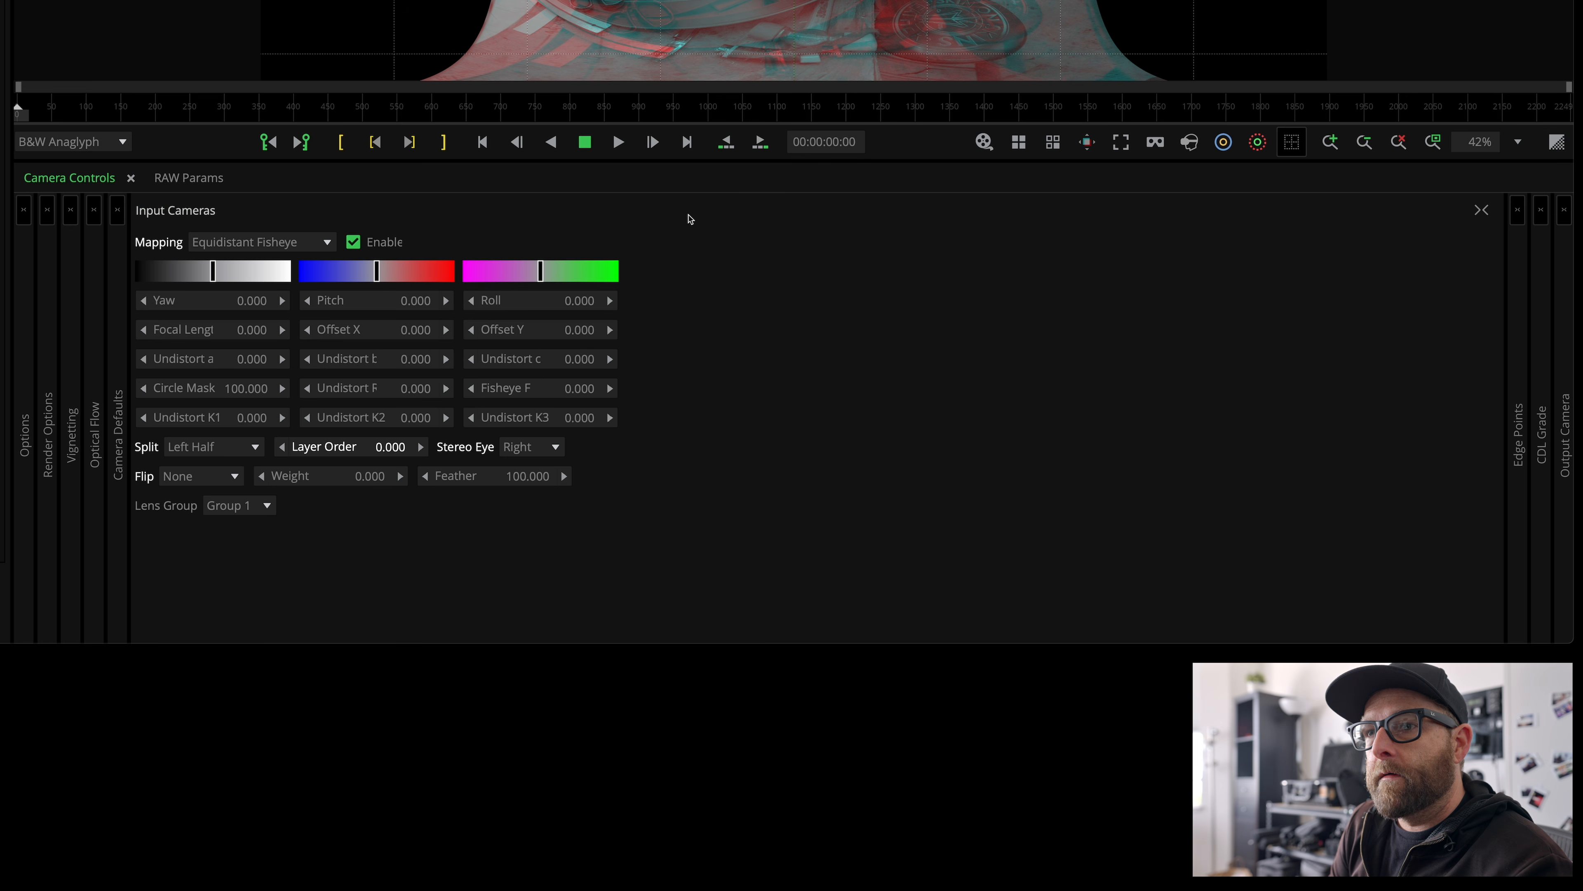
Set the Render Options to Custom with an output resolution of 4096x2160, then collapse them.
left_click(46, 218)
left_click(106, 241)
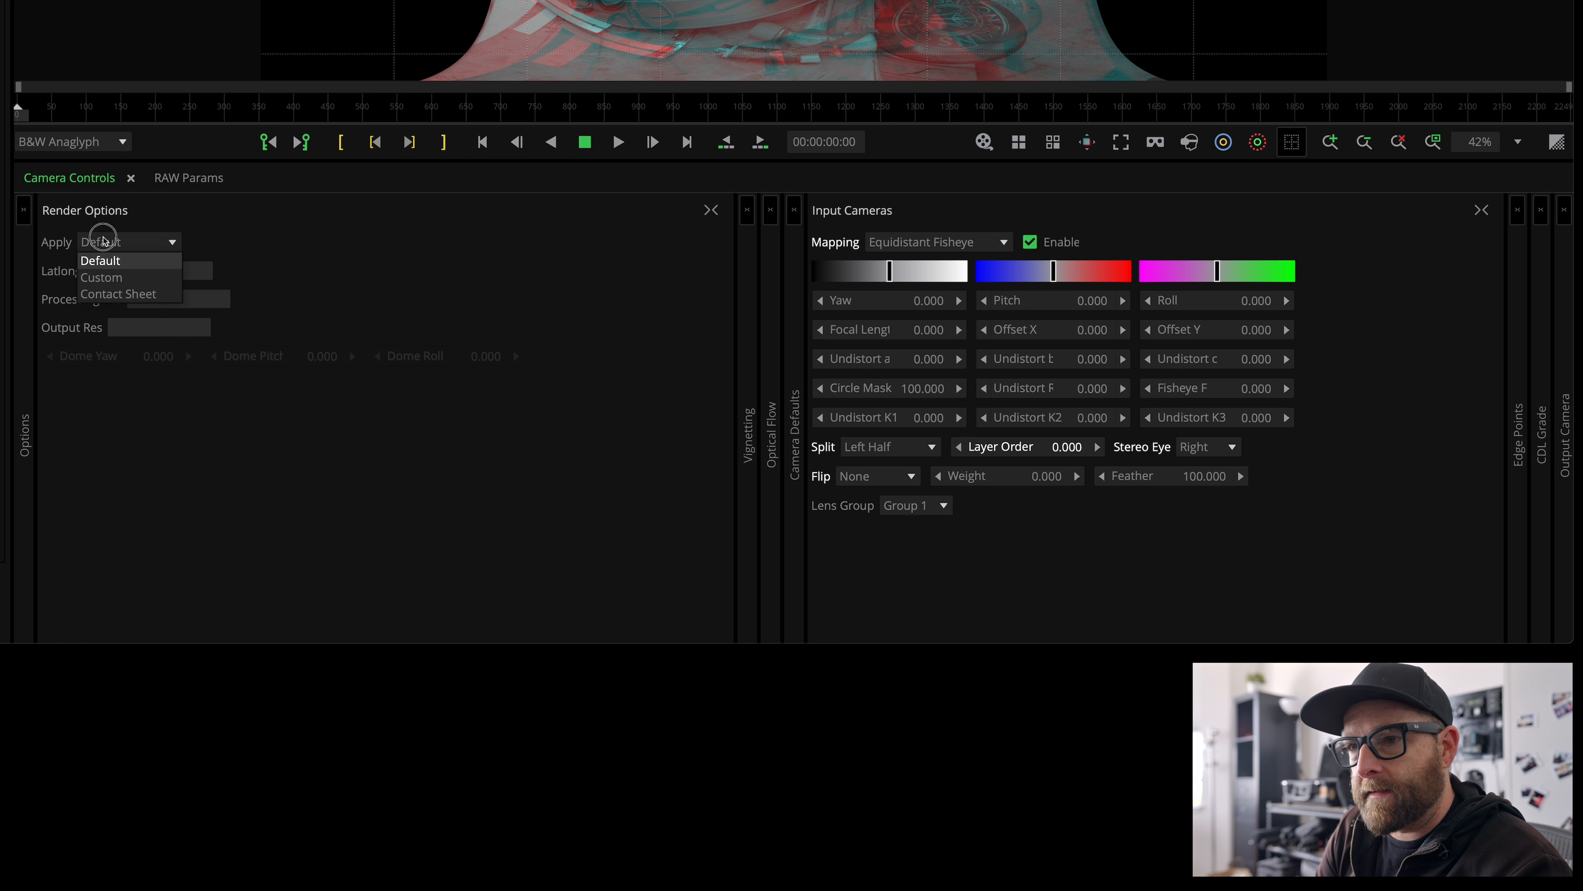
left_click(104, 278)
type("4092x2160")
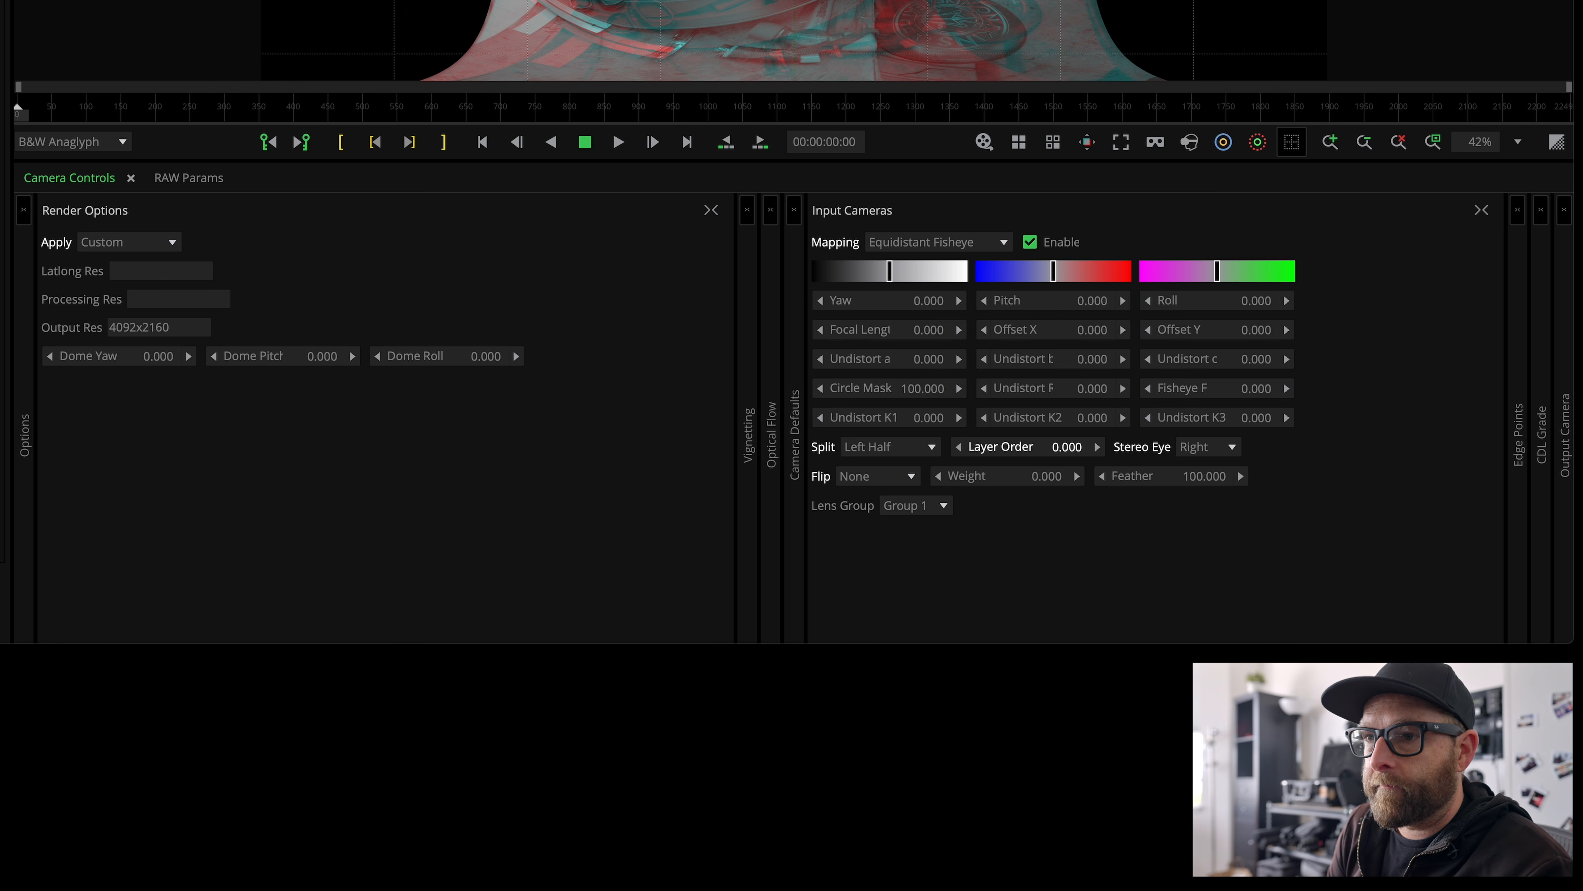
left_click(131, 326)
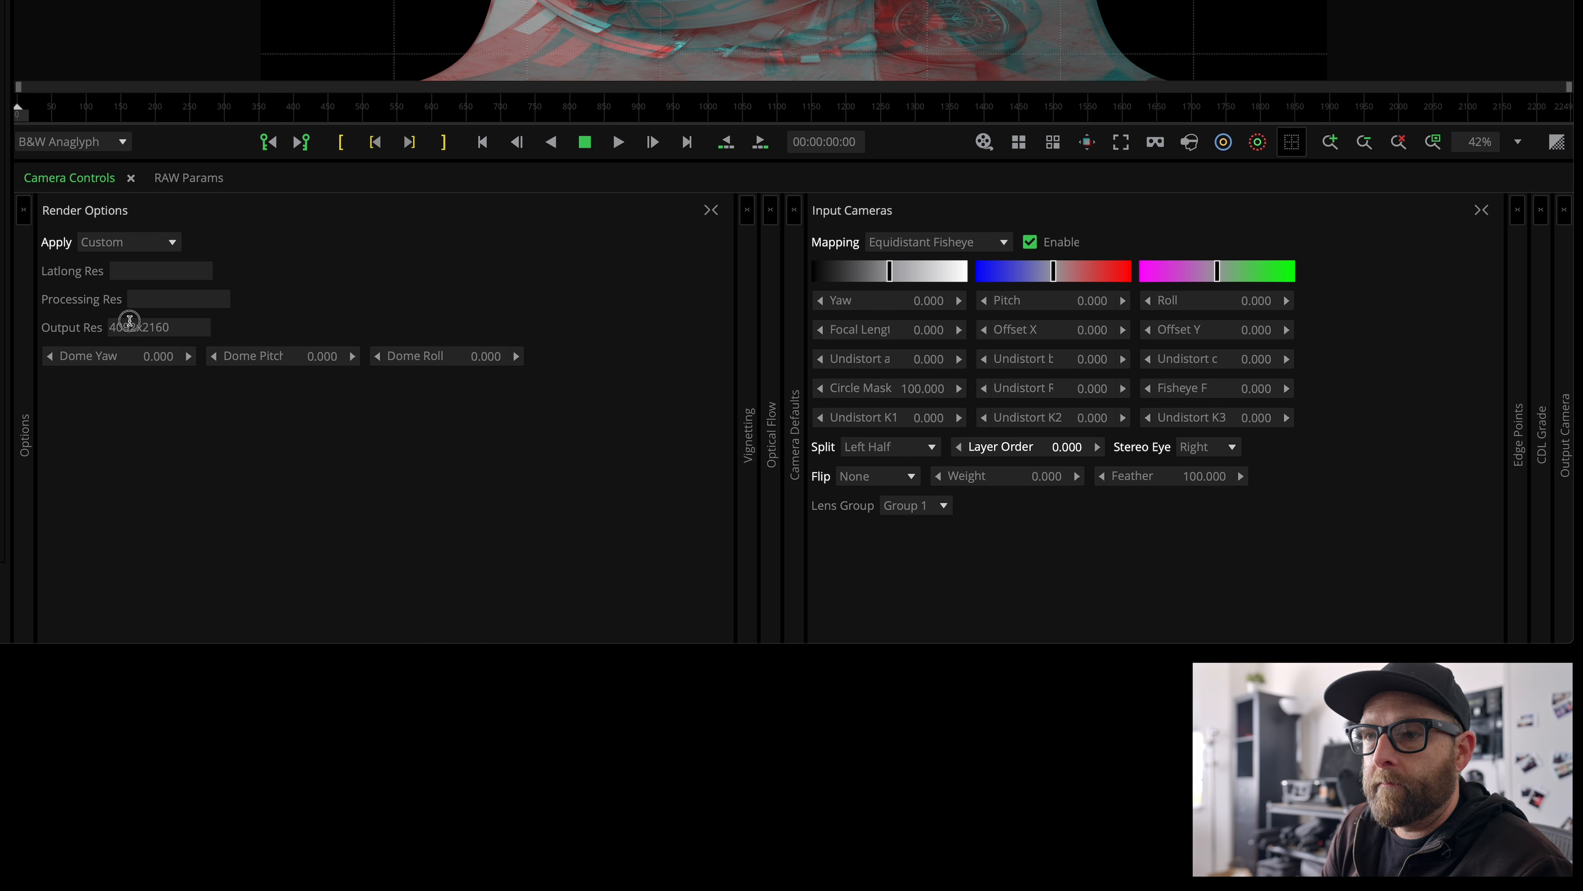
type("6")
double_click(173, 324)
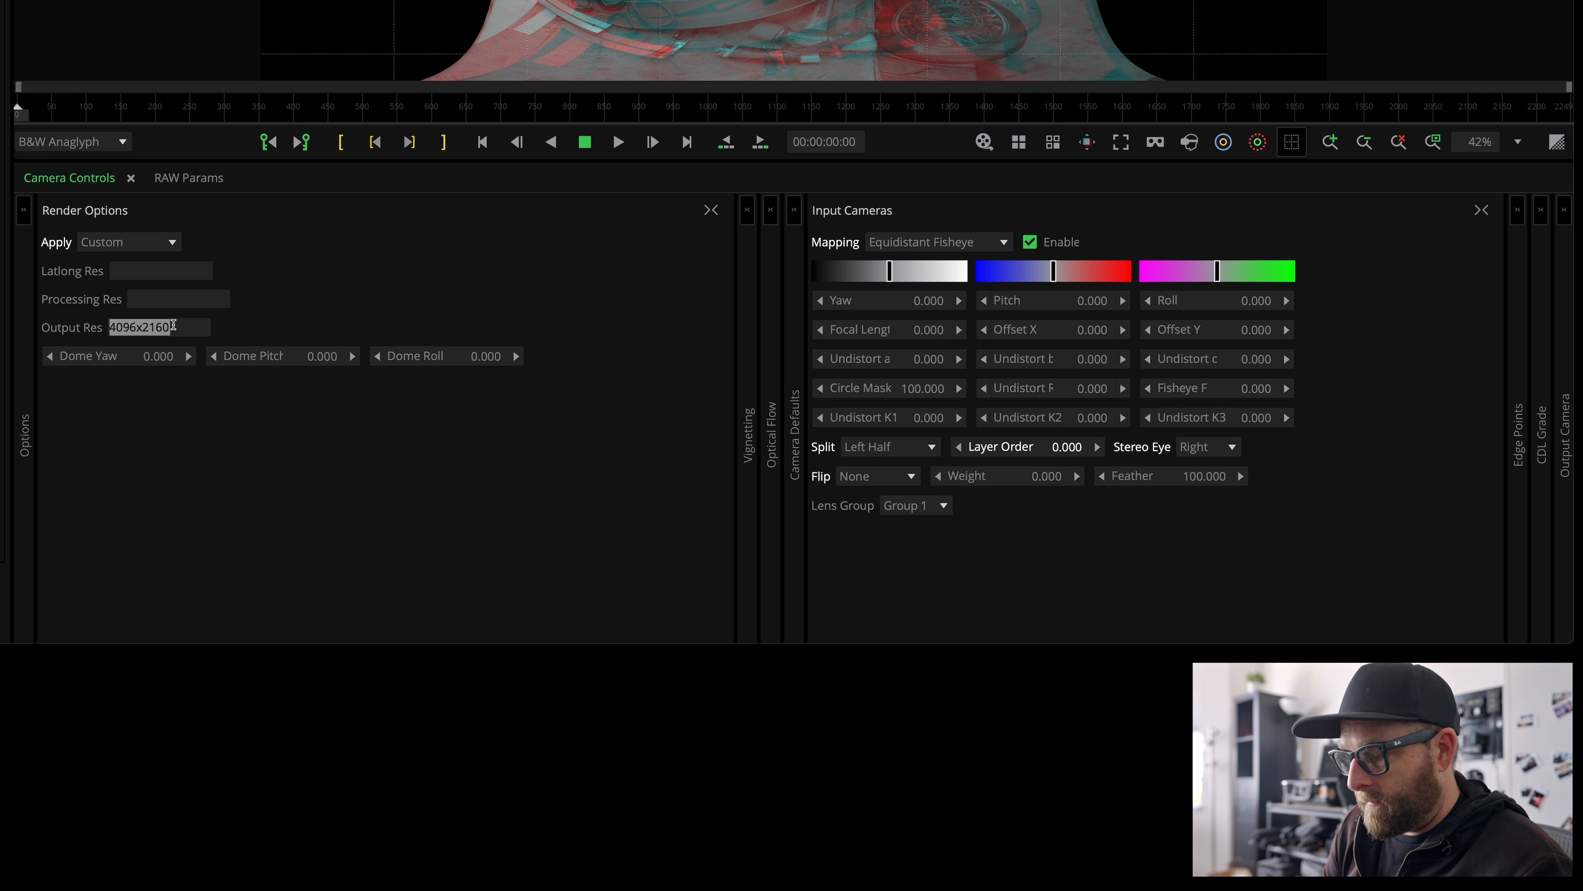
left_click(181, 212)
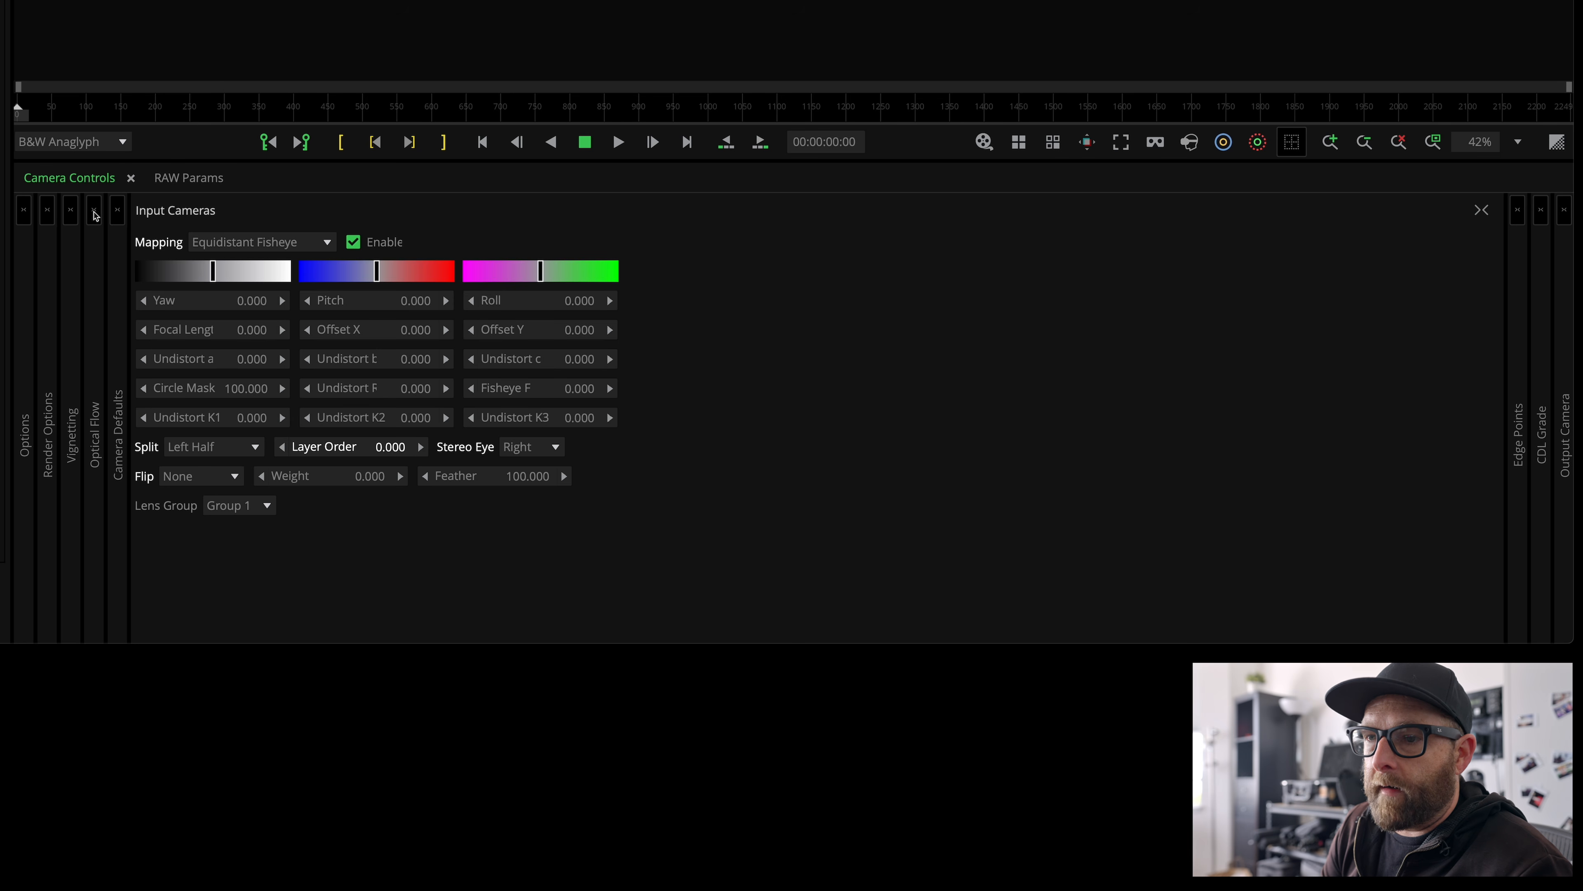
Expand the Camera Defaults and set the input gamma to Canon Log3.
left_click(118, 211)
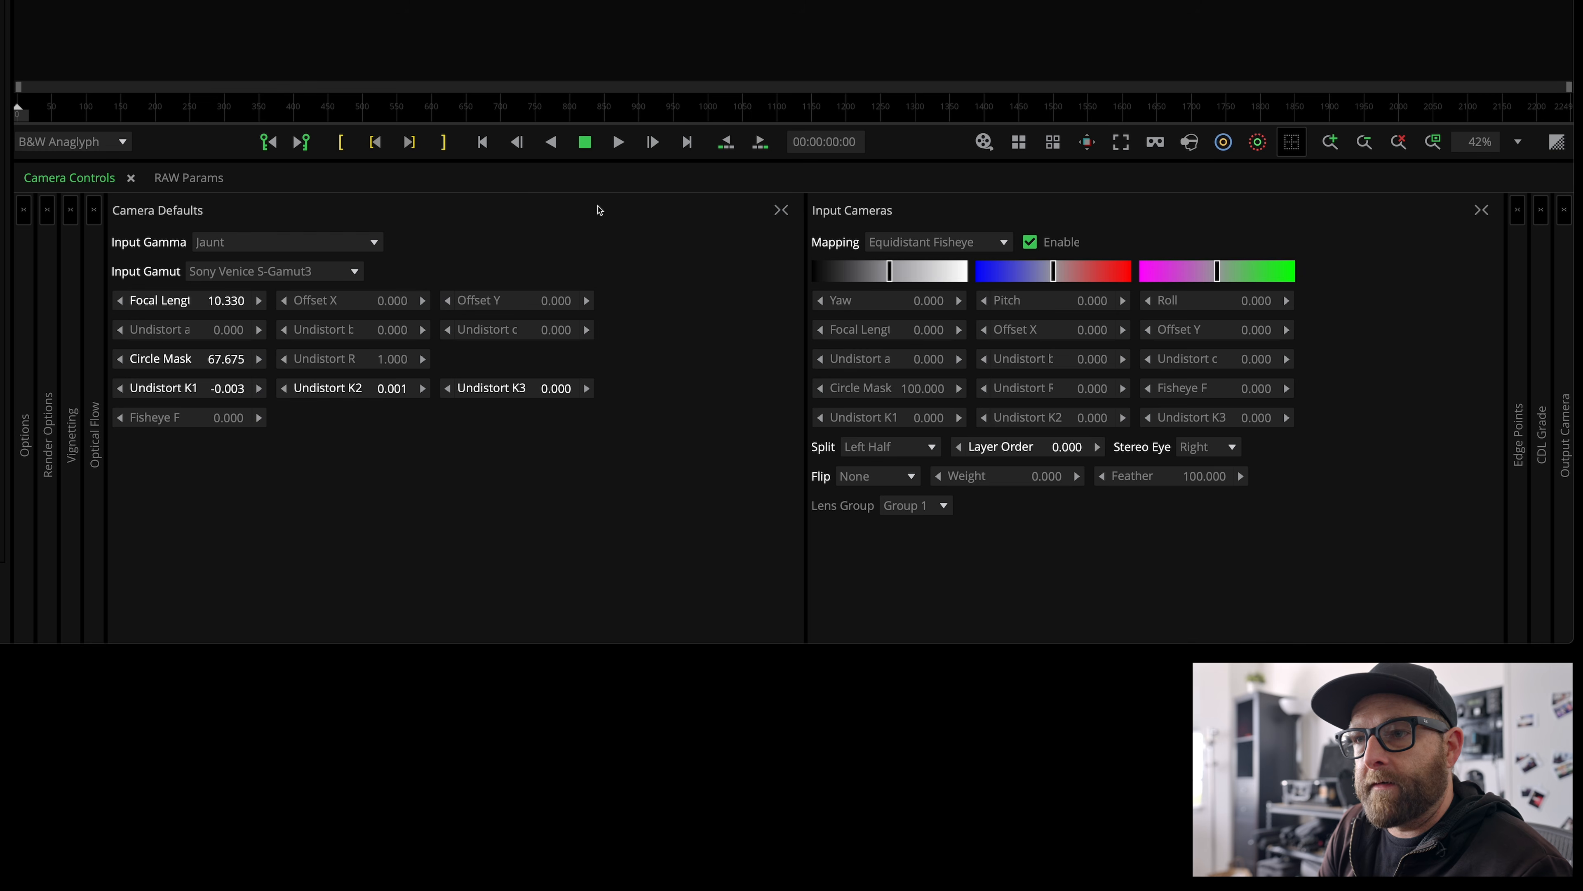
left_click(375, 242)
scroll(340, 344, "down", 3)
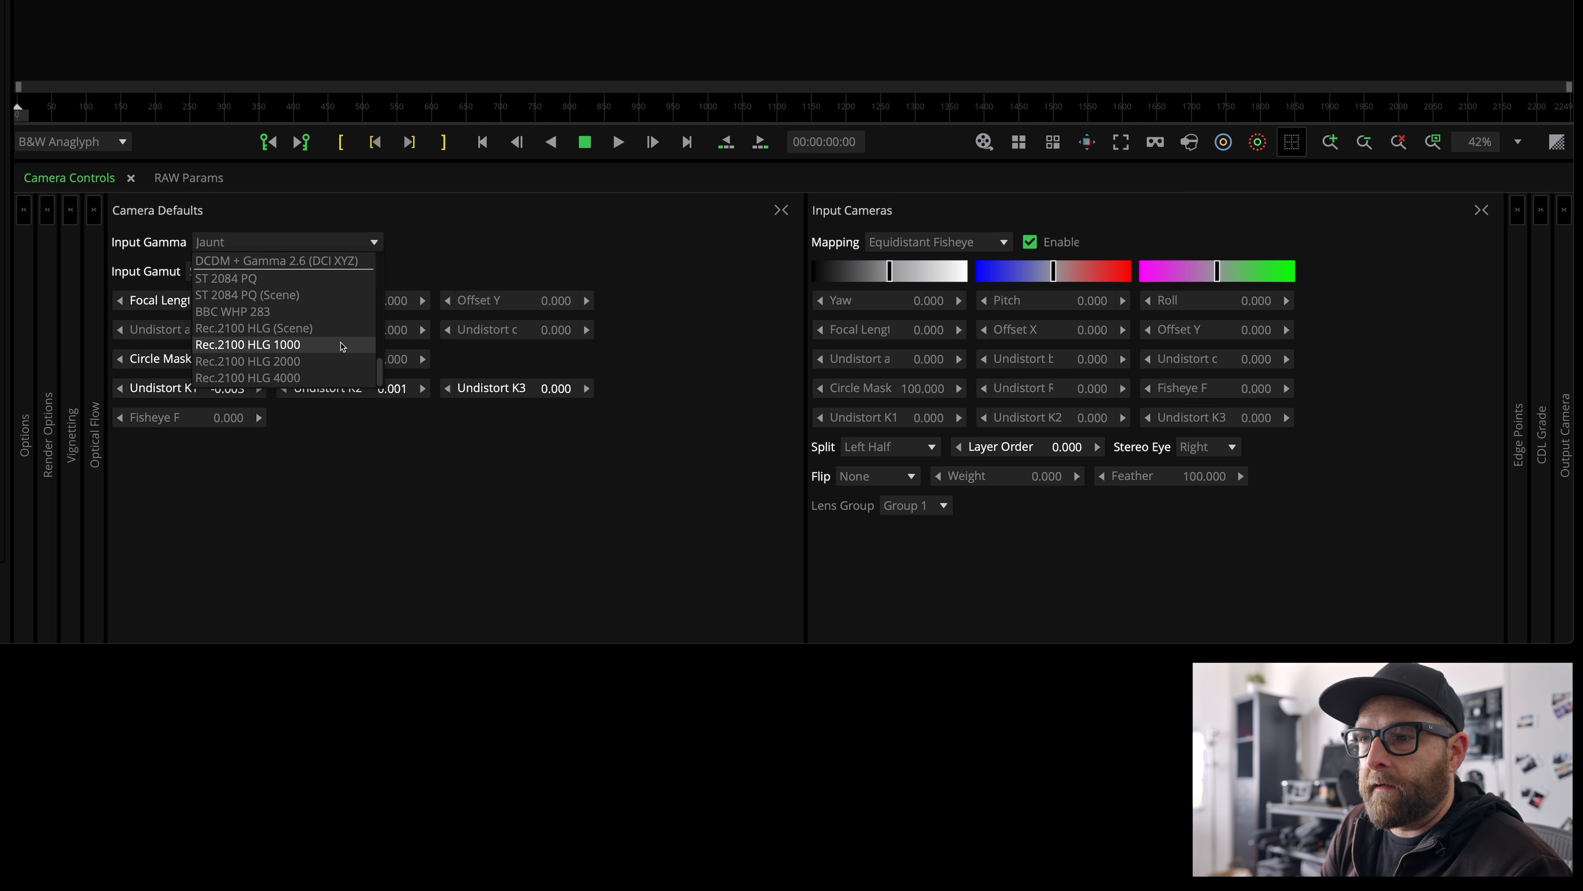
scroll(340, 344, "up", 4)
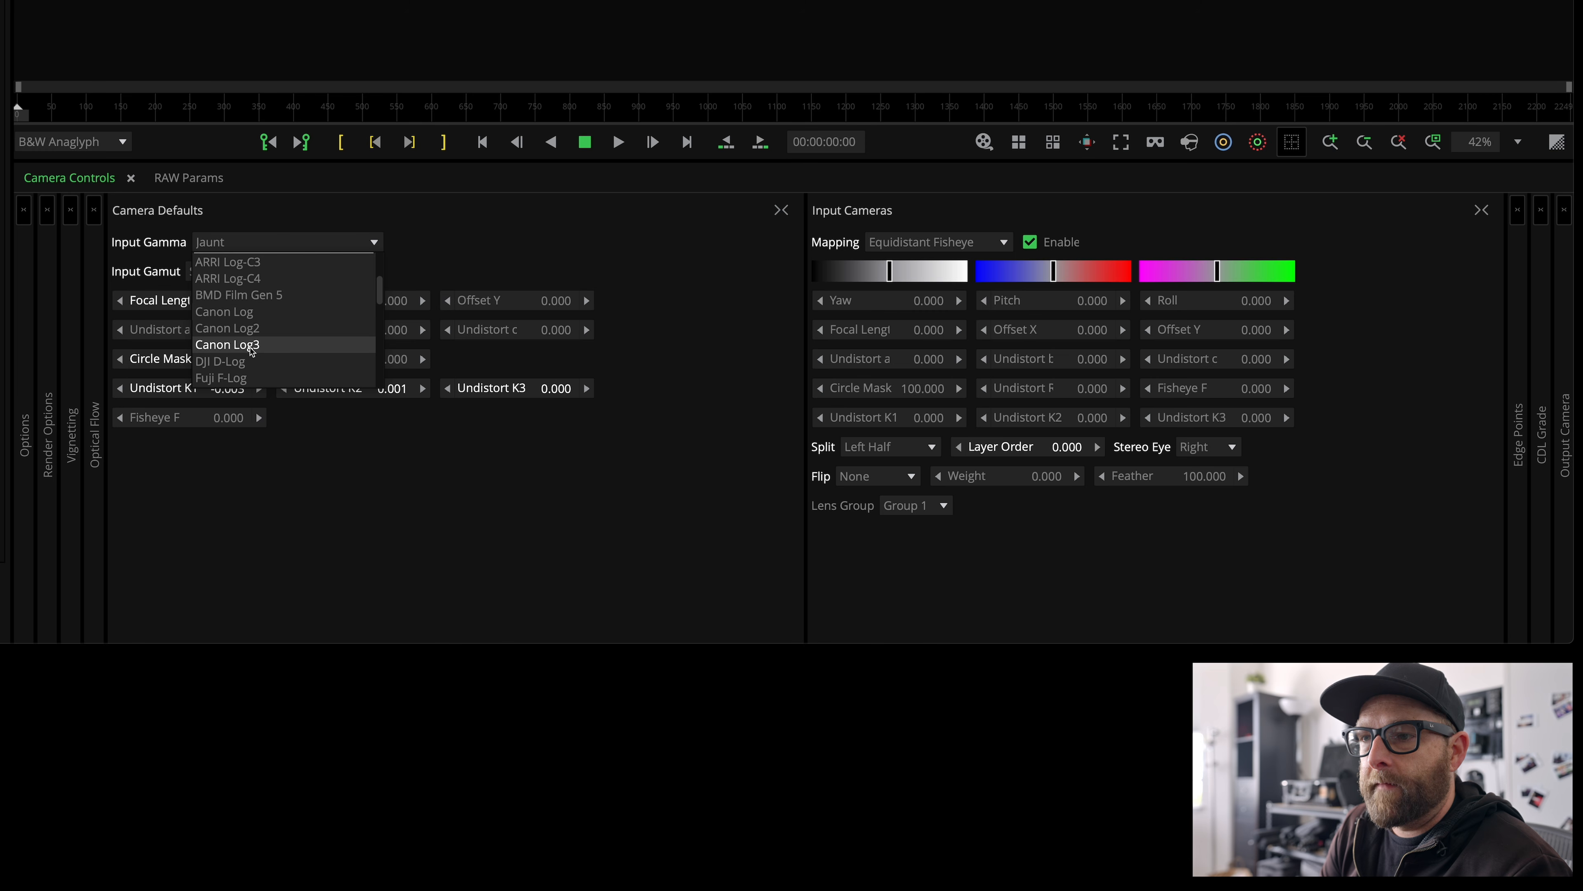
left_click(250, 351)
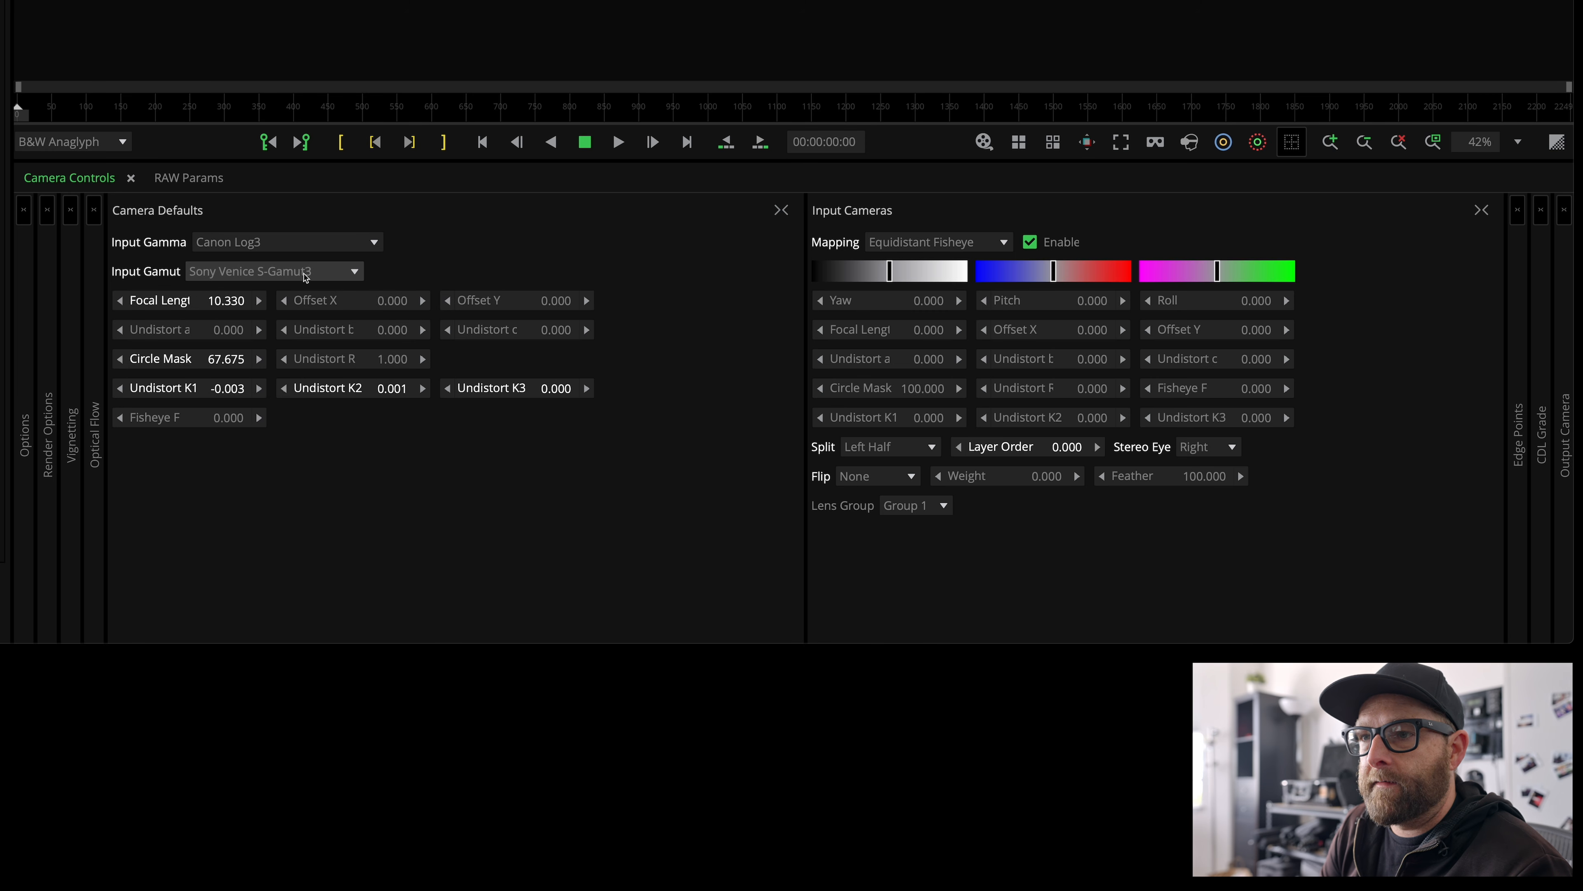
Set the input gamut to Canon Cinema Gamut and collapse the Camera Defaults.
left_click(354, 271)
scroll(318, 343, "down", 5)
scroll(318, 344, "up", 4)
scroll(317, 346, "down", 1)
left_click(319, 349)
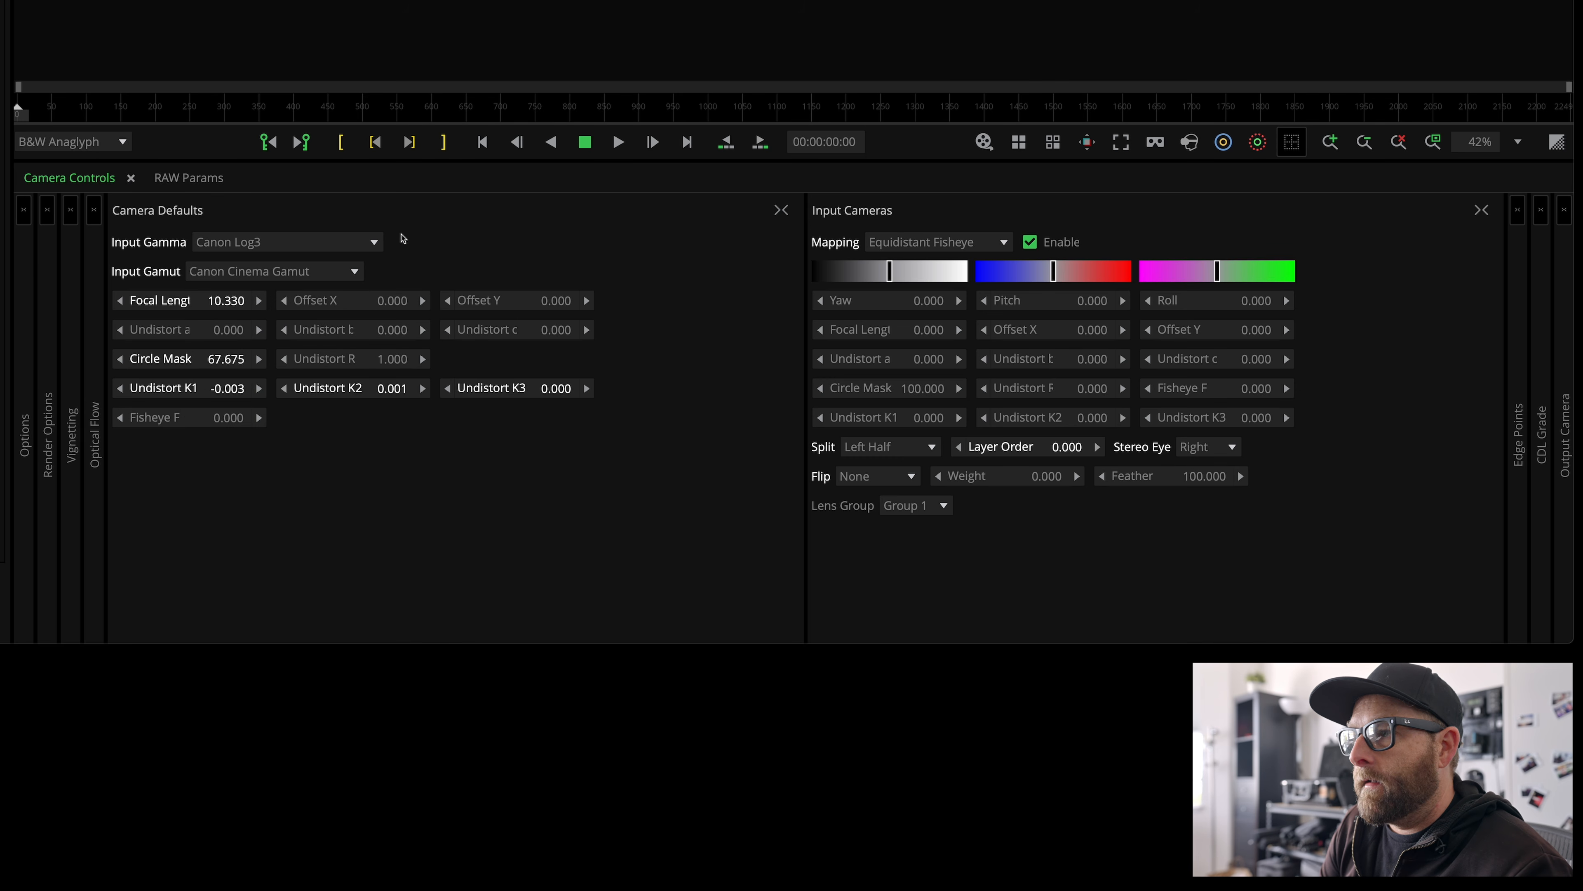
left_click(782, 210)
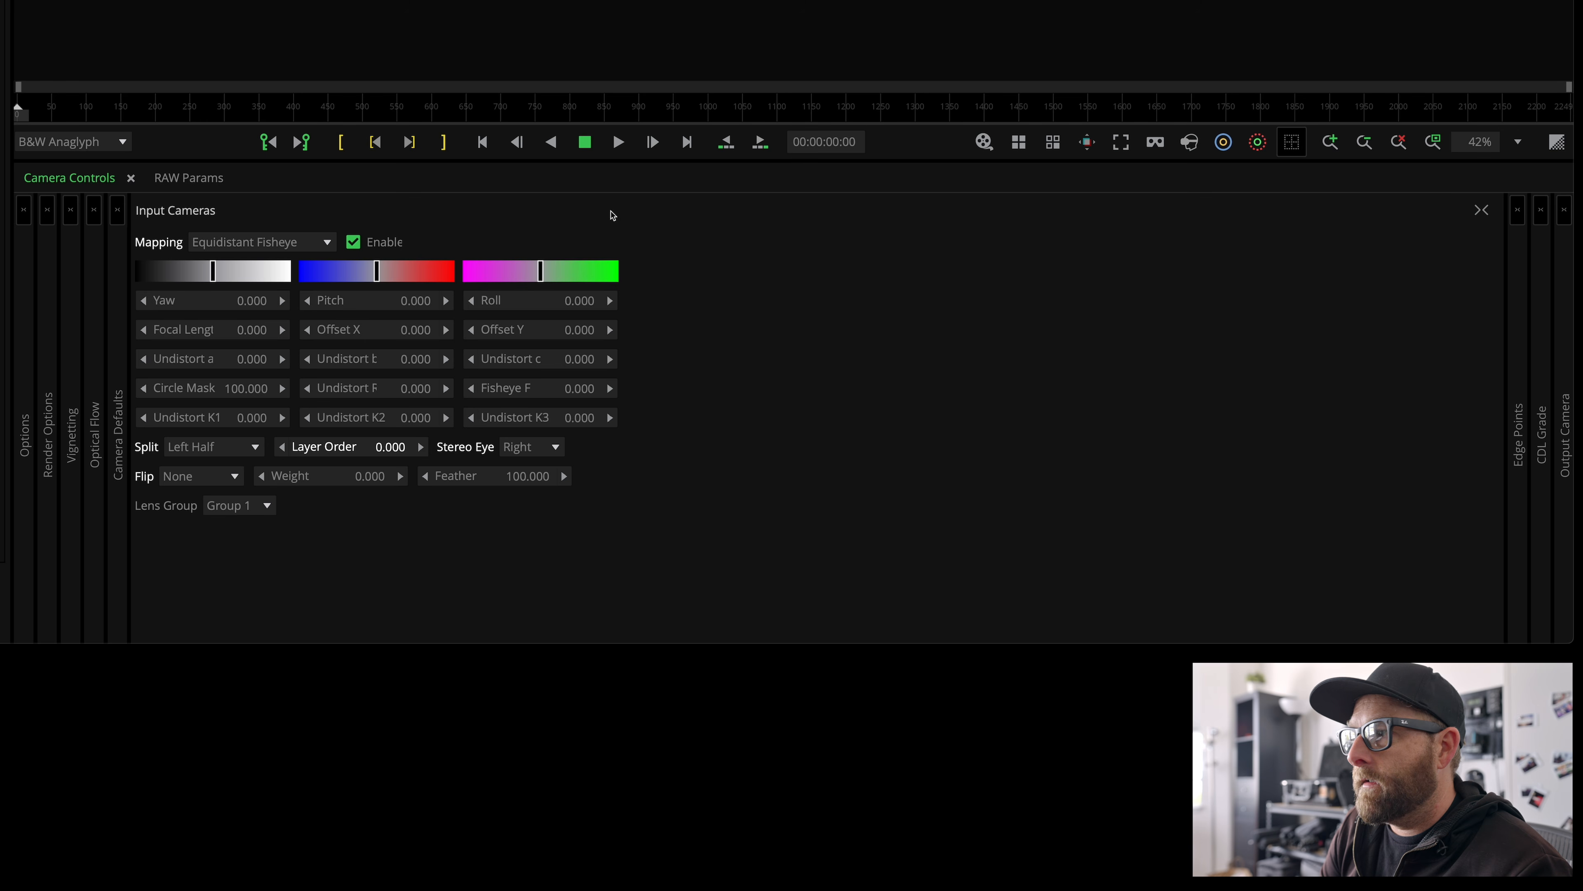
Expand the Output Camera controls and set the output gamma to Canon Log3.
left_click(1566, 216)
left_click(1063, 270)
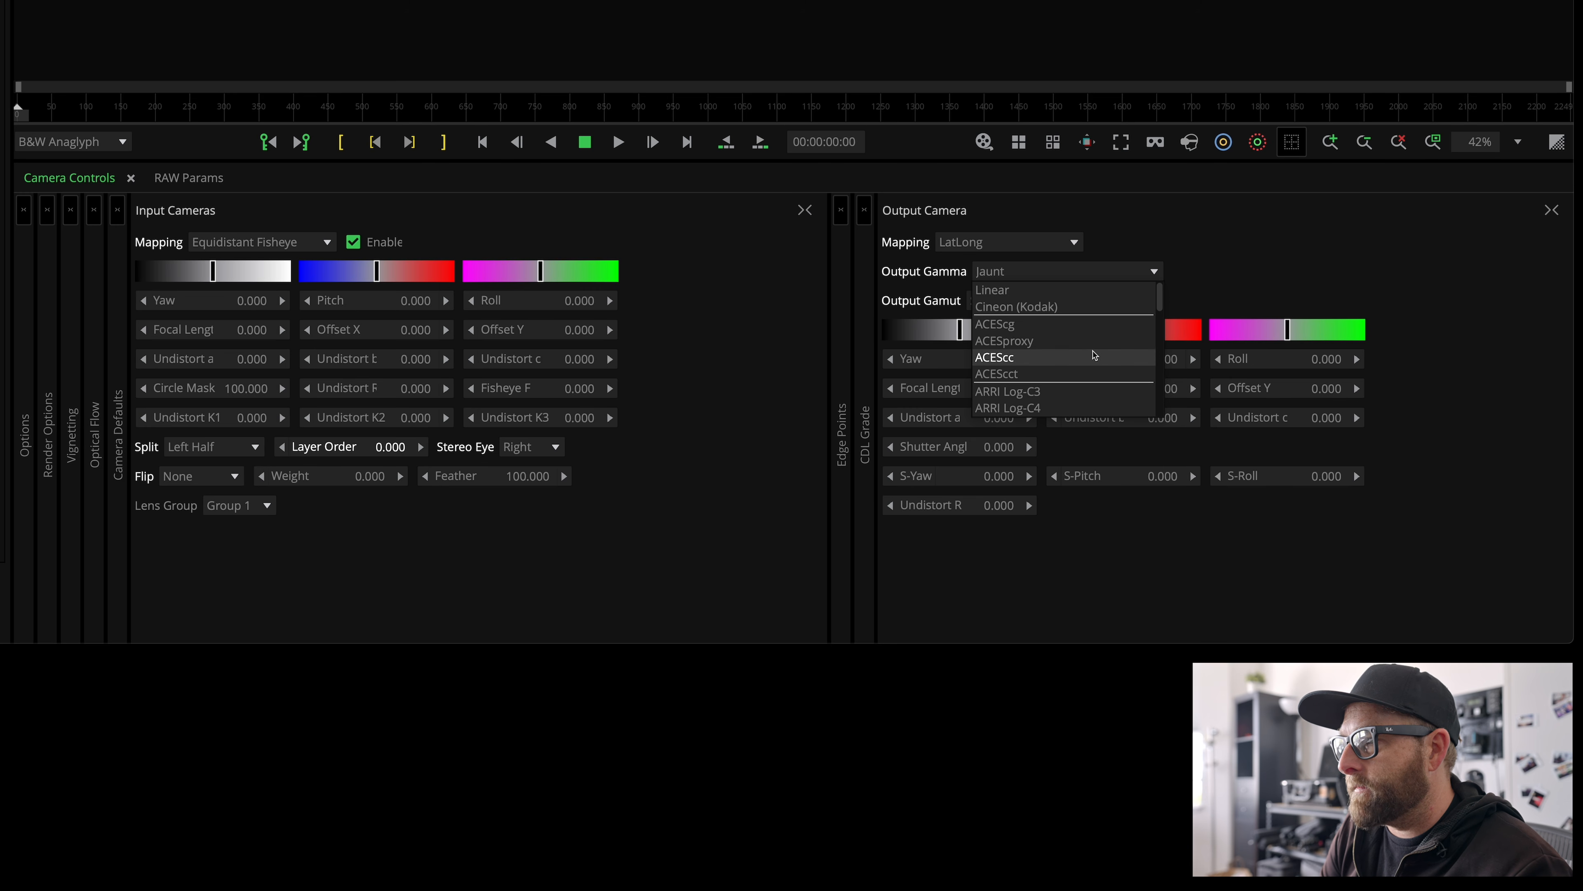
scroll(1094, 356, "down", 8)
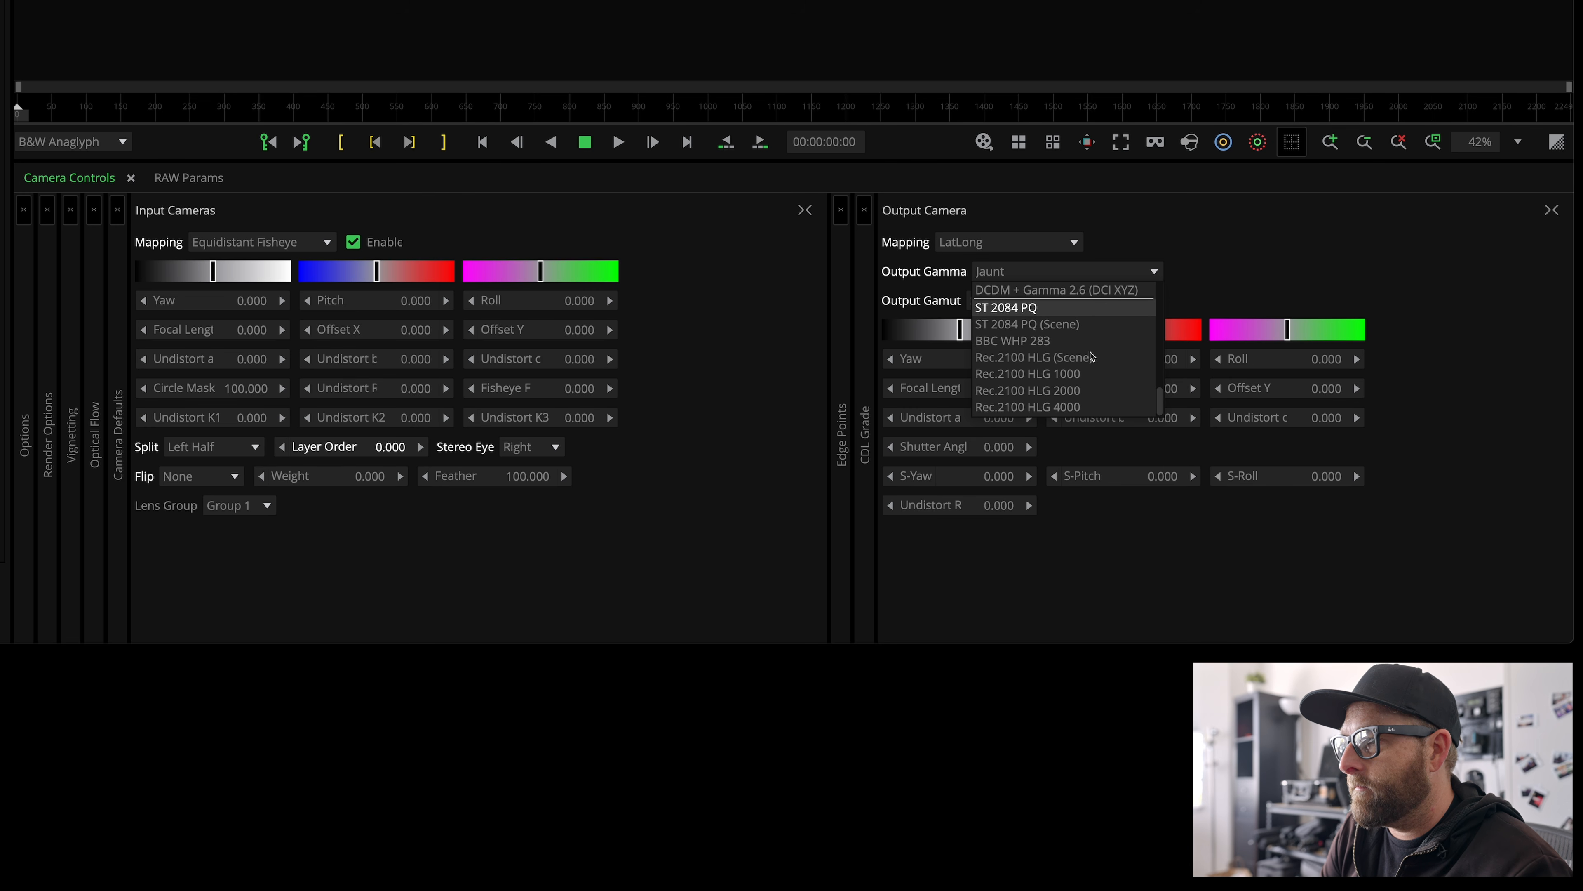
scroll(1091, 357, "up", 4)
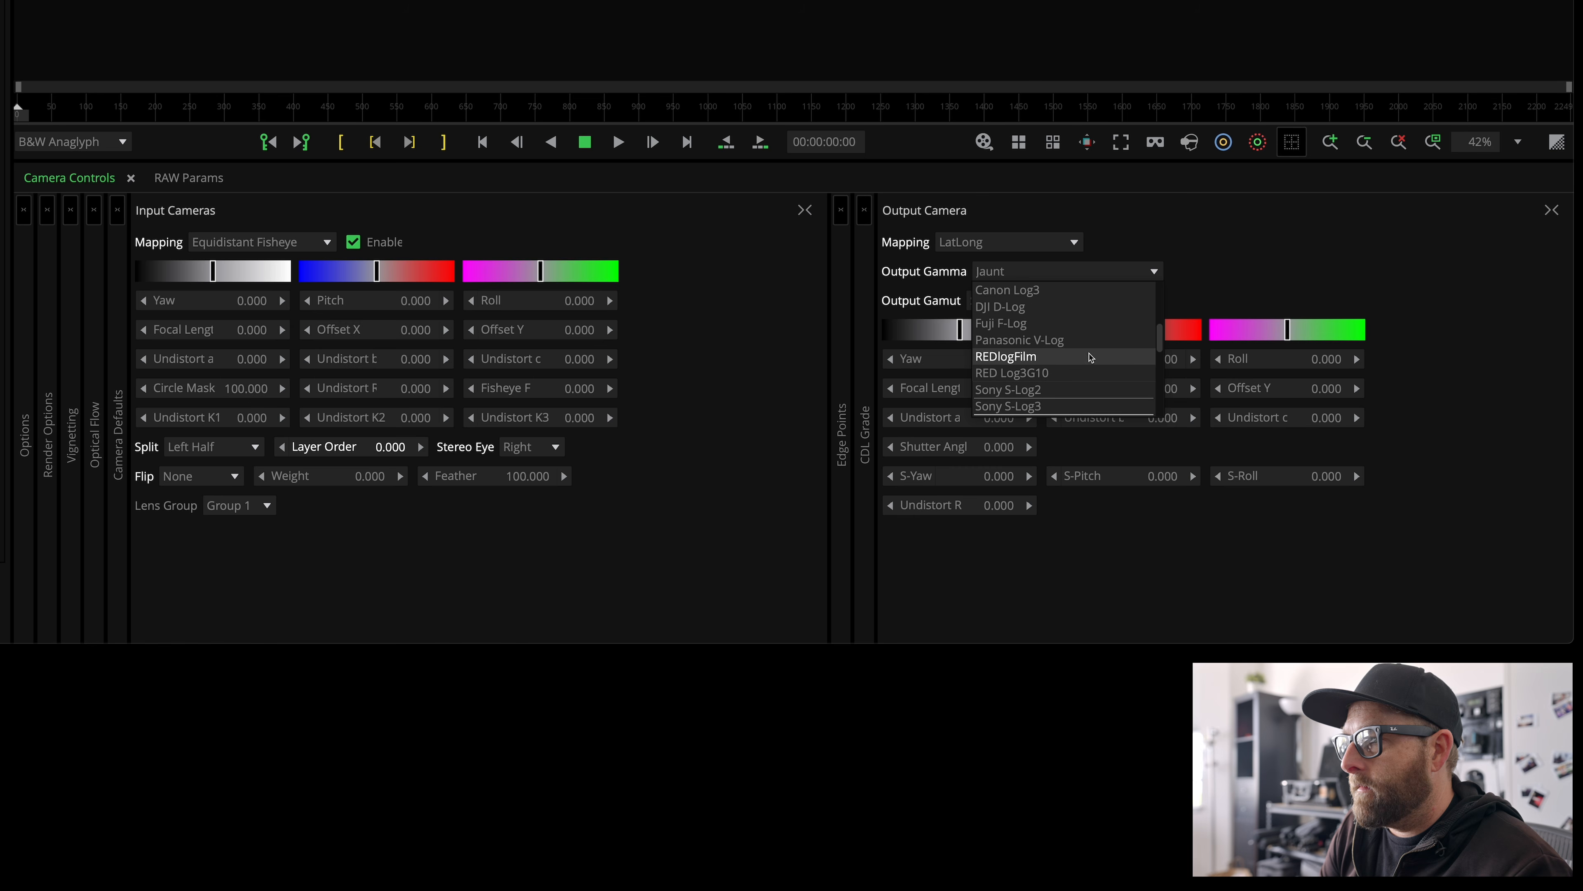
scroll(1088, 360, "up", 1)
left_click(1059, 307)
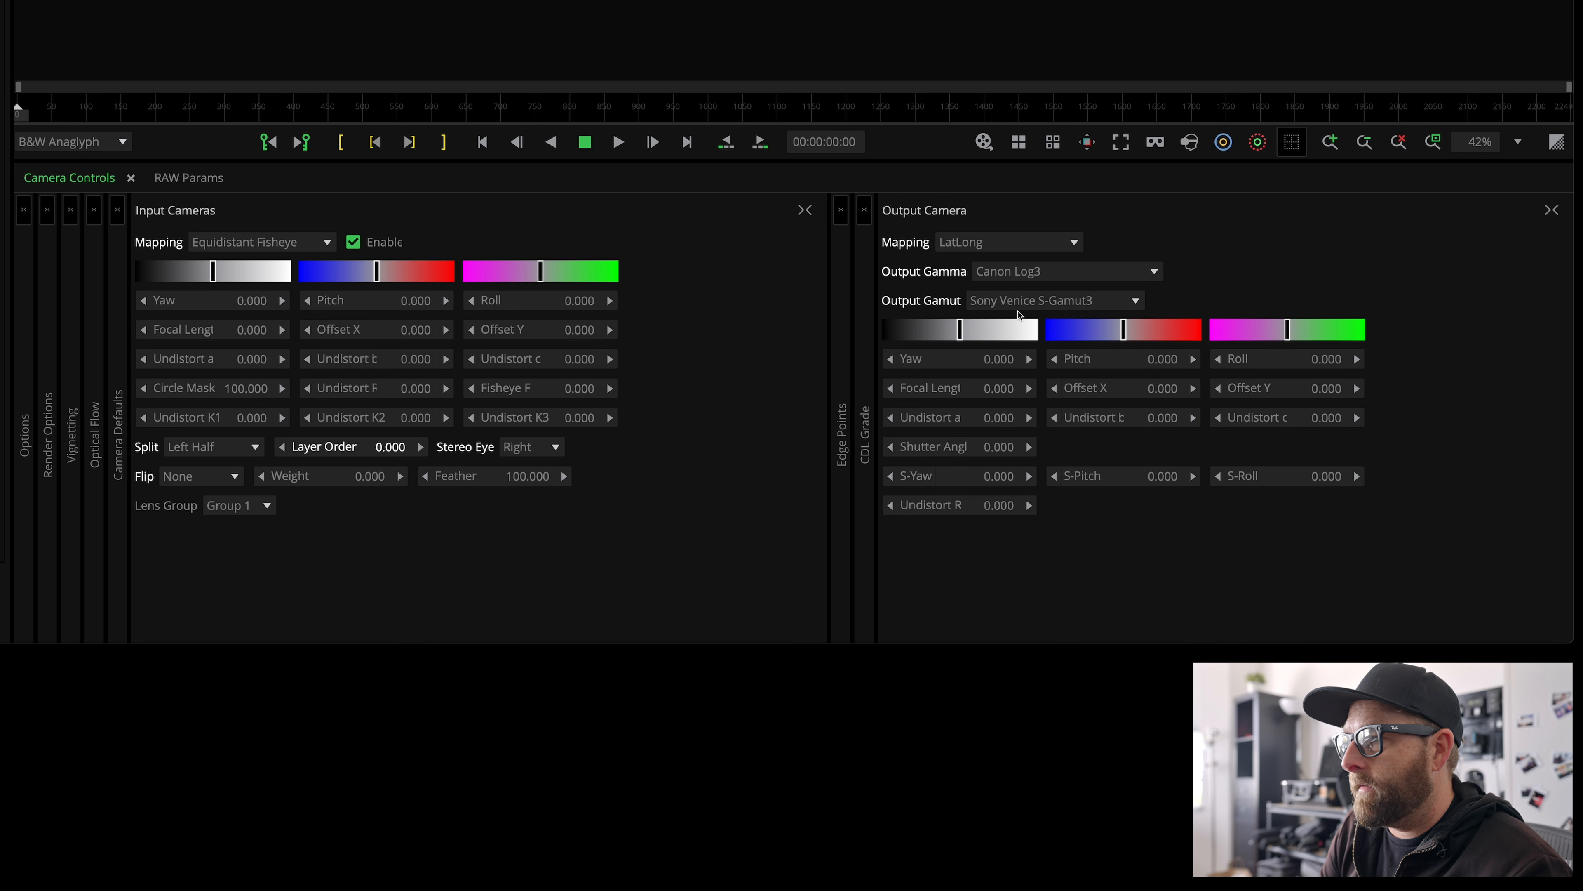
Set the output gamut to Canon Cinema Gamut and the output camera's mapping to Planar Rectilinear.
left_click(1033, 309)
scroll(1038, 380, "down", 5)
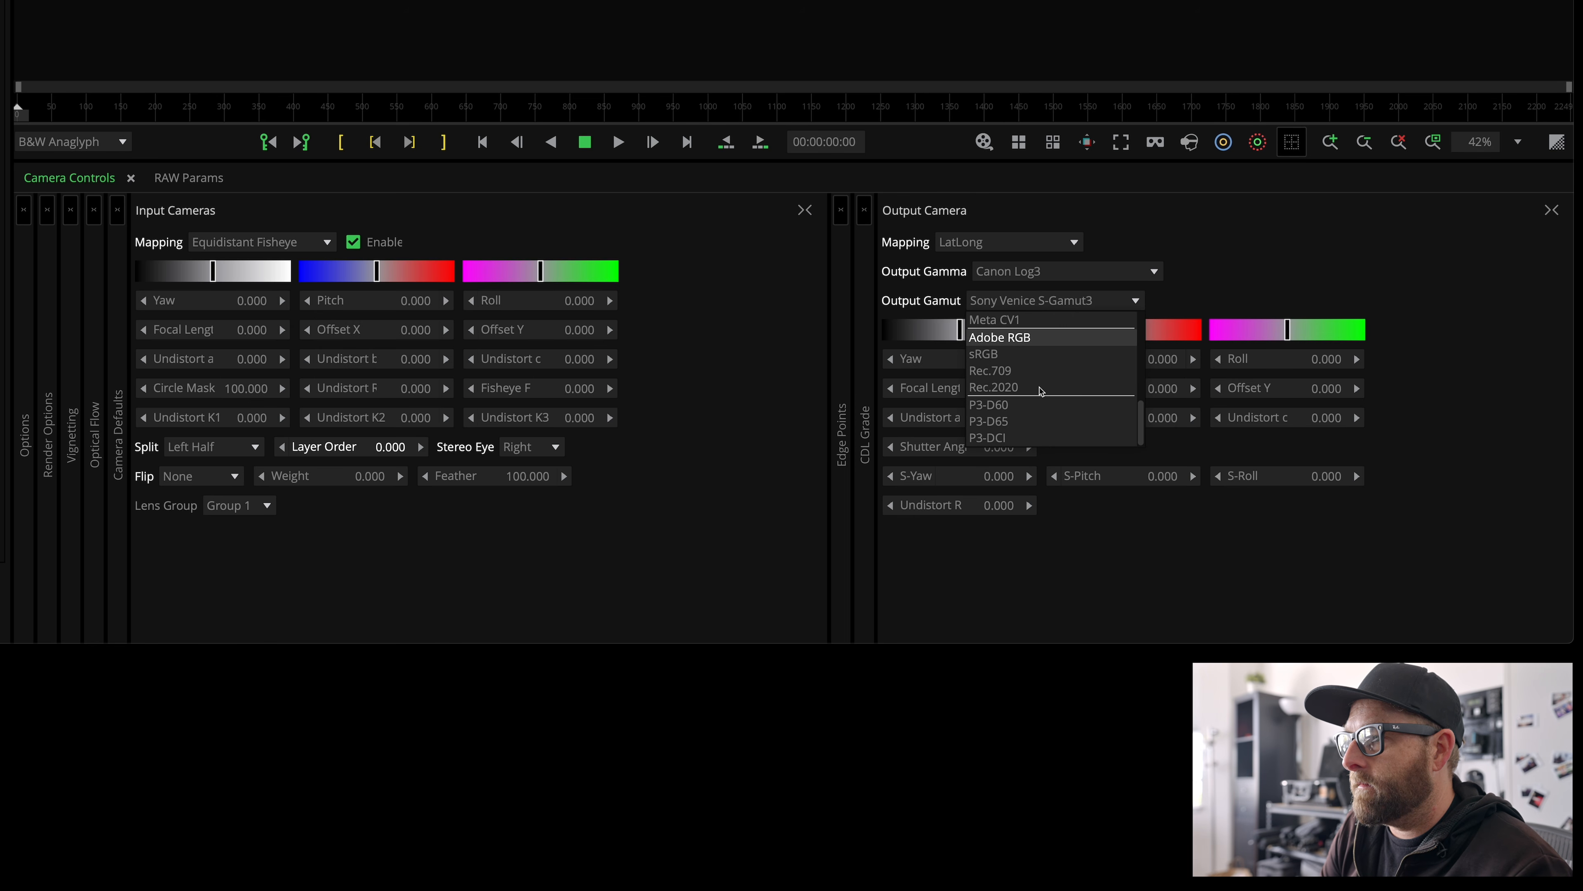
scroll(1040, 391, "up", 7)
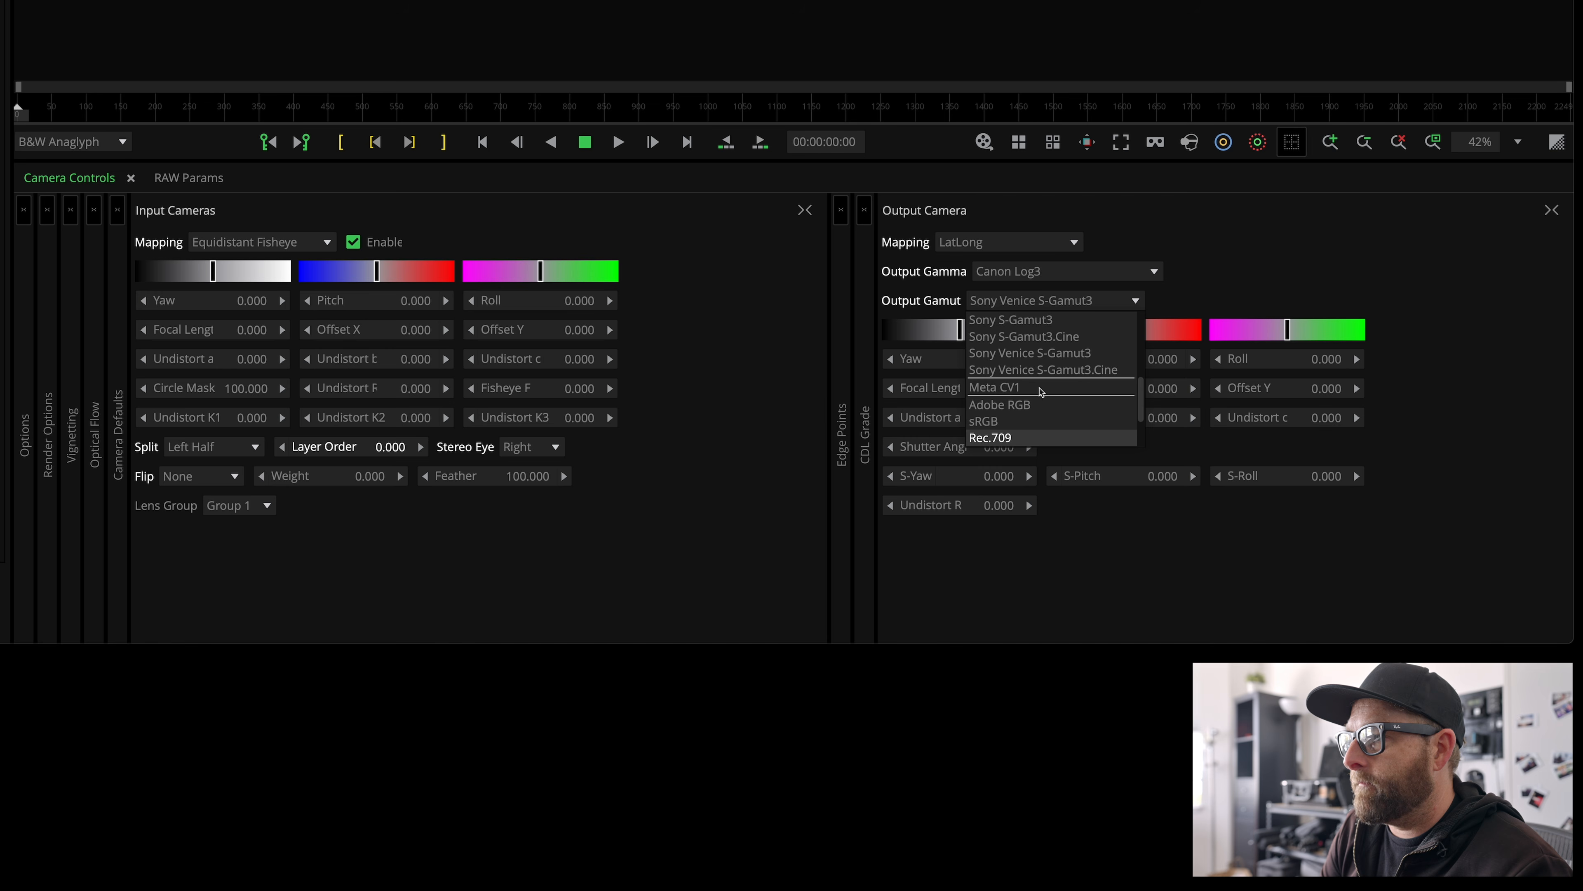
scroll(1042, 391, "up", 5)
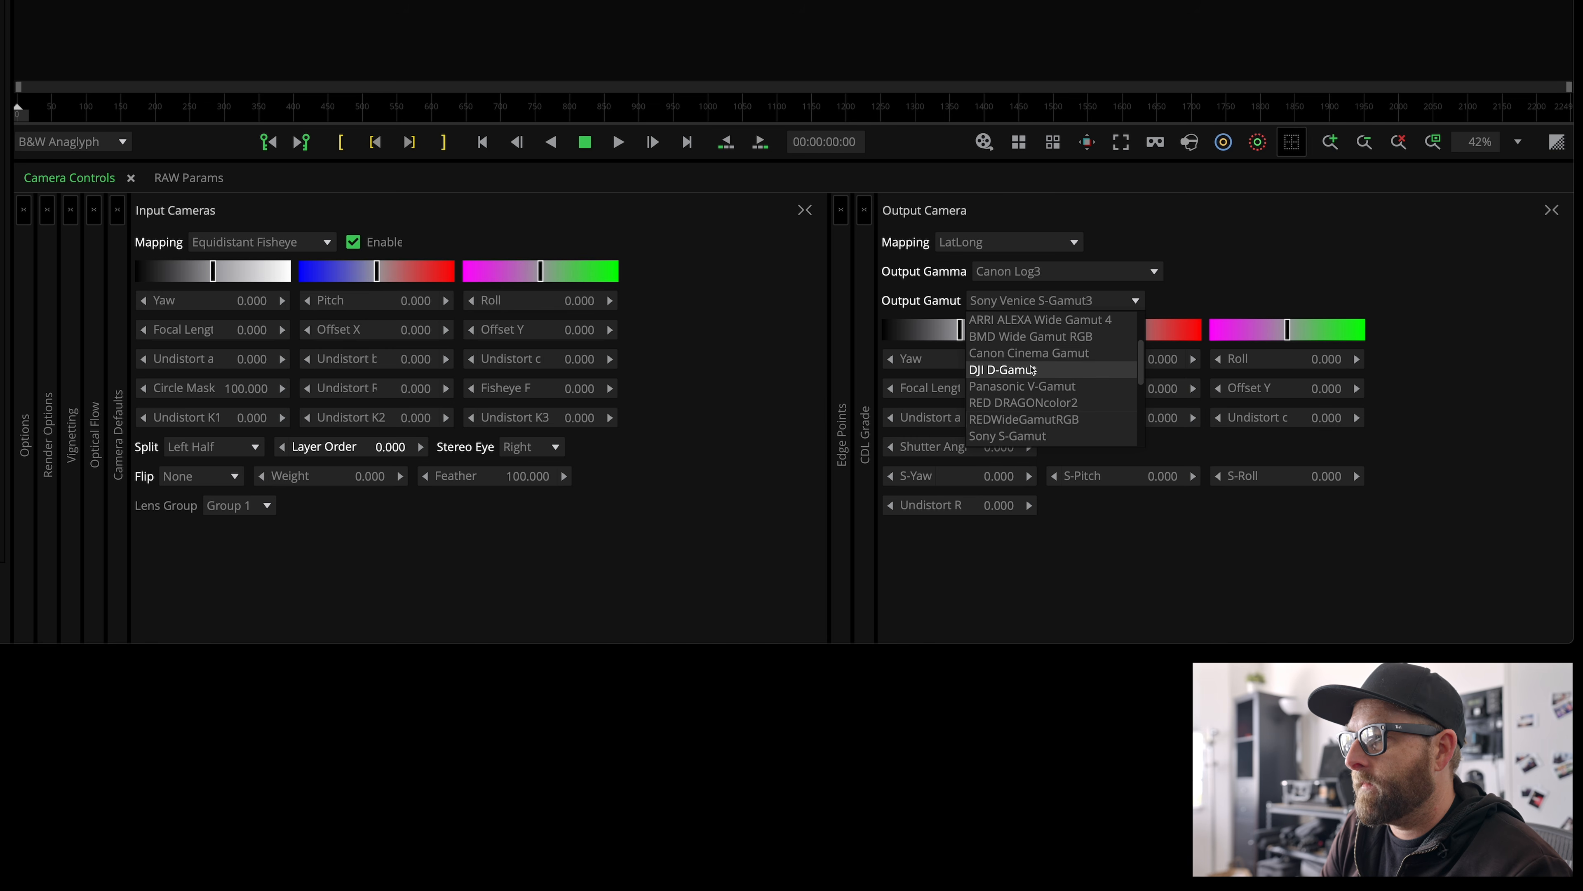
left_click(1027, 353)
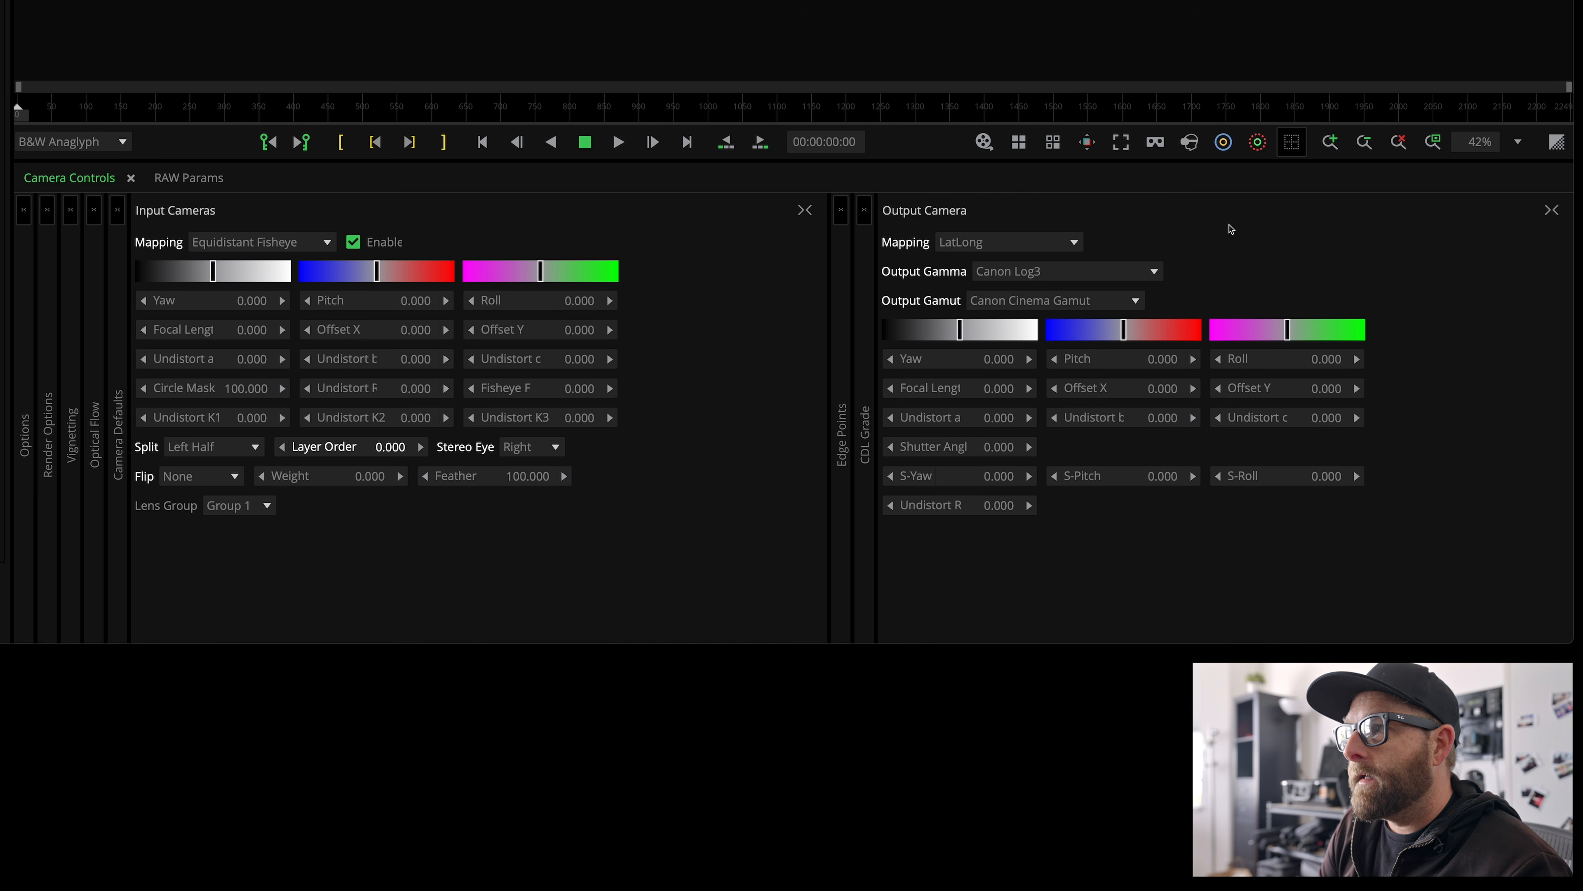
left_click(1002, 243)
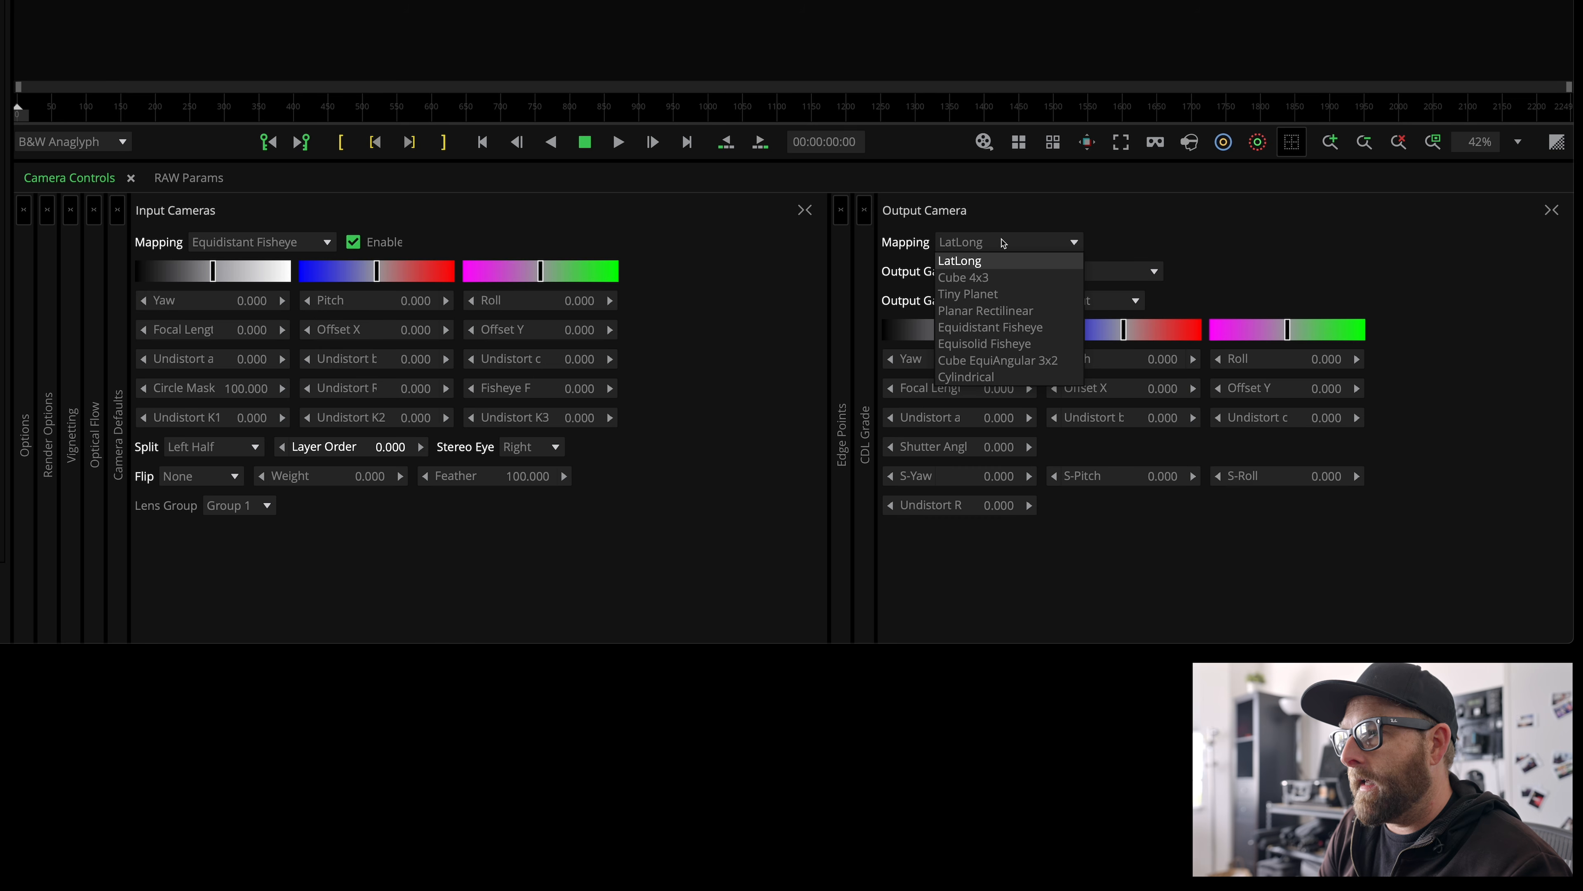
left_click(1036, 312)
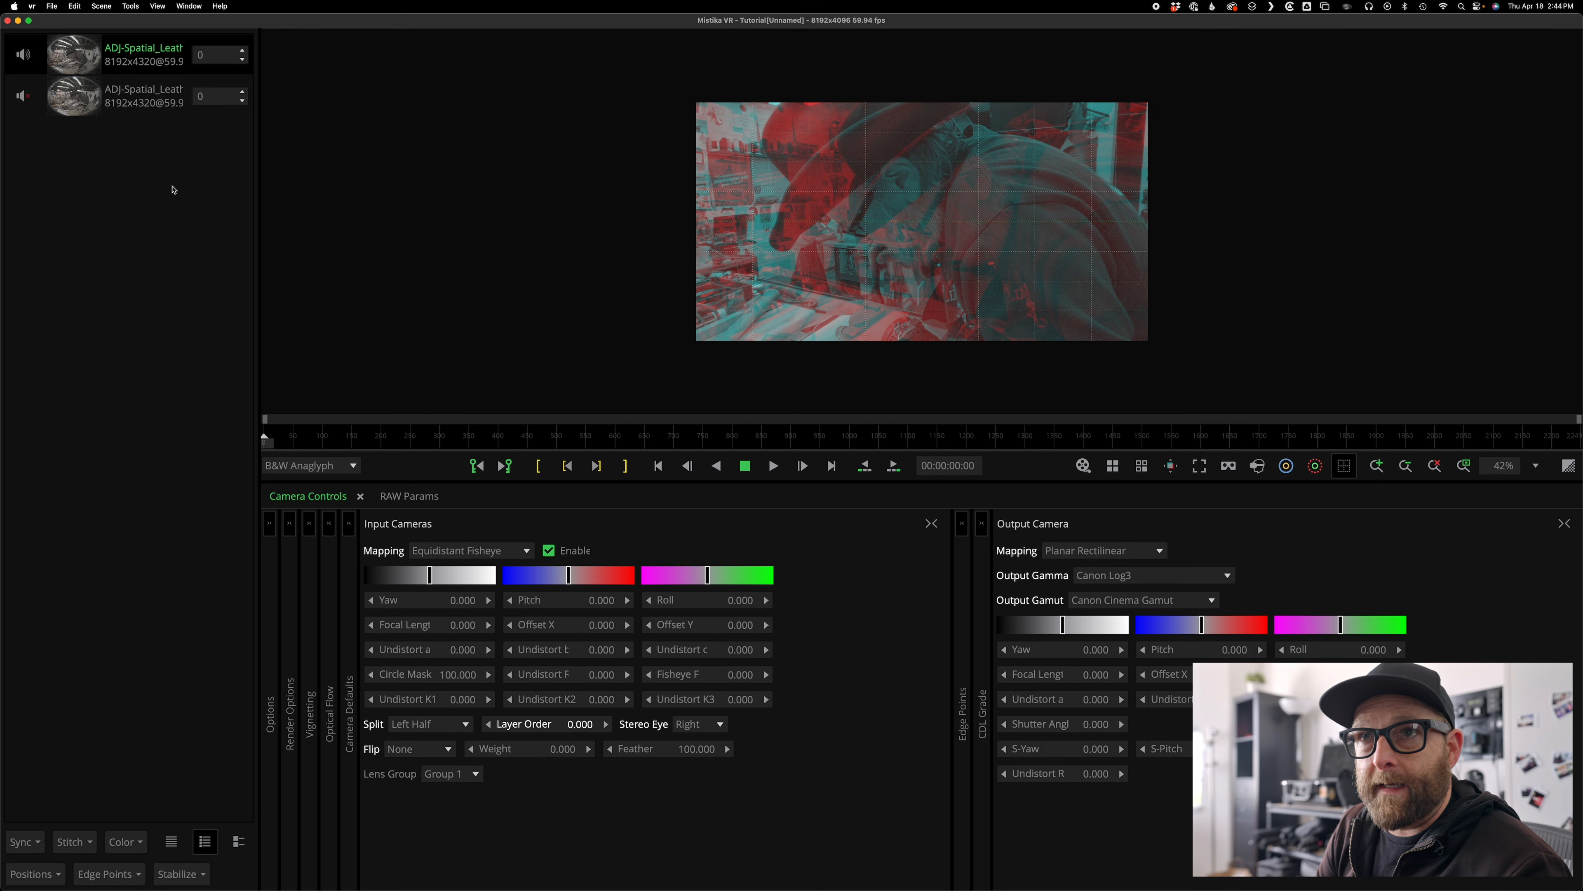
key("Down")
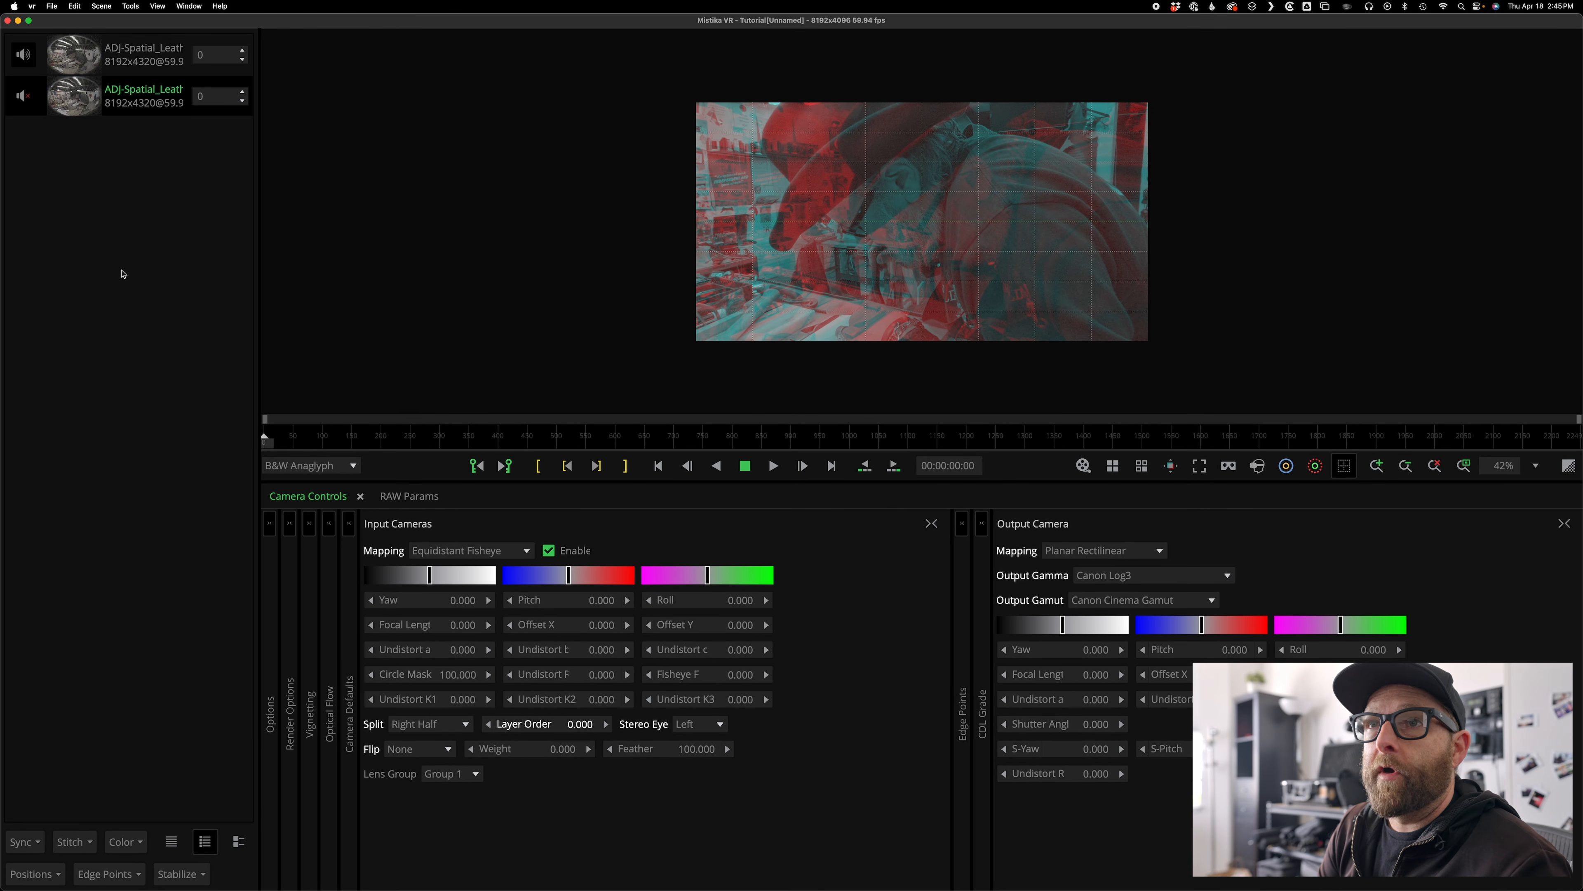
left_click(103, 7)
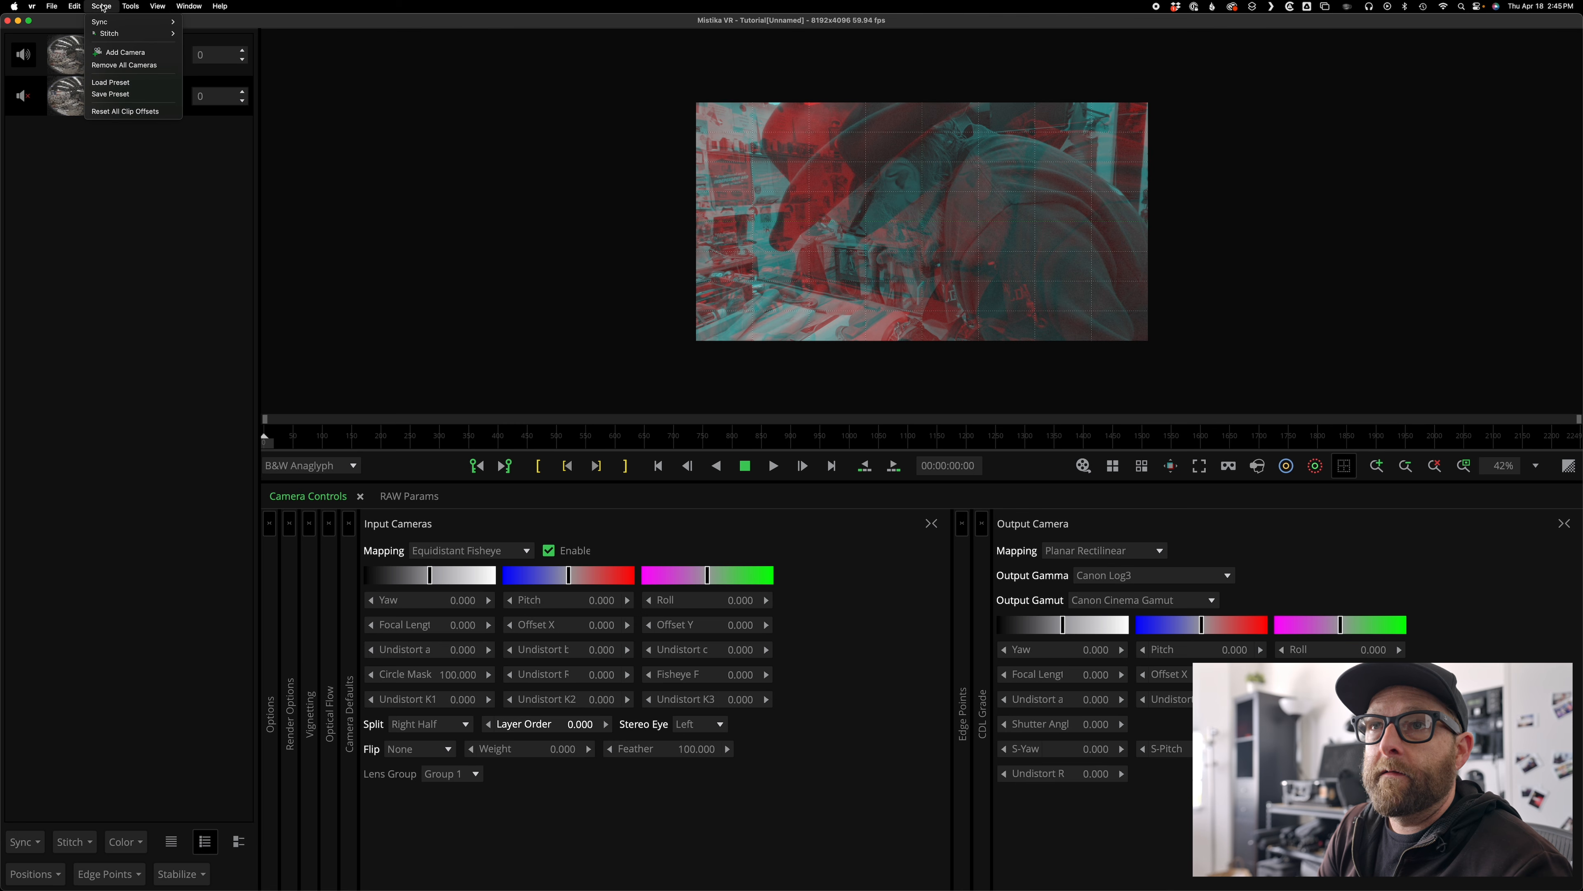
left_click(122, 94)
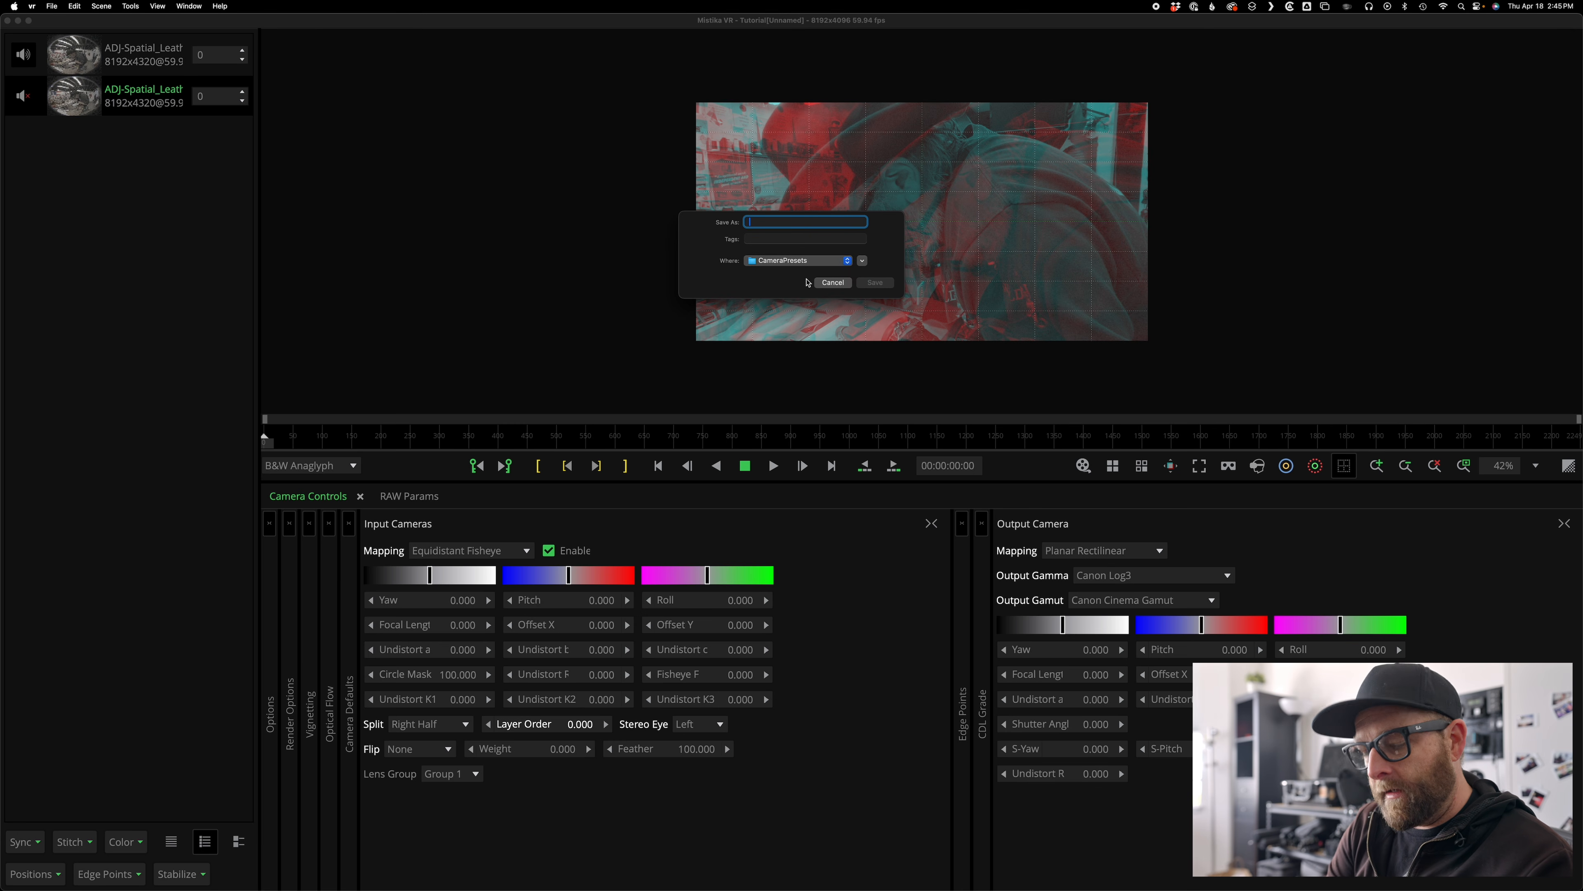
type("NewCano")
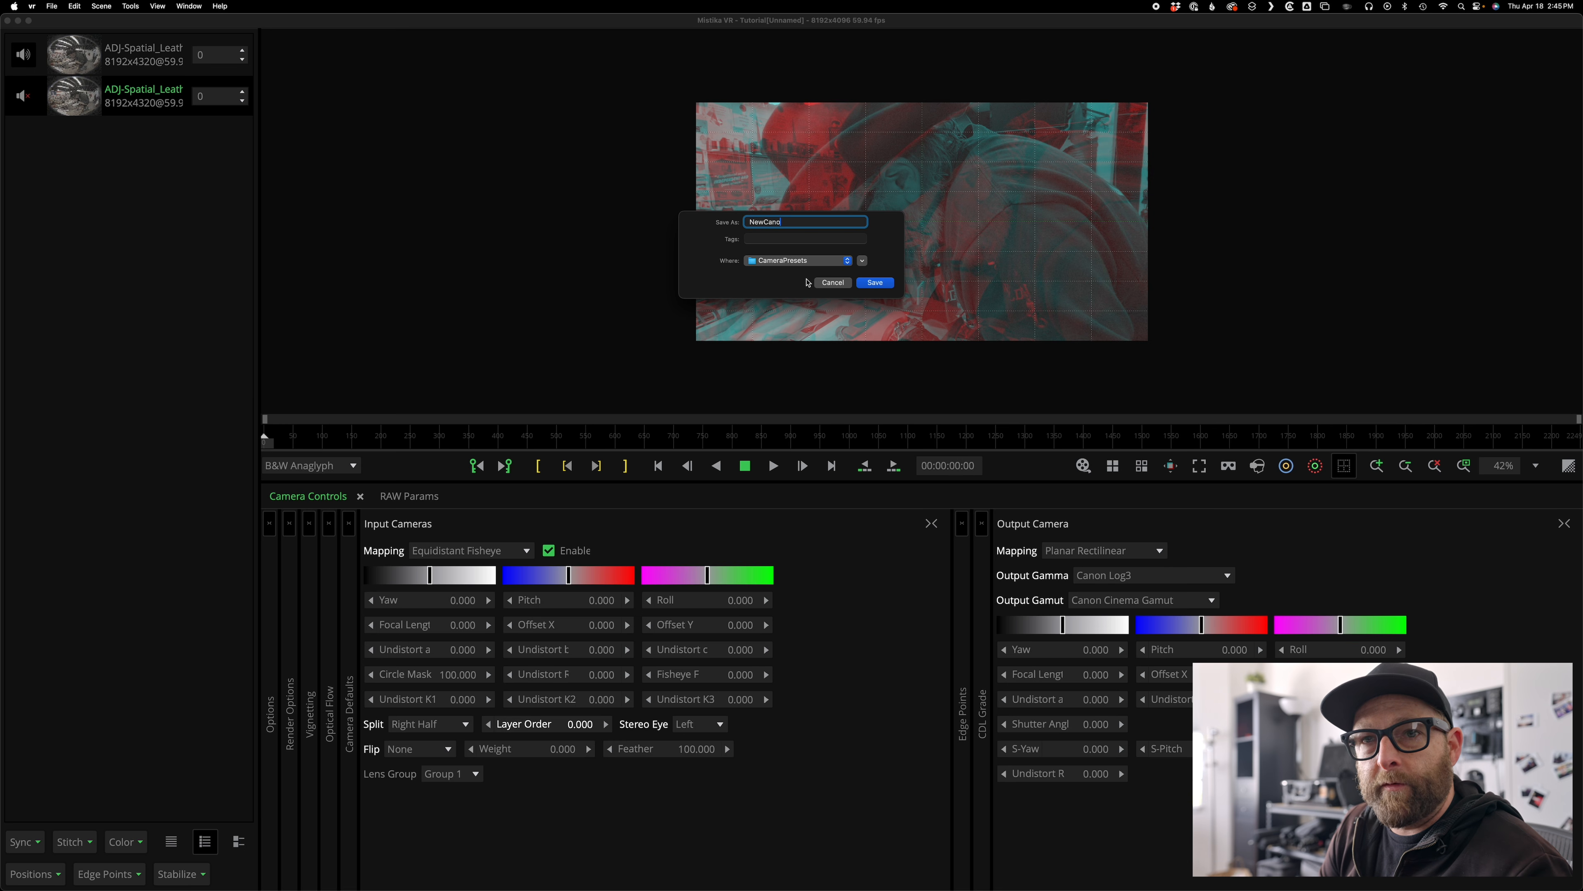
key("super+z")
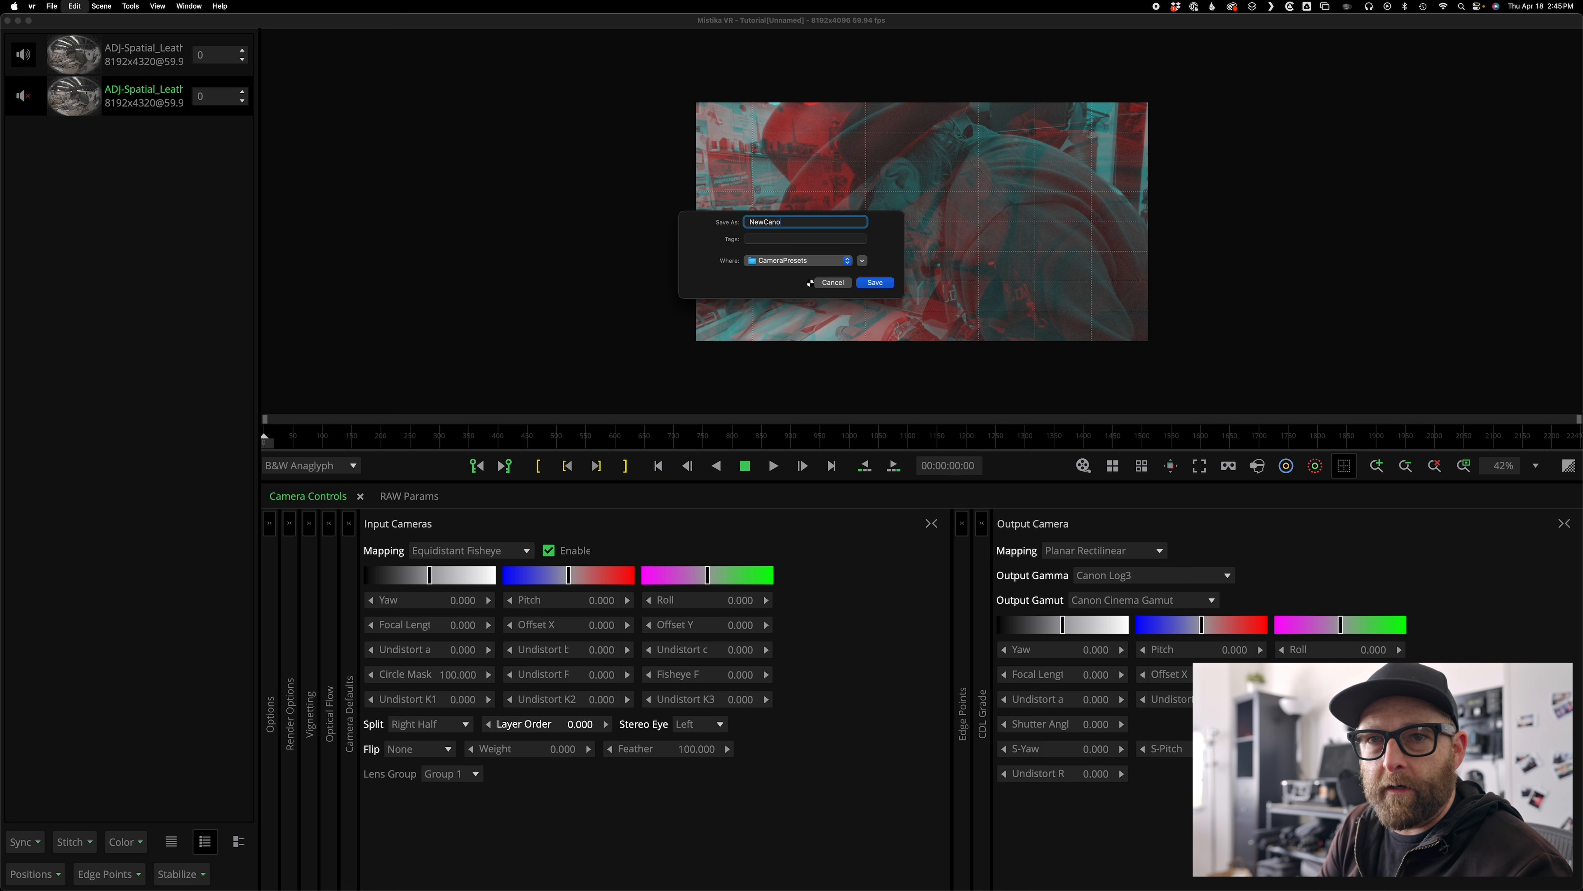
key("BackSpace")
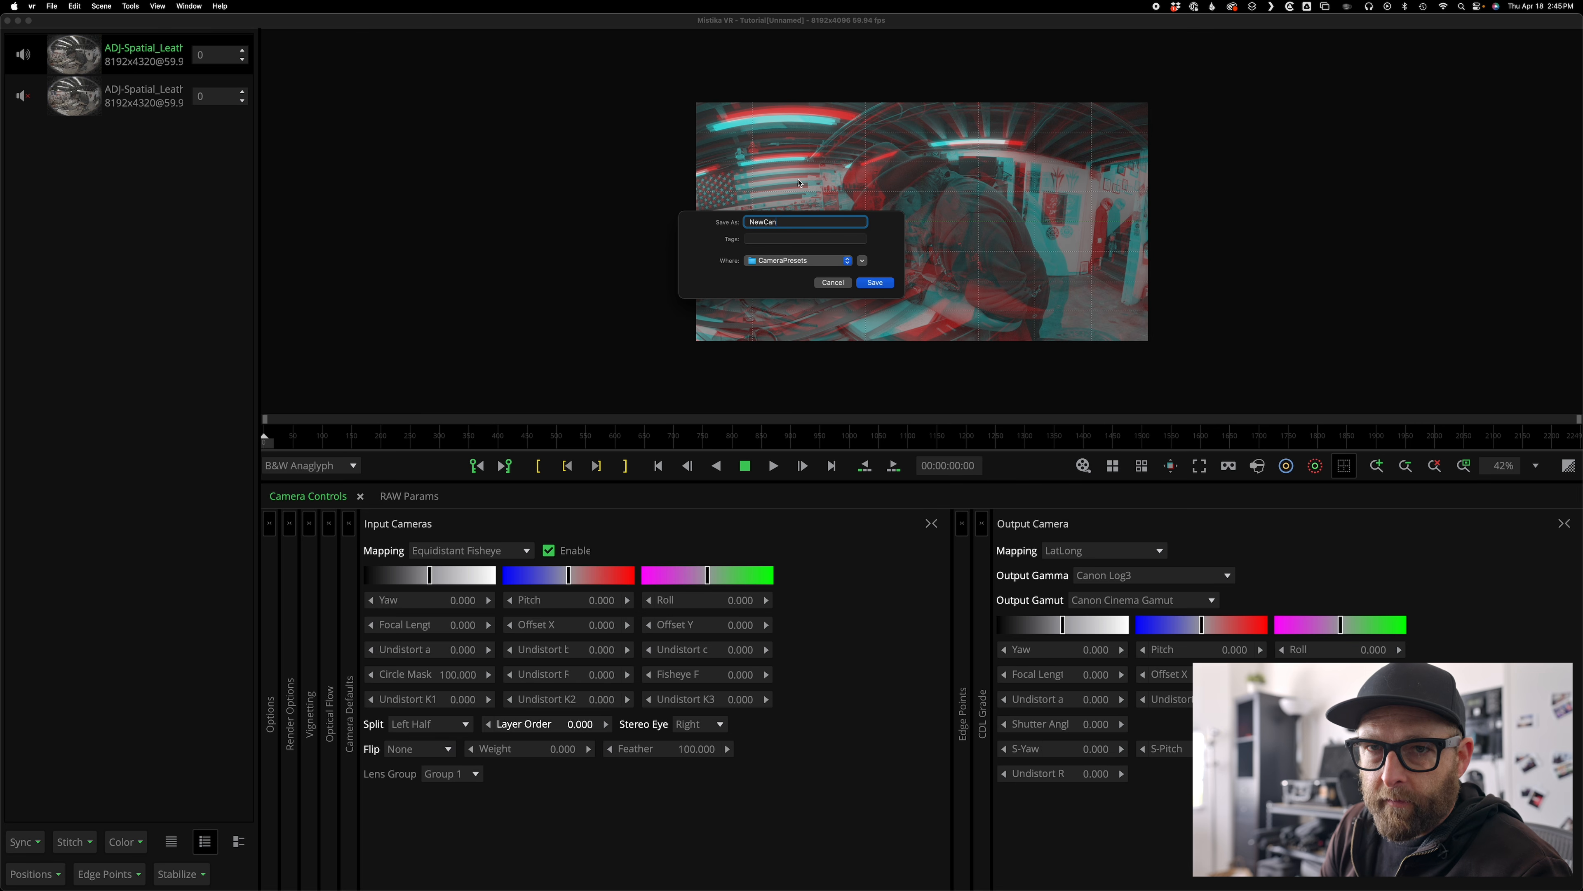
Set the output camera's mapping back to Planar Rectilinear and its focal length to 5.
left_click(1105, 552)
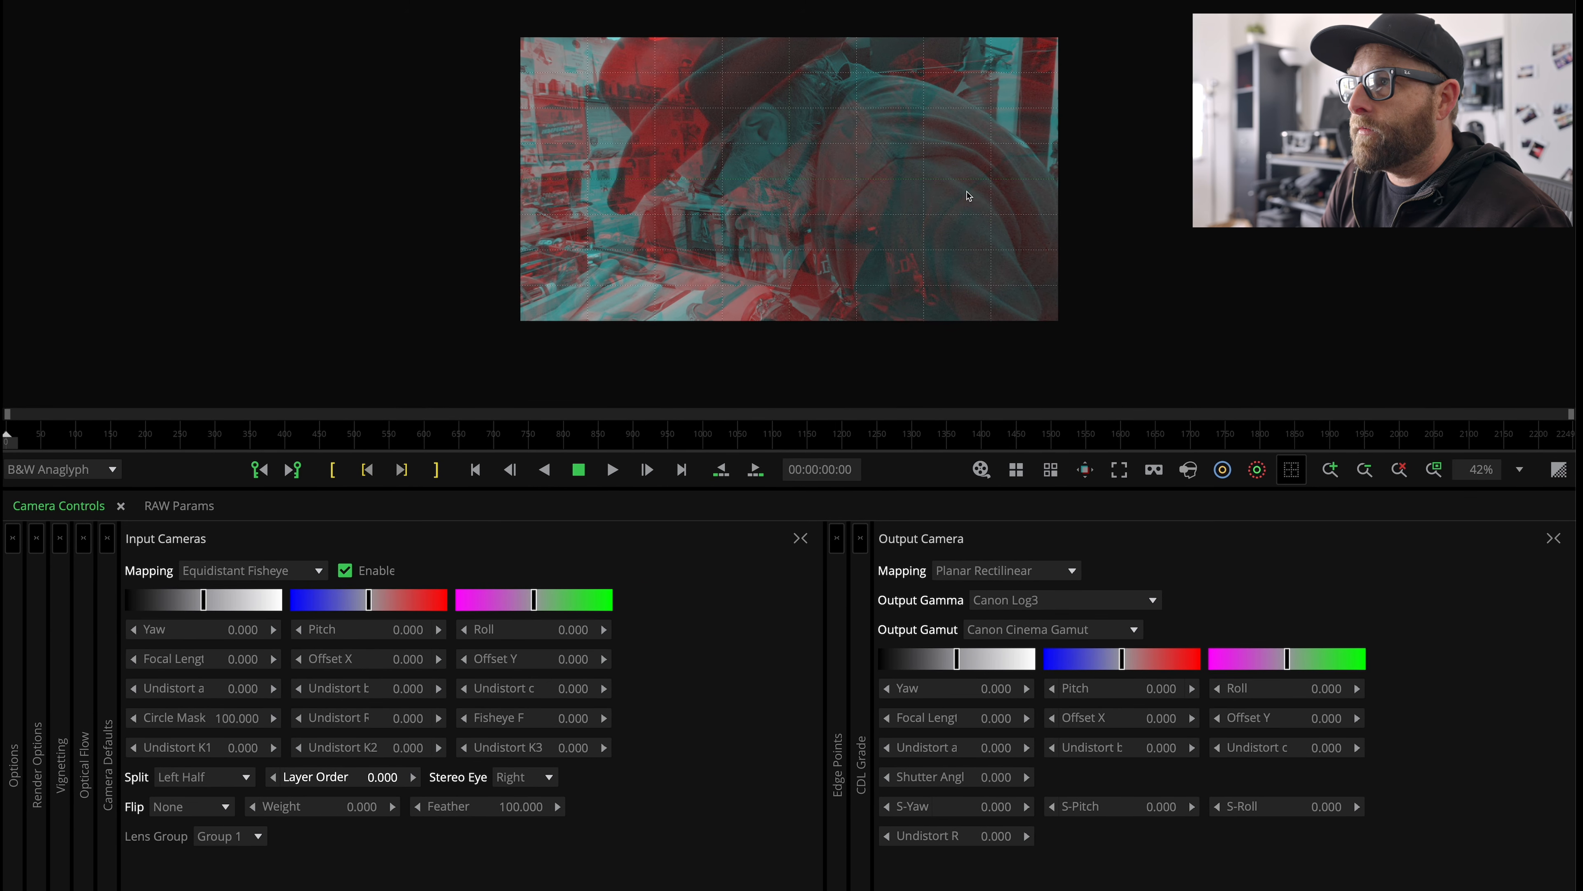
left_click(1027, 719)
left_click(1027, 717)
left_click(1027, 718)
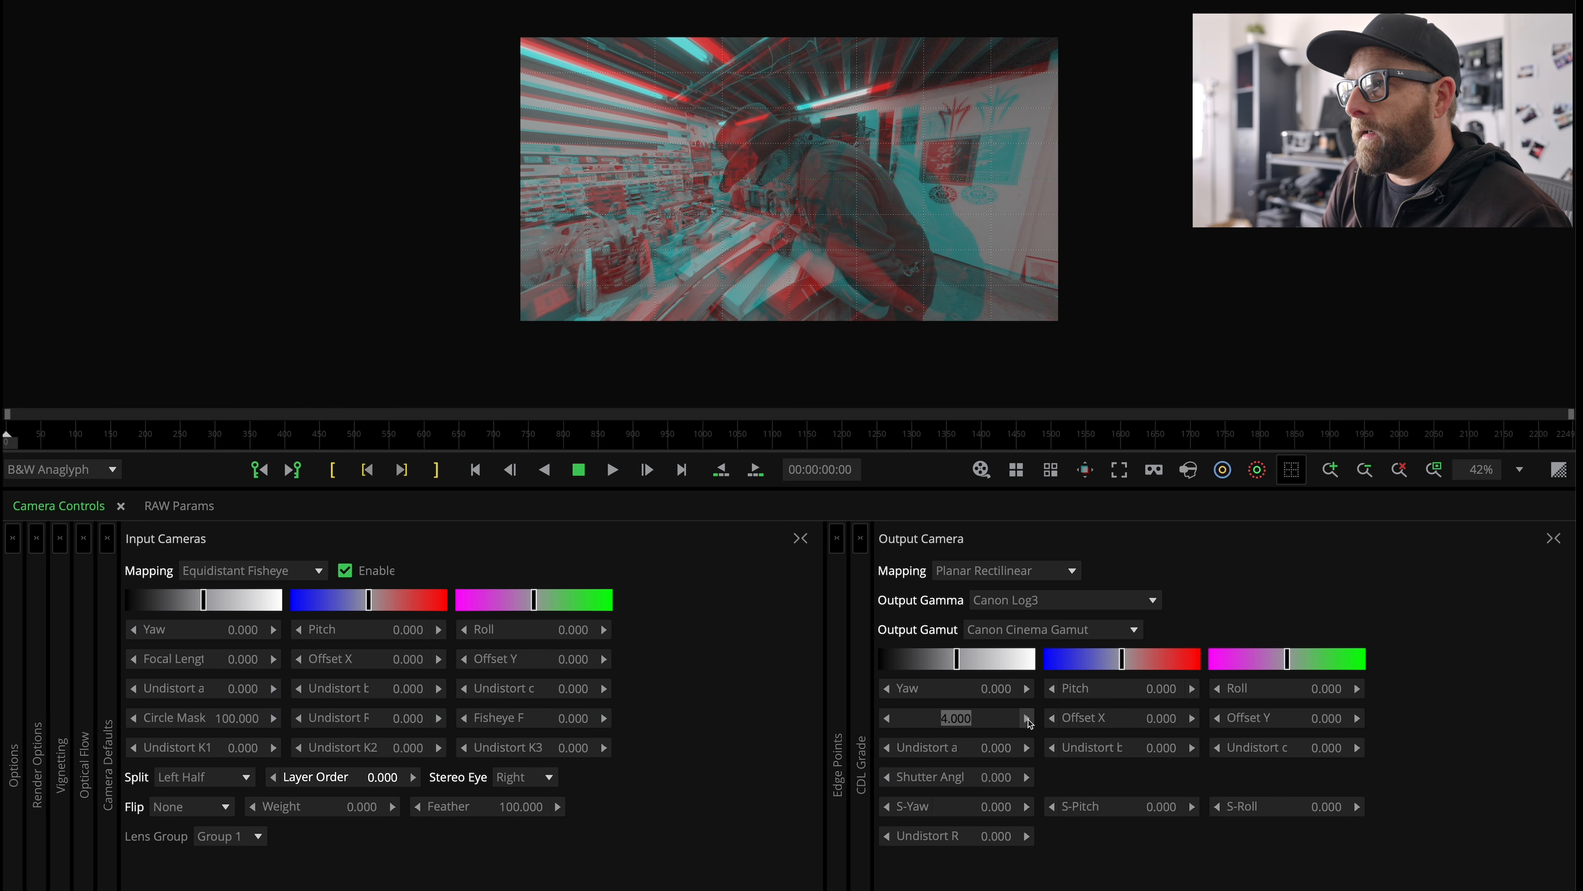
left_click(1027, 717)
key("Tab")
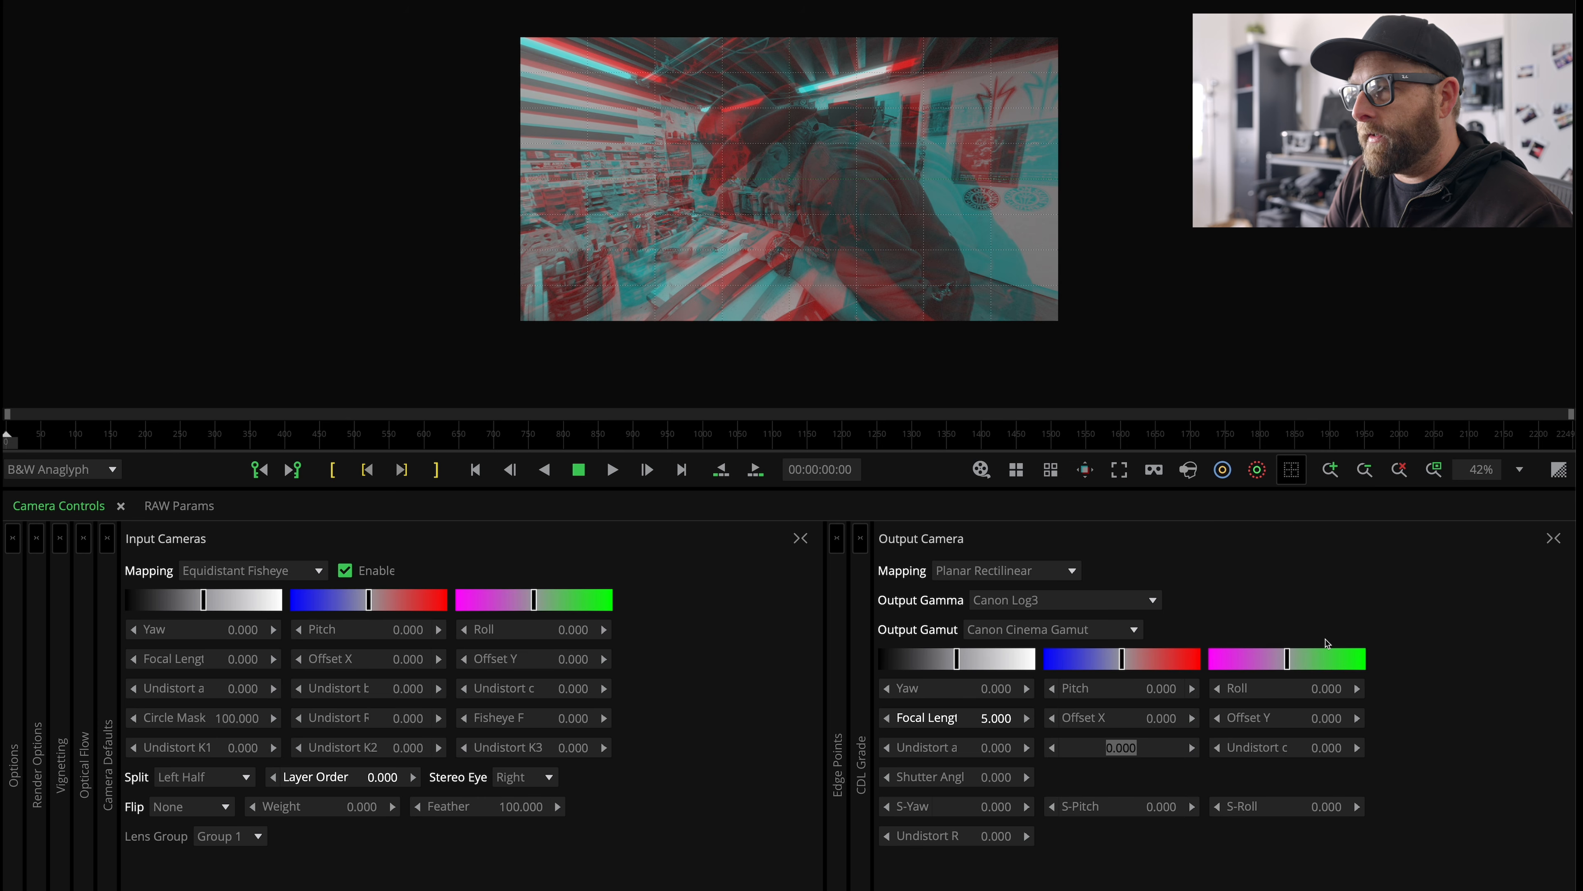
Reframe the output camera with a pitch of -1, Offset X of -1 and Offset Y of -3.
mouse_move(997, 689)
left_mouse_down()
mouse_move(877, 693)
mouse_move(1049, 706)
mouse_move(996, 707)
left_mouse_up()
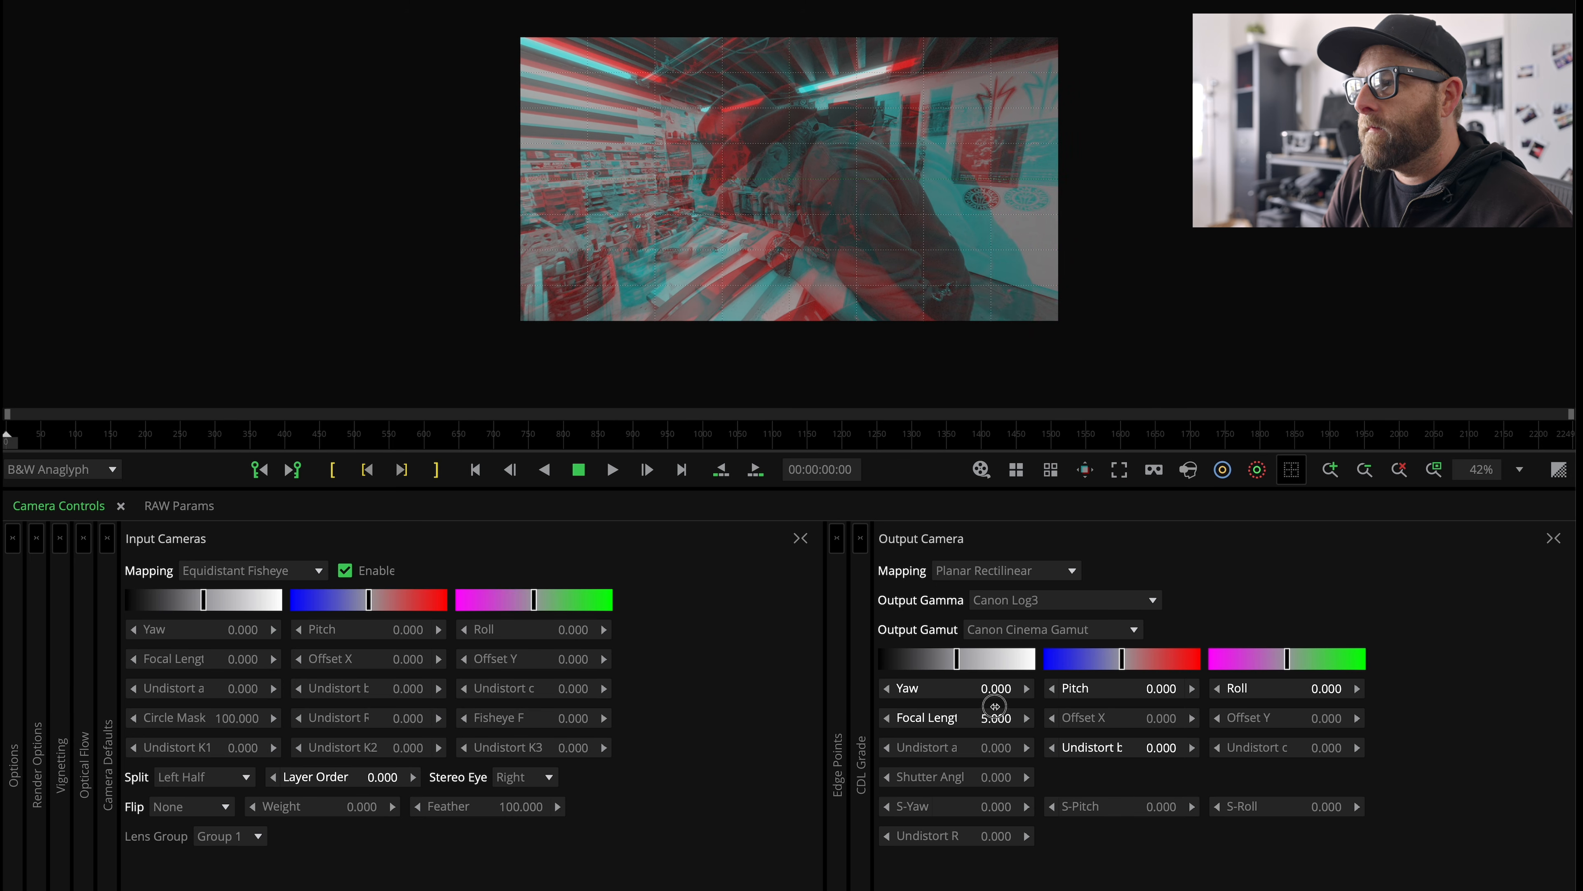
left_click_drag(1158, 691, 1196, 694)
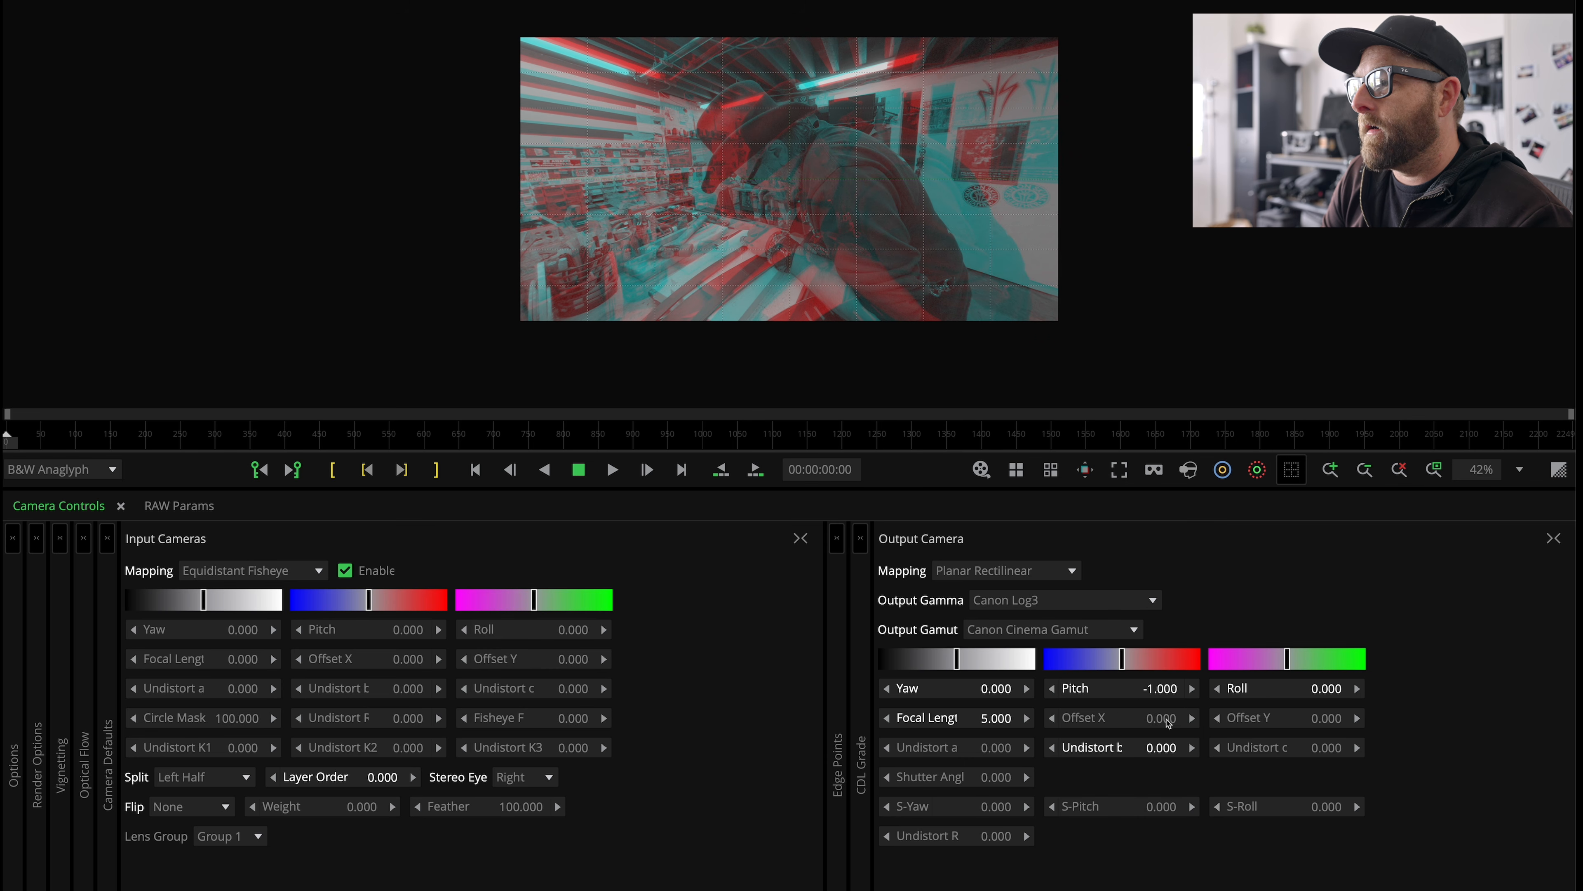
left_click_drag(1093, 711, 1082, 748)
left_click_drag(1323, 722, 1318, 756)
left_click_drag(1358, 756, 1293, 753)
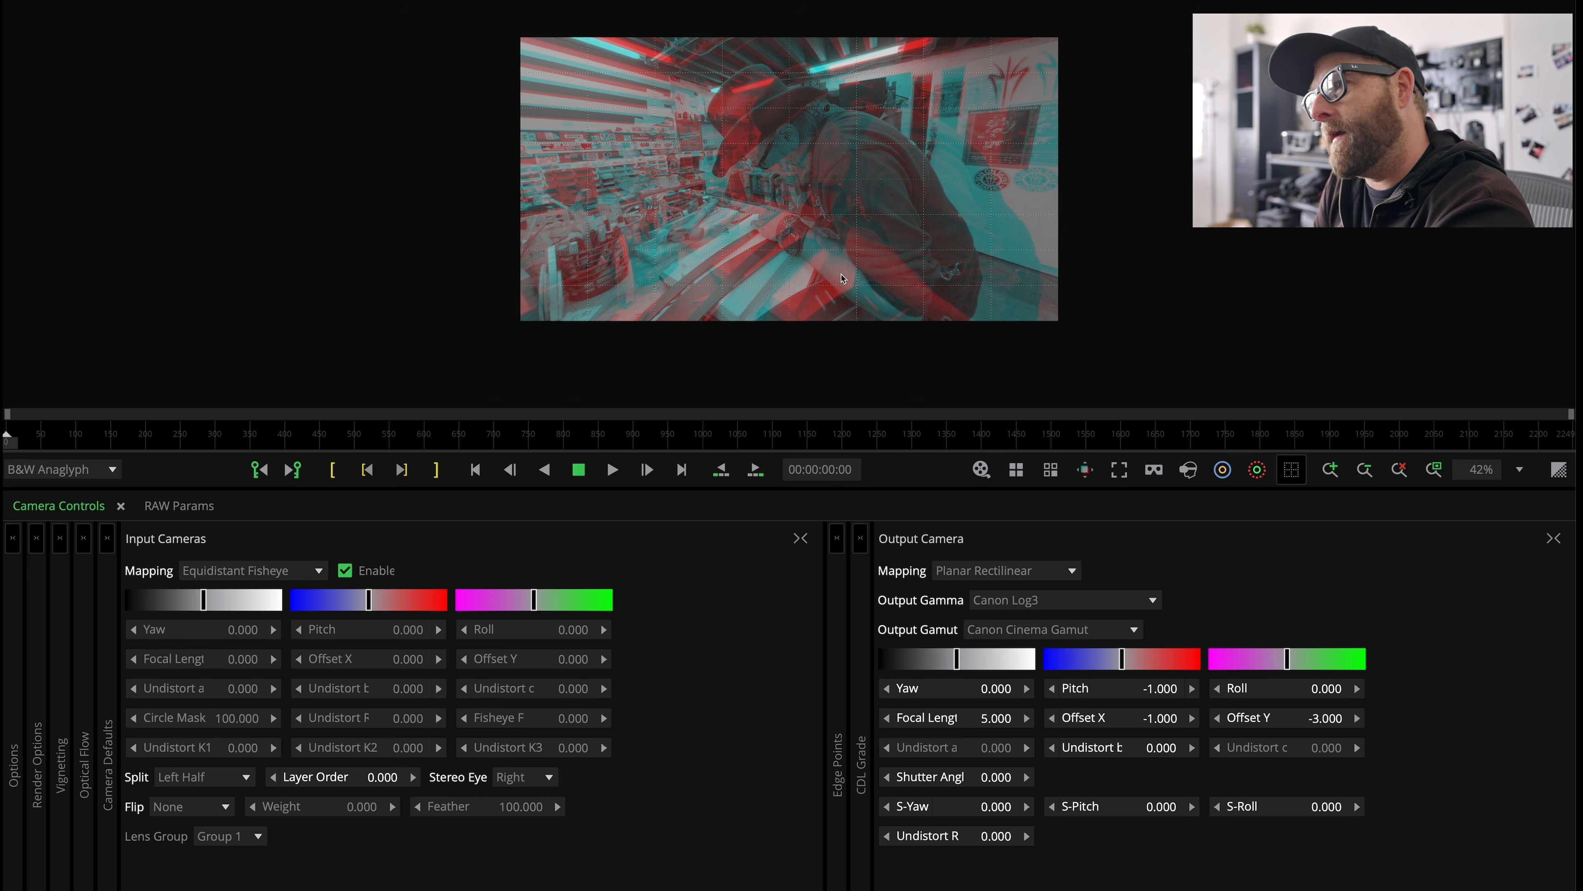
Align the crop circle with the fisheye image in the input view at Offset X 1.663 and Offset Y 1.281, then return to the stitched view.
left_click(1223, 470)
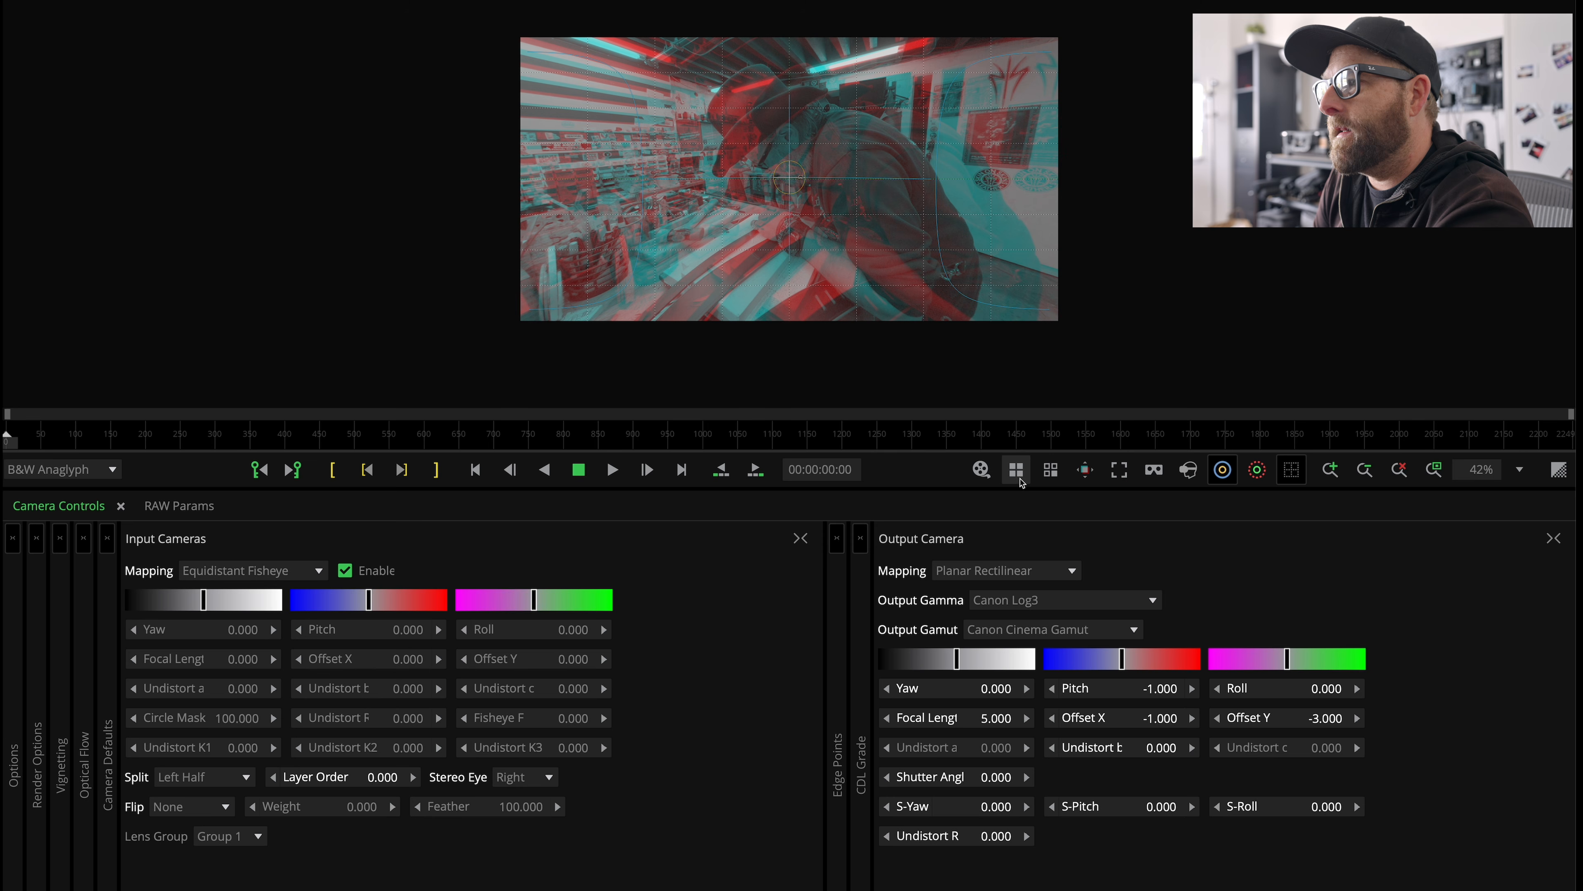
left_click(1051, 470)
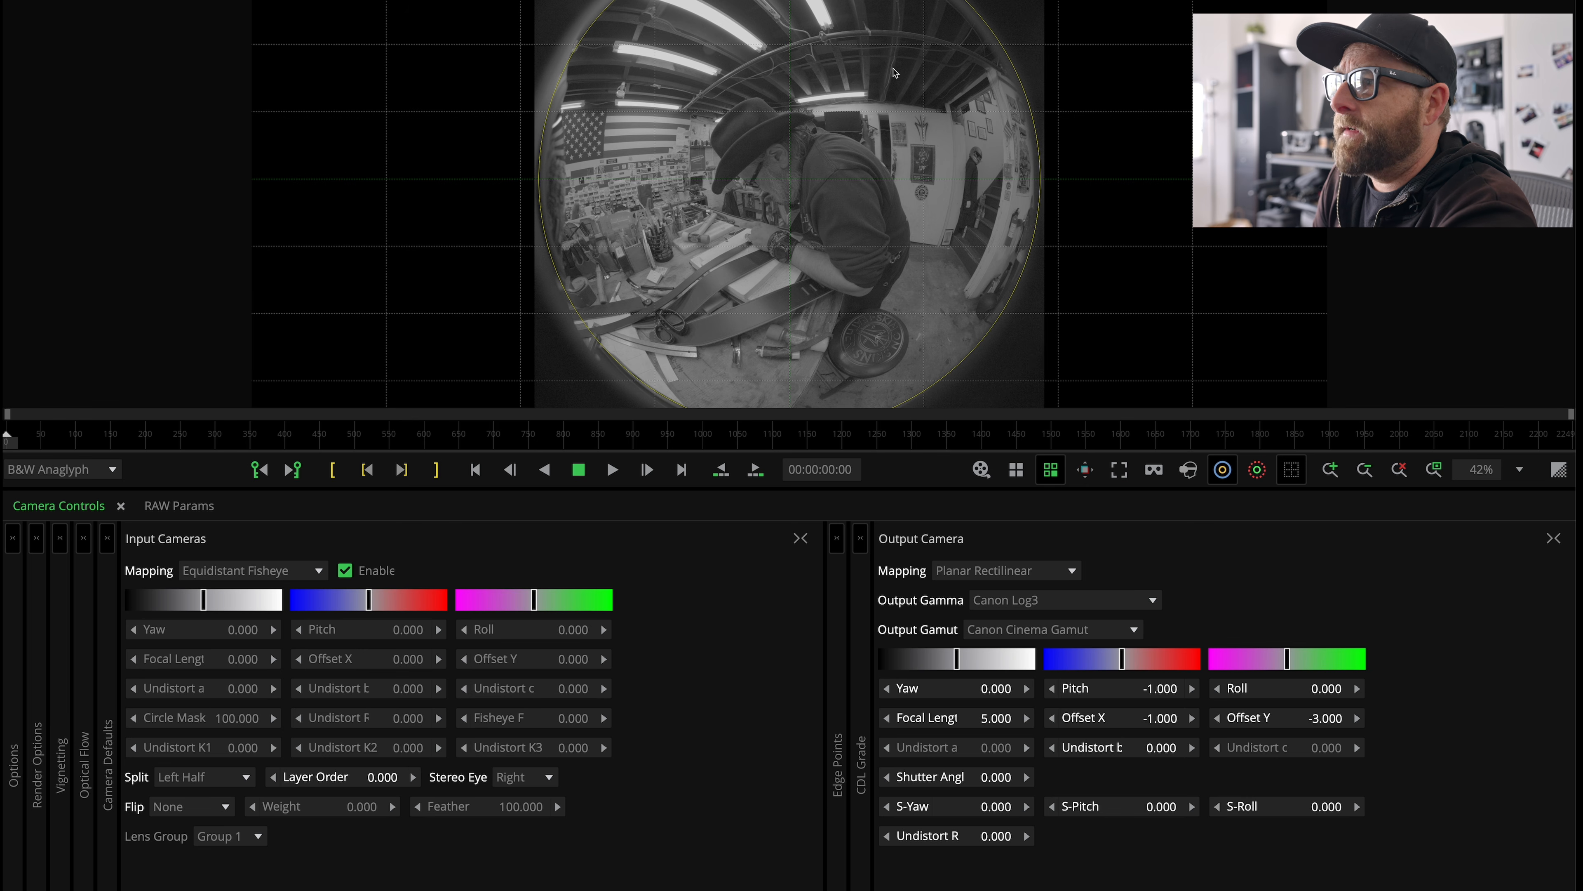
left_click_drag(819, 199, 625, 265)
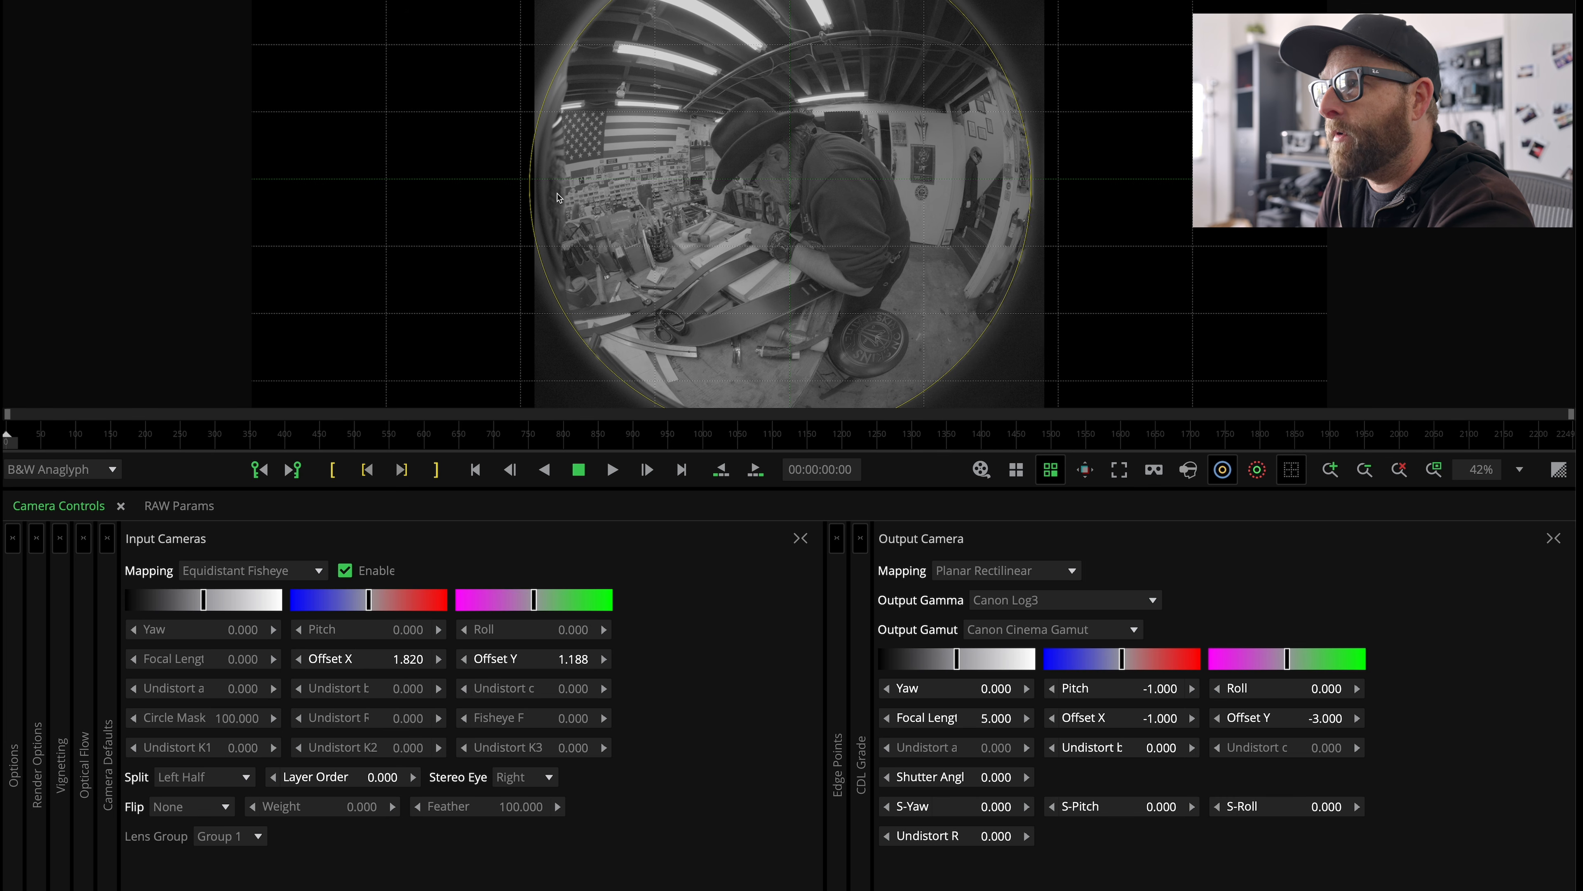
left_click_drag(644, 214, 665, 225)
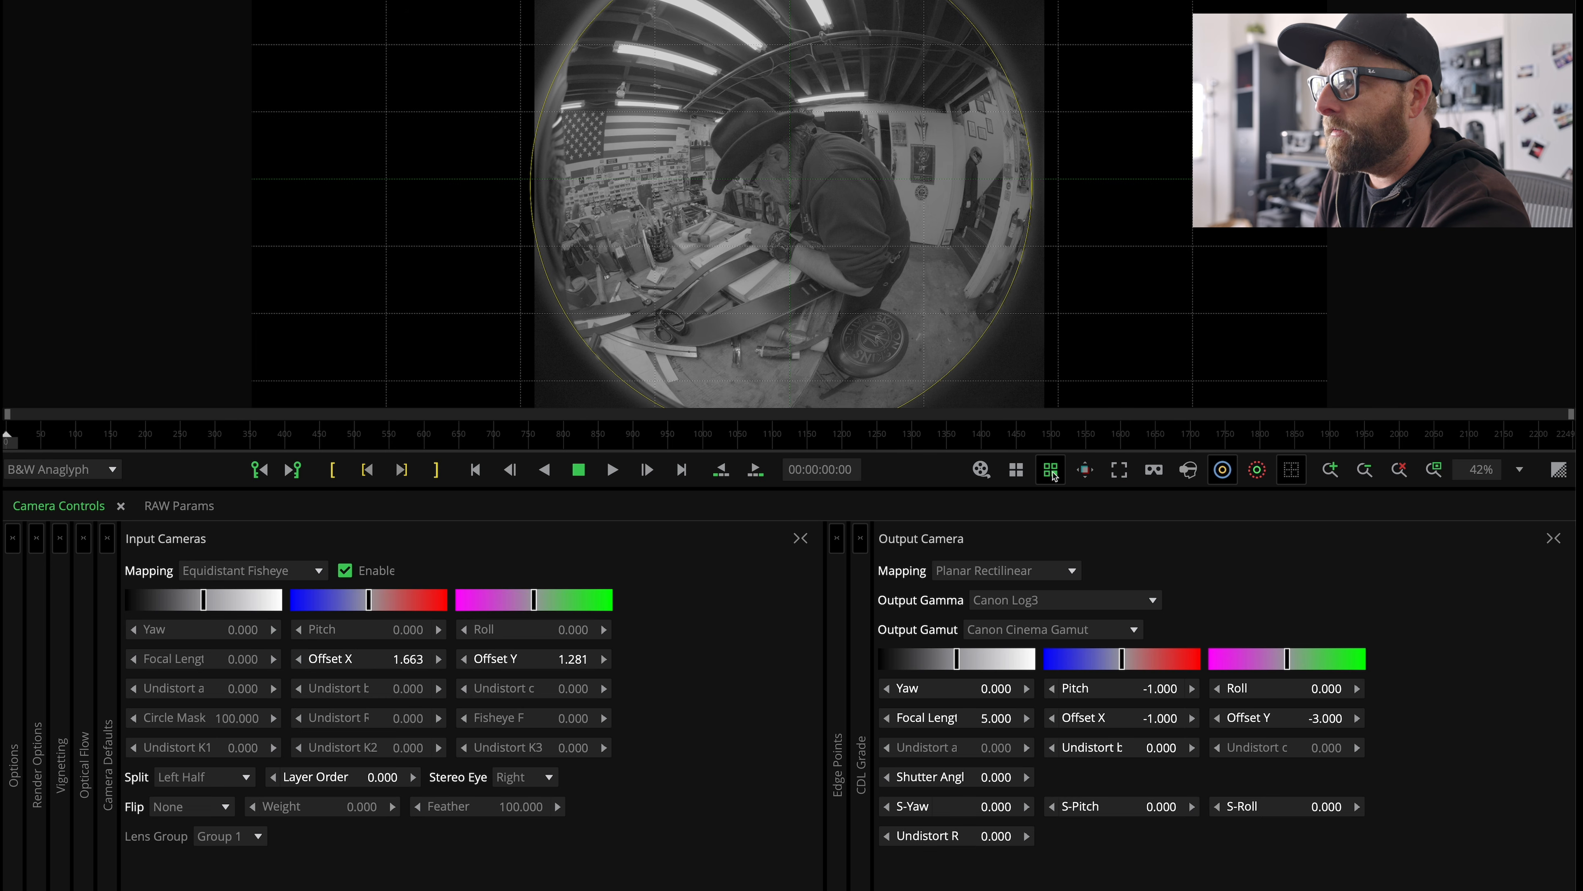
left_click(1052, 476)
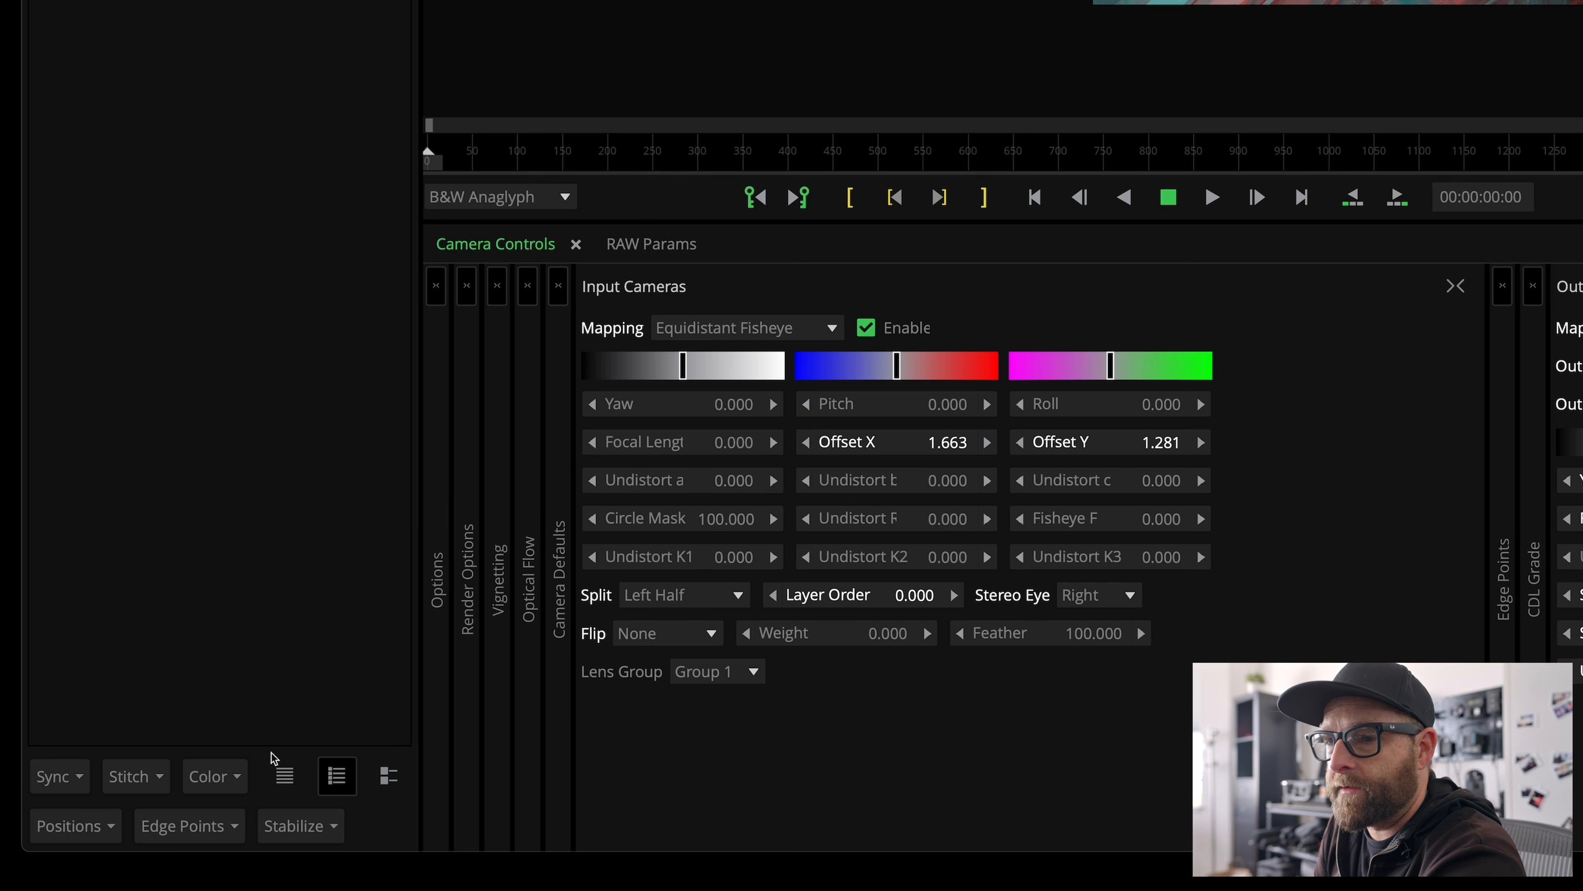
Autocalibrate the stitch of the two cameras in VR180 mode.
left_click(232, 774)
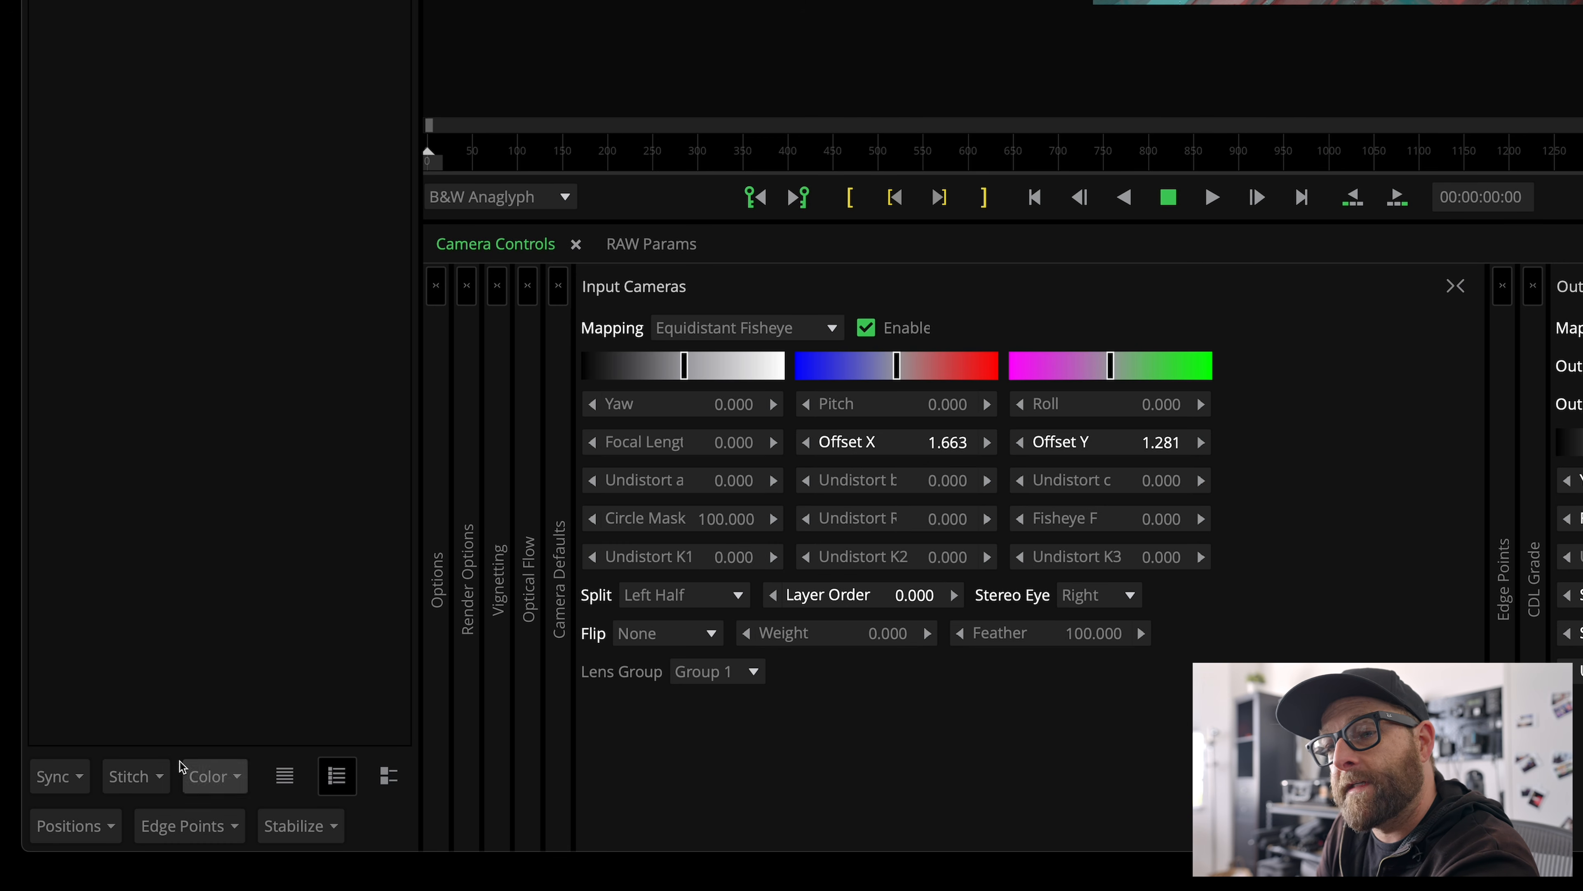
left_click(149, 777)
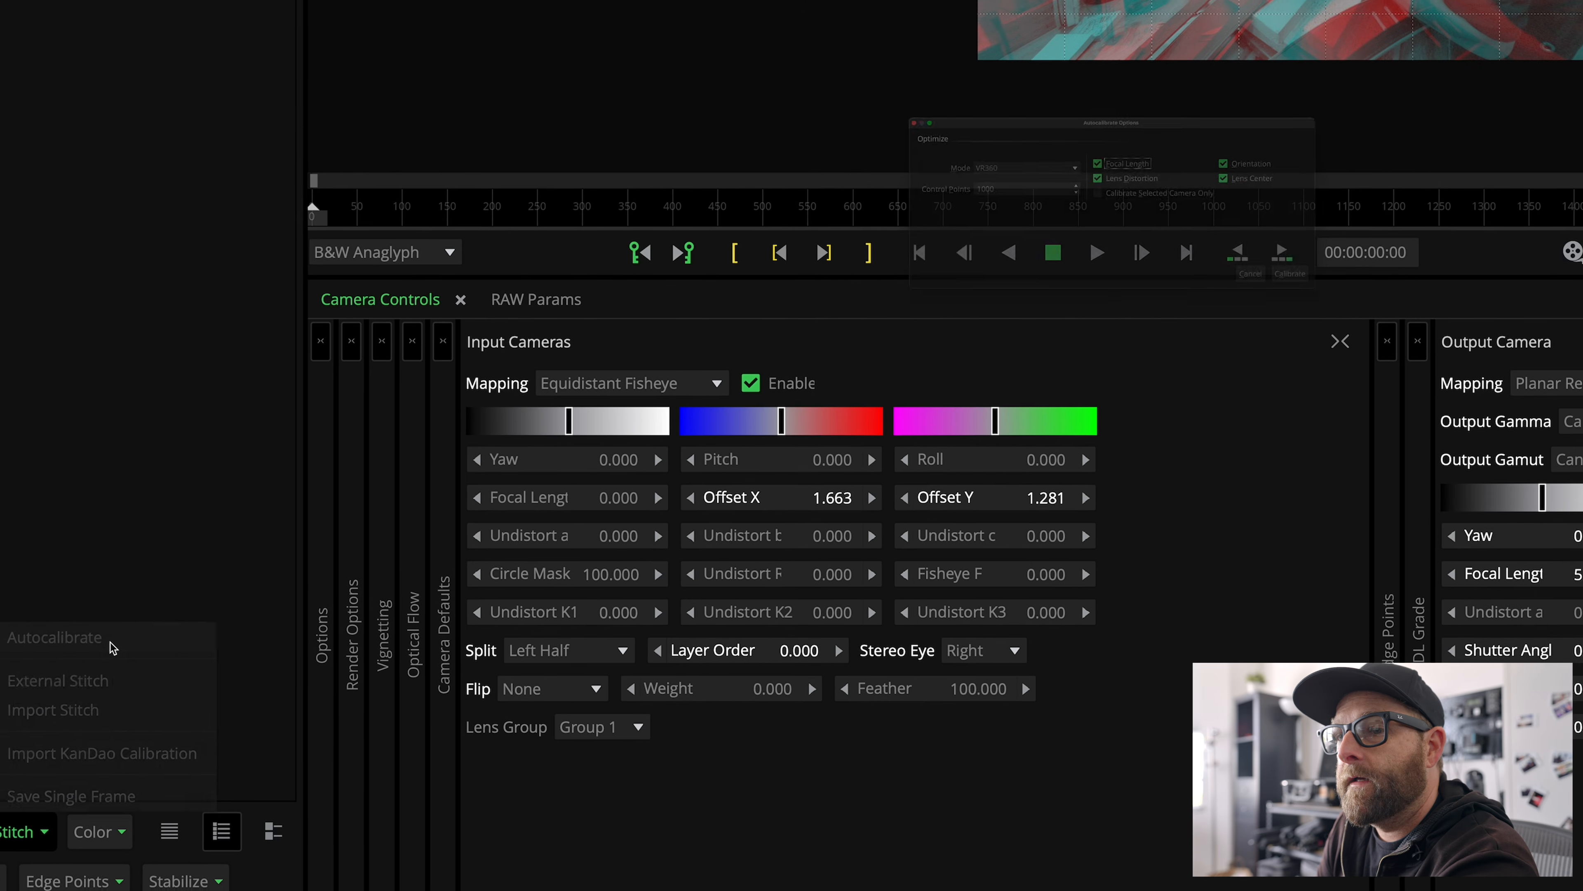
left_click(227, 592)
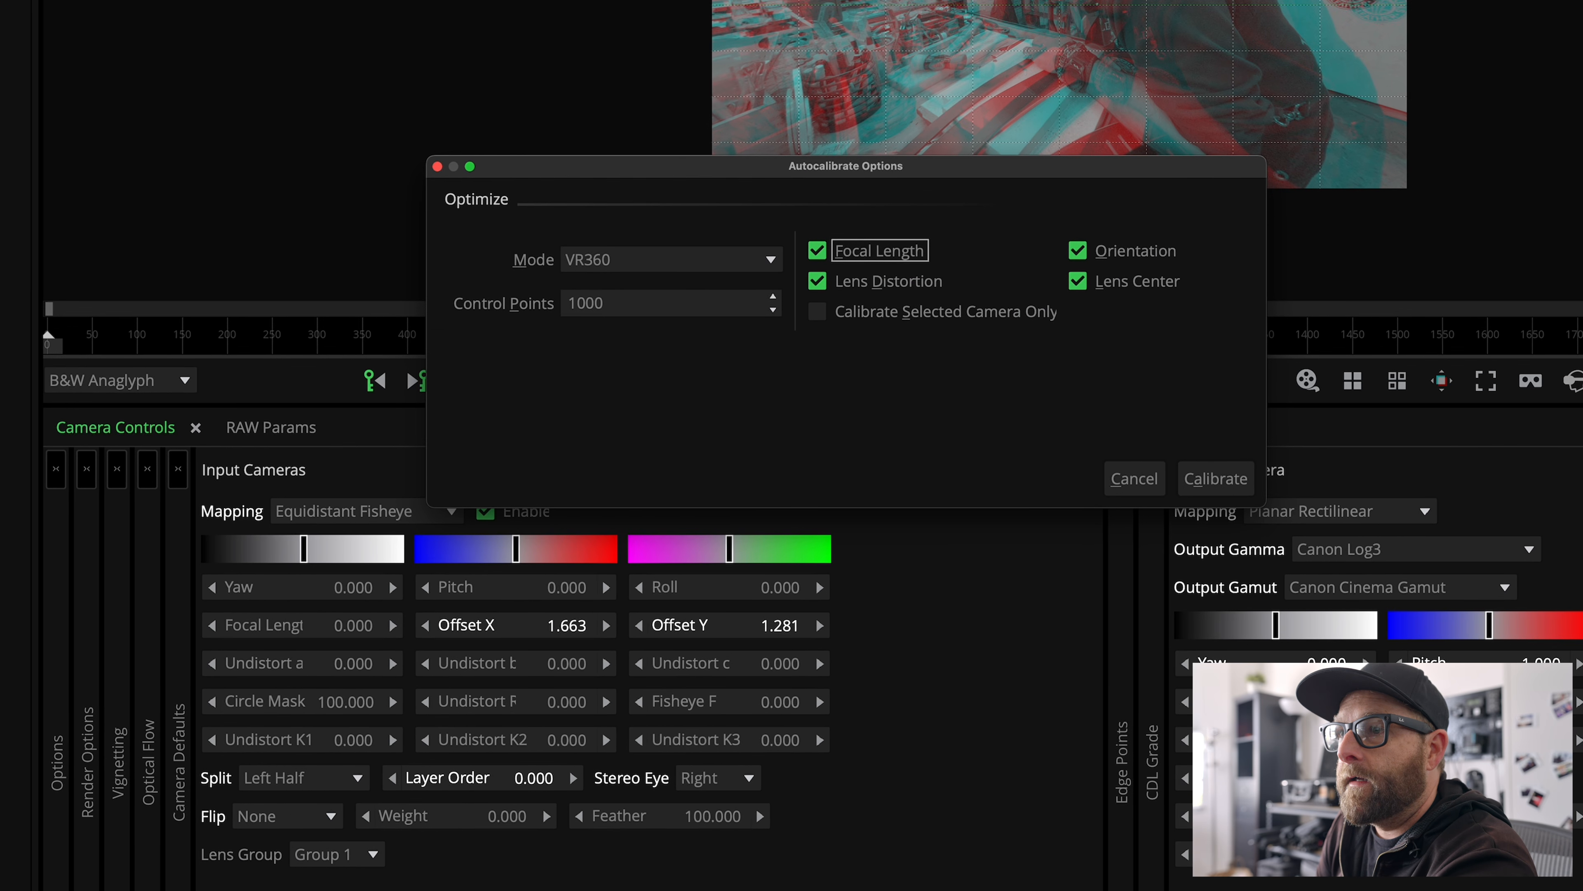
left_click(586, 268)
left_click(589, 315)
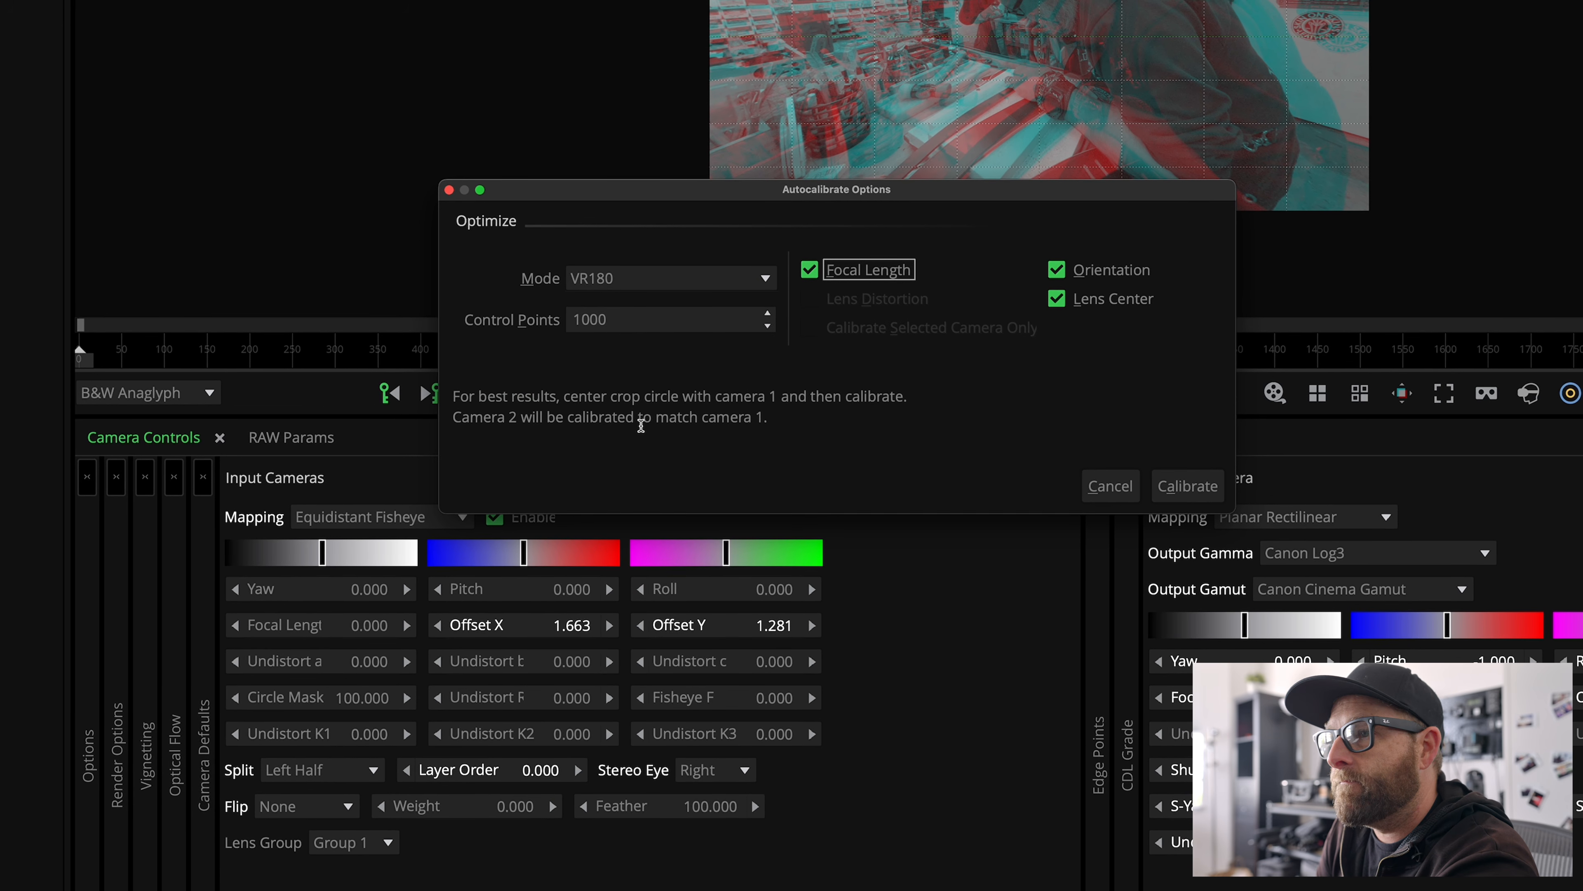
left_click(1181, 487)
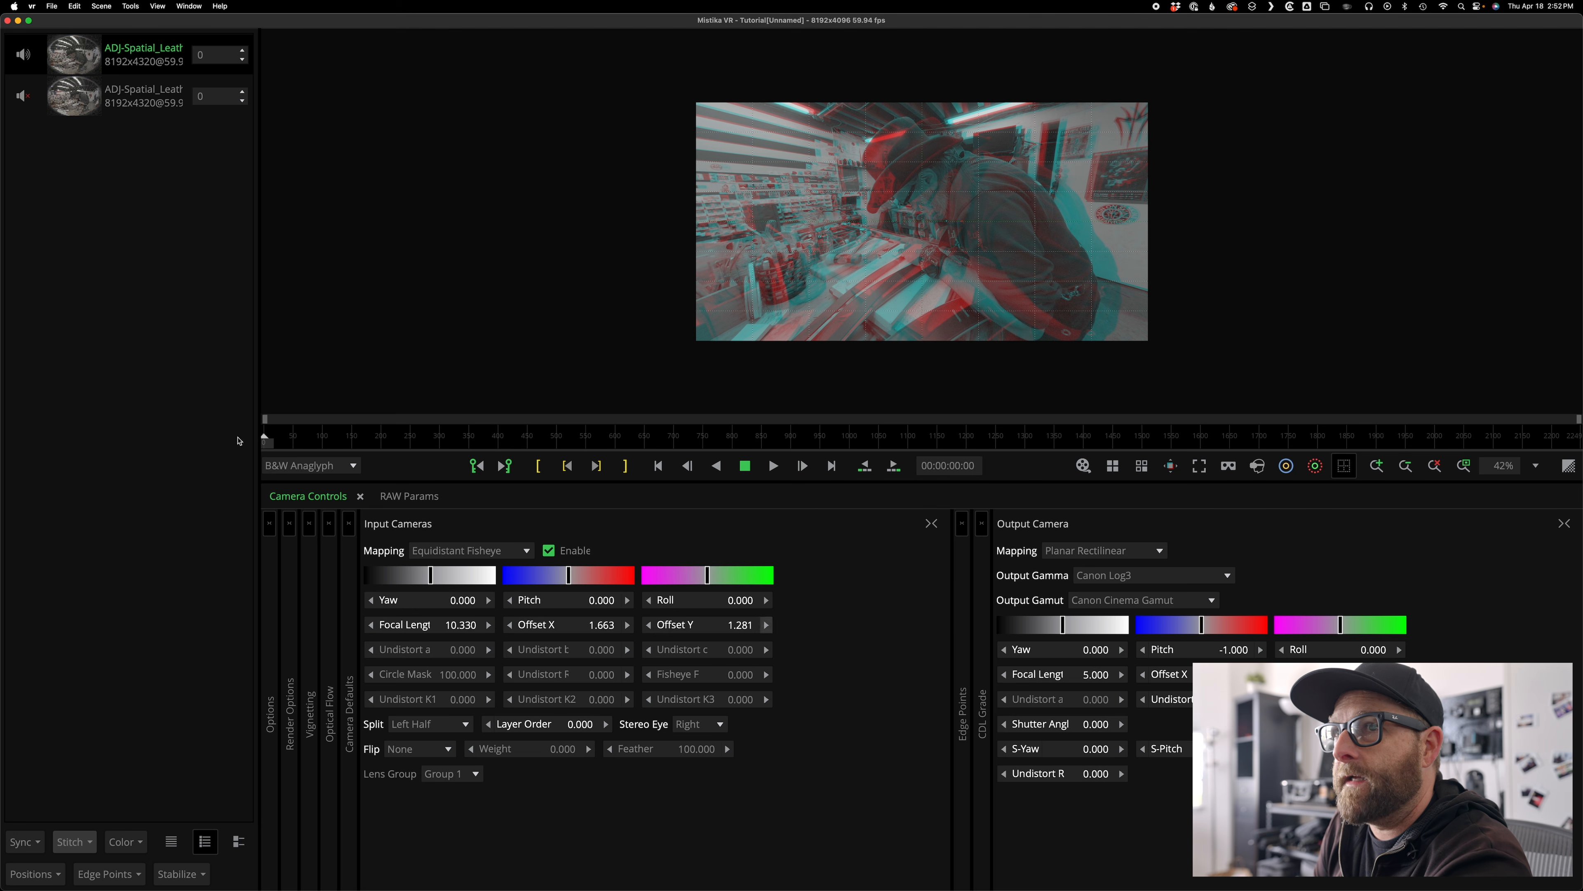
Render the current shot as a Quicktime ProRes movie with the MOV ProRes codec.
left_click(51, 6)
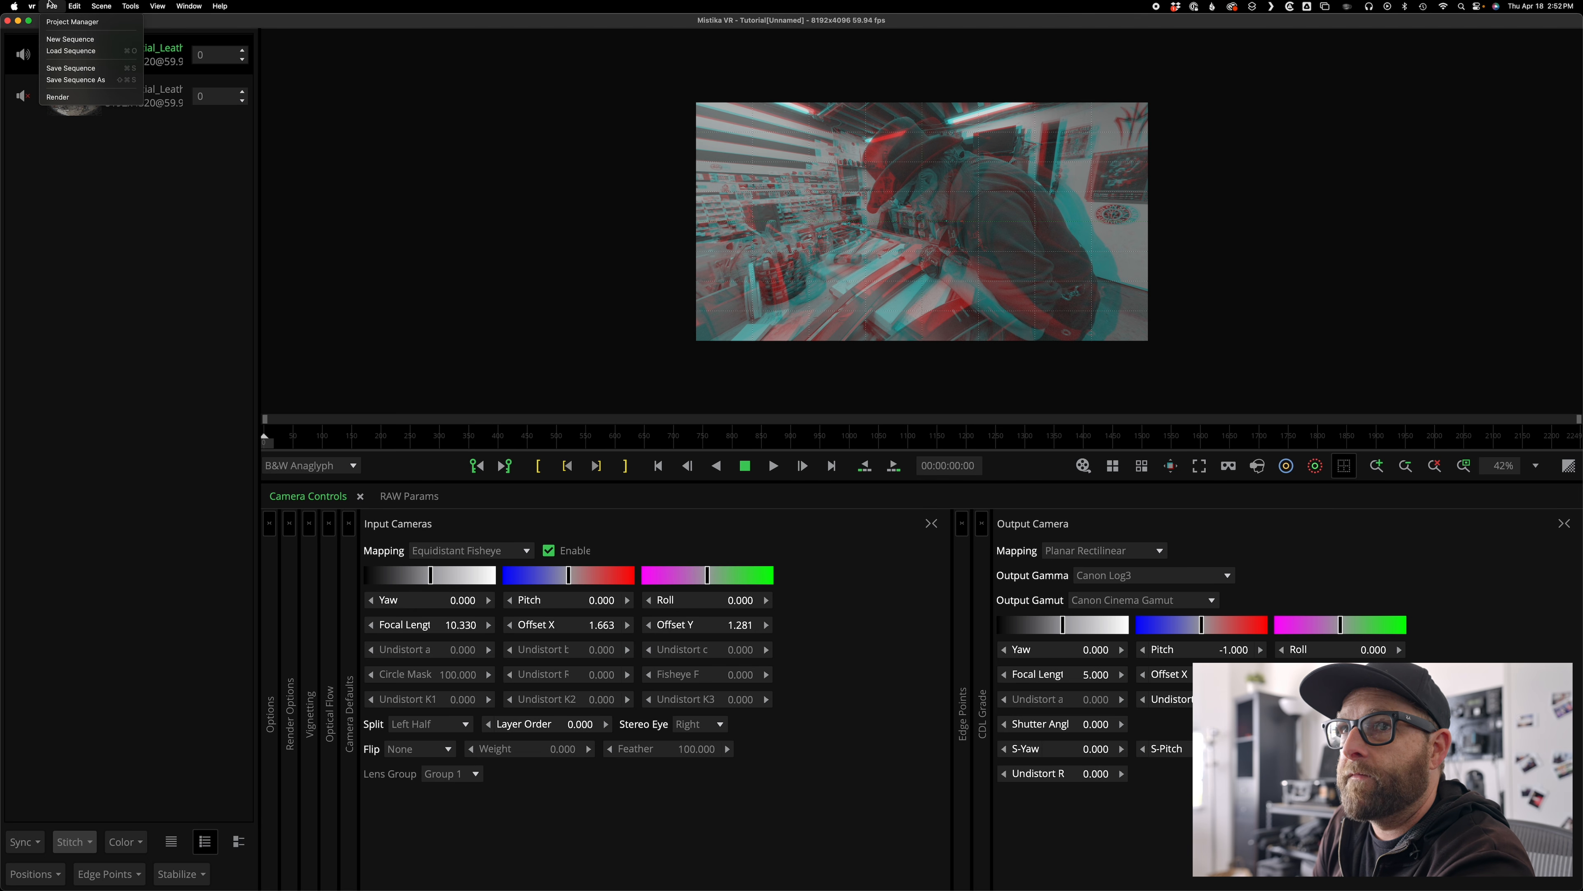
left_click(62, 97)
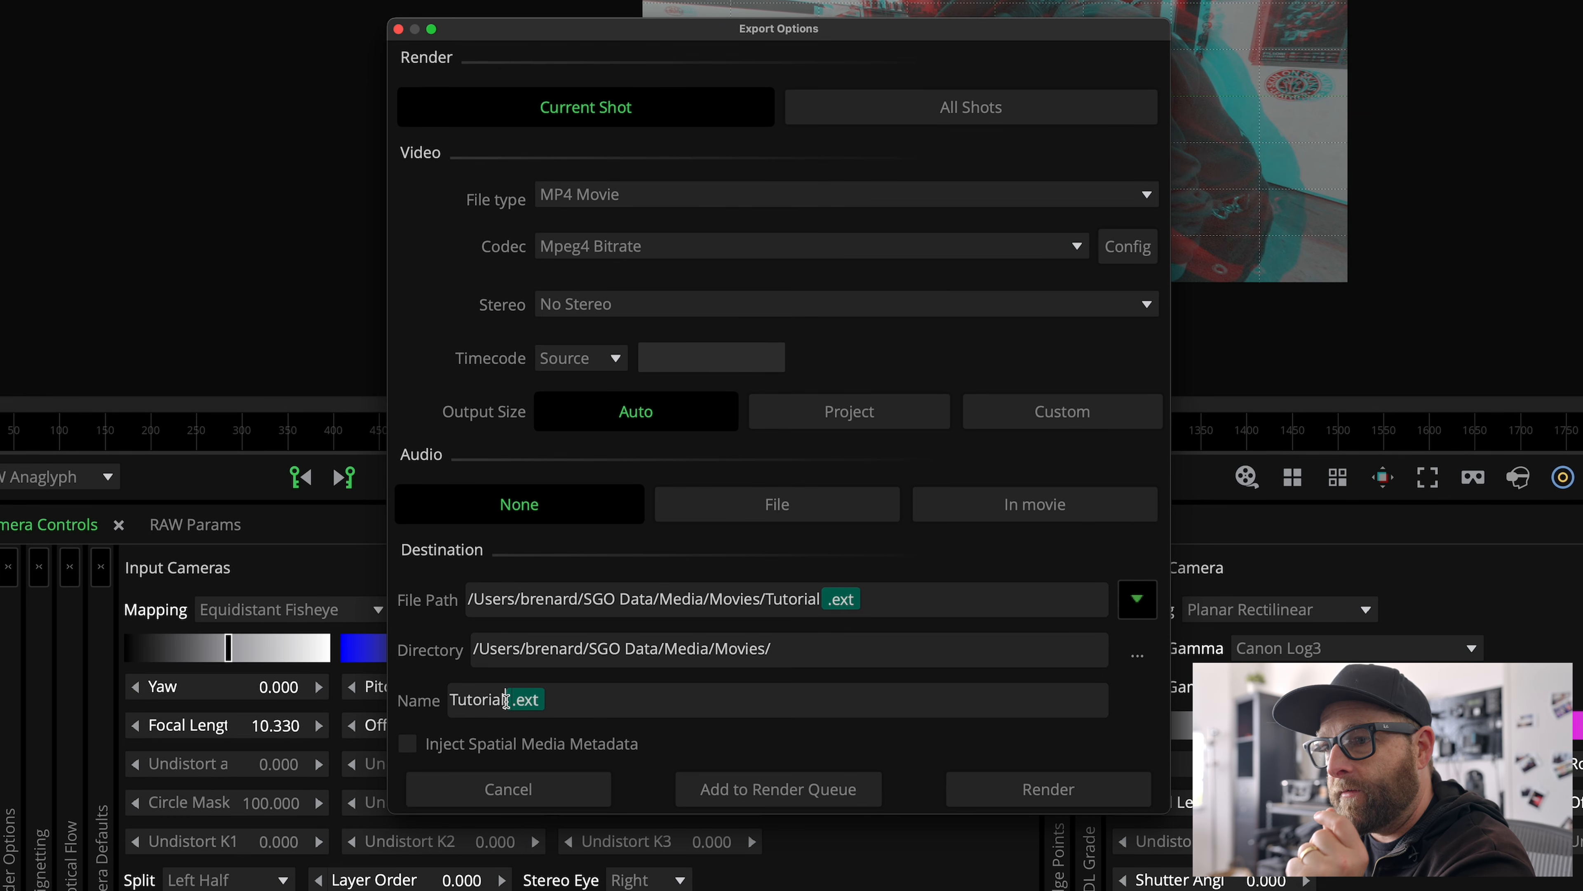
left_click_drag(506, 701, 375, 701)
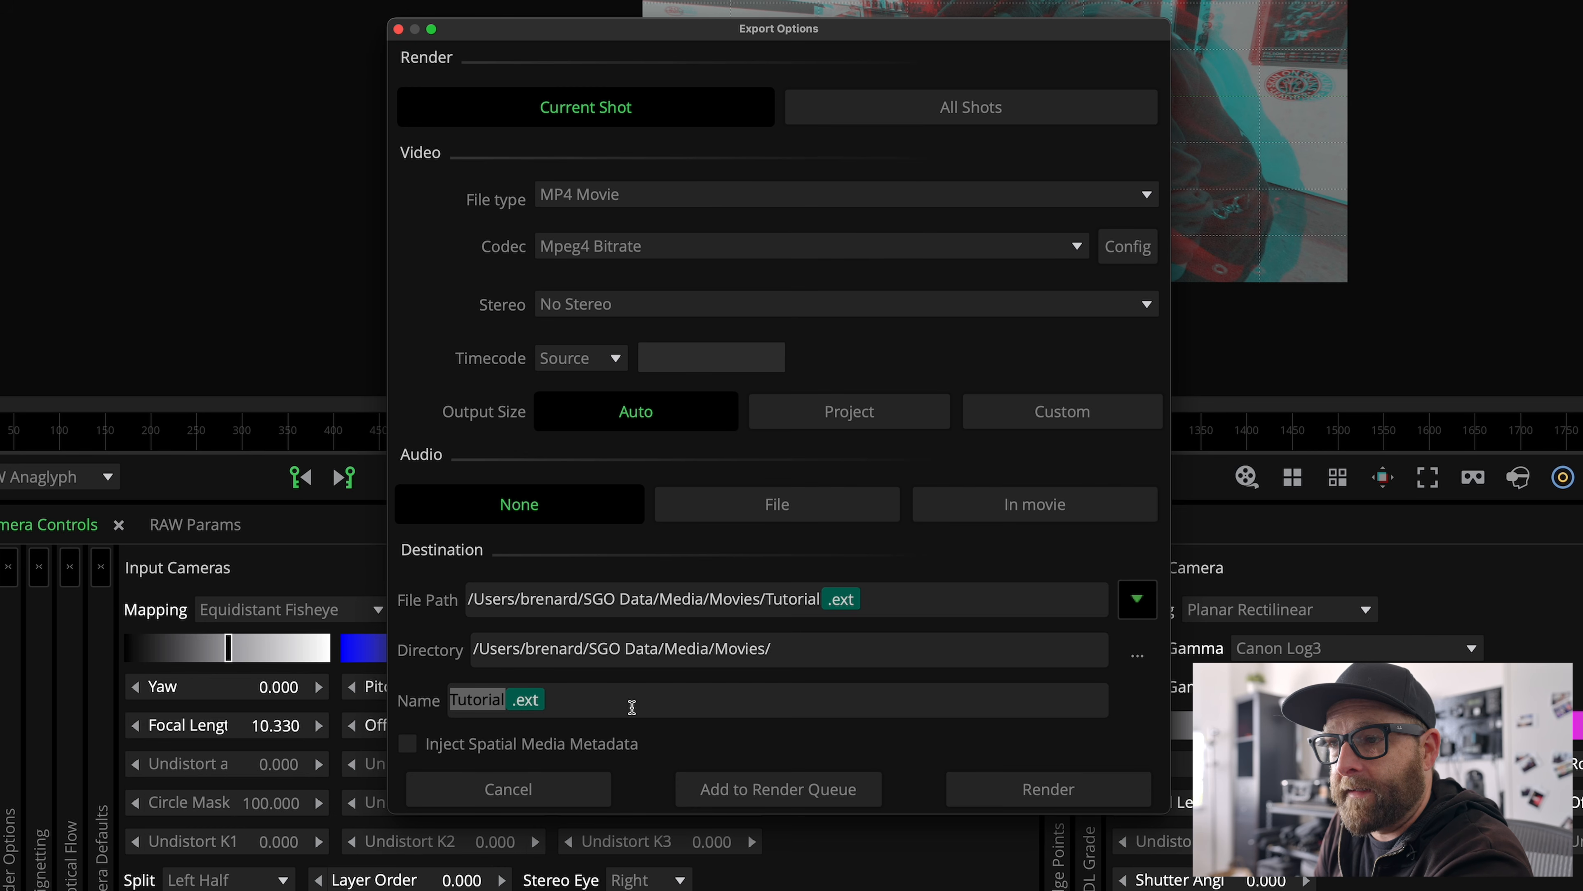
left_click(659, 203)
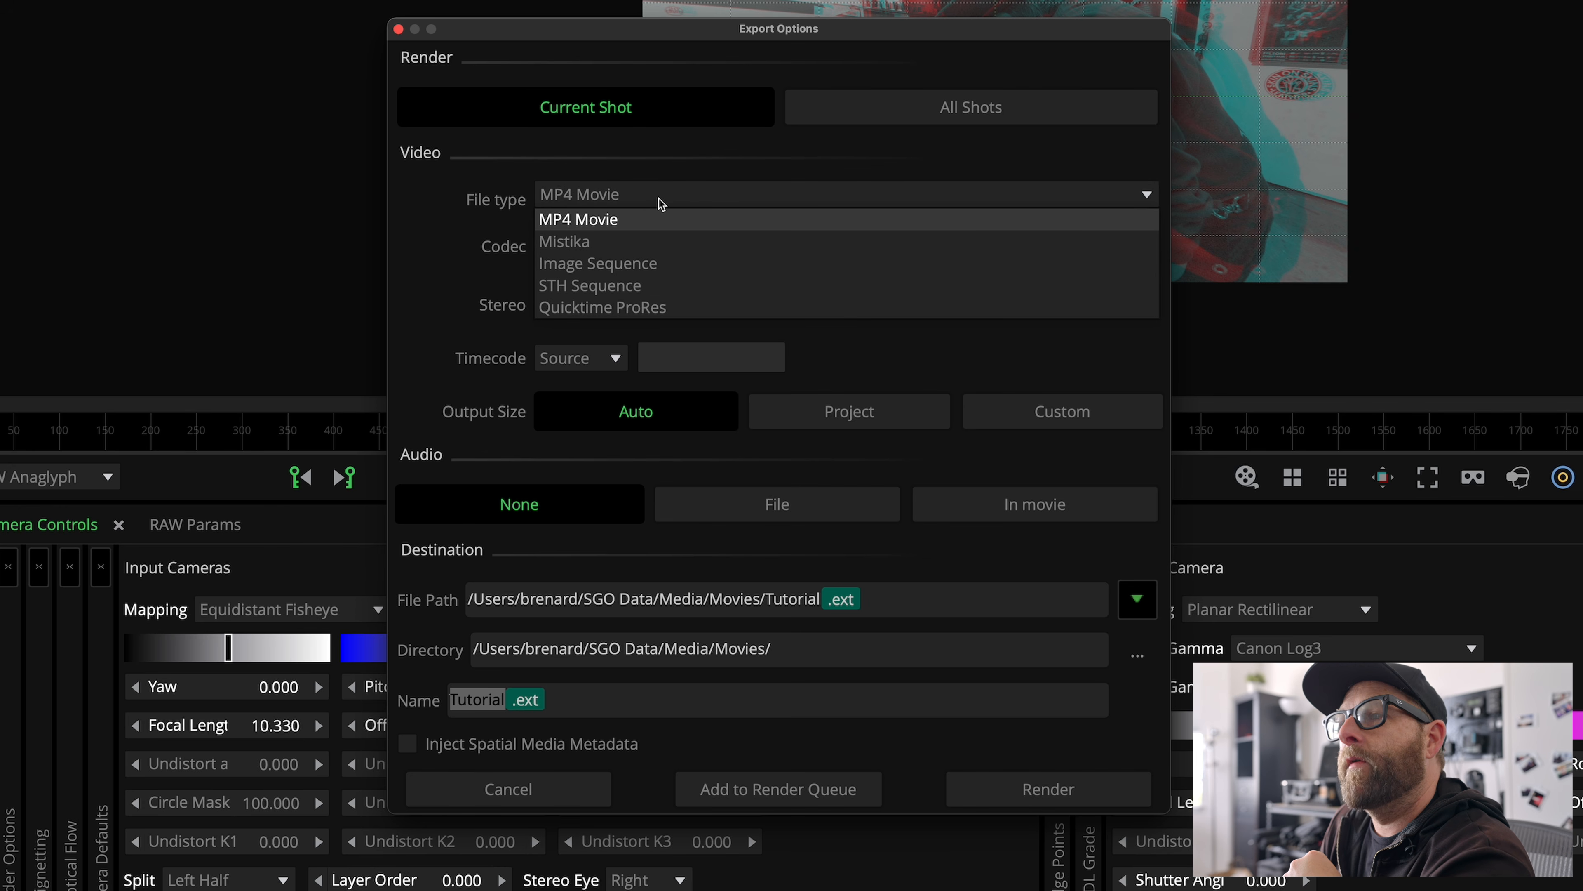
left_click(659, 308)
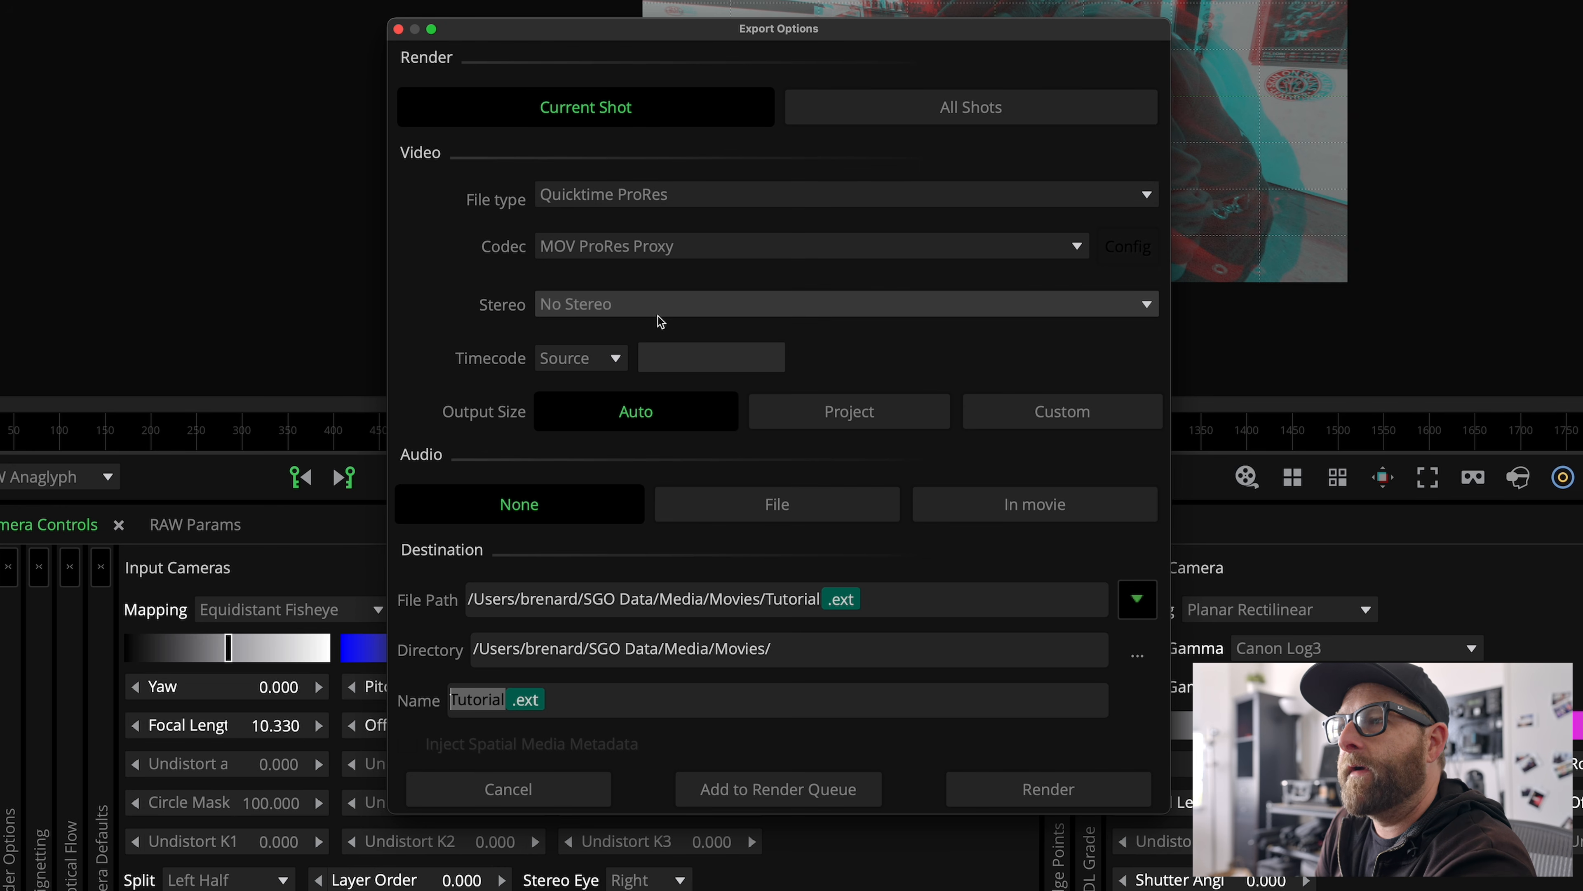
left_click(655, 249)
left_click(627, 311)
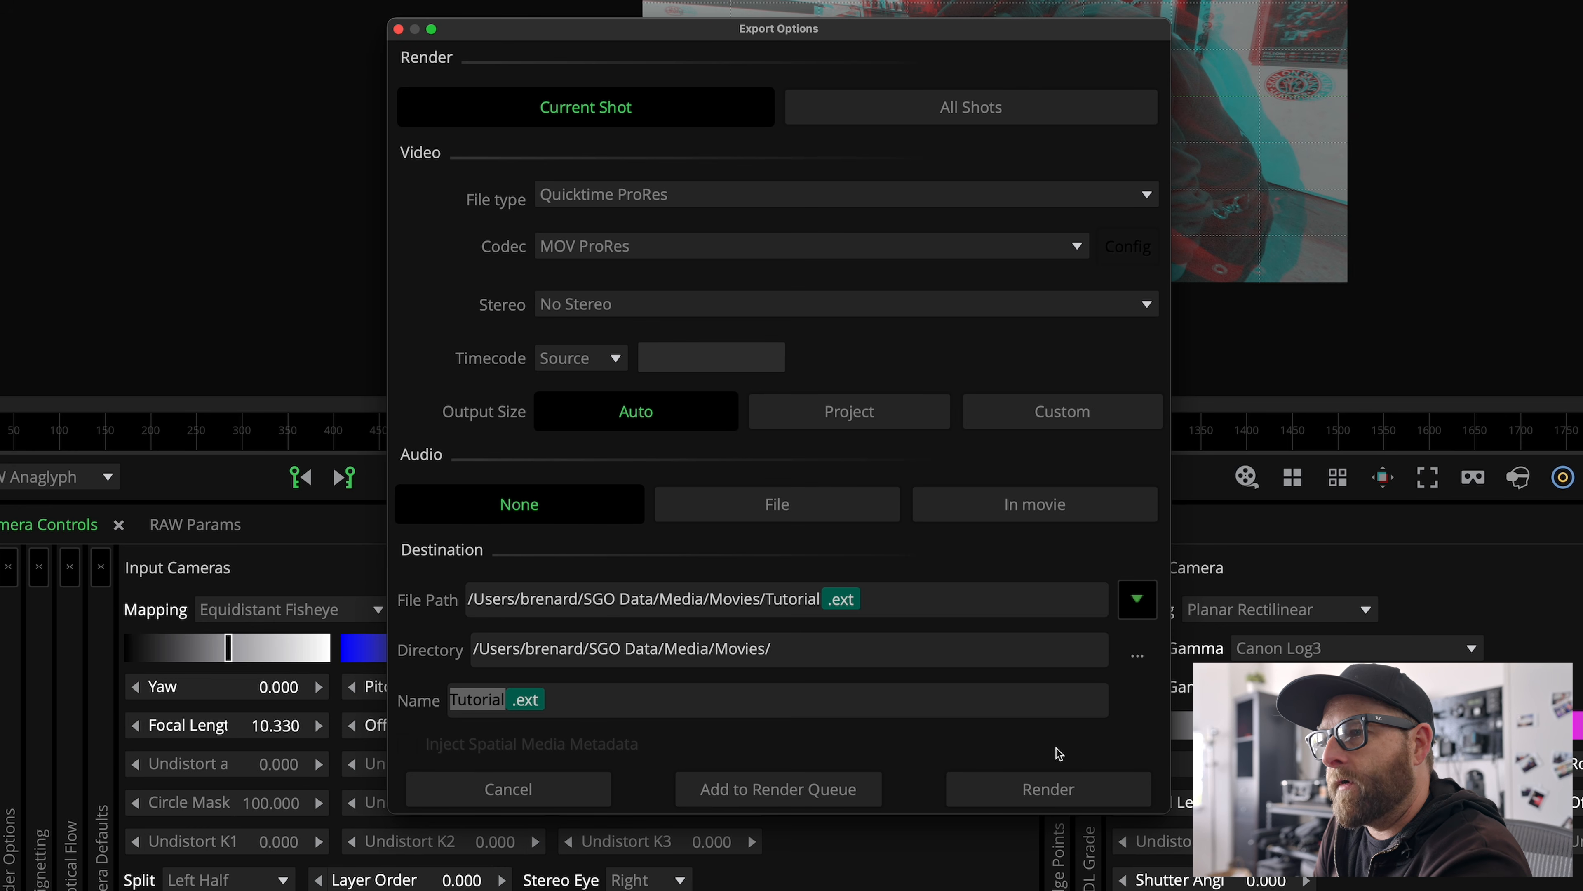
left_click(1090, 789)
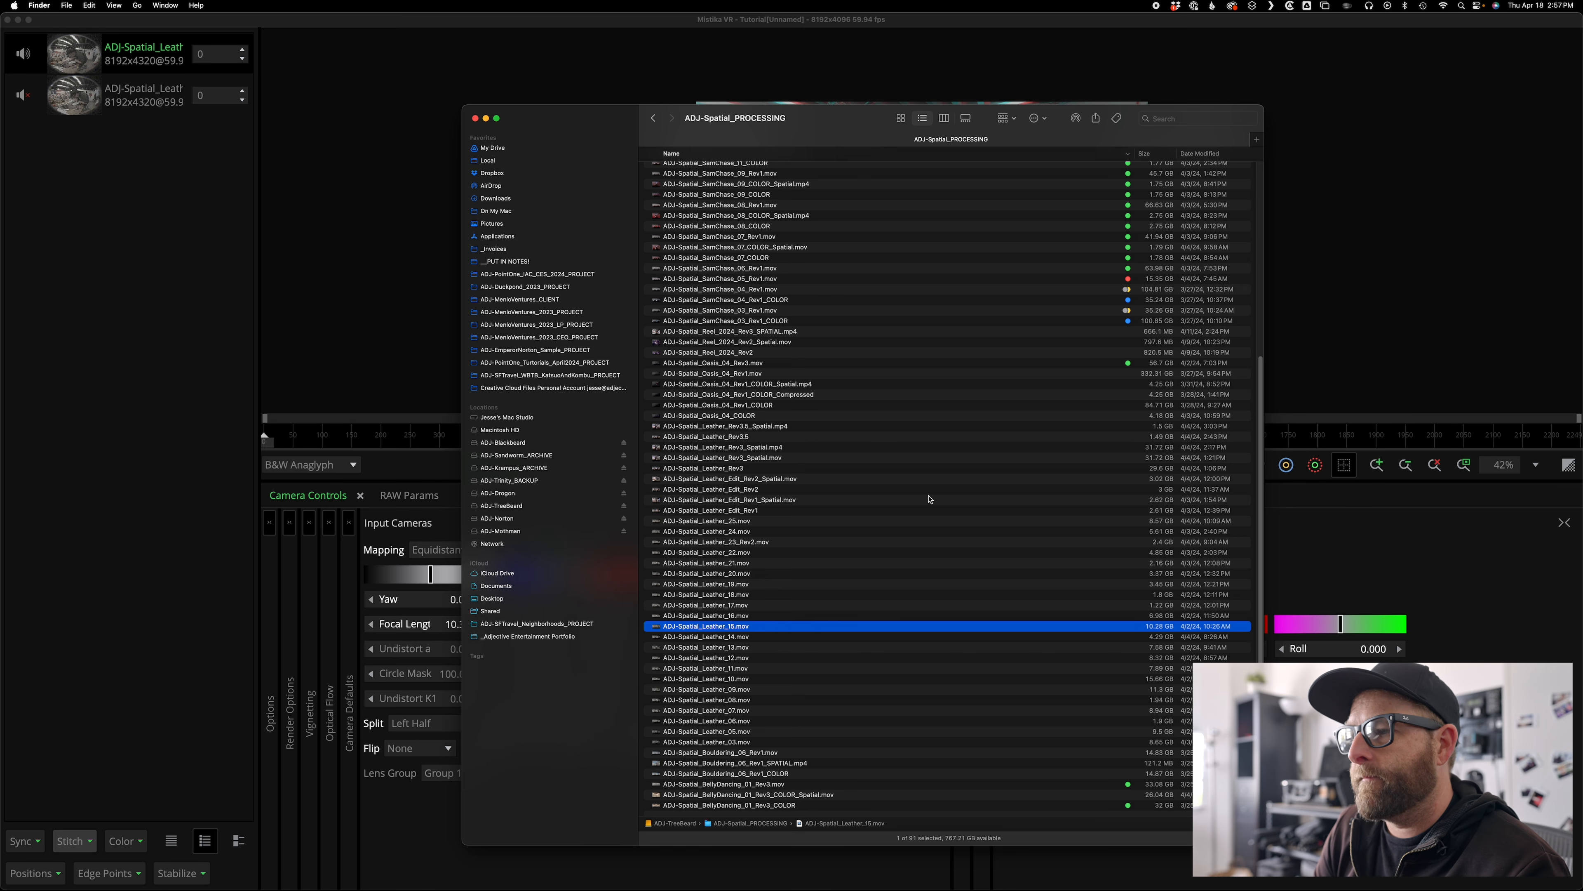
Preview the rendered movie ADJ-Spatial_Leather_15.mov in Finder and close the preview.
key("space")
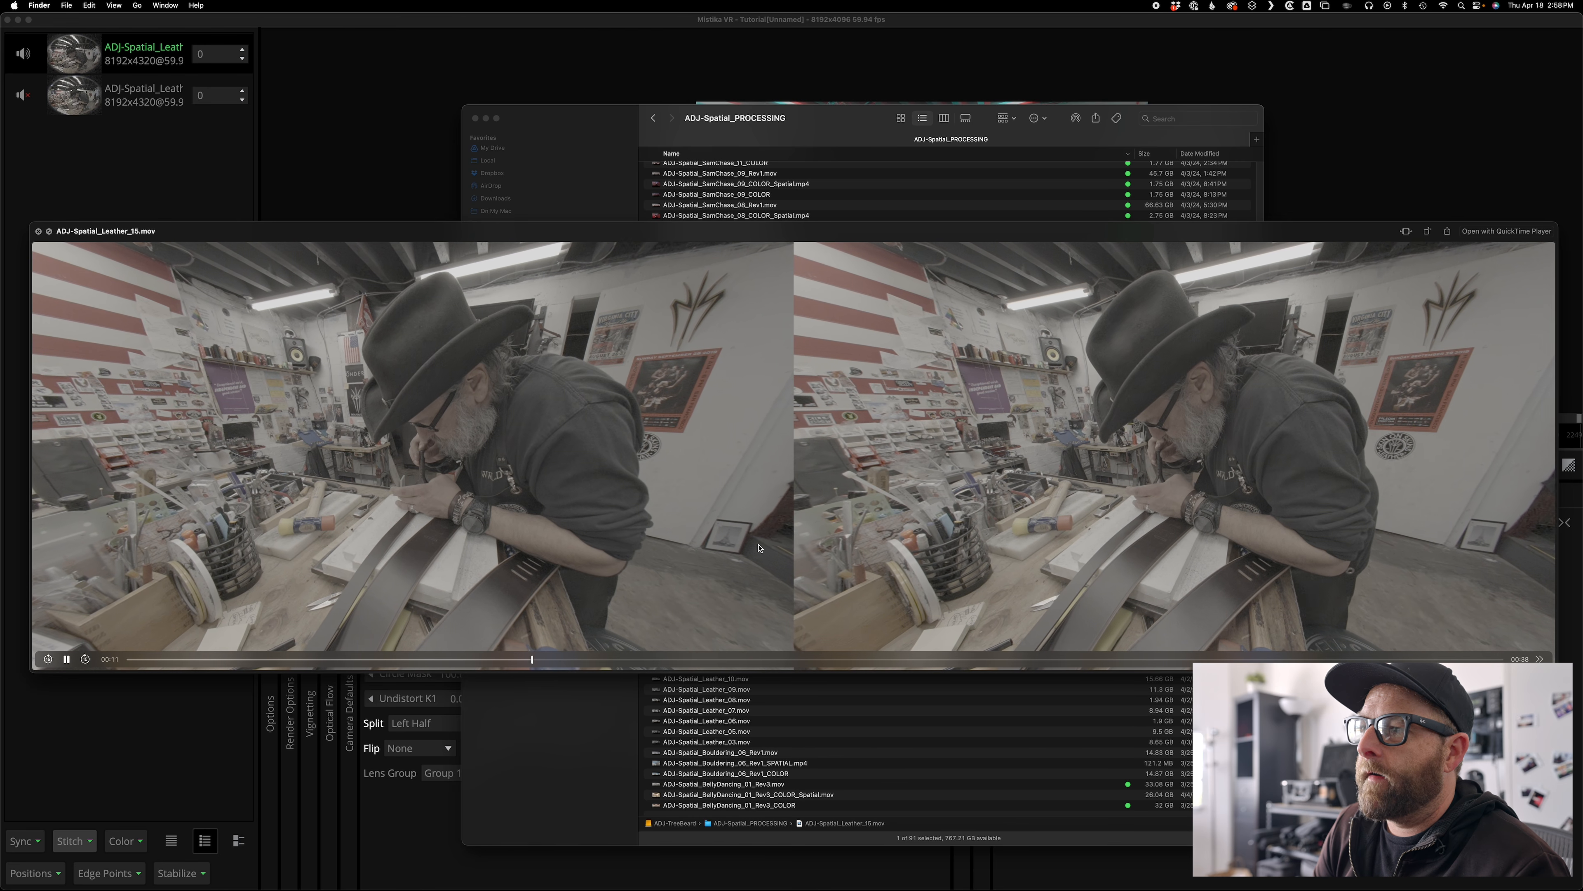
key("space")
Switch to DaVinci Resolve and open the _Processed bin of the Spatial V2 project.
mouse_move(1077, 885)
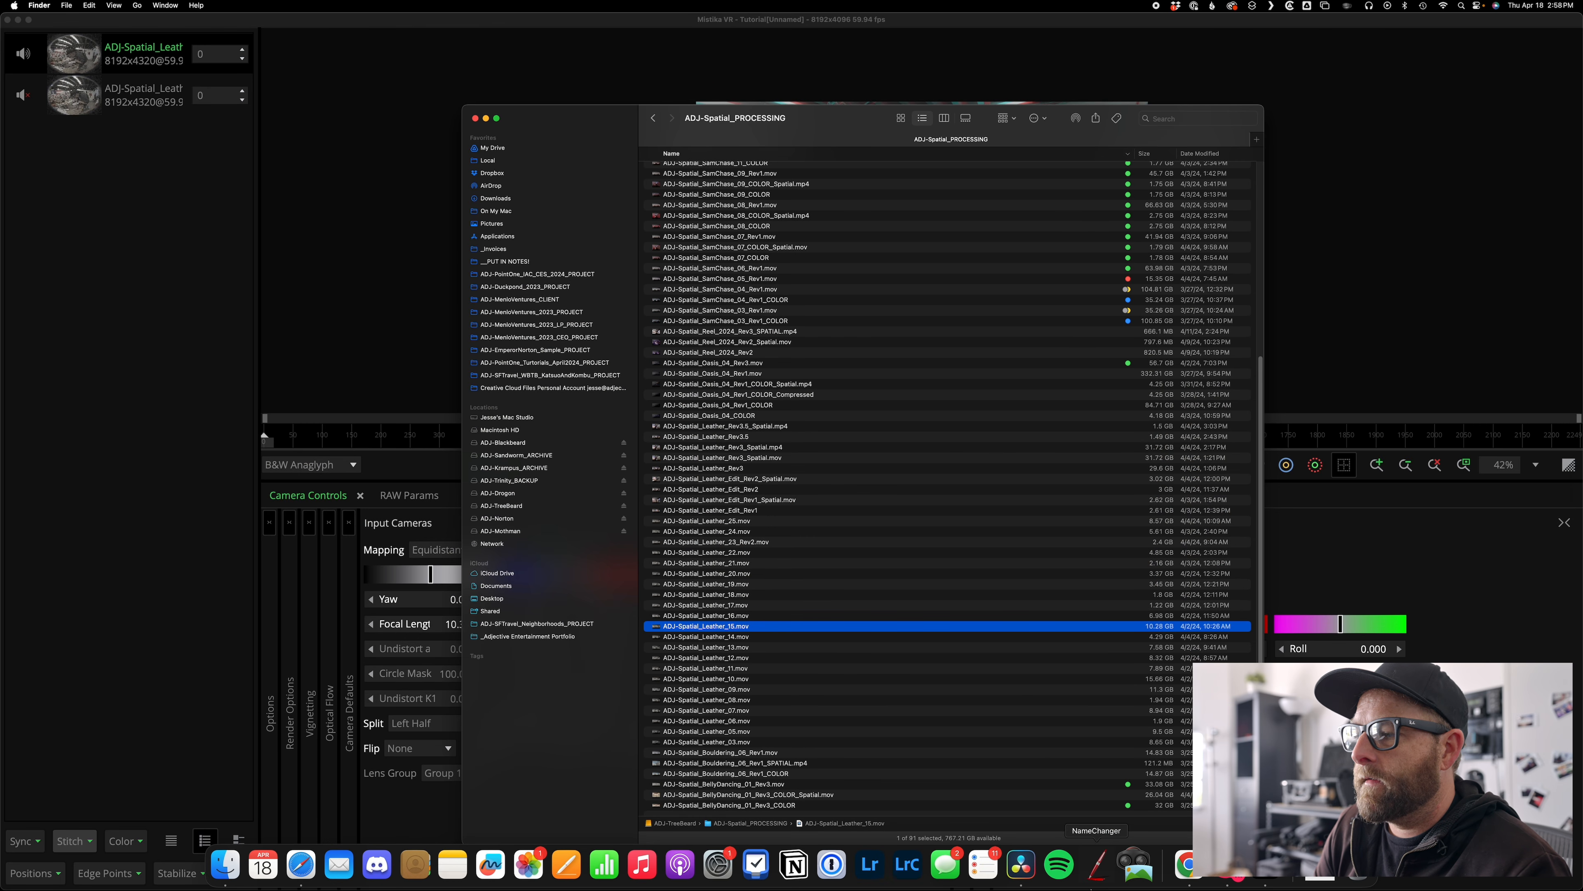
left_click(1019, 865)
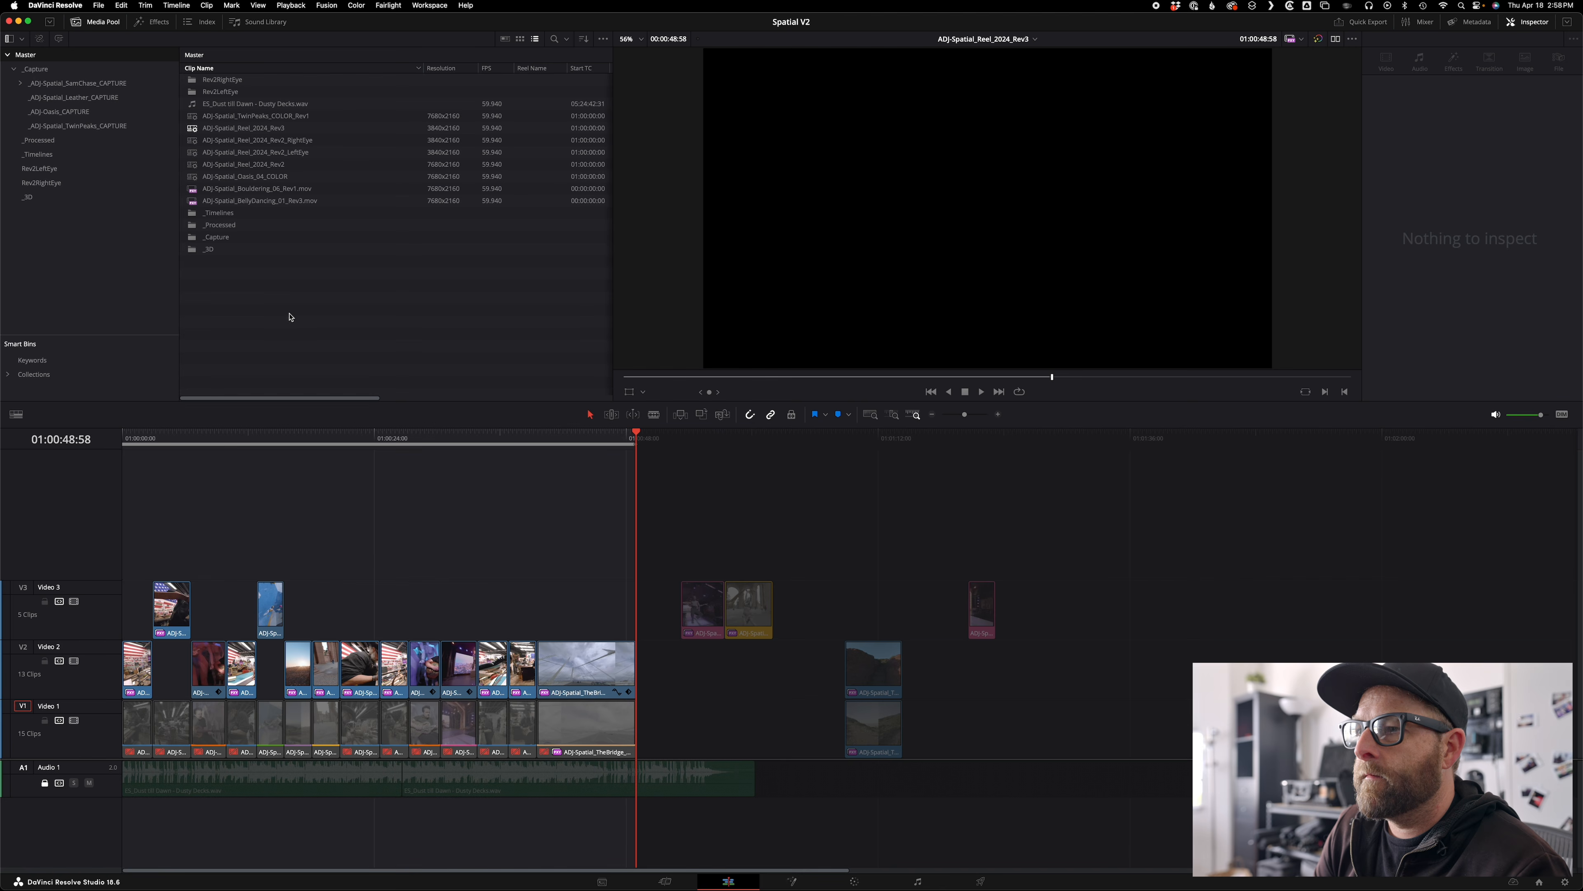
double_click(215, 229)
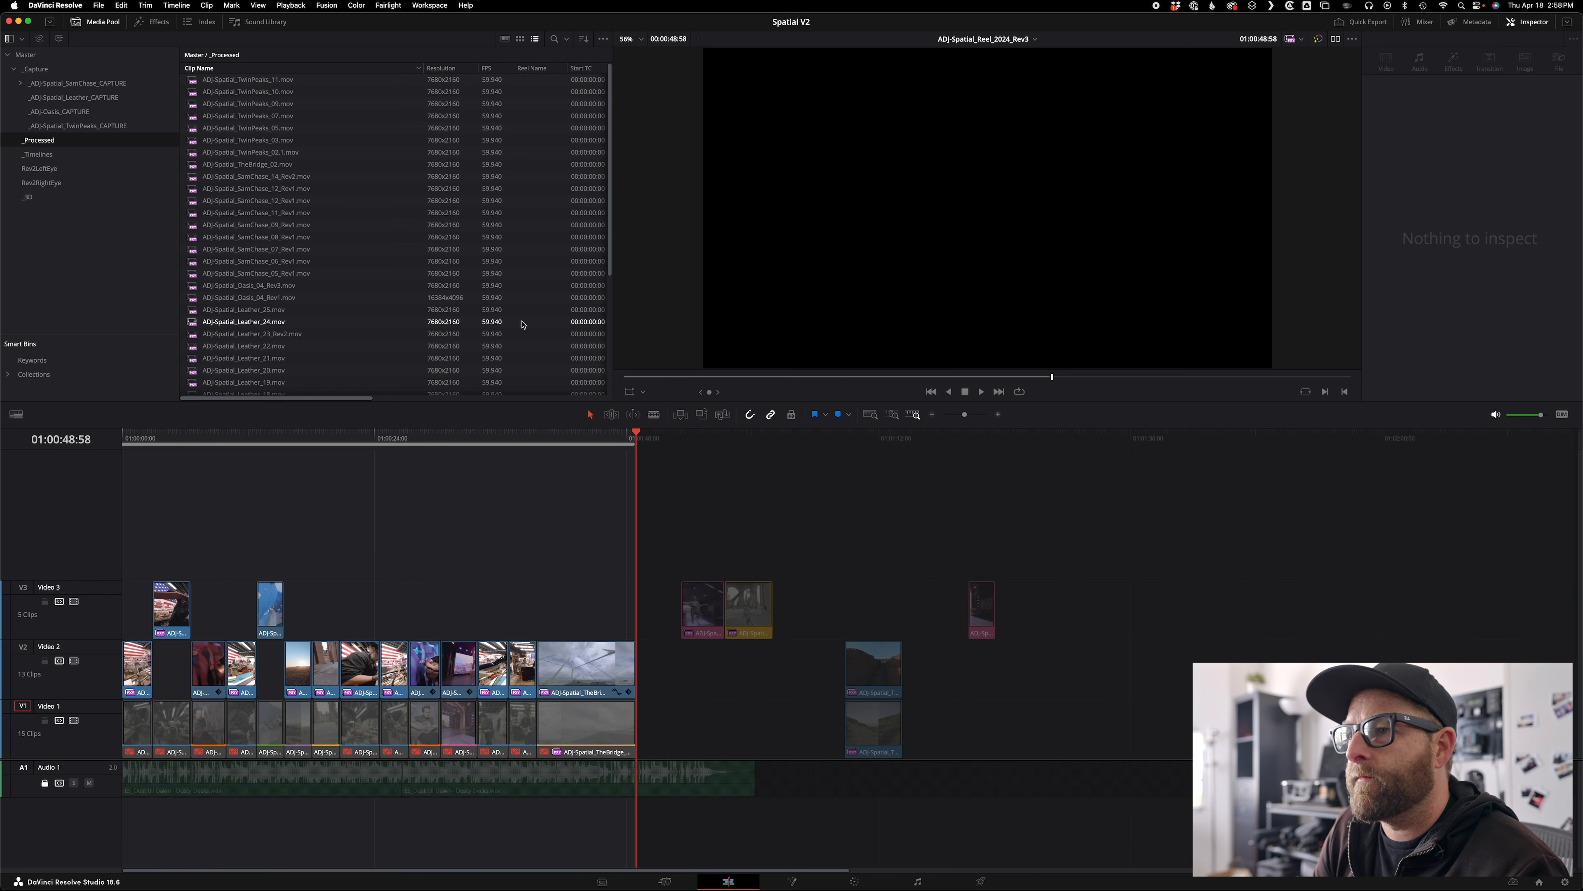
Switch to Finder and preview the middle of ADJ-Spatial_Oasis_04_Rev1_COLOR_Spatial.mp4.
key("super+Tab")
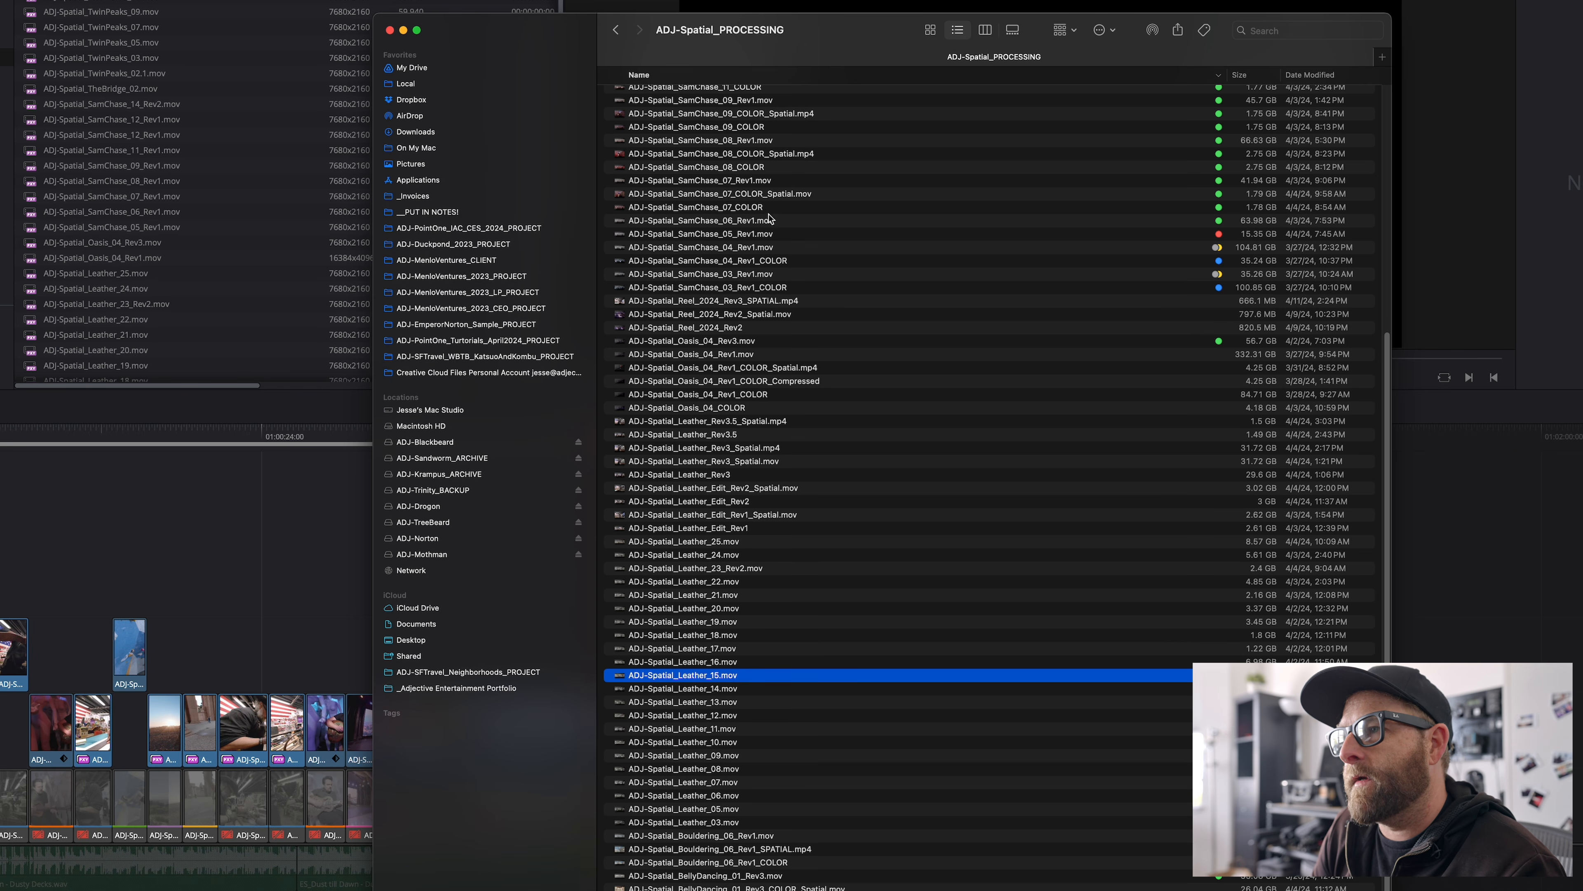
left_click(761, 368)
key("space")
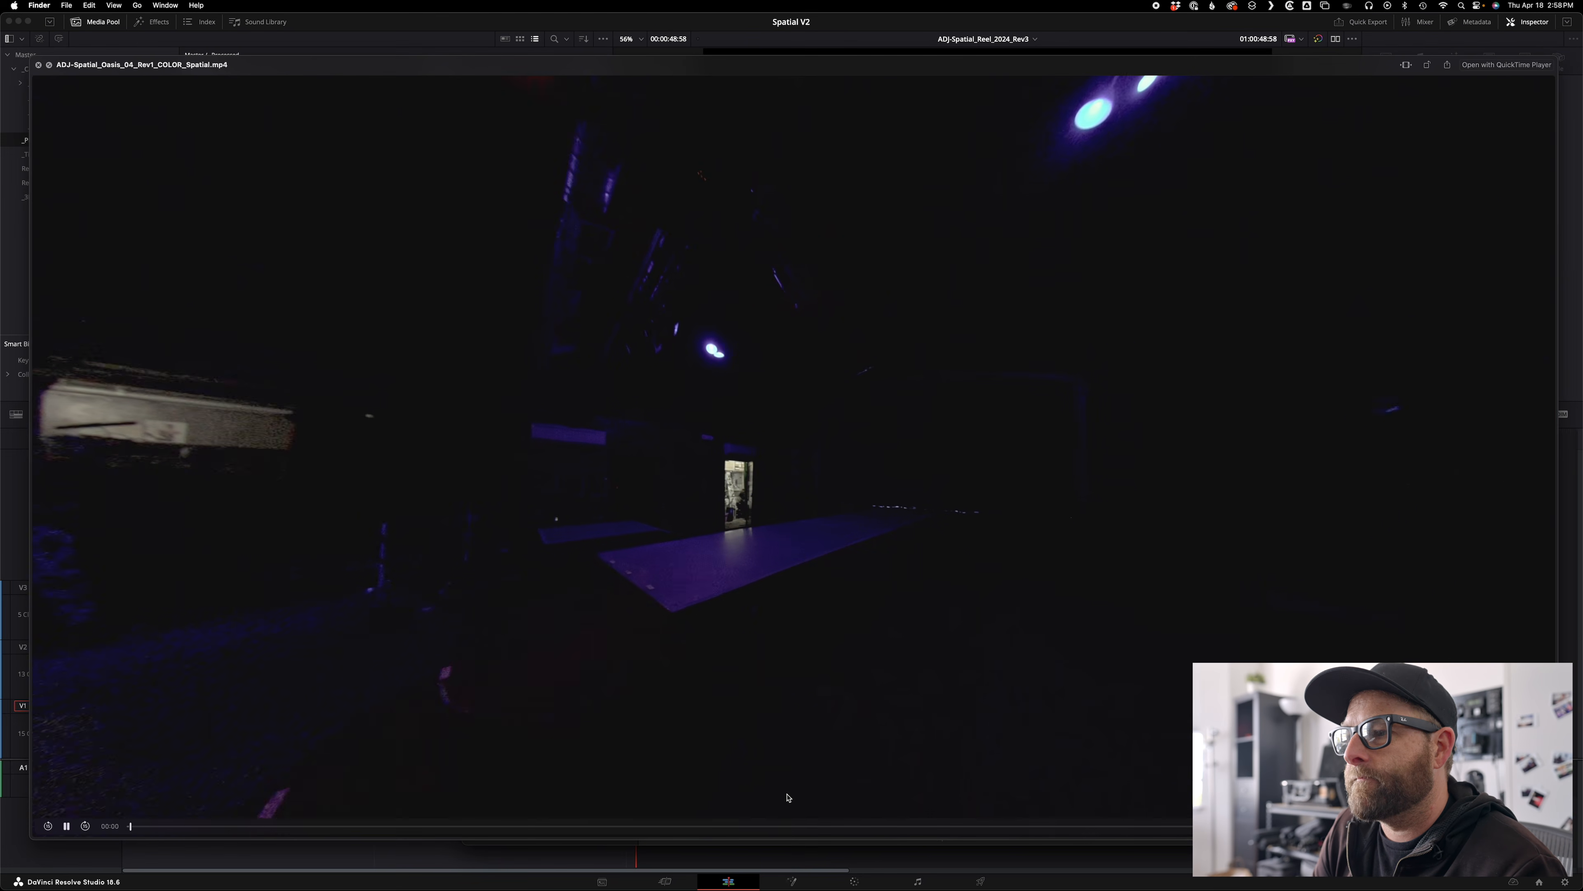
left_click(789, 826)
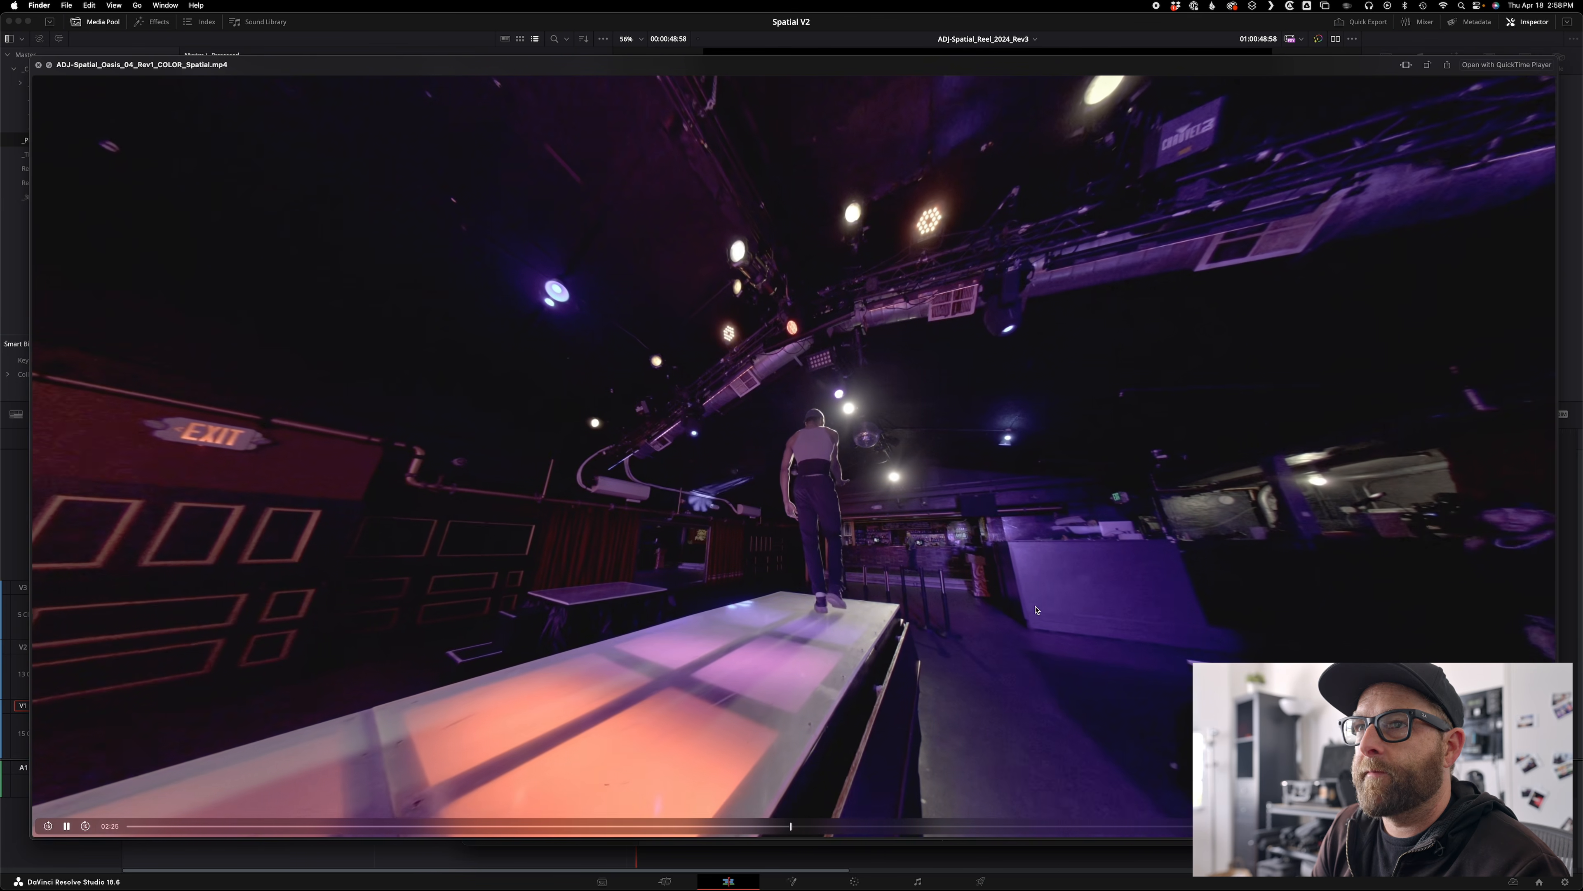
key("space")
Set up a new timeline in DaVinci Resolve without the project settings, using a Custom timeline resolution.
left_click(97, 5)
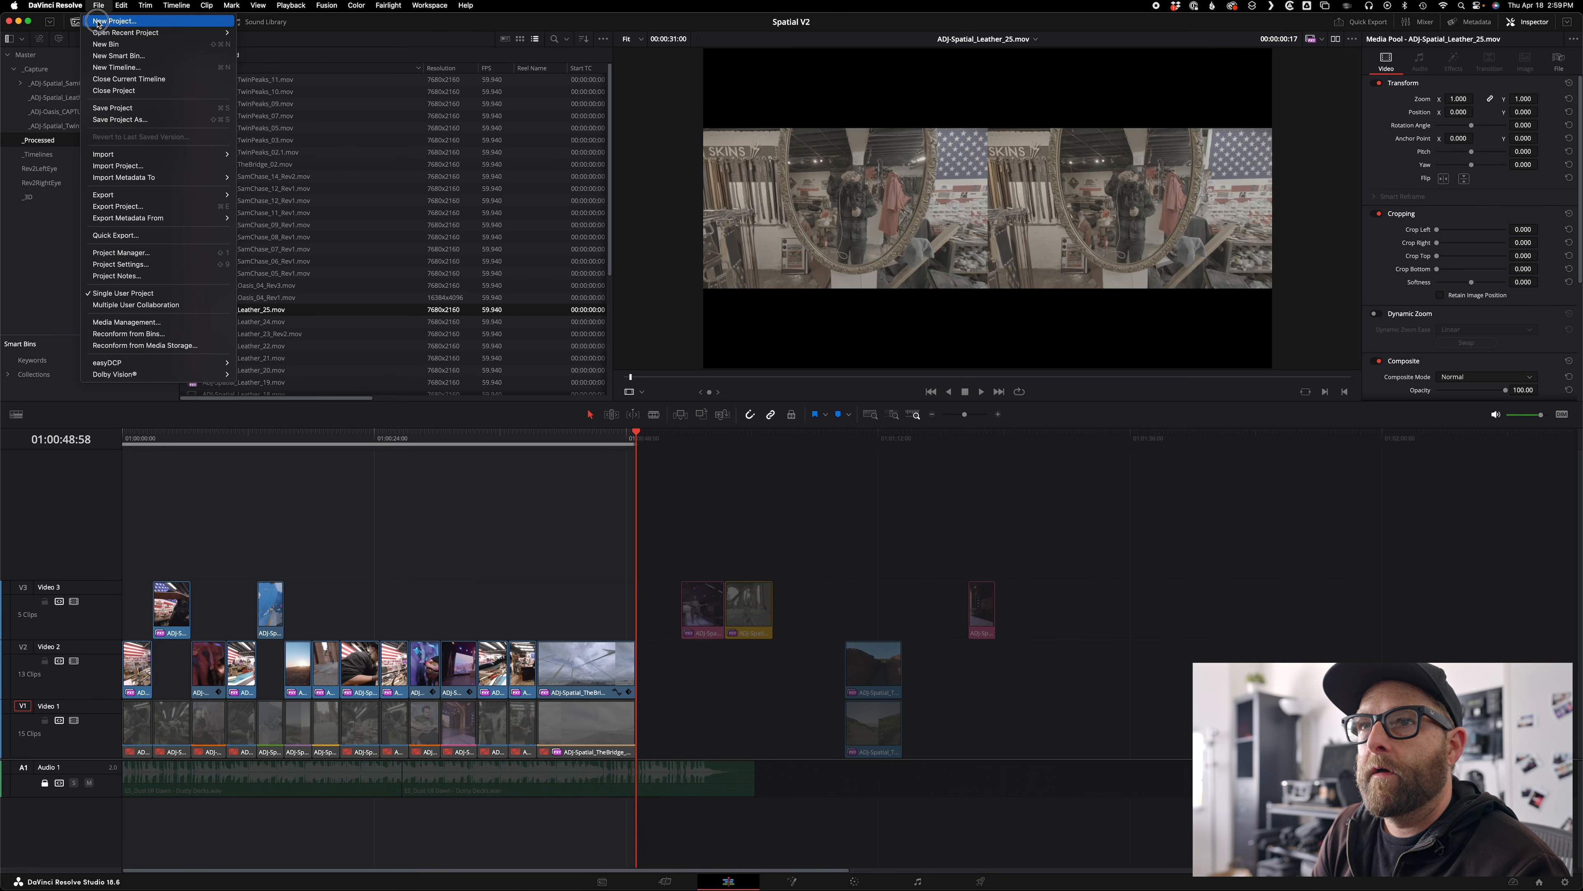
left_click(98, 70)
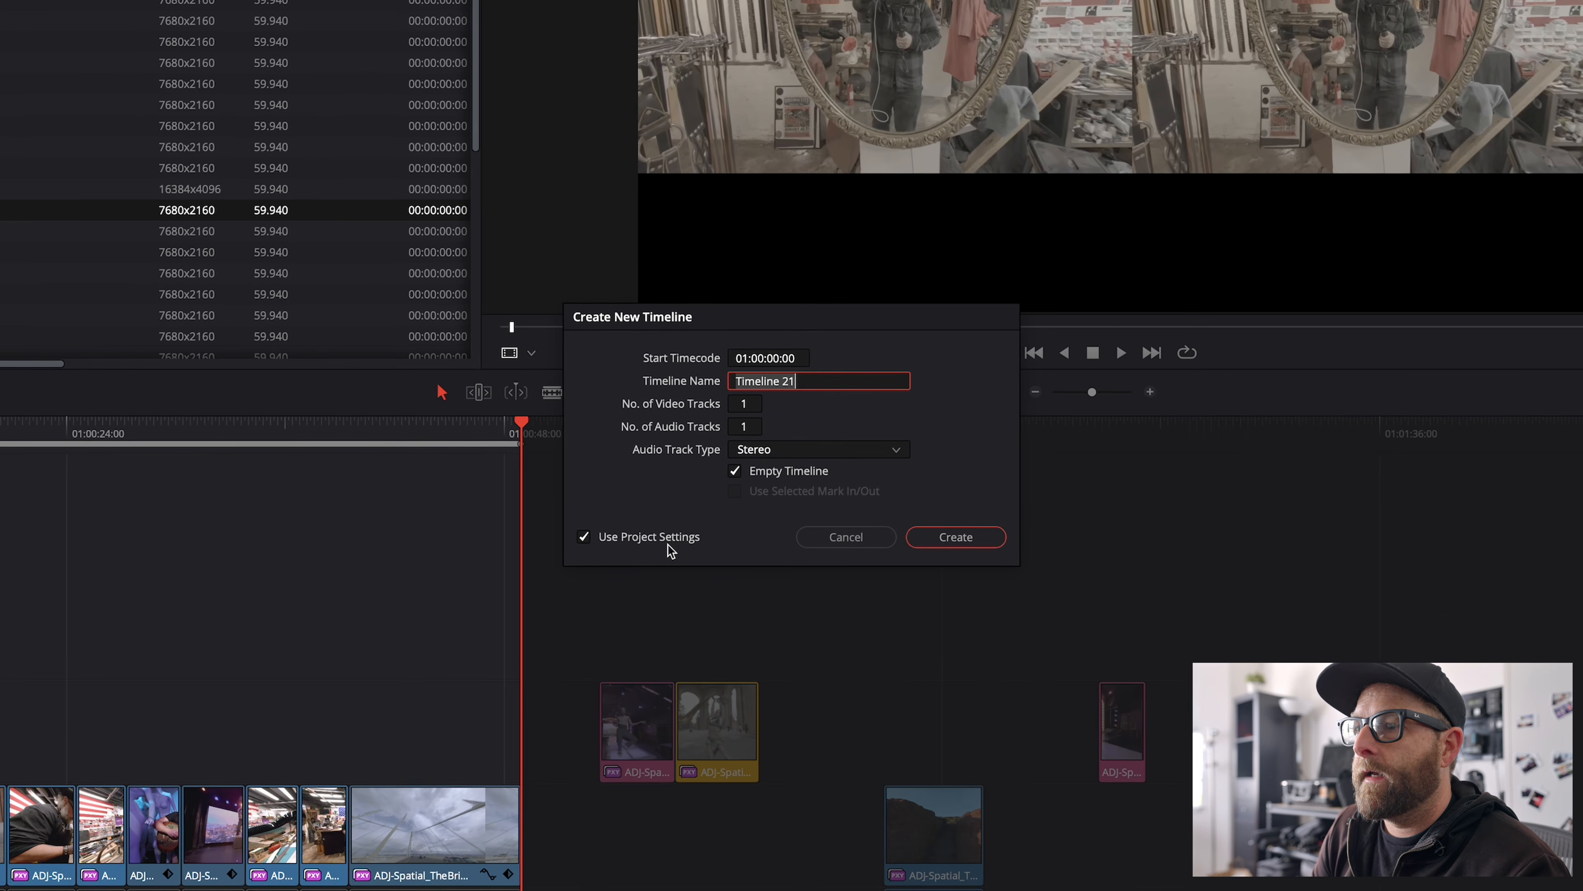
left_click(666, 540)
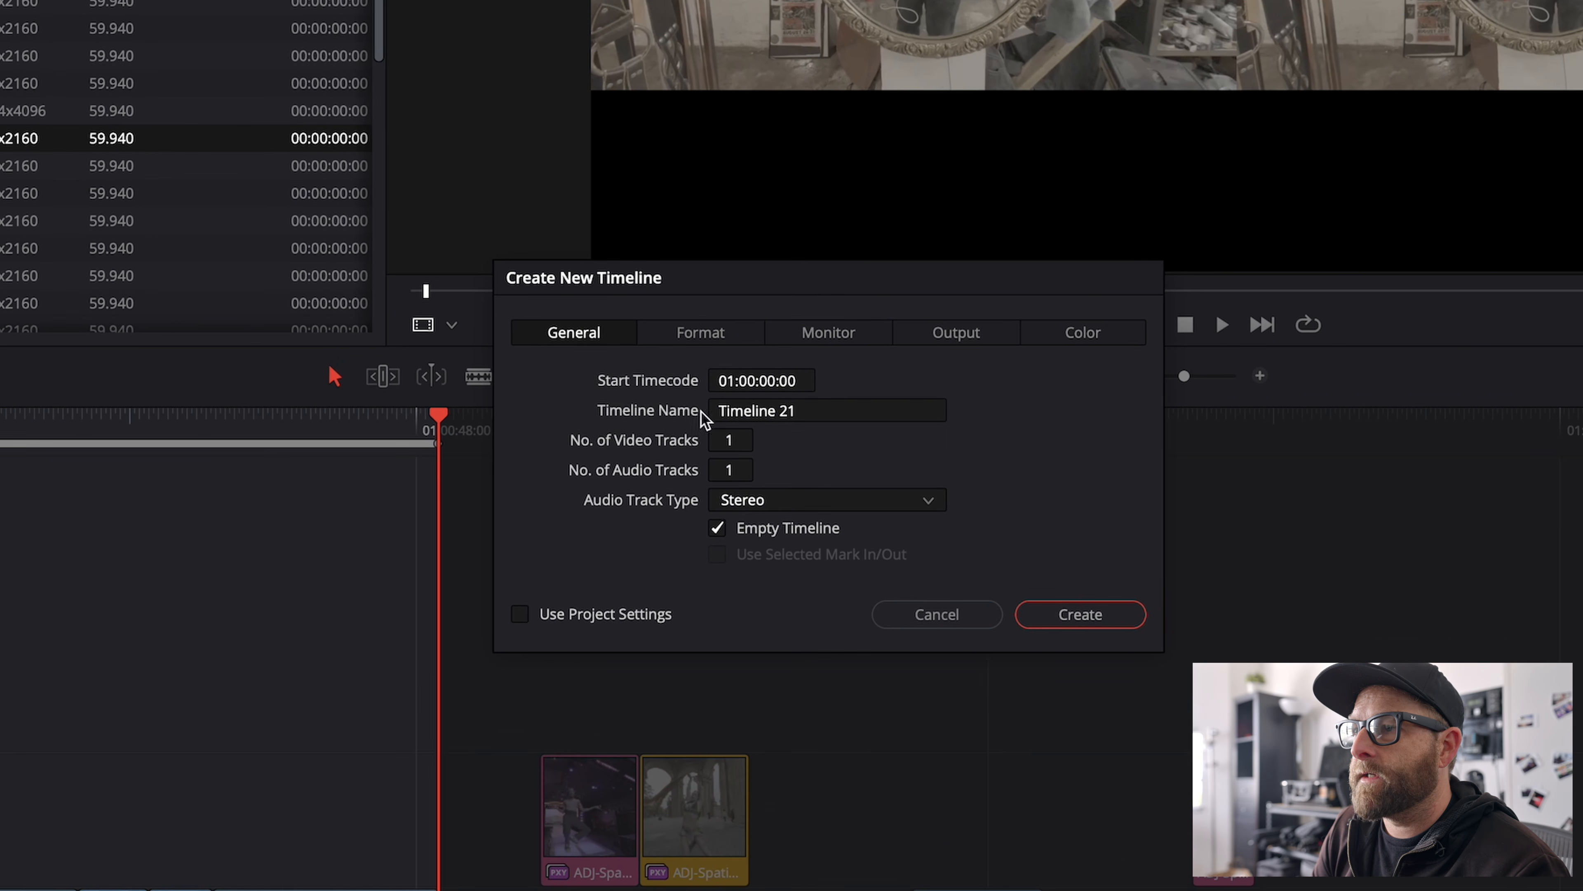
left_click(722, 358)
left_click(762, 378)
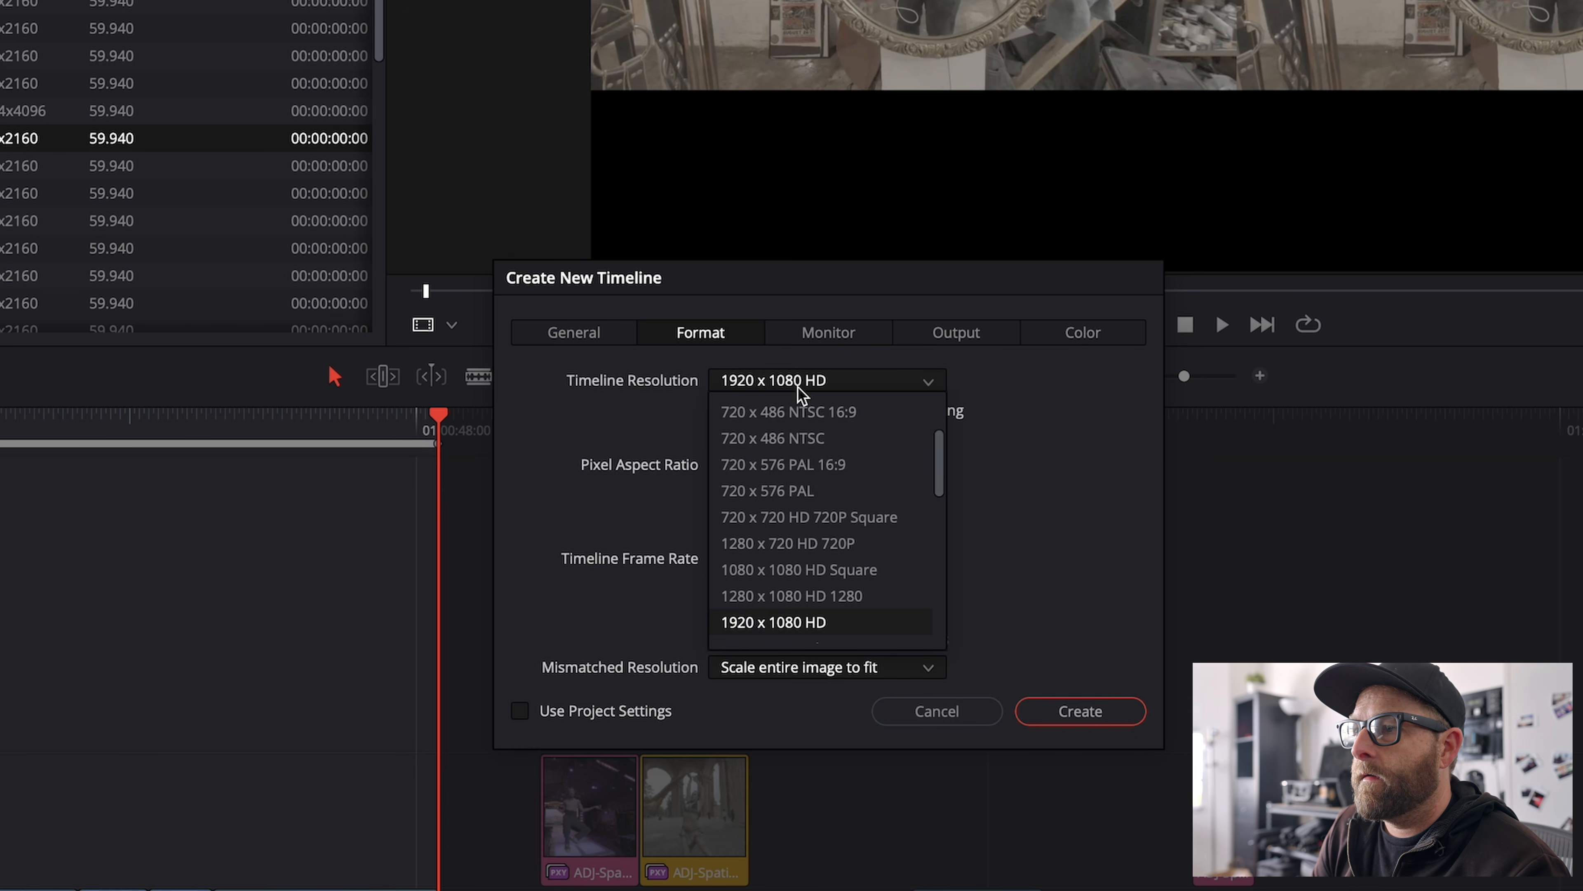
scroll(821, 536, "down", 2)
scroll(822, 541, "down", 3)
scroll(822, 539, "up", 10)
left_click(789, 408)
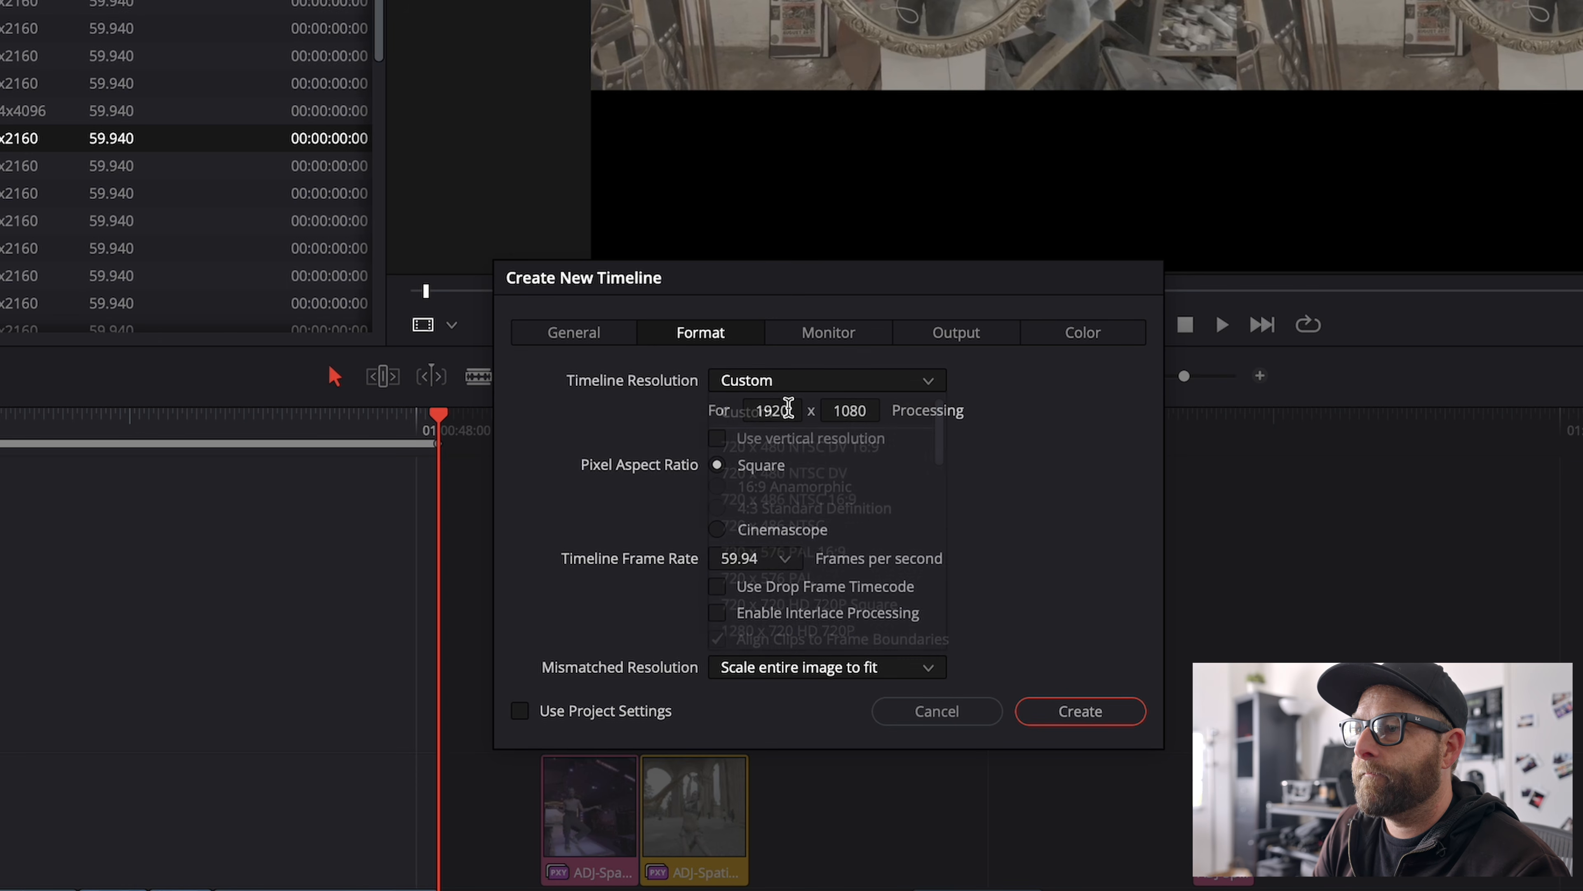
Set the custom timeline resolution to 7680 x 2160 and create the timeline.
left_click(755, 410)
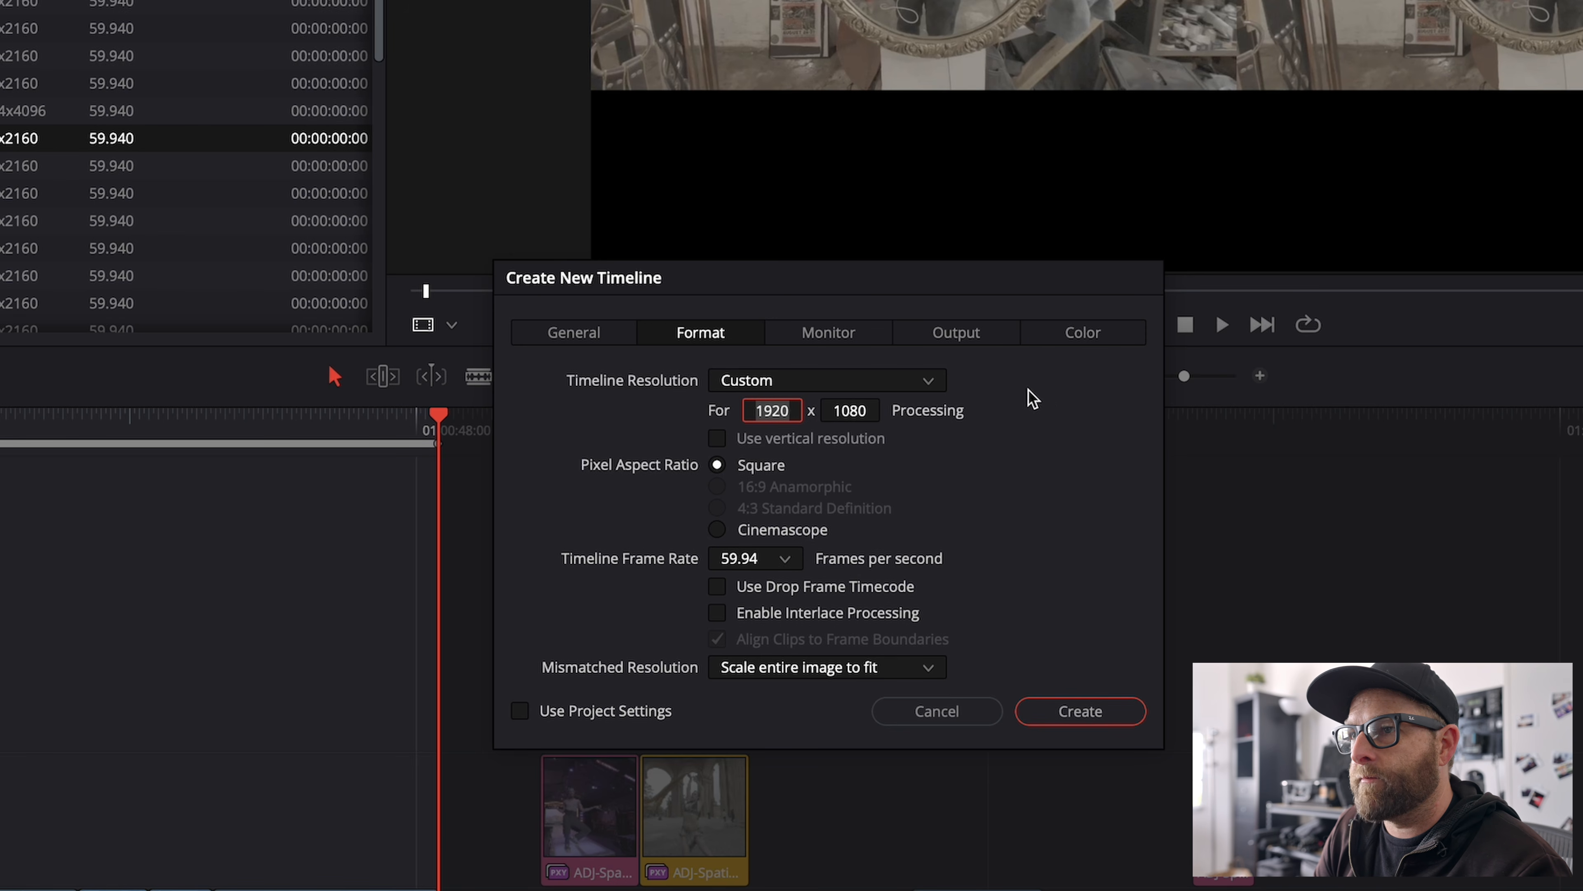
key("BackSpace")
key("BackSpace")
key("BackSpace")
key("BackSpace")
type("7680")
key("Tab")
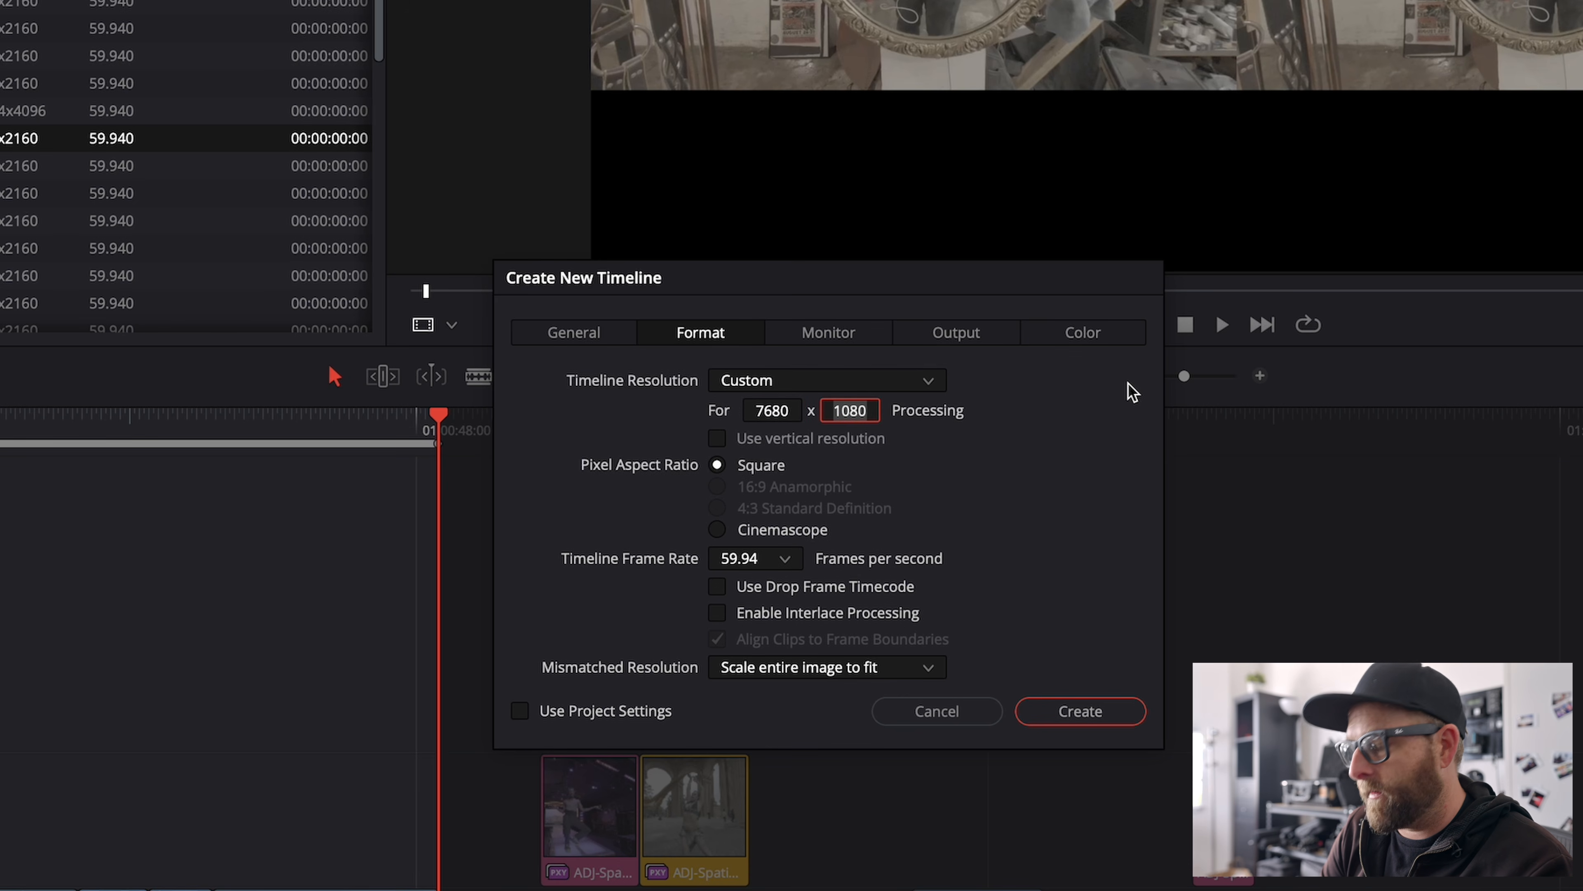
key("BackSpace")
key("BackSpace")
key("BackSpace")
key("BackSpace")
type("1")
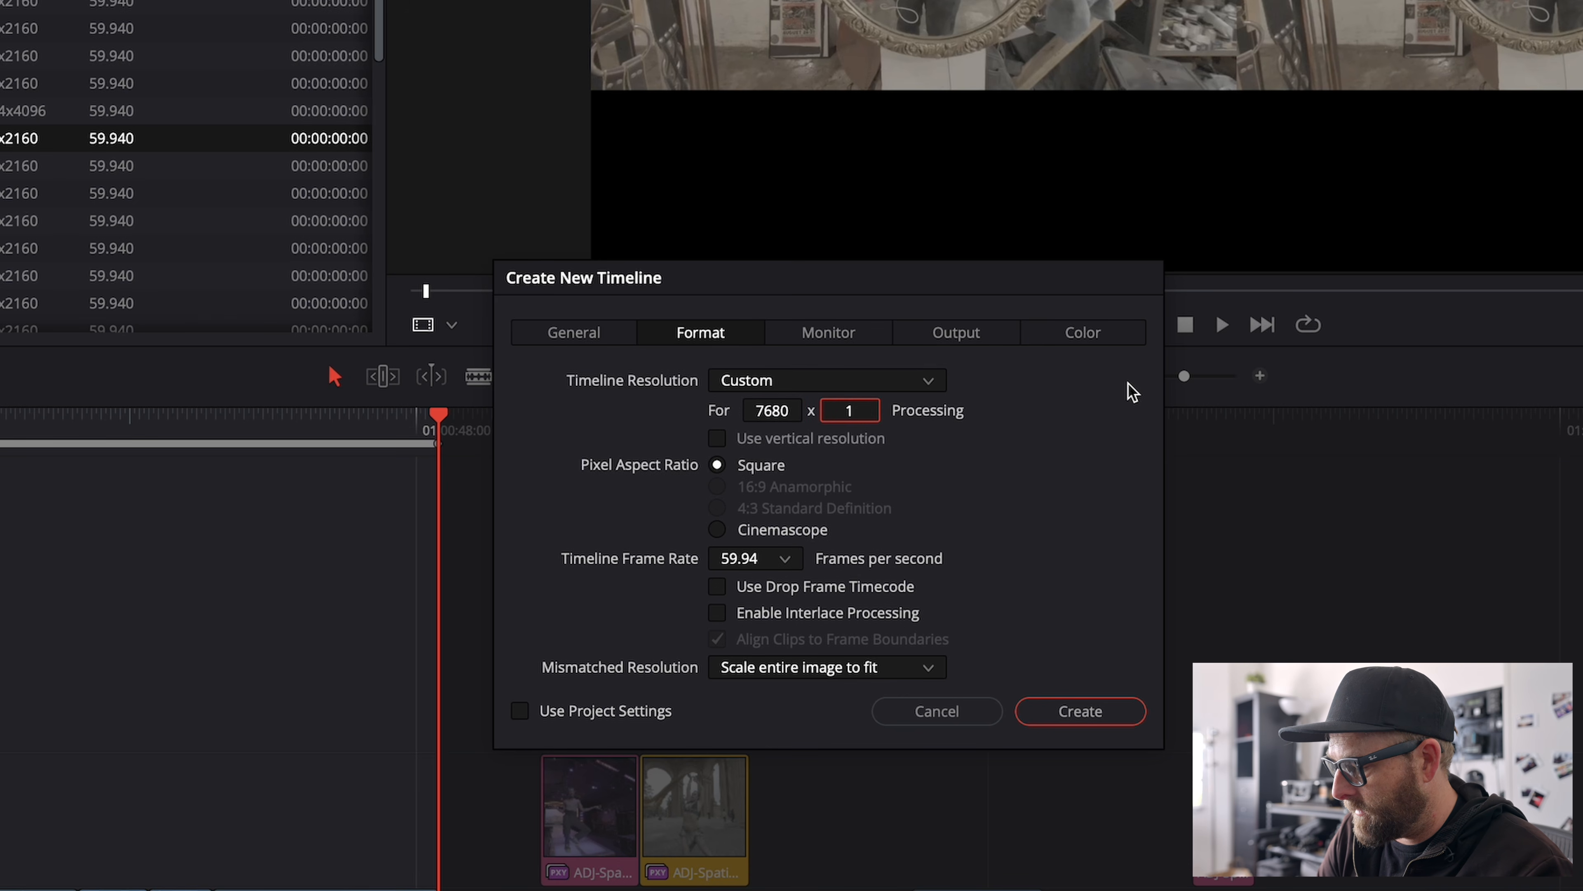
type("2160")
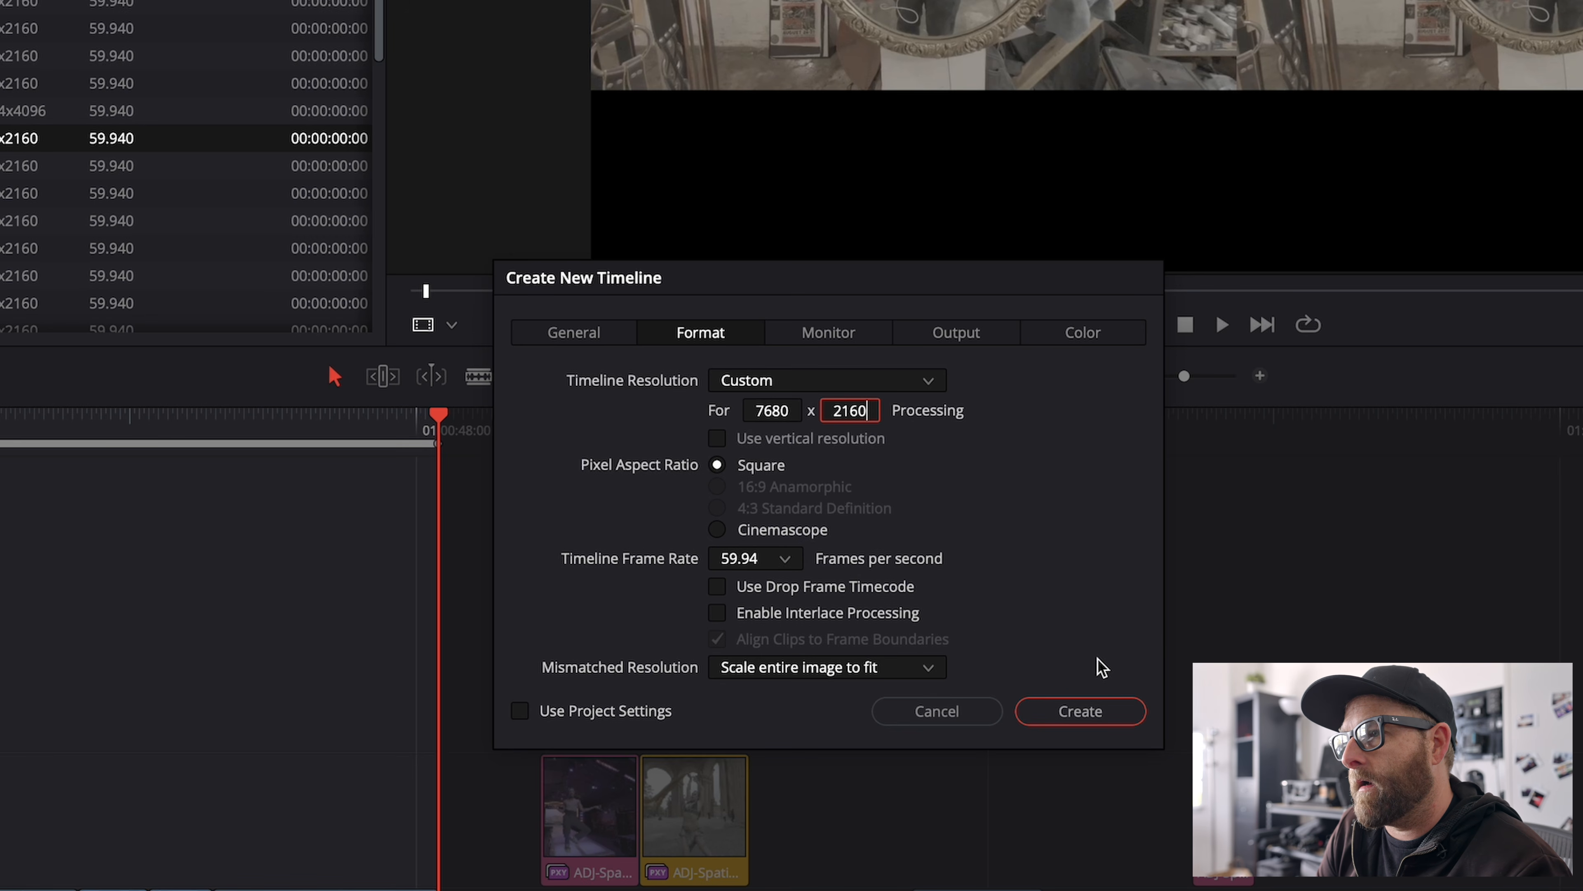
left_click(1104, 711)
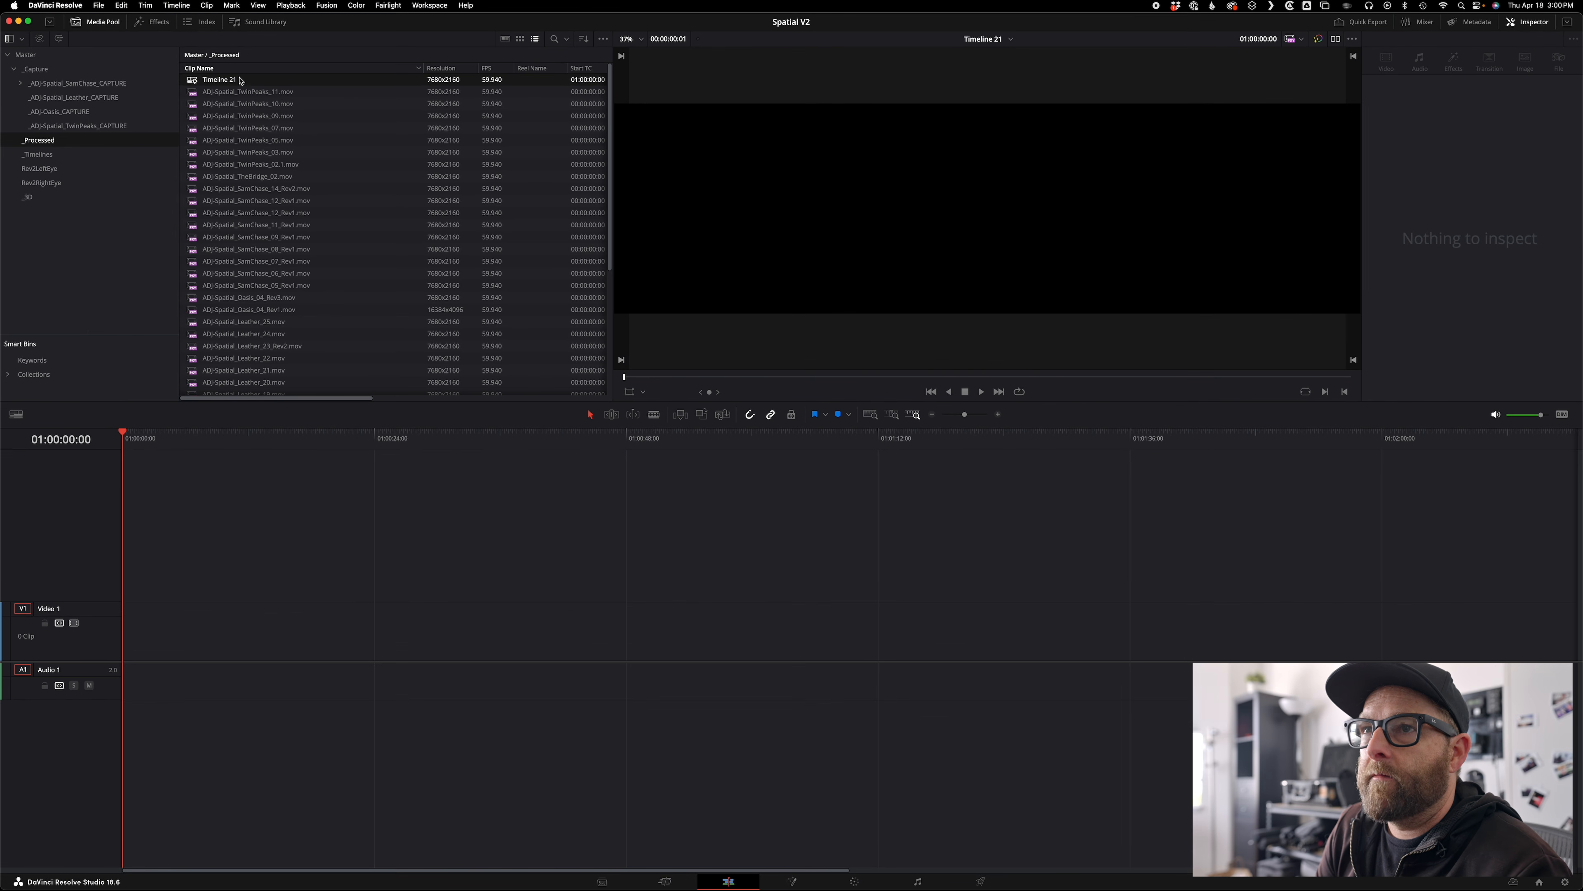
Rename the new timeline as Tutorial.
left_click(239, 80)
type("Tutorial")
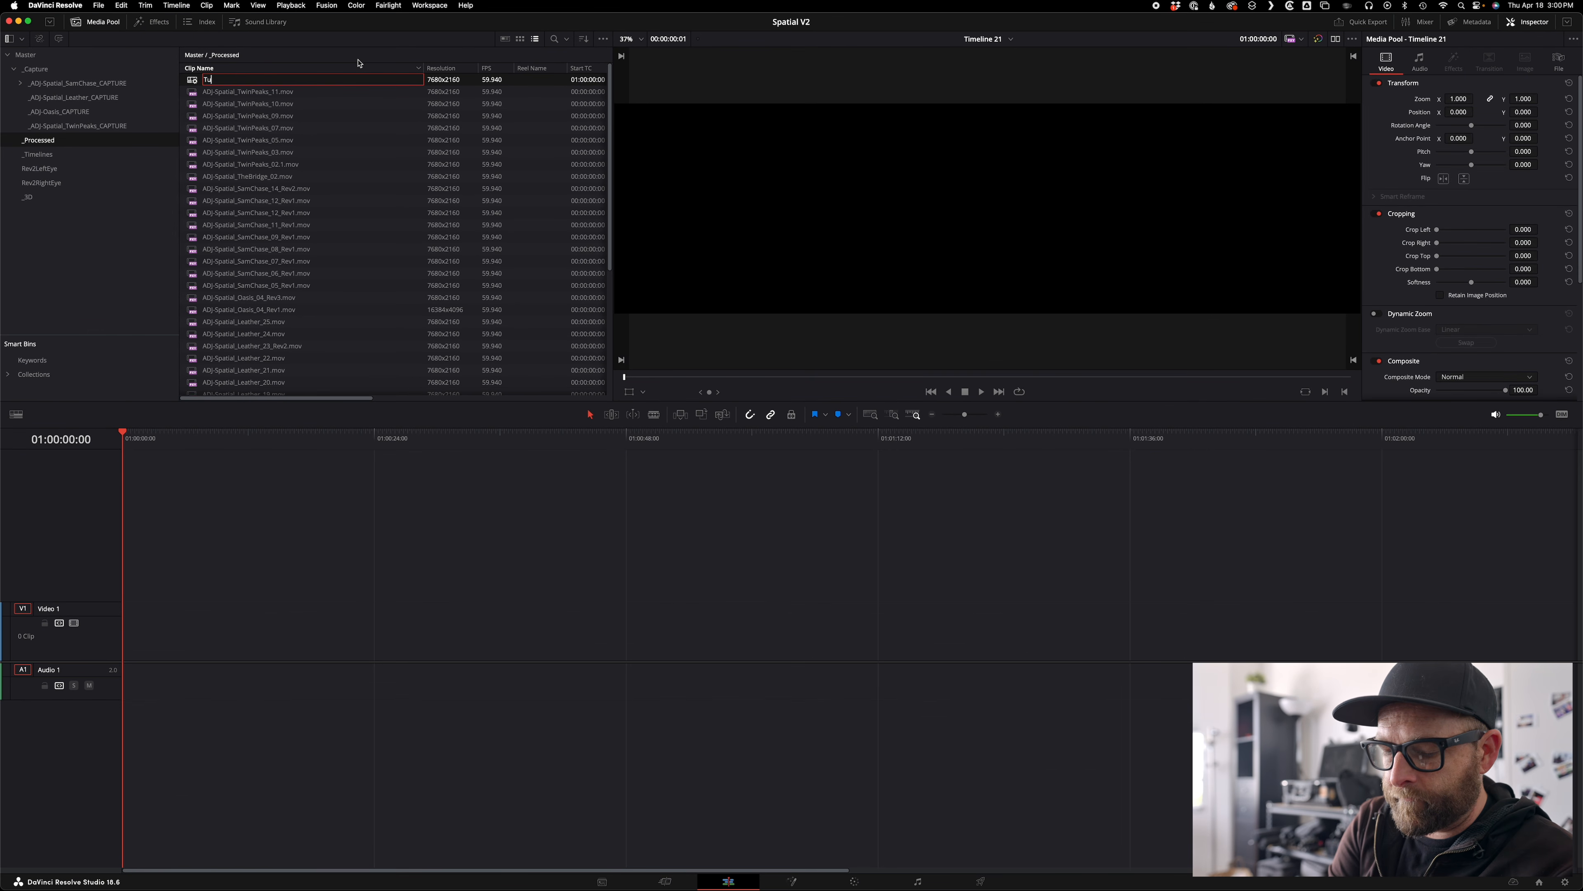
key("Return")
Place ADJ-Spatial_Leather_15.mov at the start of Video 1 and move the playhead to 01:00:19:18 within the clip.
scroll(258, 237, "down", 5)
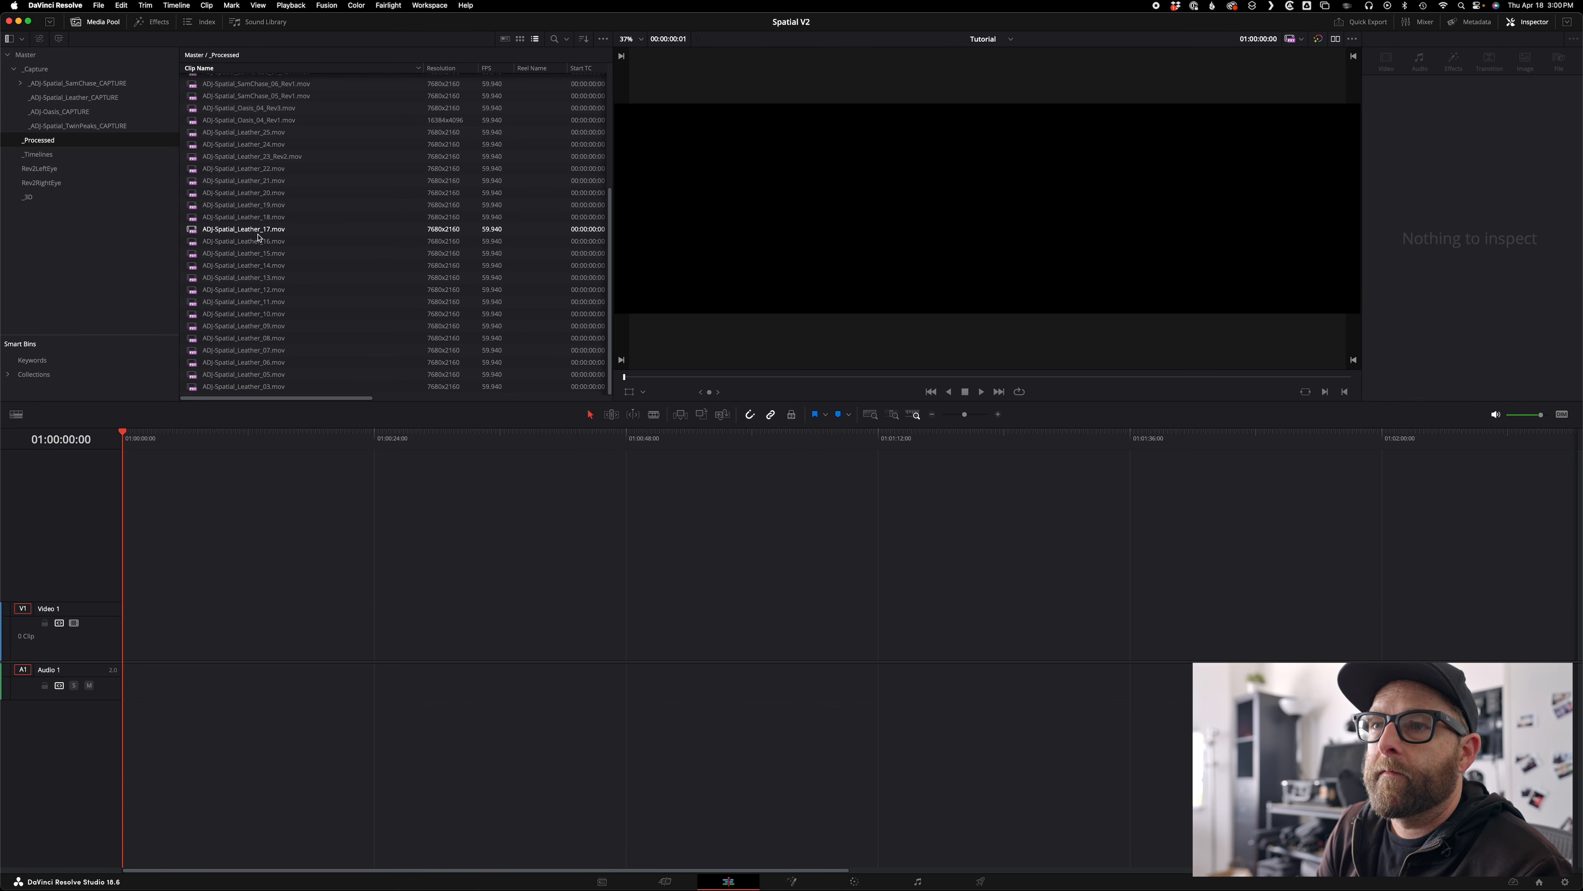
left_click(269, 254)
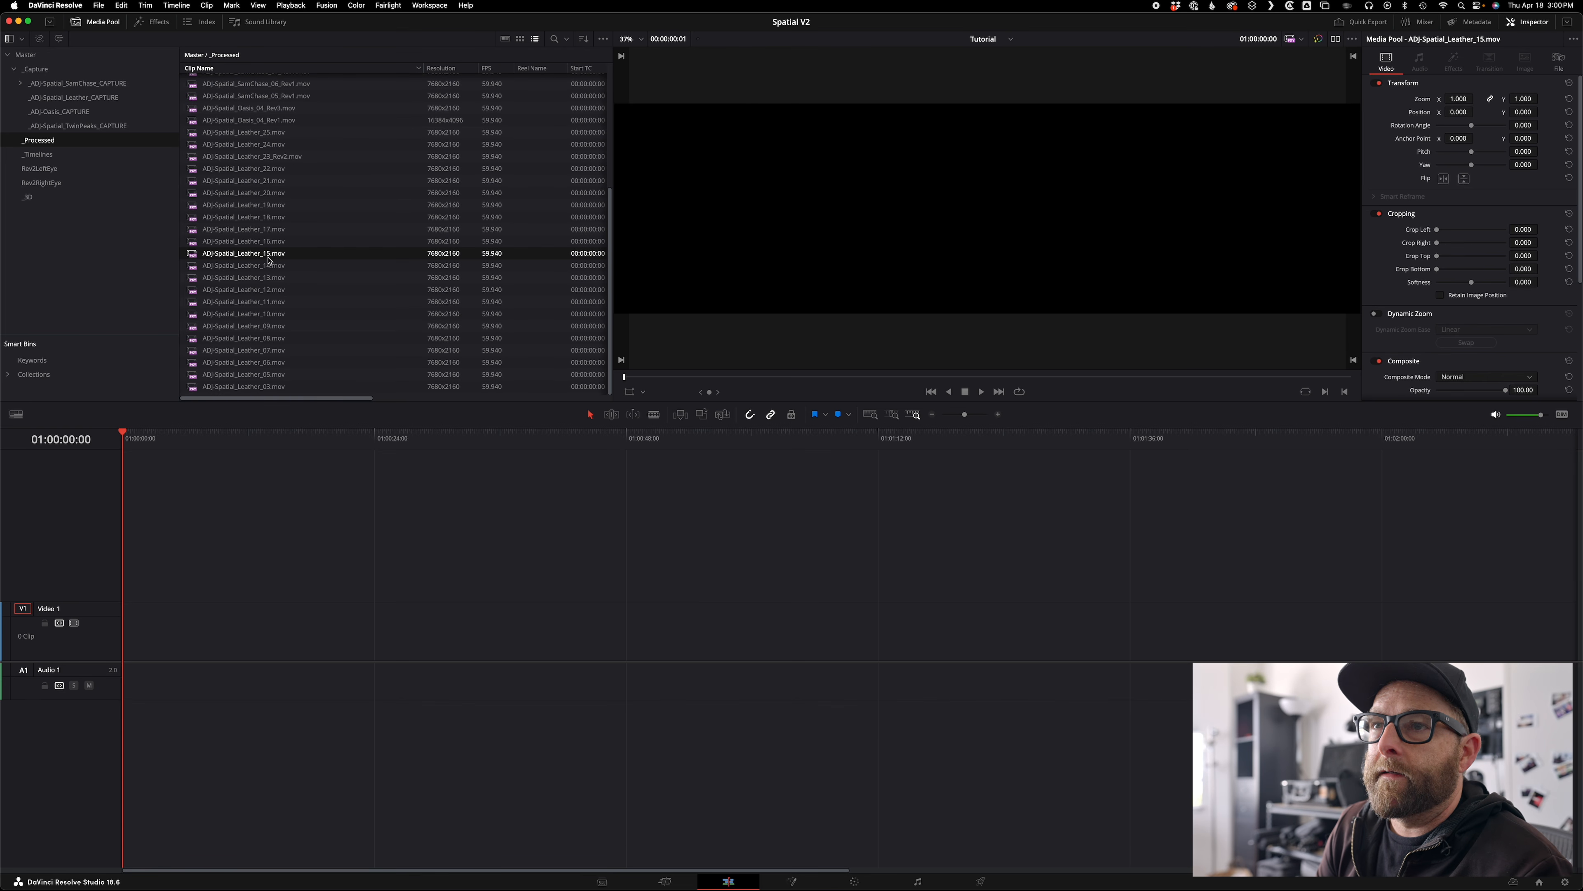
left_click_drag(235, 257, 357, 658)
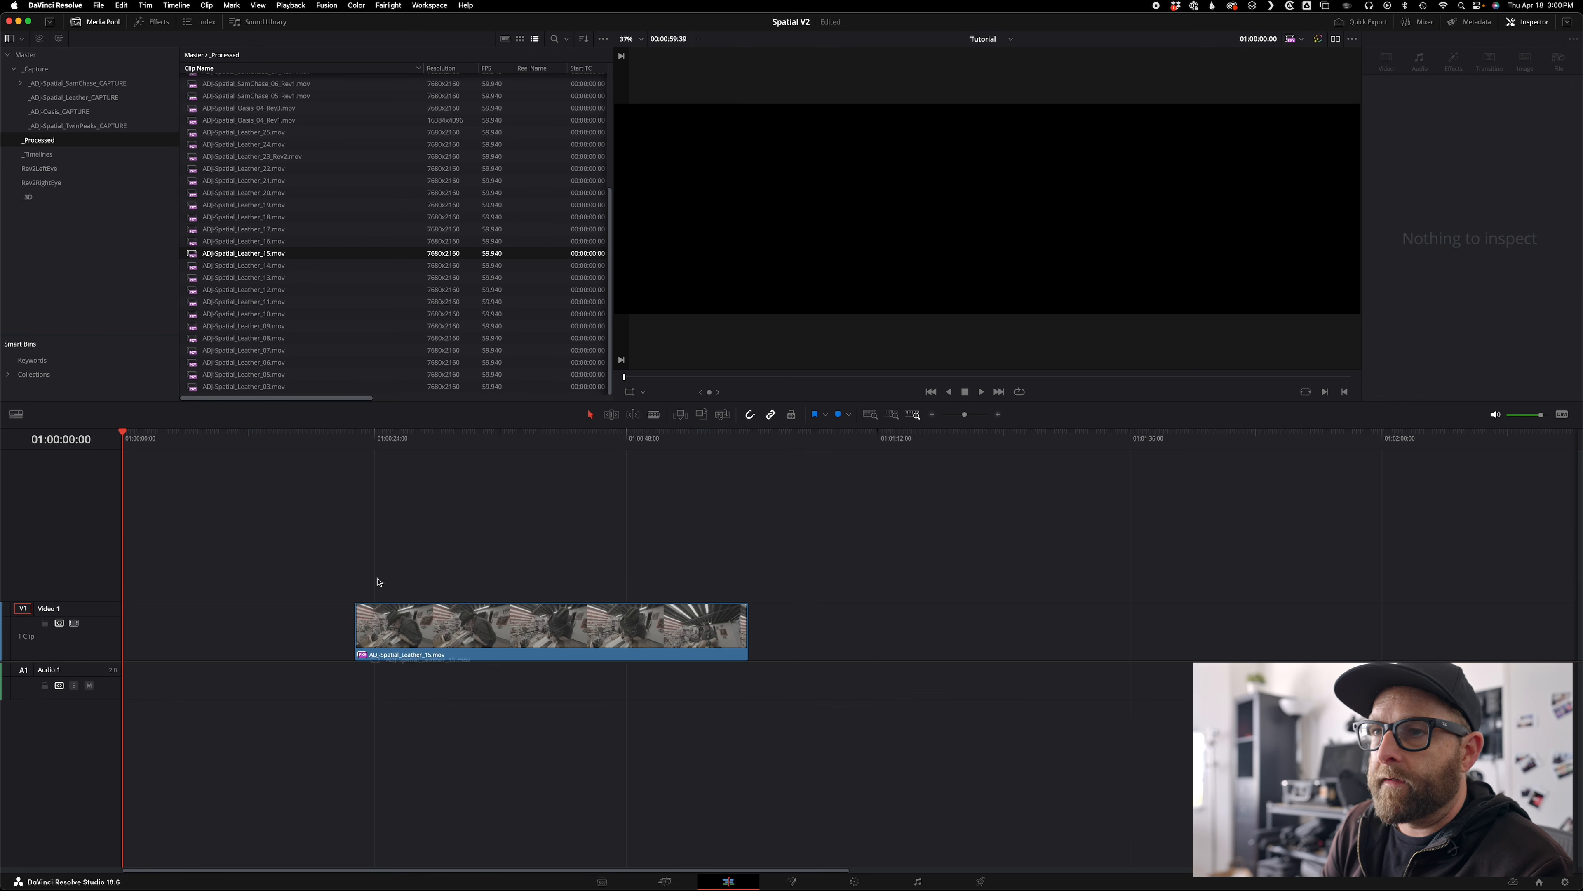
left_click_drag(384, 436, 589, 498)
left_click_drag(602, 622, 237, 623)
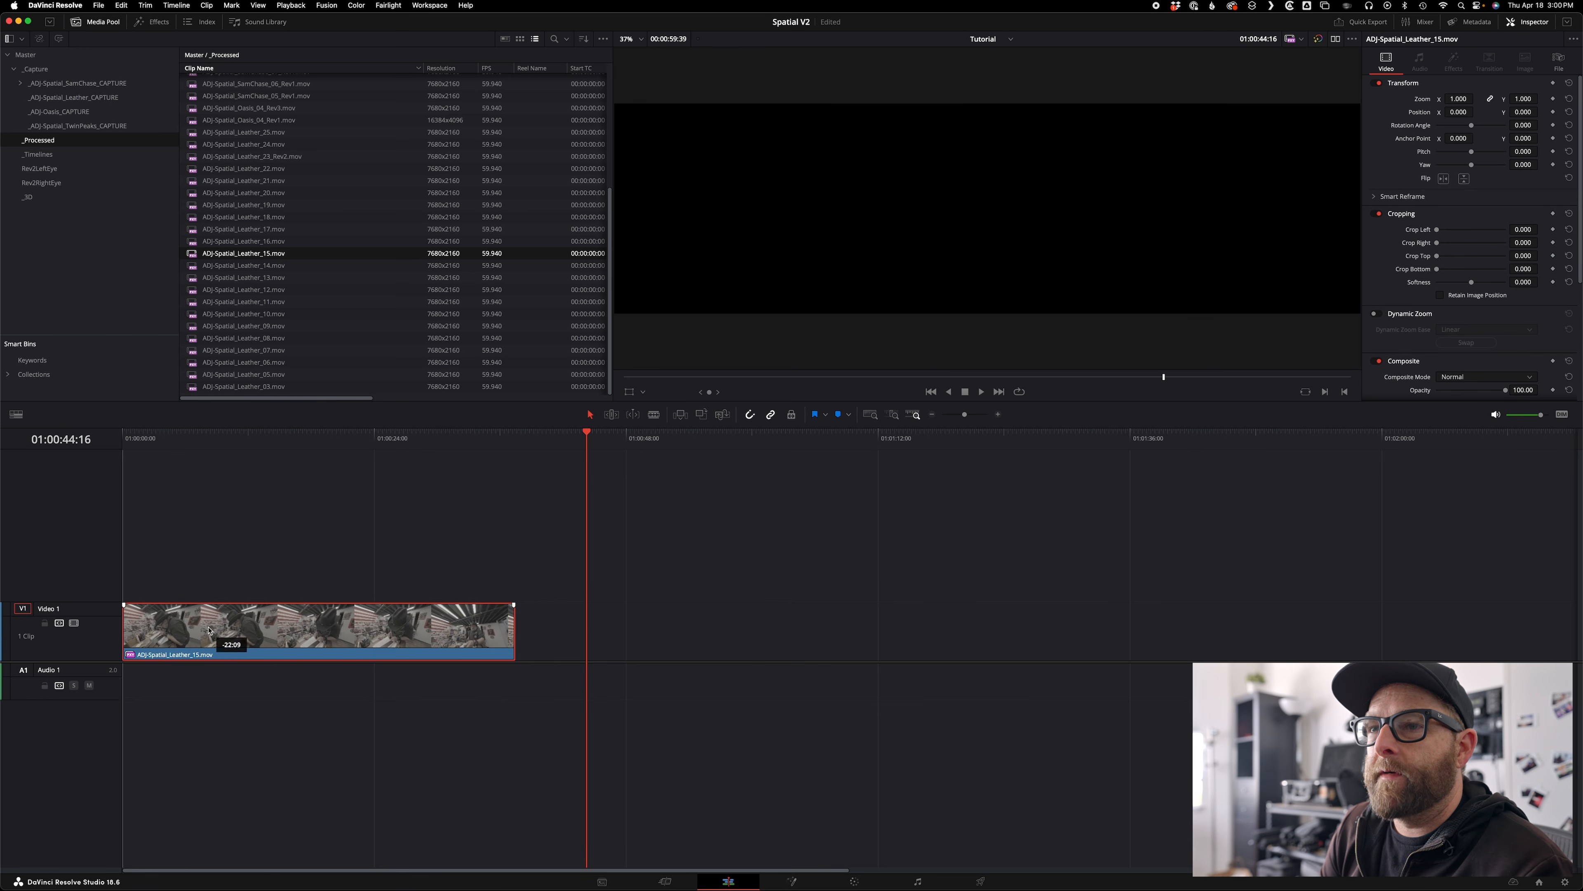
left_click_drag(250, 463, 324, 462)
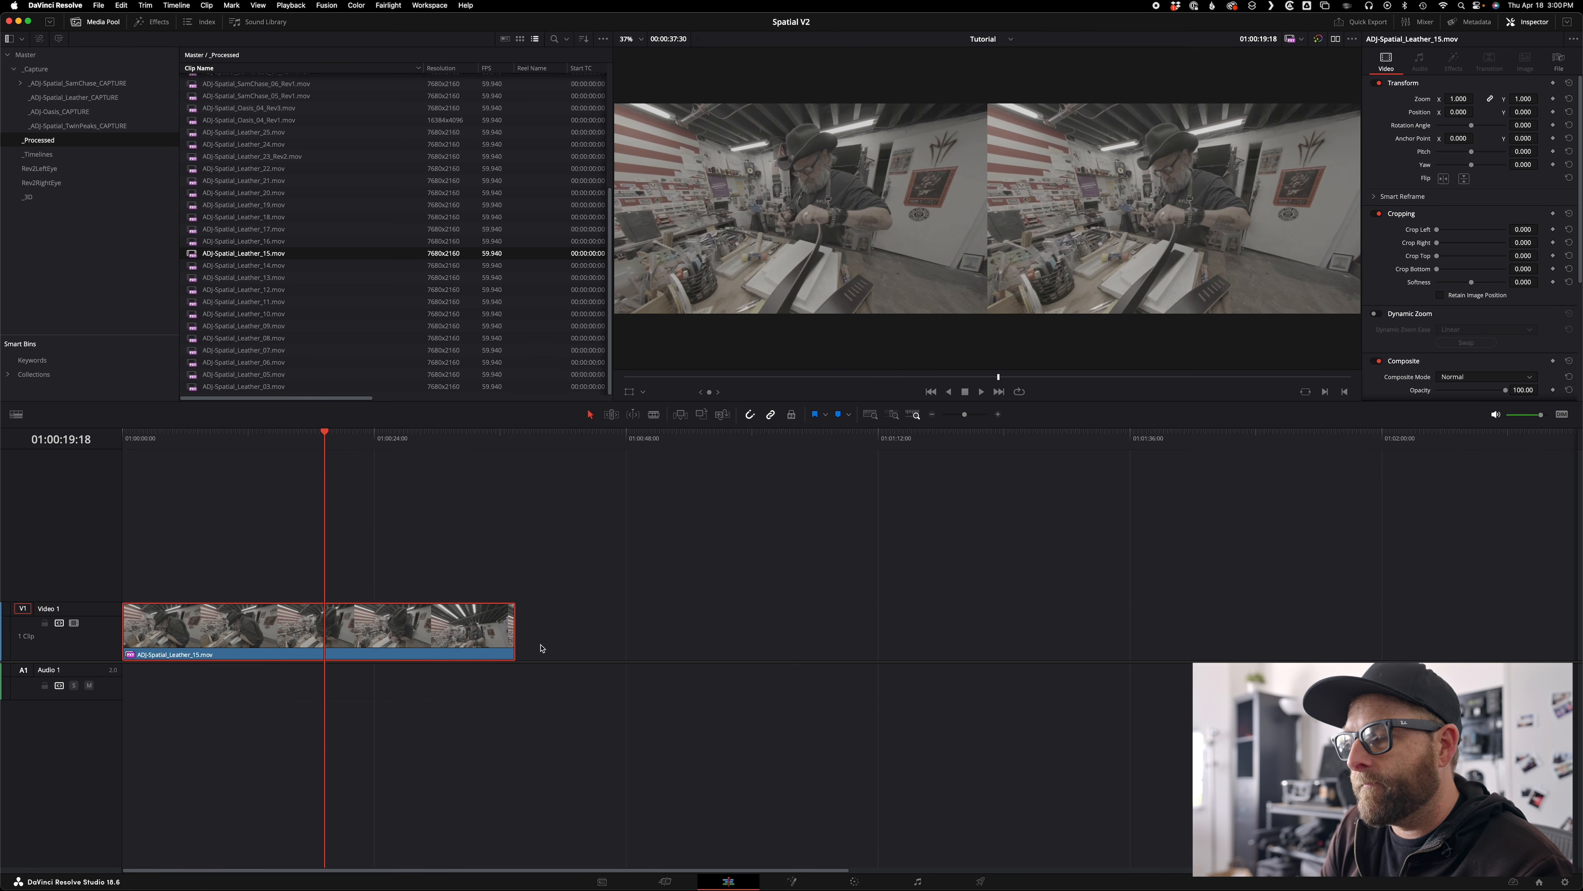
Apply the grade from gallery still 1.1.3 to the clip on the Color page.
left_click(854, 880)
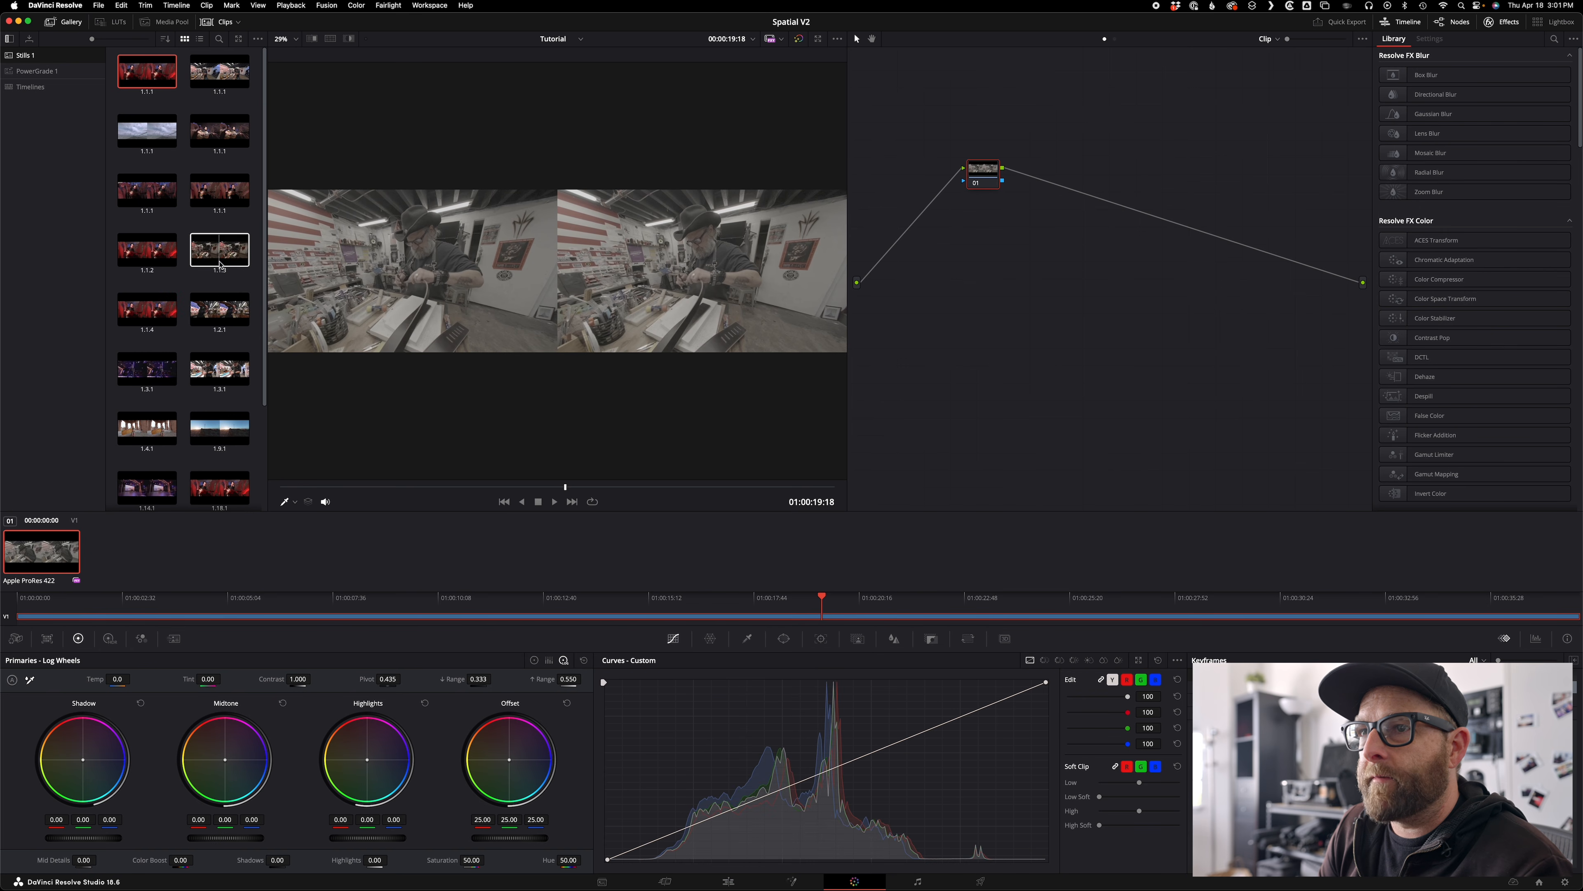
mouse_move(192, 261)
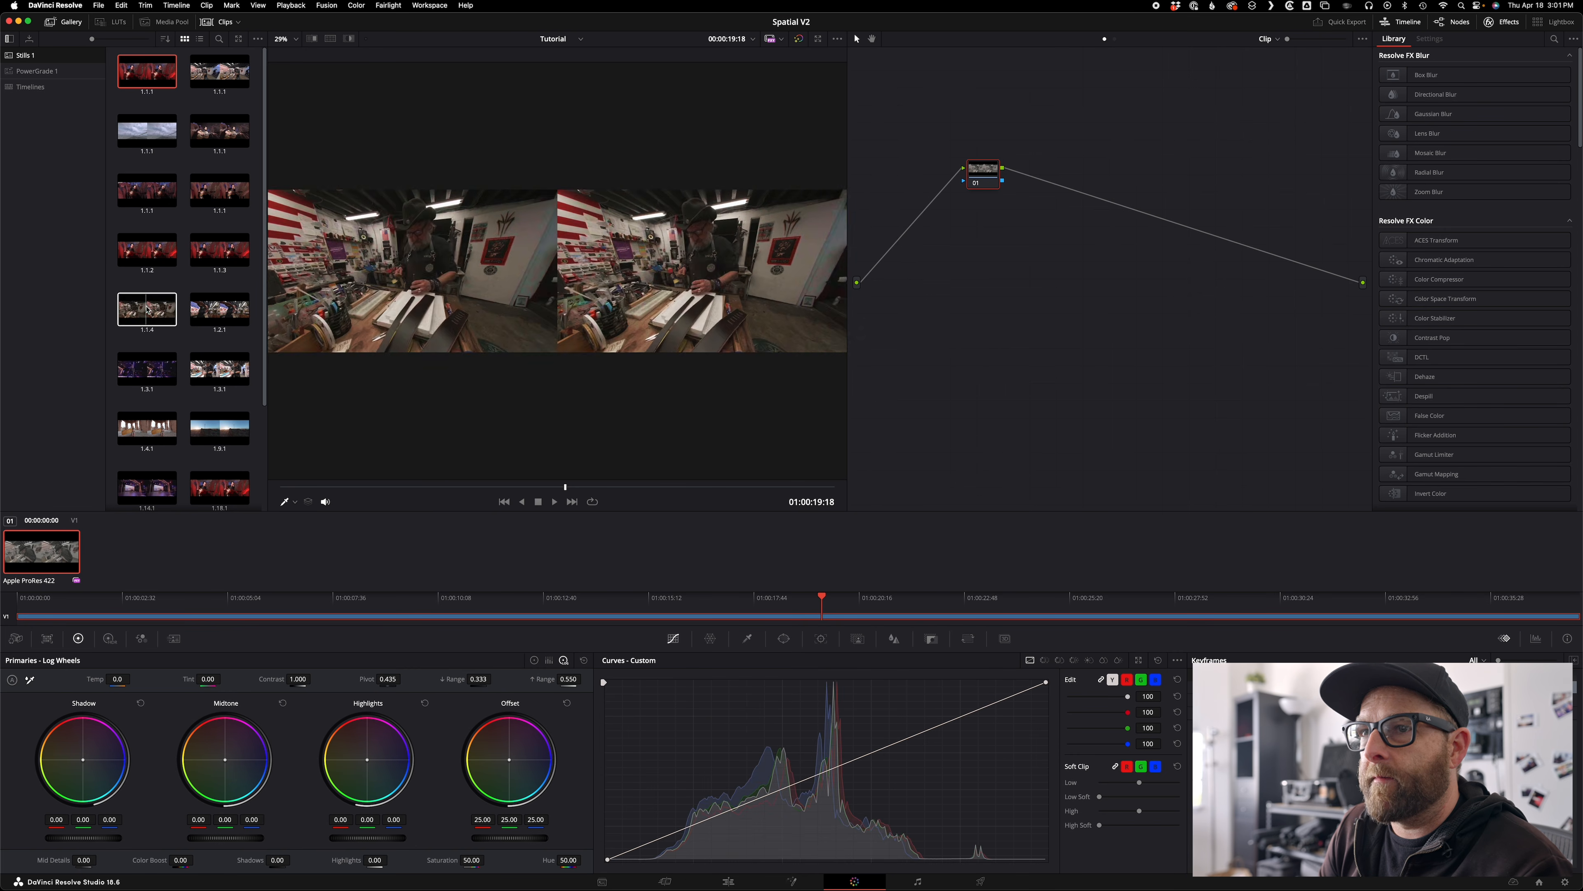
right_click(224, 238)
left_click(247, 279)
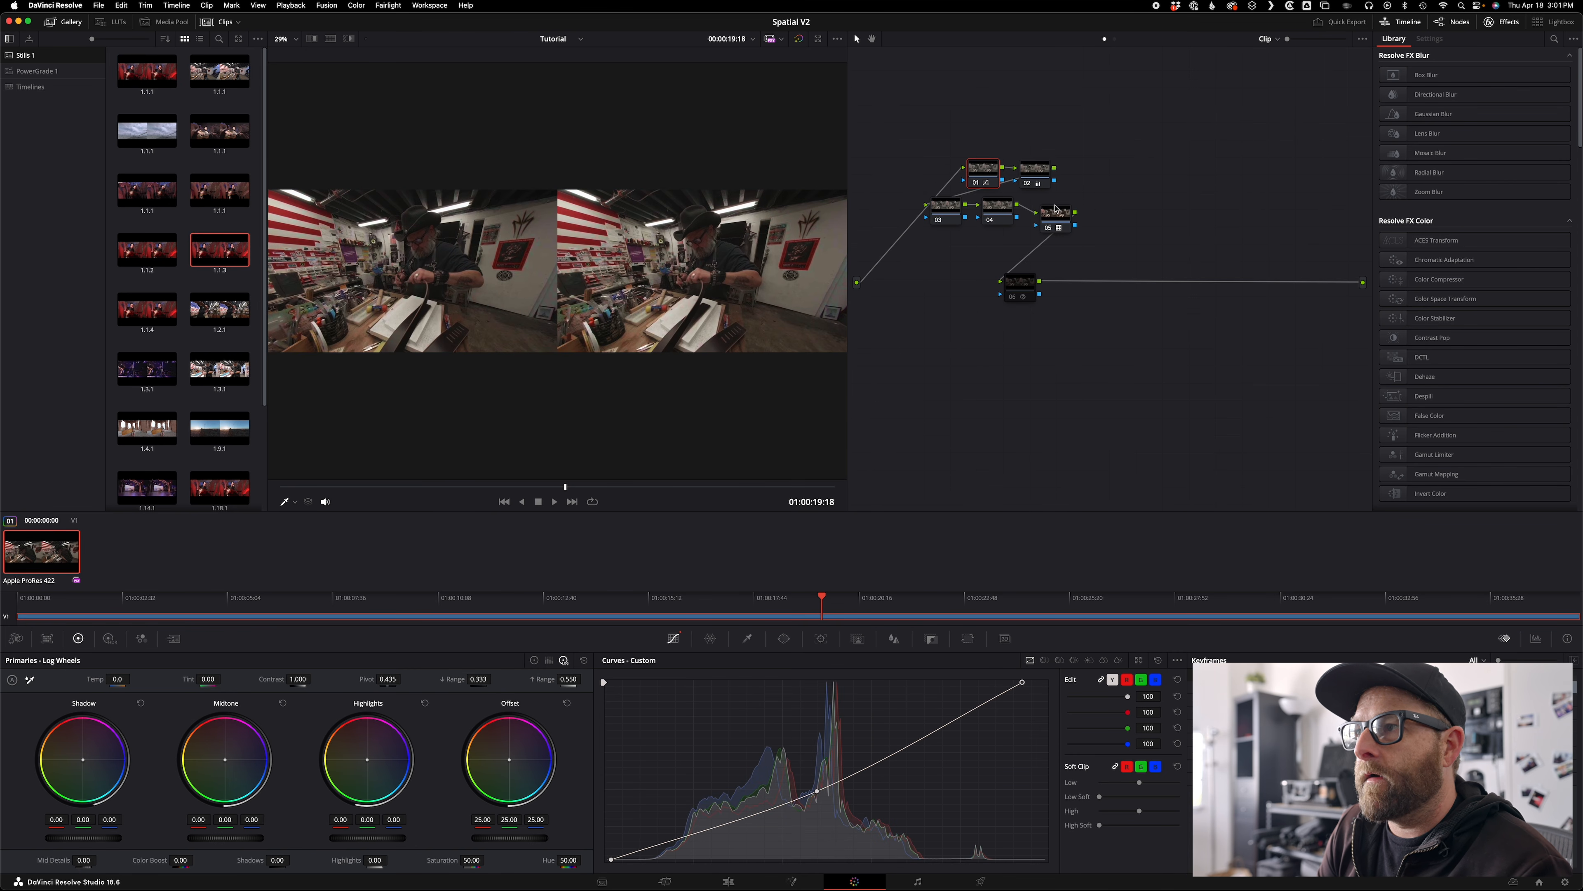
Check which Panasonic LUT is assigned to node 05, leaving the selection as it is.
left_click(1059, 214)
right_click(1062, 221)
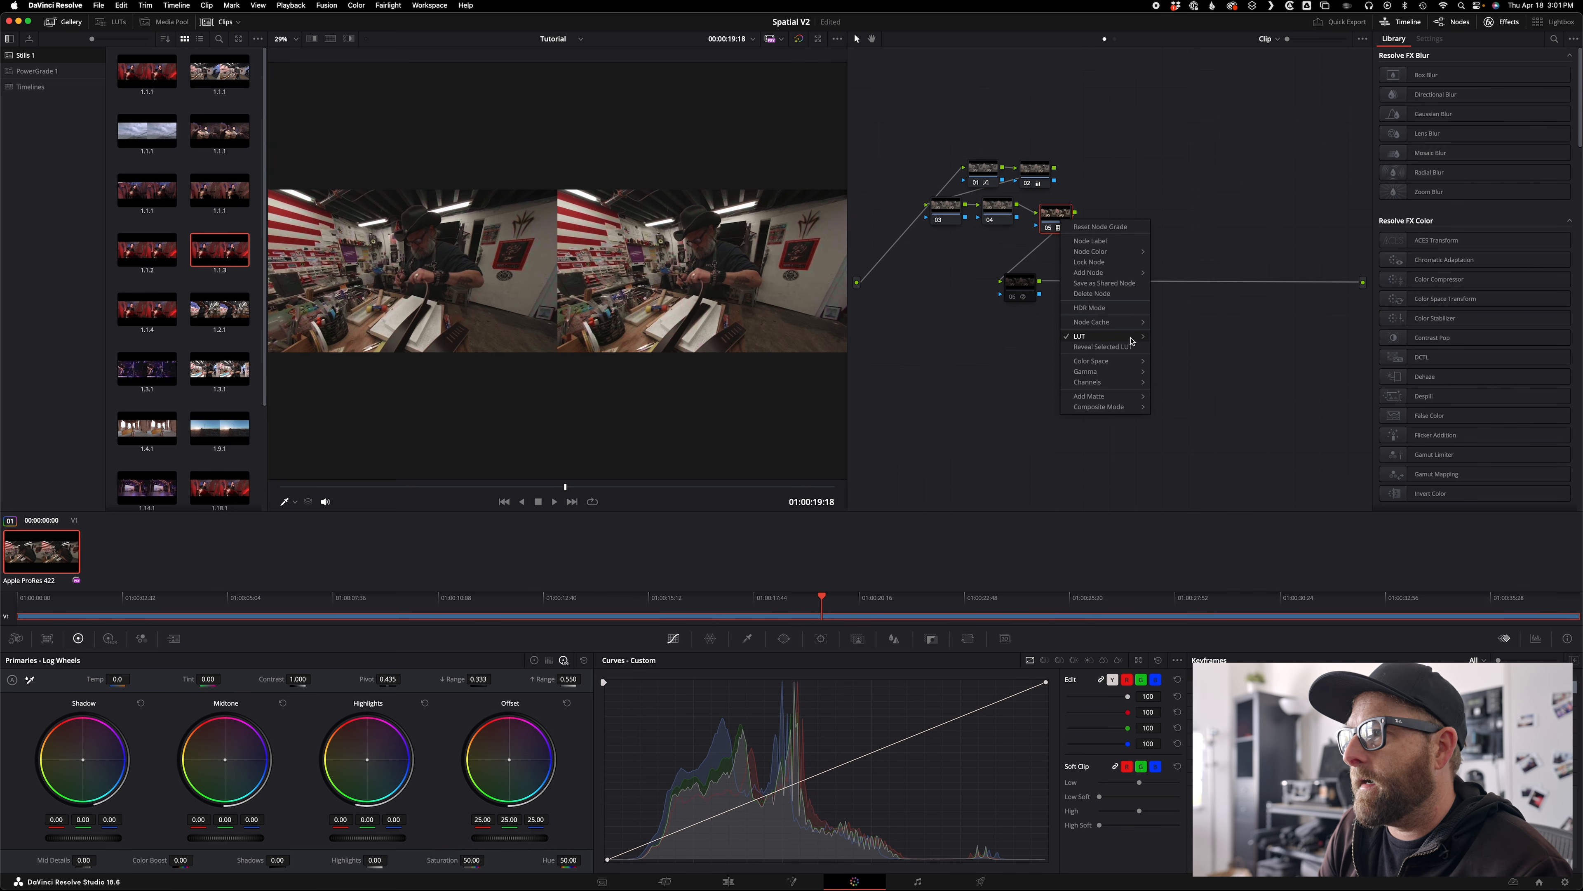
mouse_move(1132, 341)
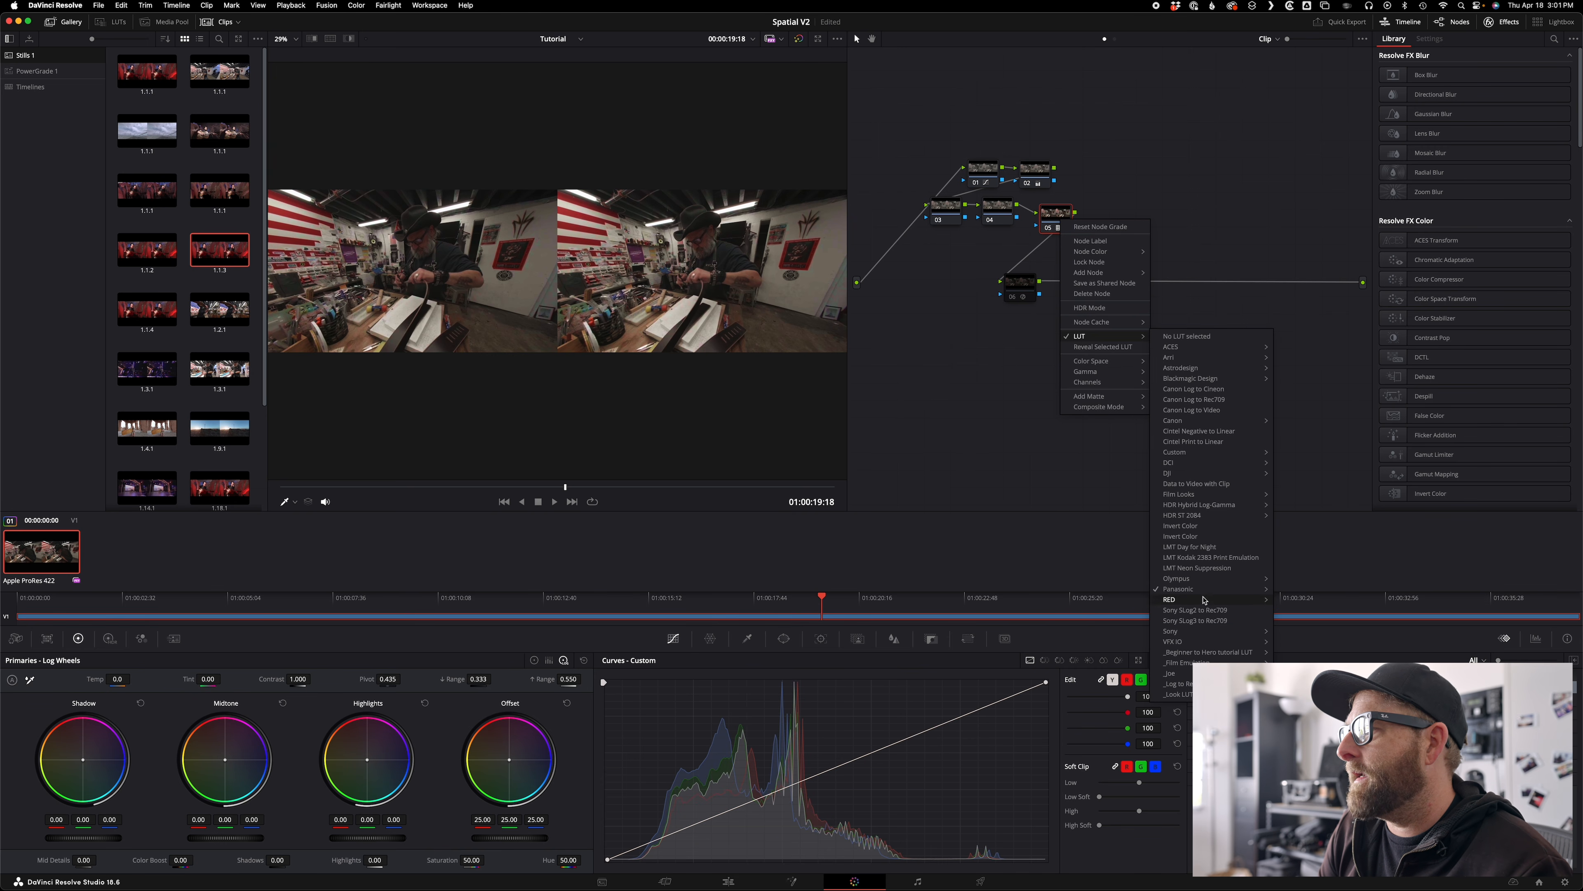
mouse_move(1210, 590)
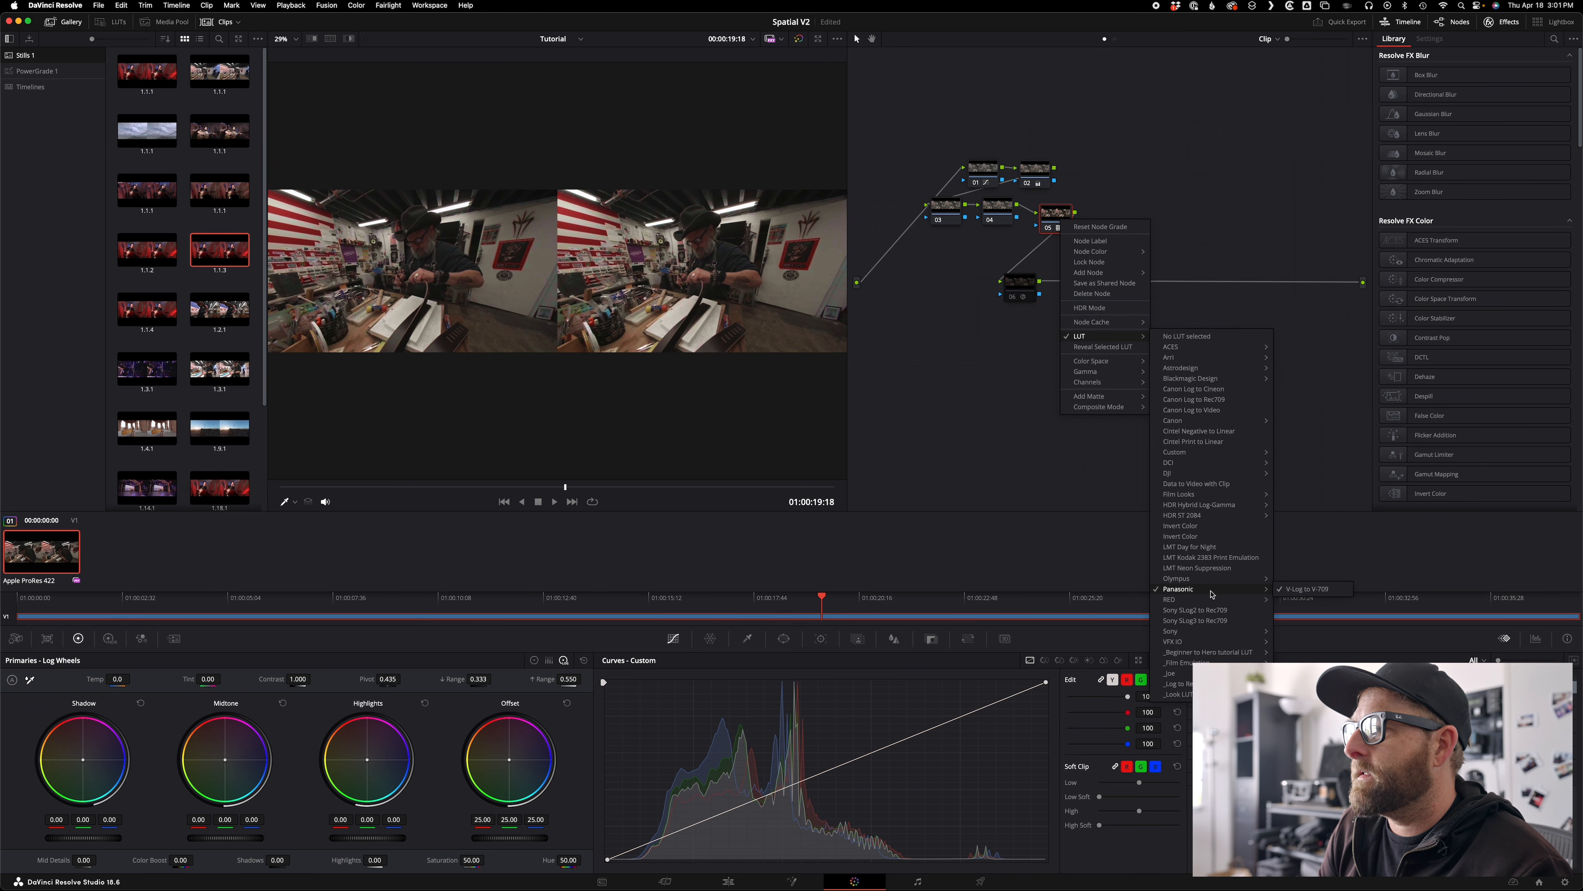
left_click(1047, 499)
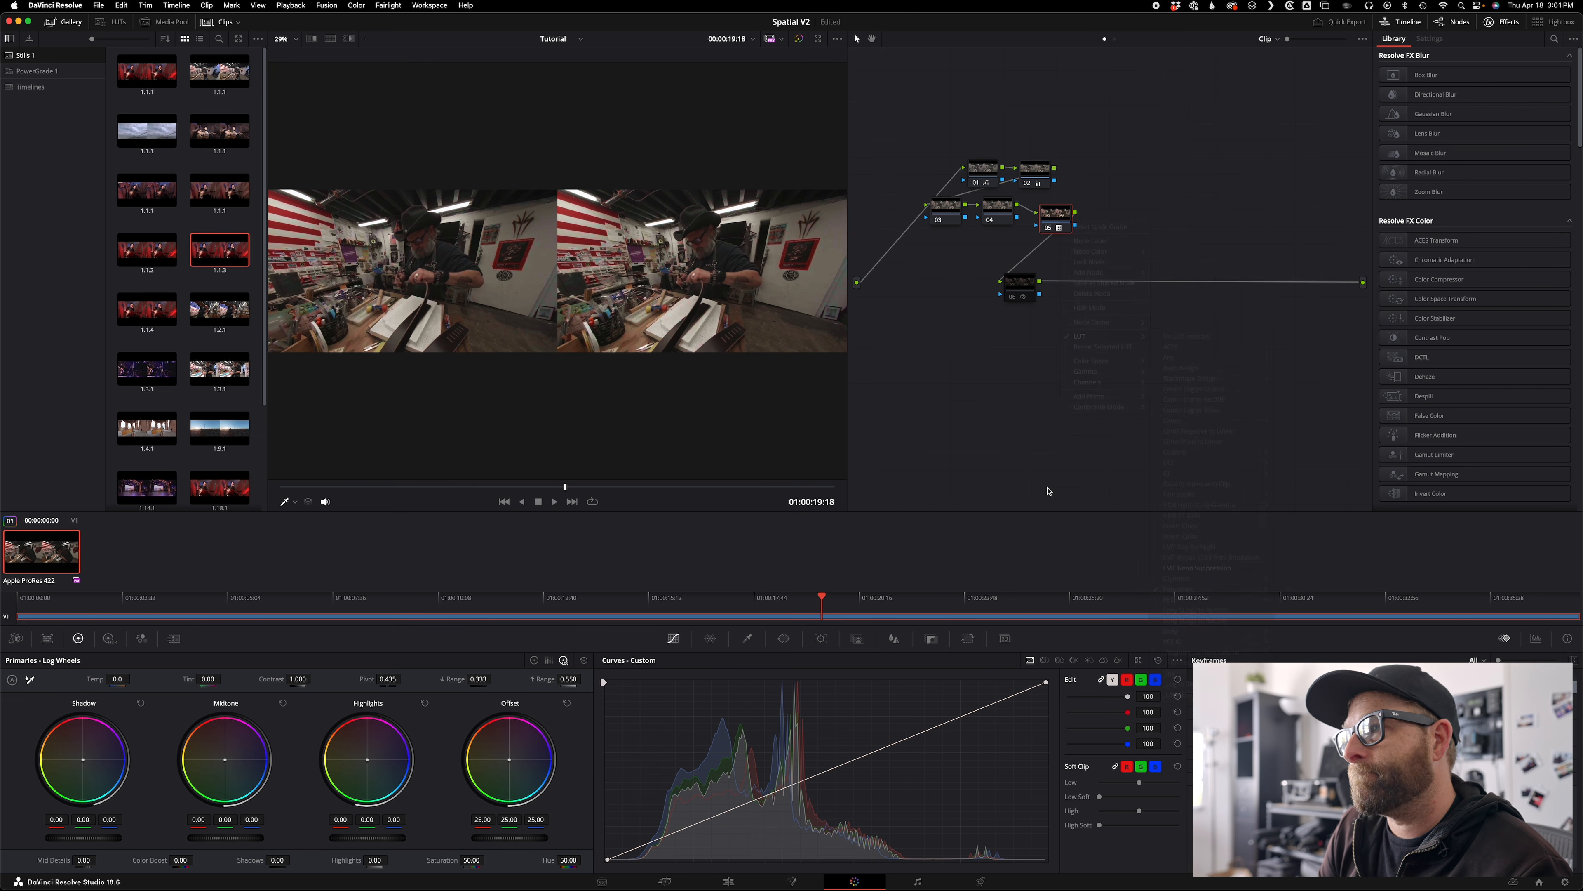
Spread out the node graph: node 05 farther along, the noise reduction node below it, and nodes 03 and 04 lower between them.
left_click_drag(1050, 215, 1220, 218)
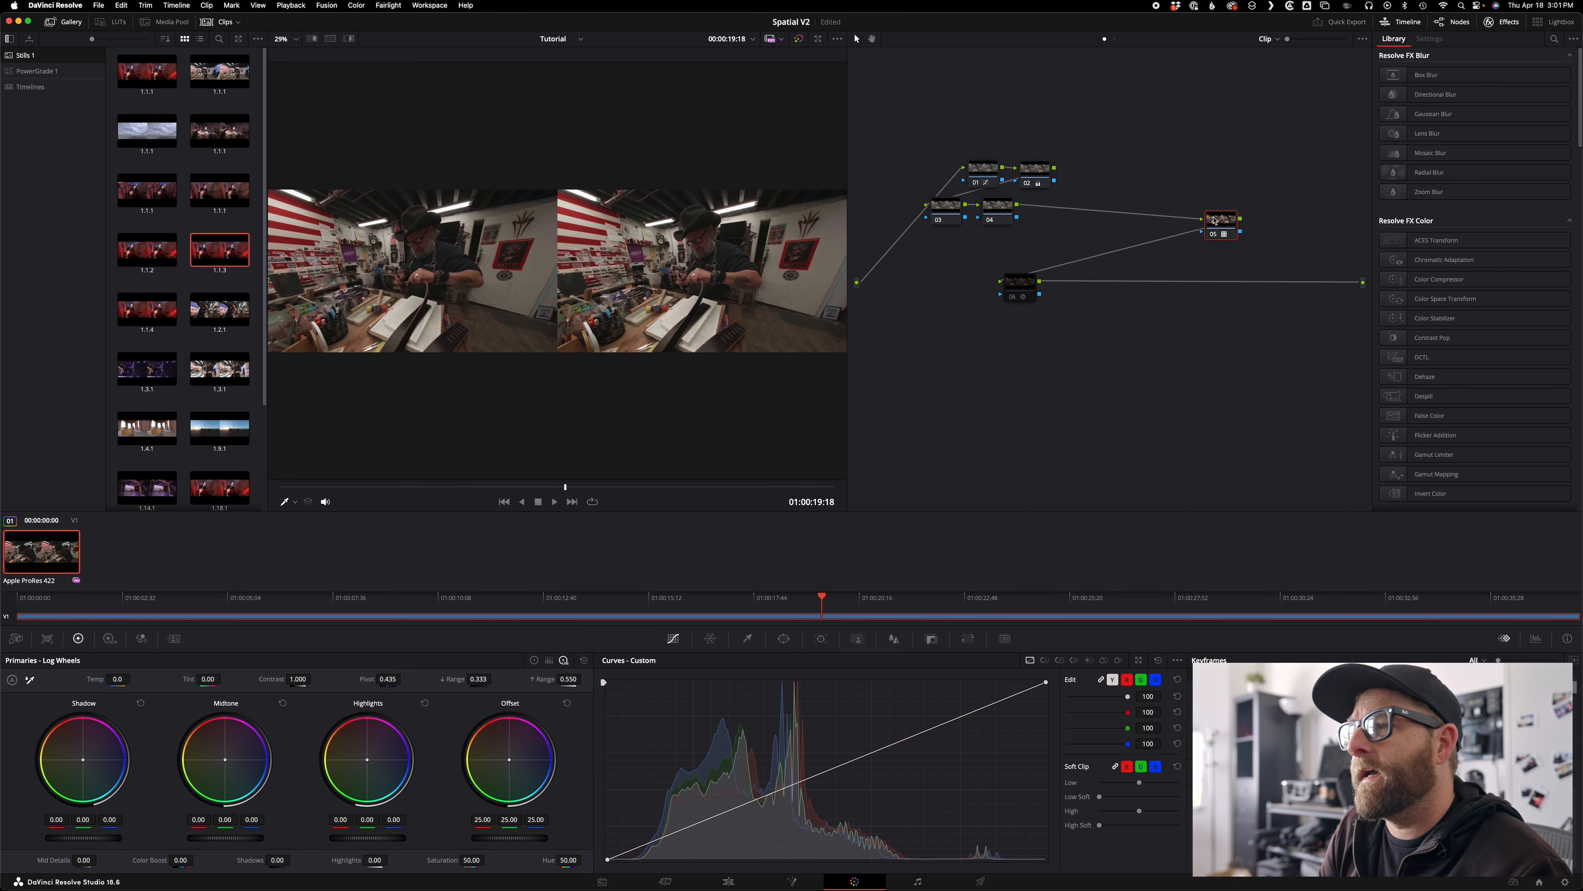
left_click_drag(1028, 285, 1230, 392)
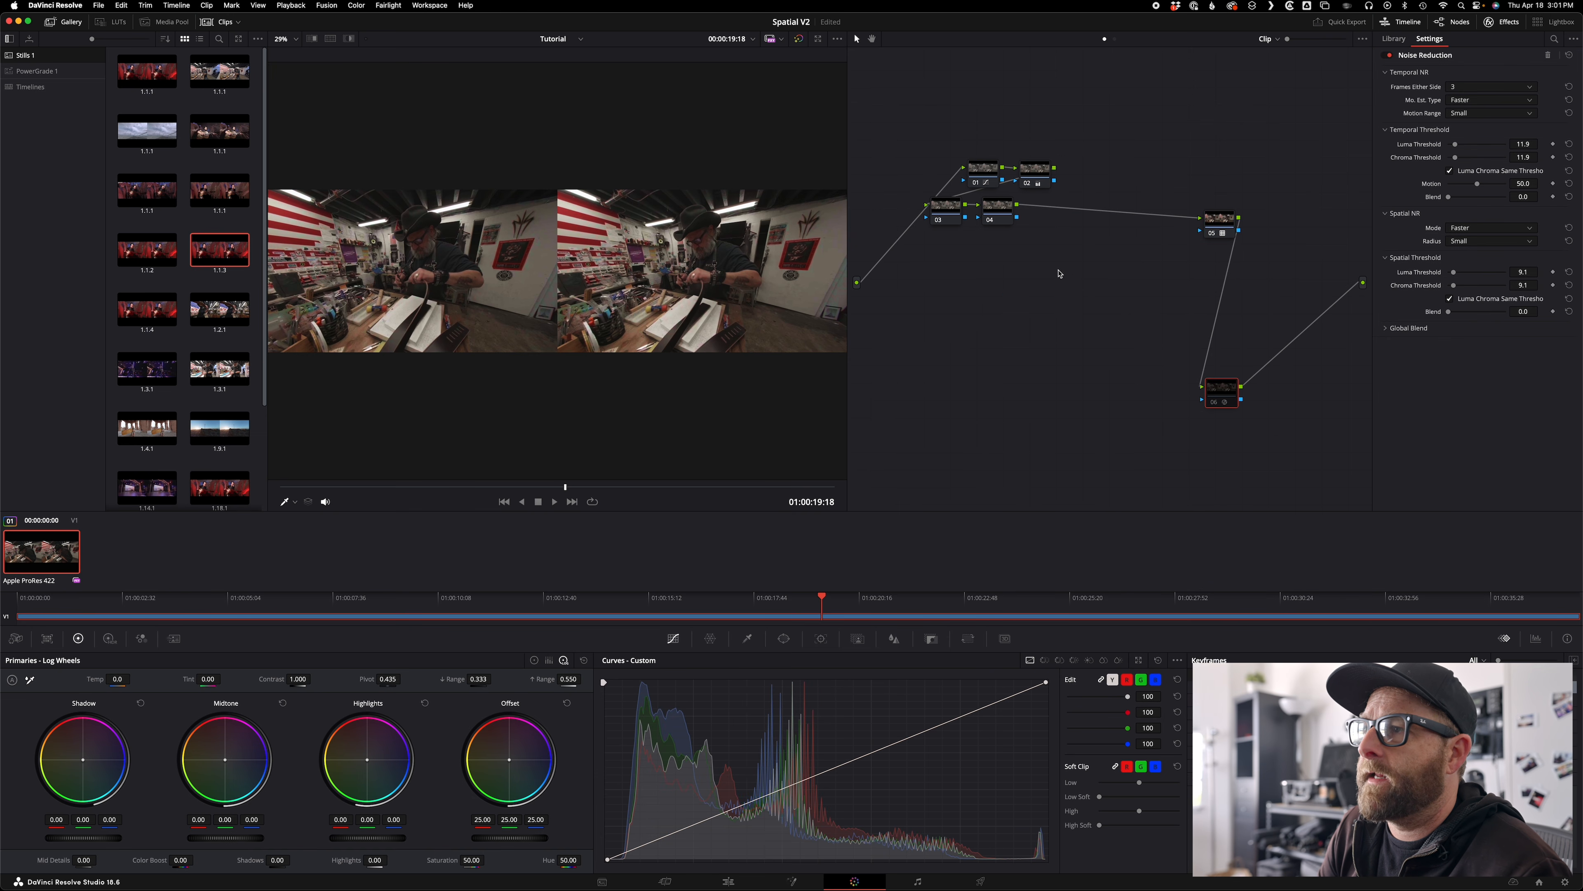
left_click_drag(993, 218, 1094, 254)
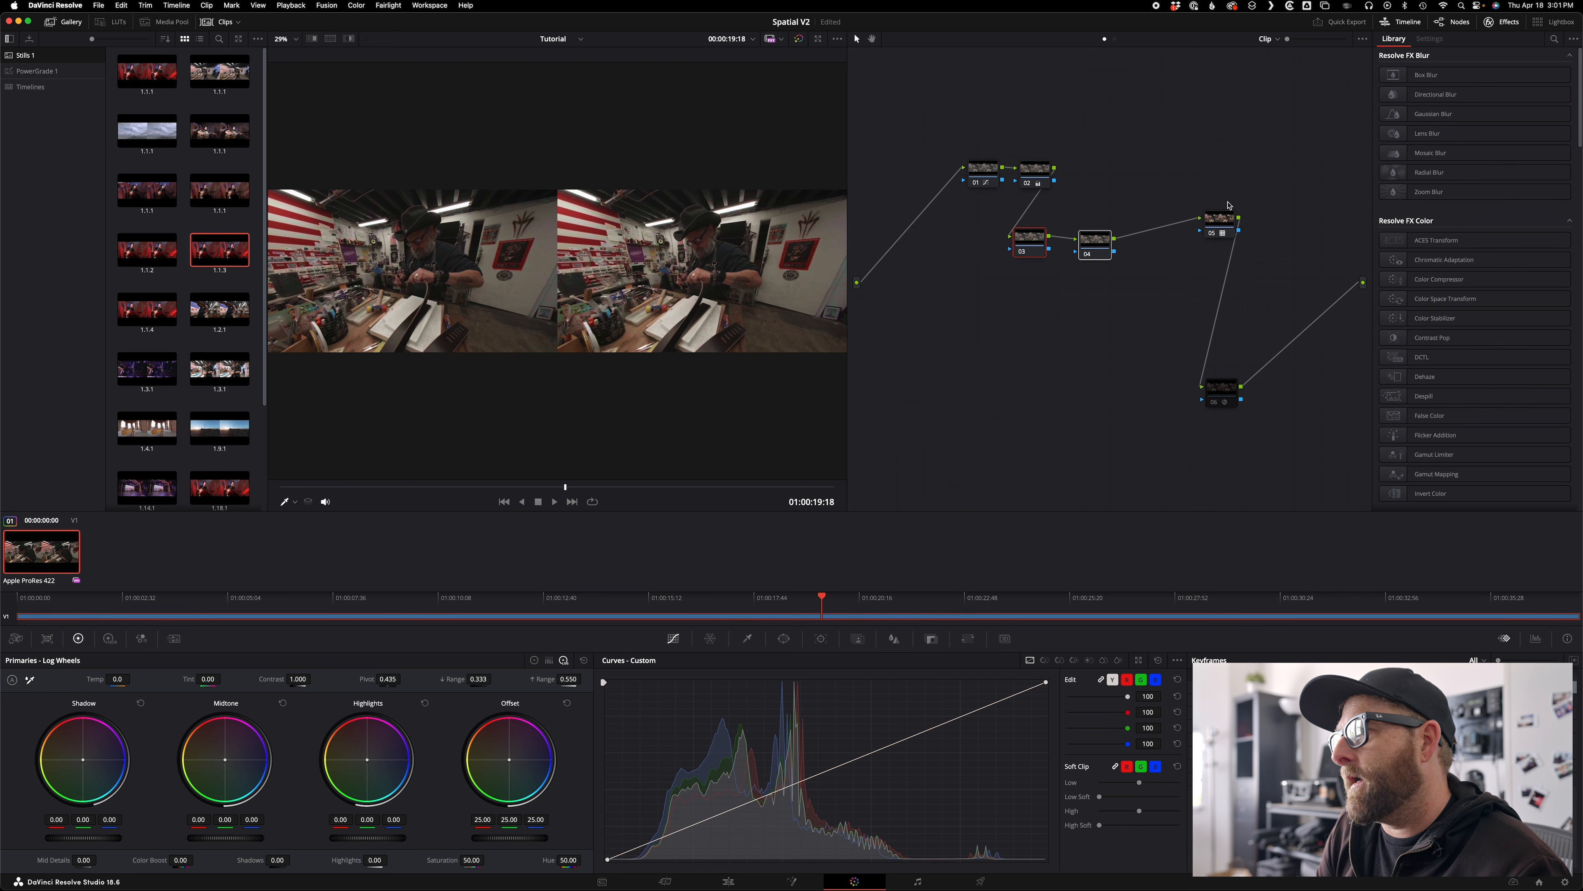
left_click_drag(1026, 240, 1068, 318)
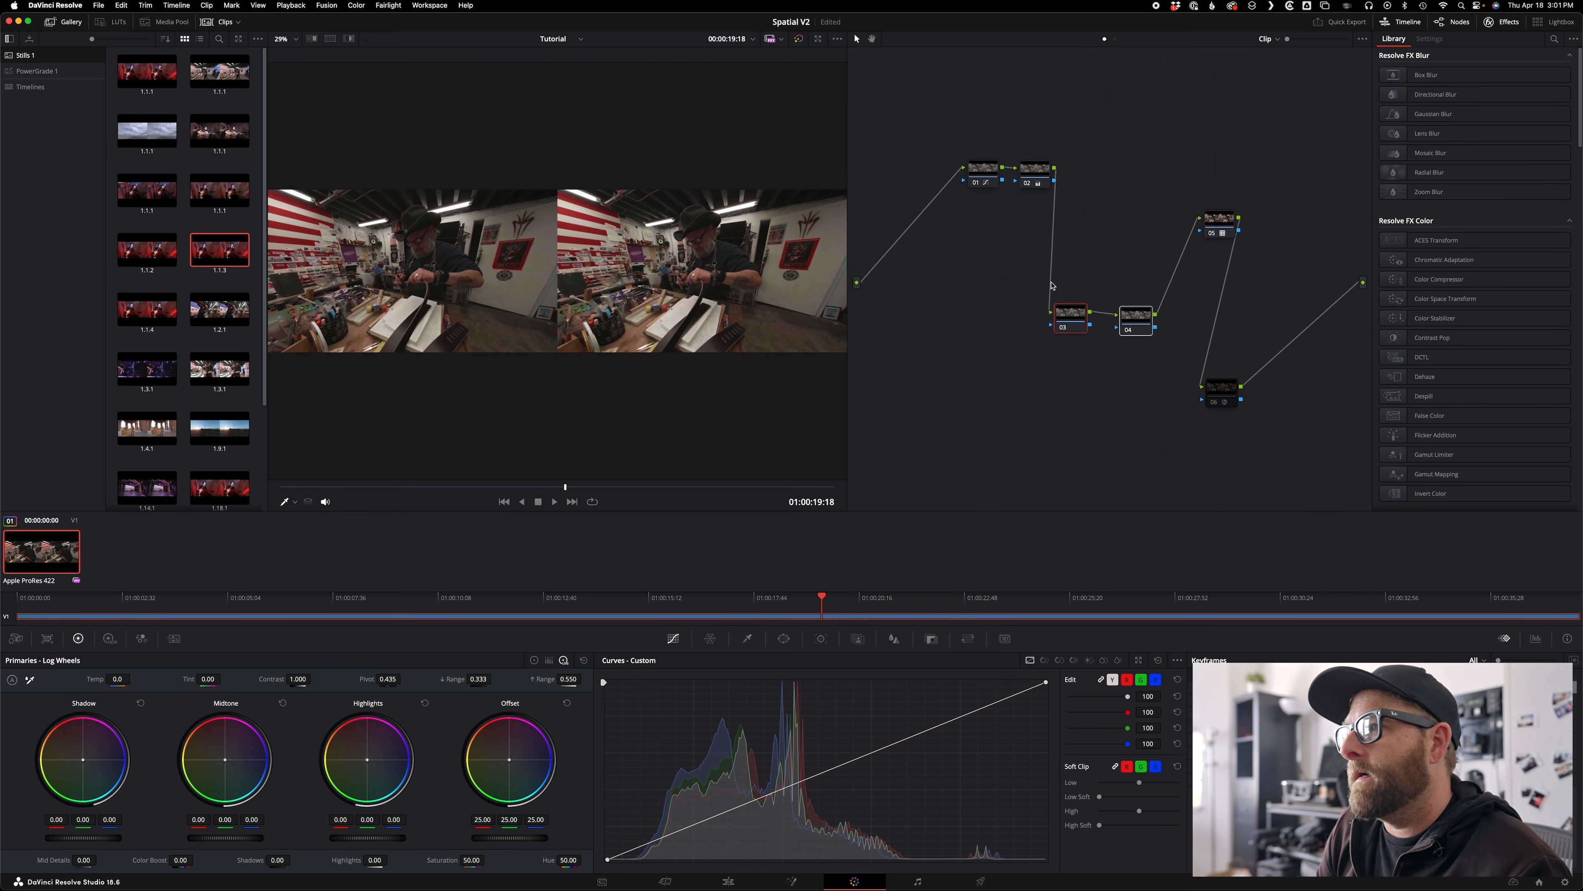
left_click_drag(1073, 190, 1000, 136)
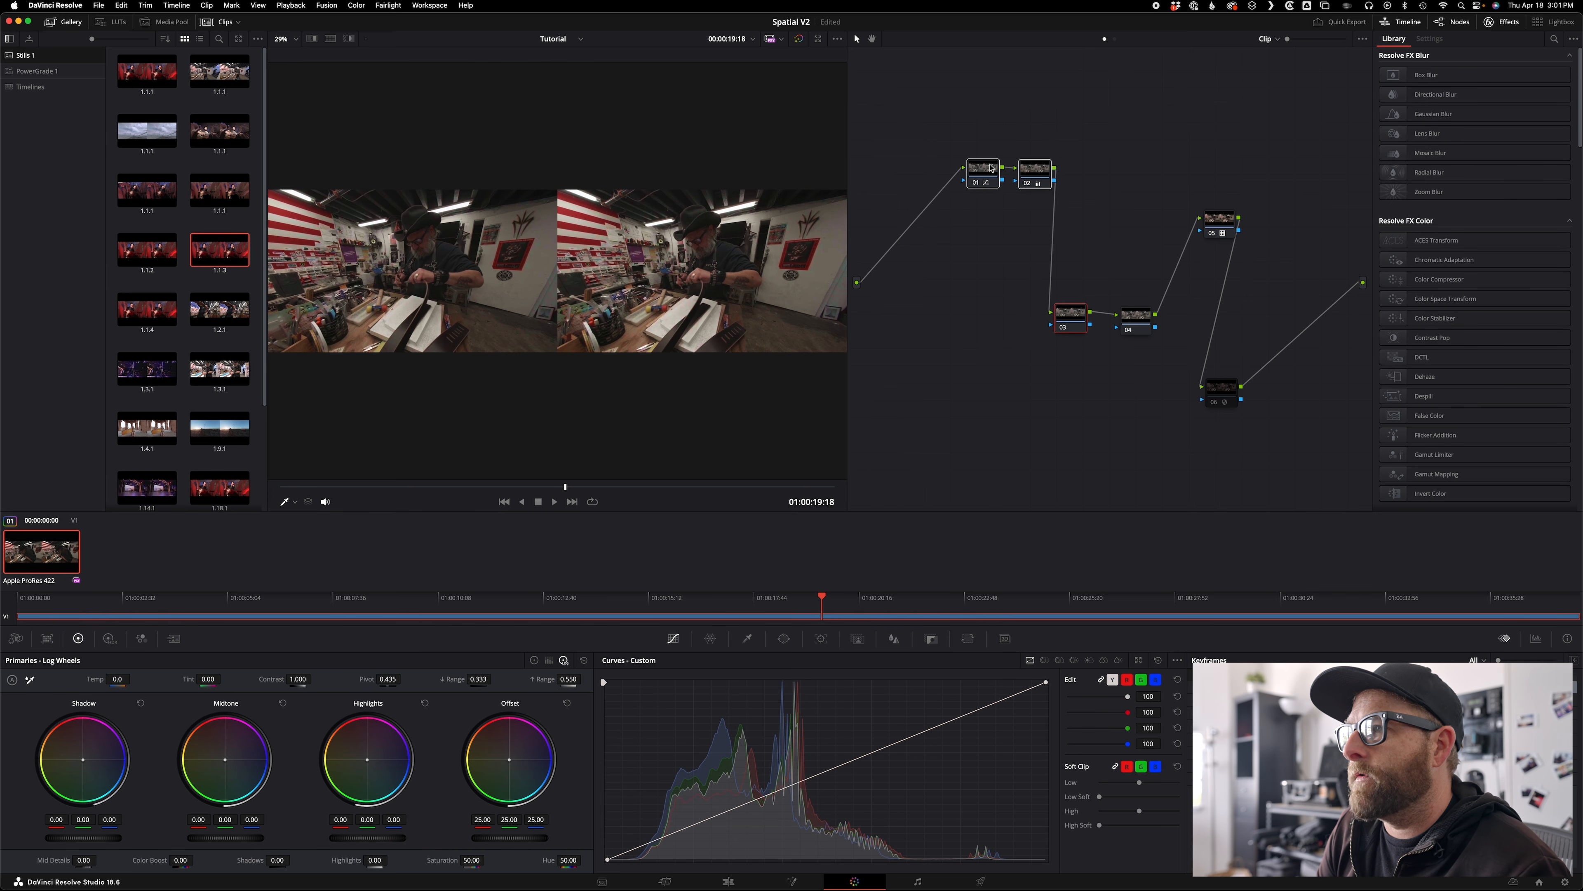
left_click(945, 161)
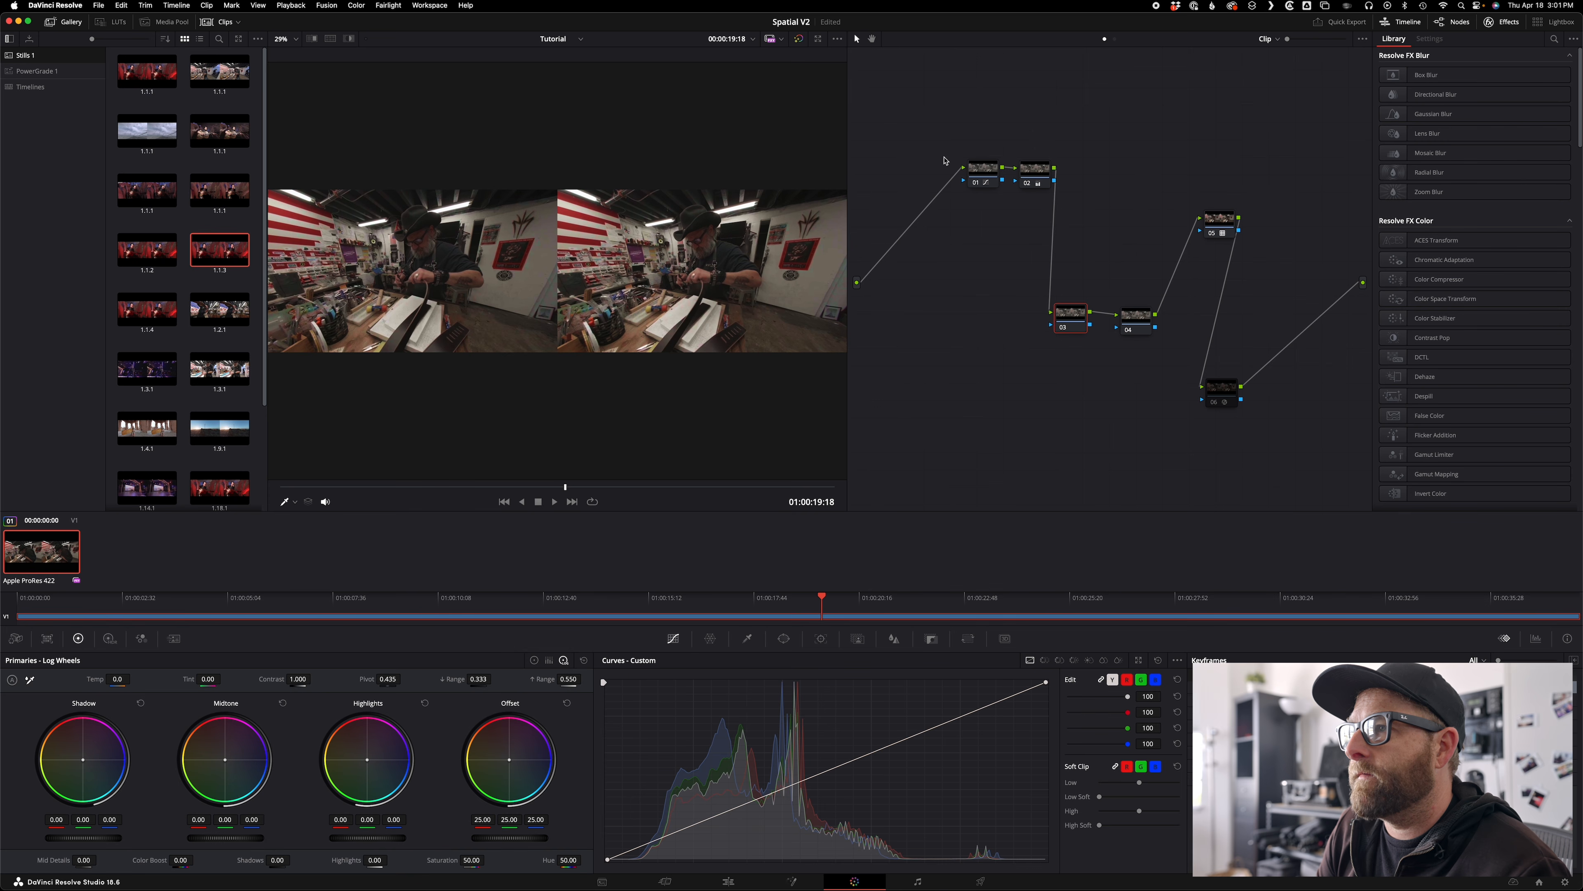
Enlarge the viewer and reshape node 01's custom curve by raising its midpoint, adjusting the white point and moving the black point inward.
left_click_drag(848, 158, 1031, 162)
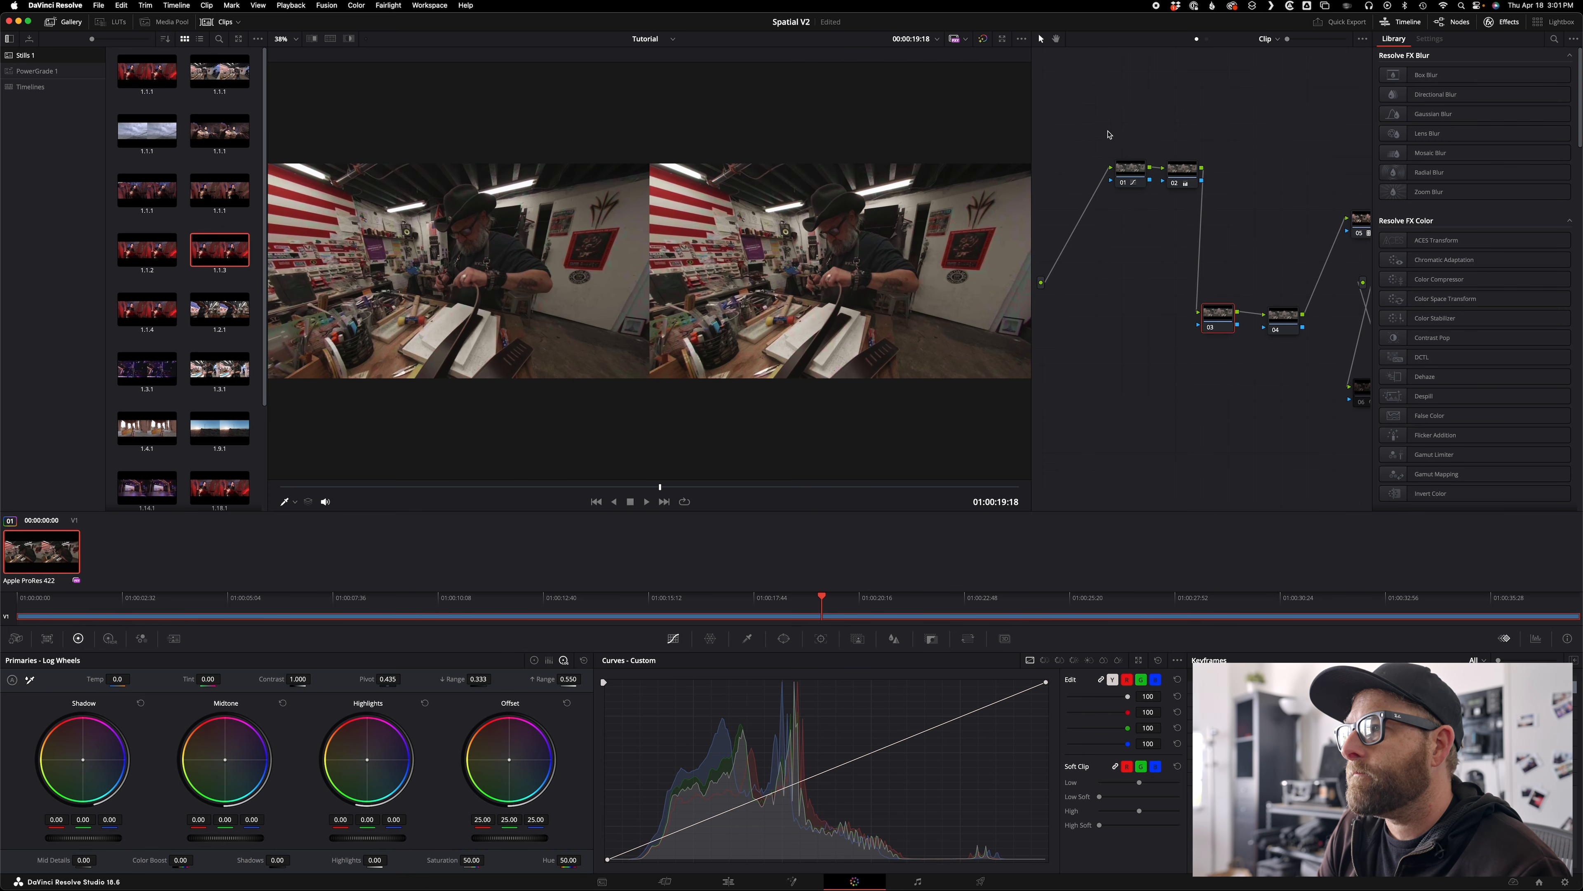
left_click(1130, 175)
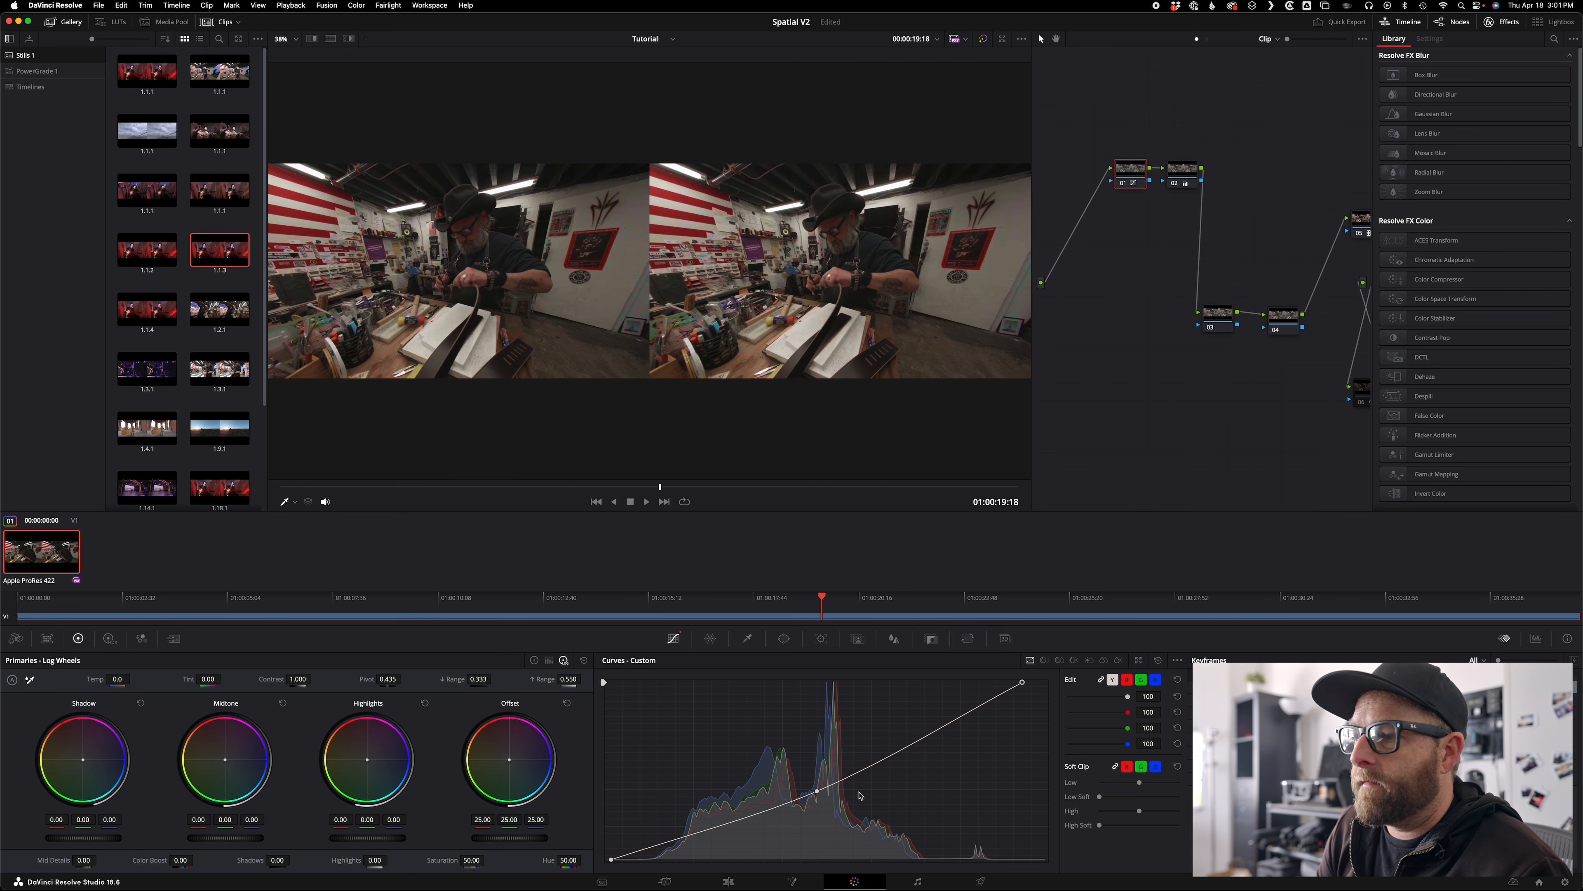
left_click_drag(819, 794, 811, 778)
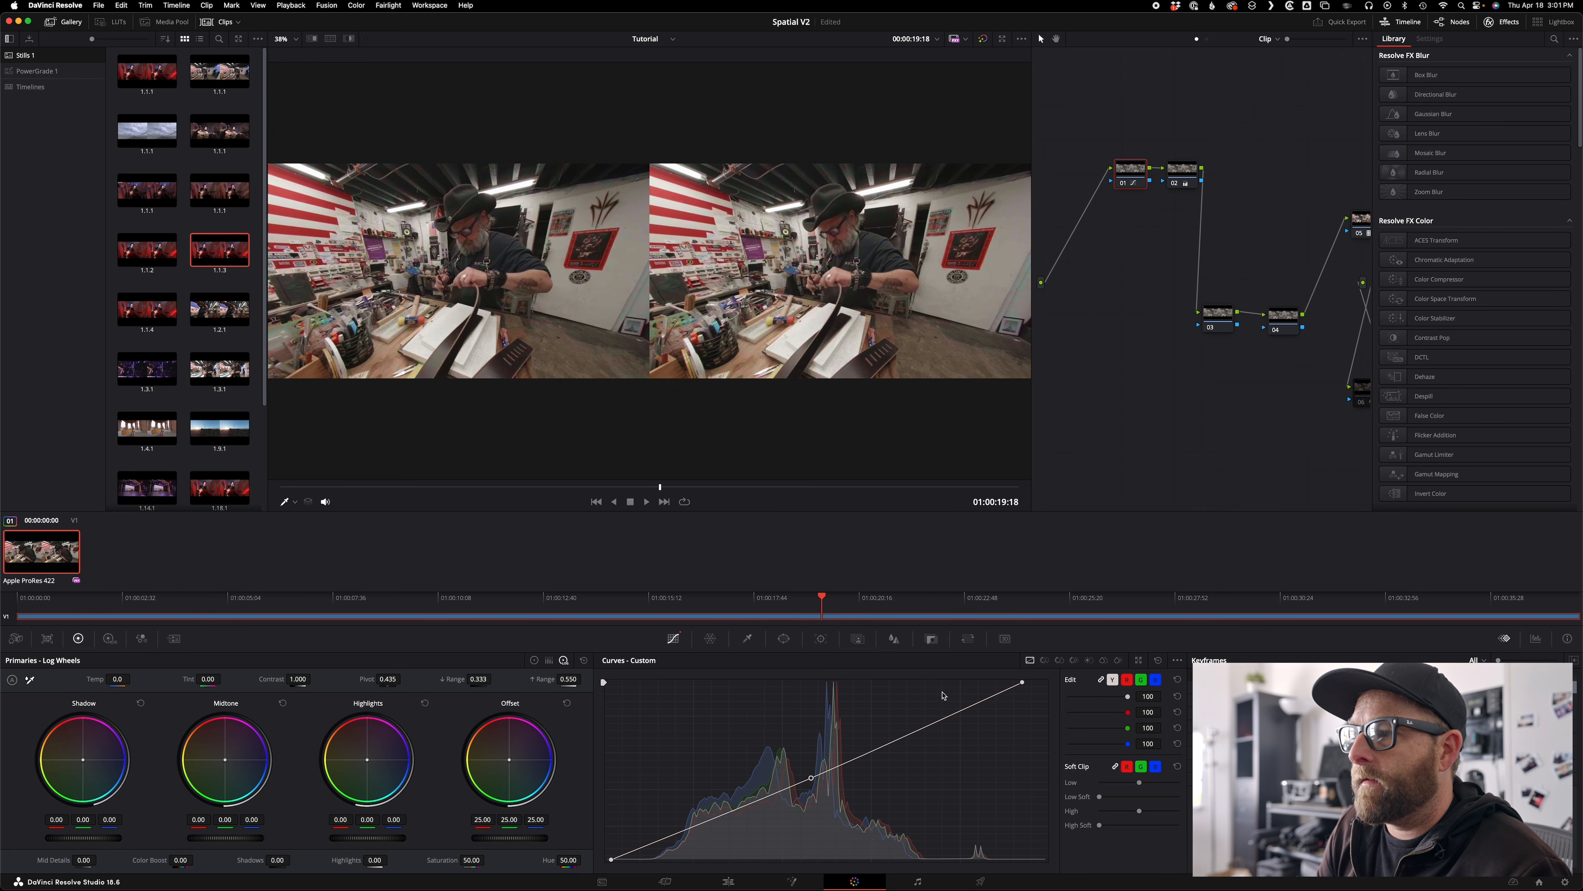
mouse_move(1021, 683)
left_mouse_down()
mouse_move(1060, 671)
mouse_move(989, 679)
mouse_move(1086, 672)
mouse_move(1010, 675)
mouse_move(1025, 675)
left_mouse_up()
left_click_drag(612, 859, 643, 859)
left_click_drag(811, 777, 765, 793)
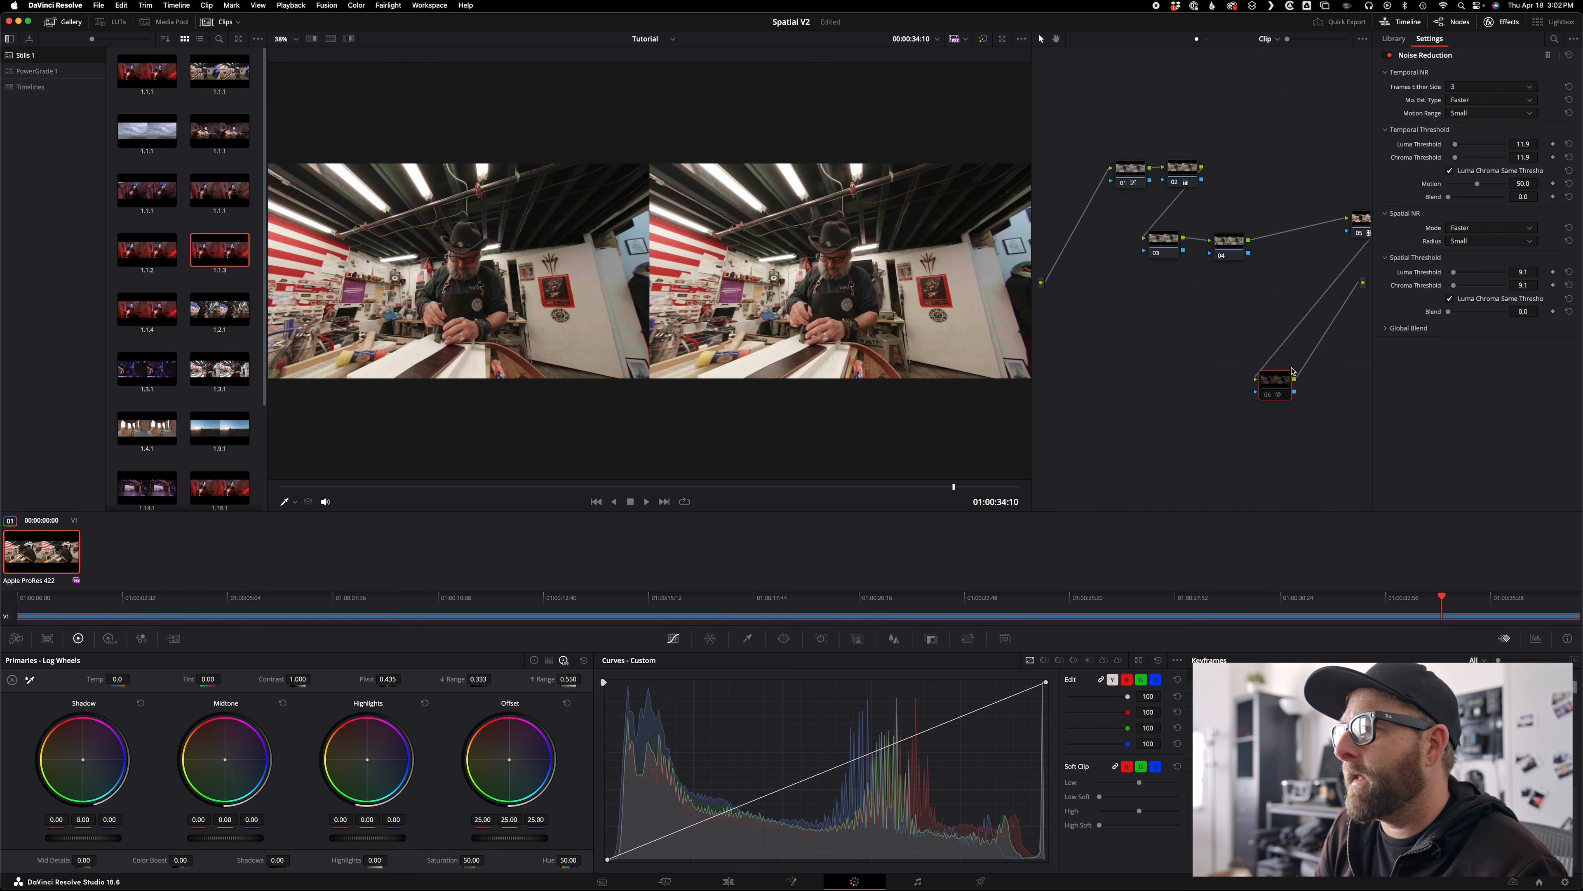
Compare the clip's playback with the noise reduction node disabled and enabled, around 01:00:34 to 01:00:36.
mouse_move(1282, 390)
left_mouse_down()
mouse_move(1315, 381)
mouse_move(1285, 380)
left_mouse_up()
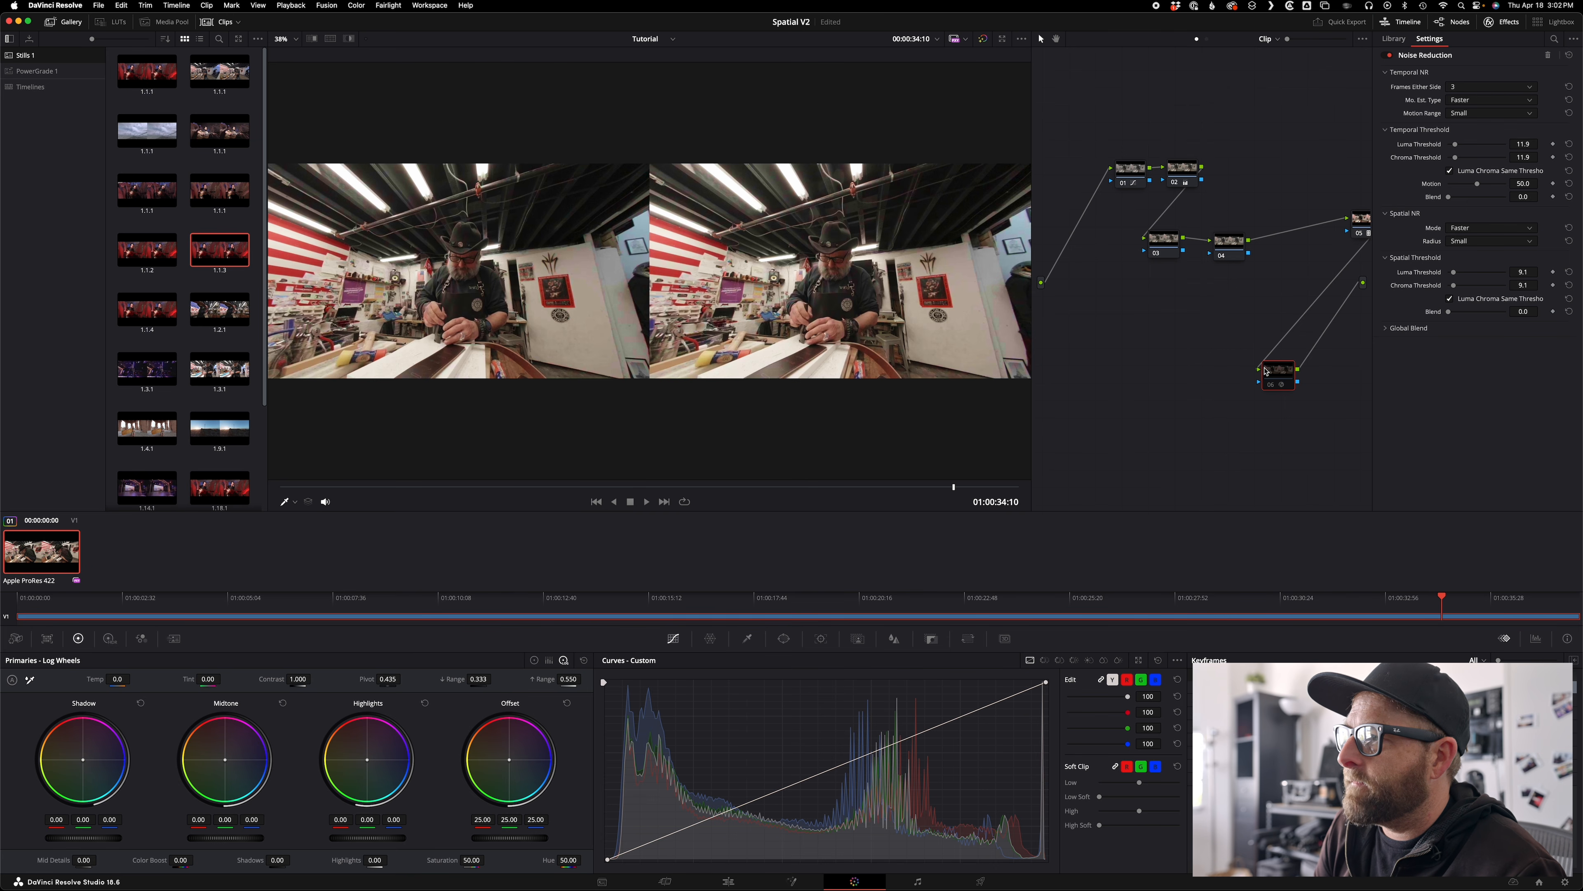
key("space")
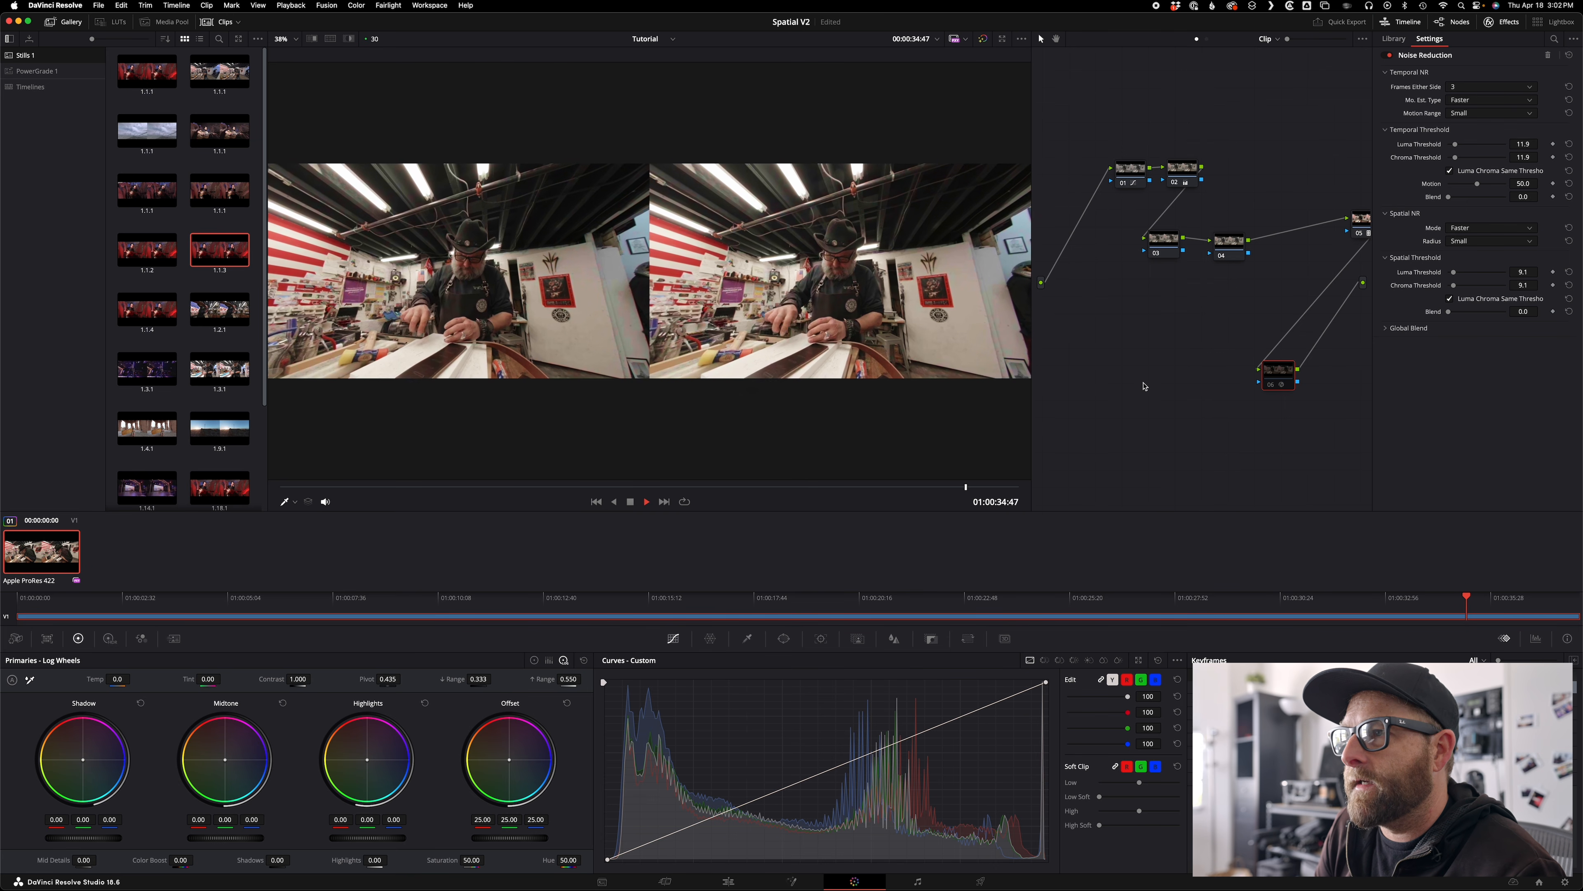
key("space")
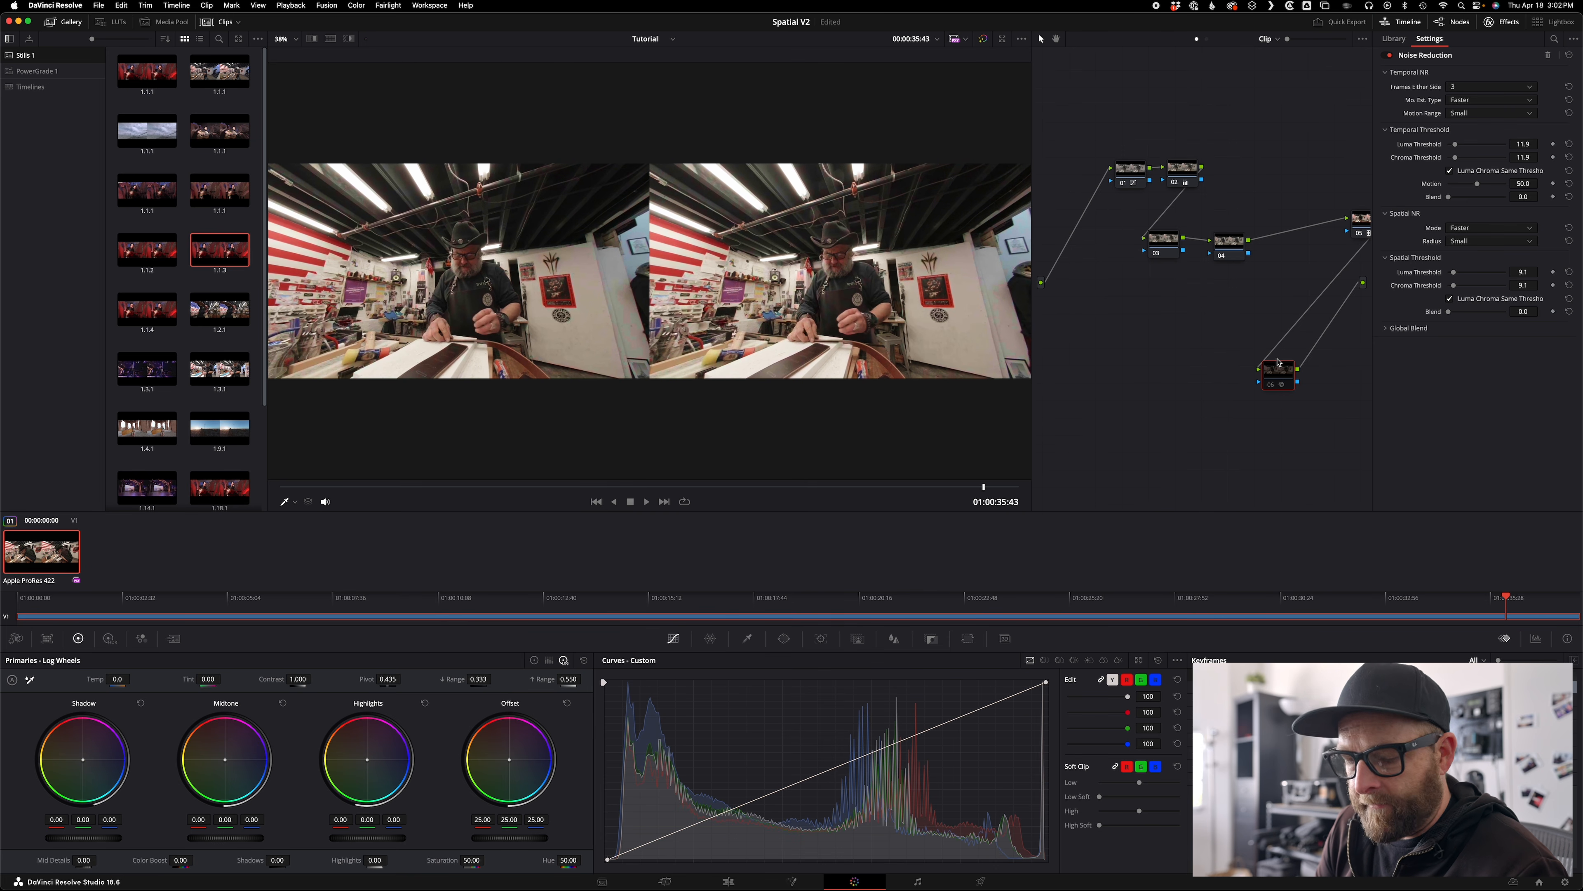
key("space")
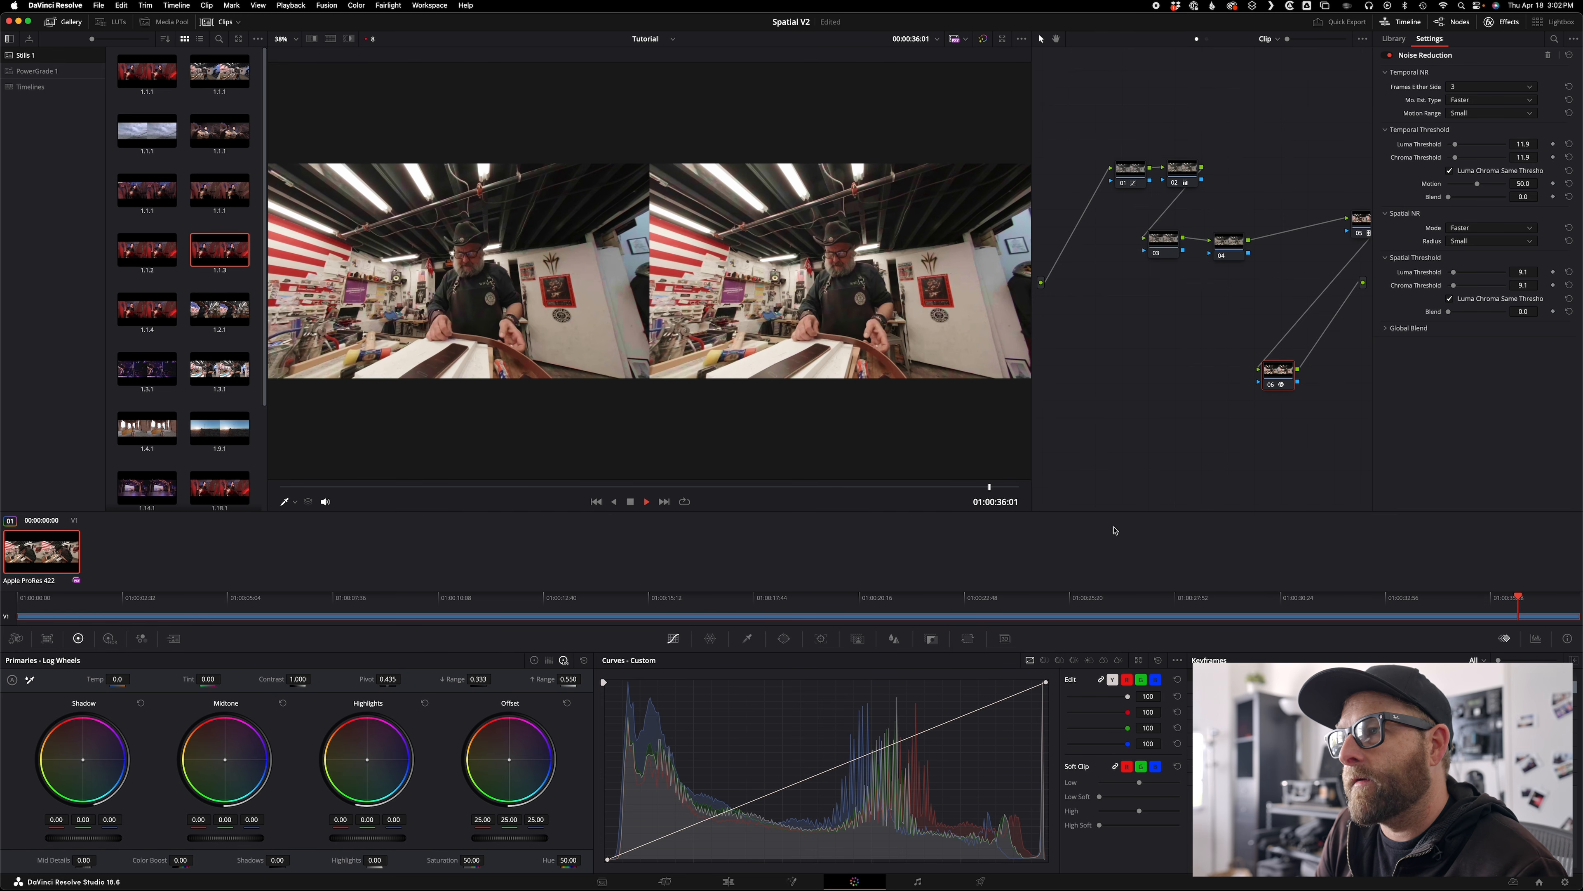
key("space")
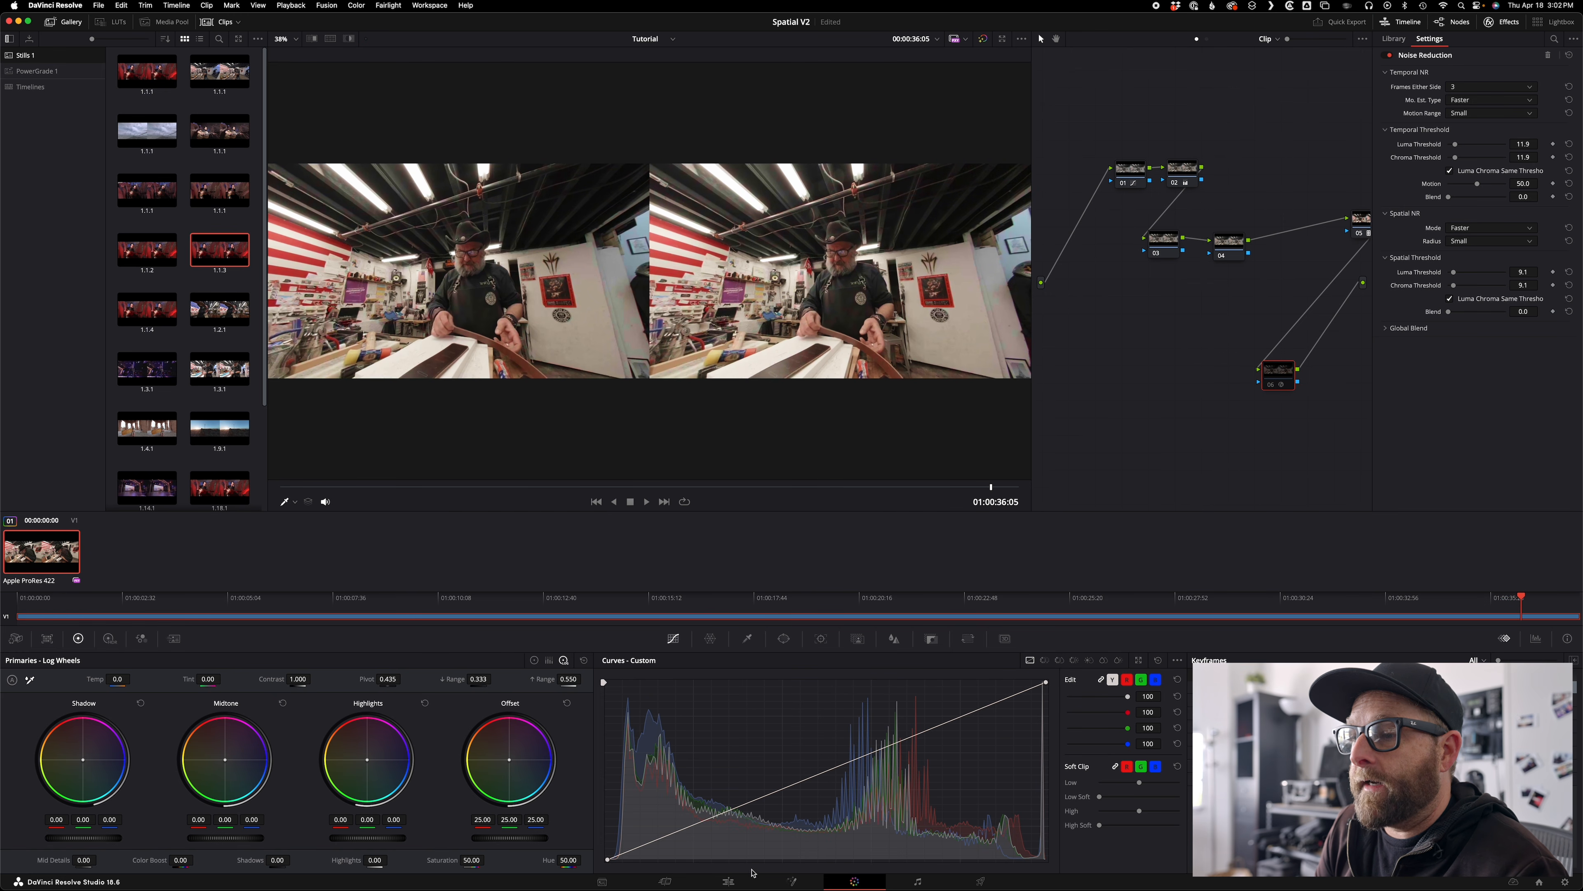
Return to the Edit page, move the playhead to 01:00:18:05 within the clip and save the project.
left_click(742, 879)
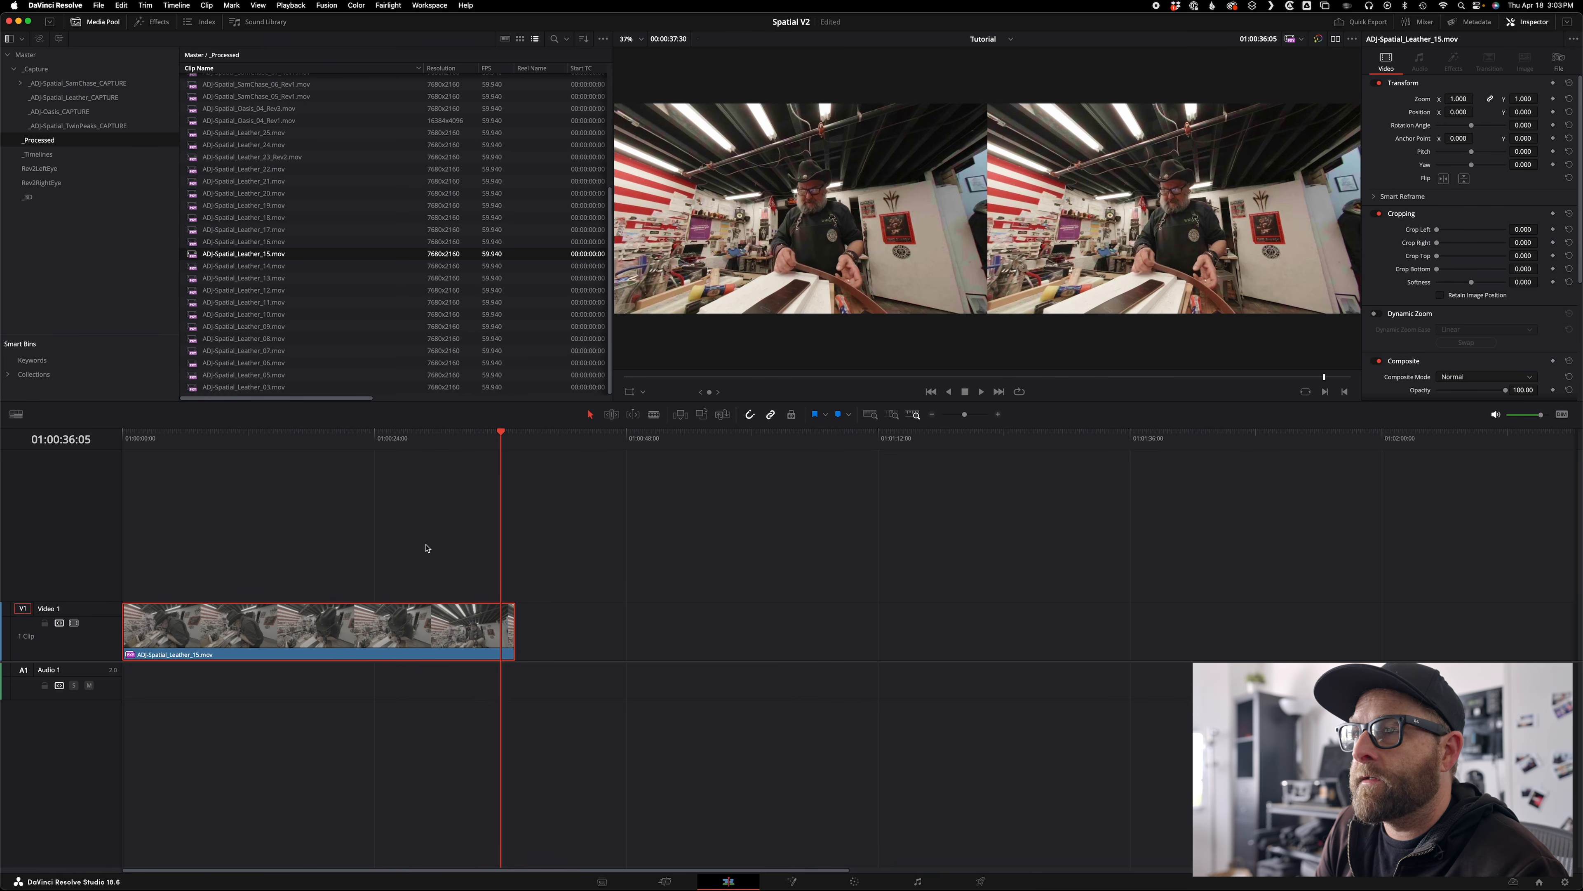
left_click(313, 460)
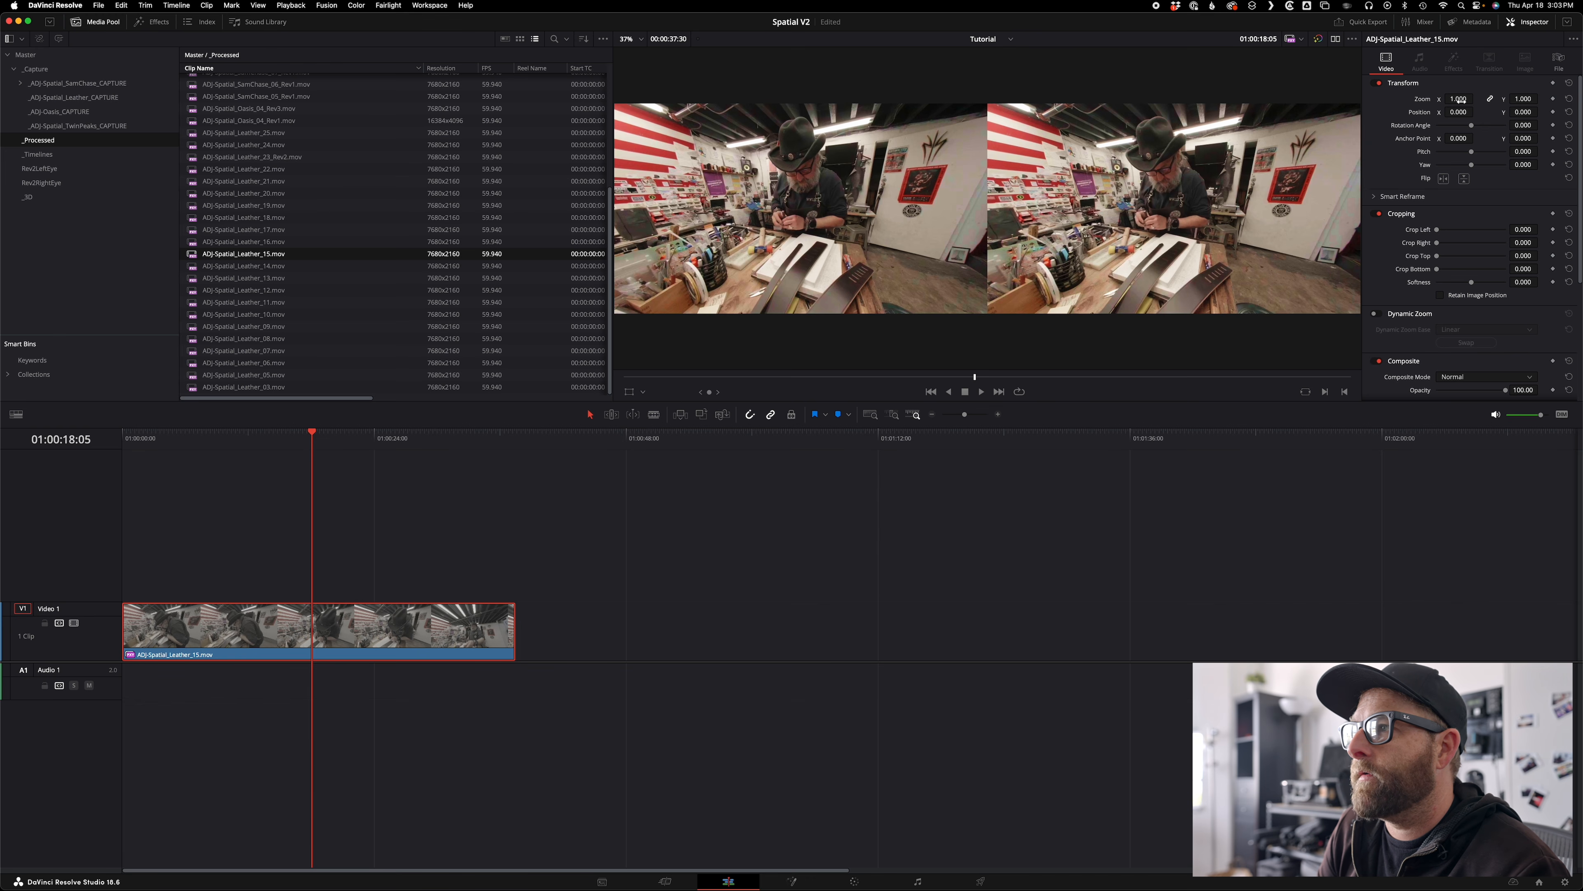
mouse_move(1460, 99)
left_mouse_down()
mouse_move(1486, 110)
mouse_move(1459, 99)
left_mouse_up()
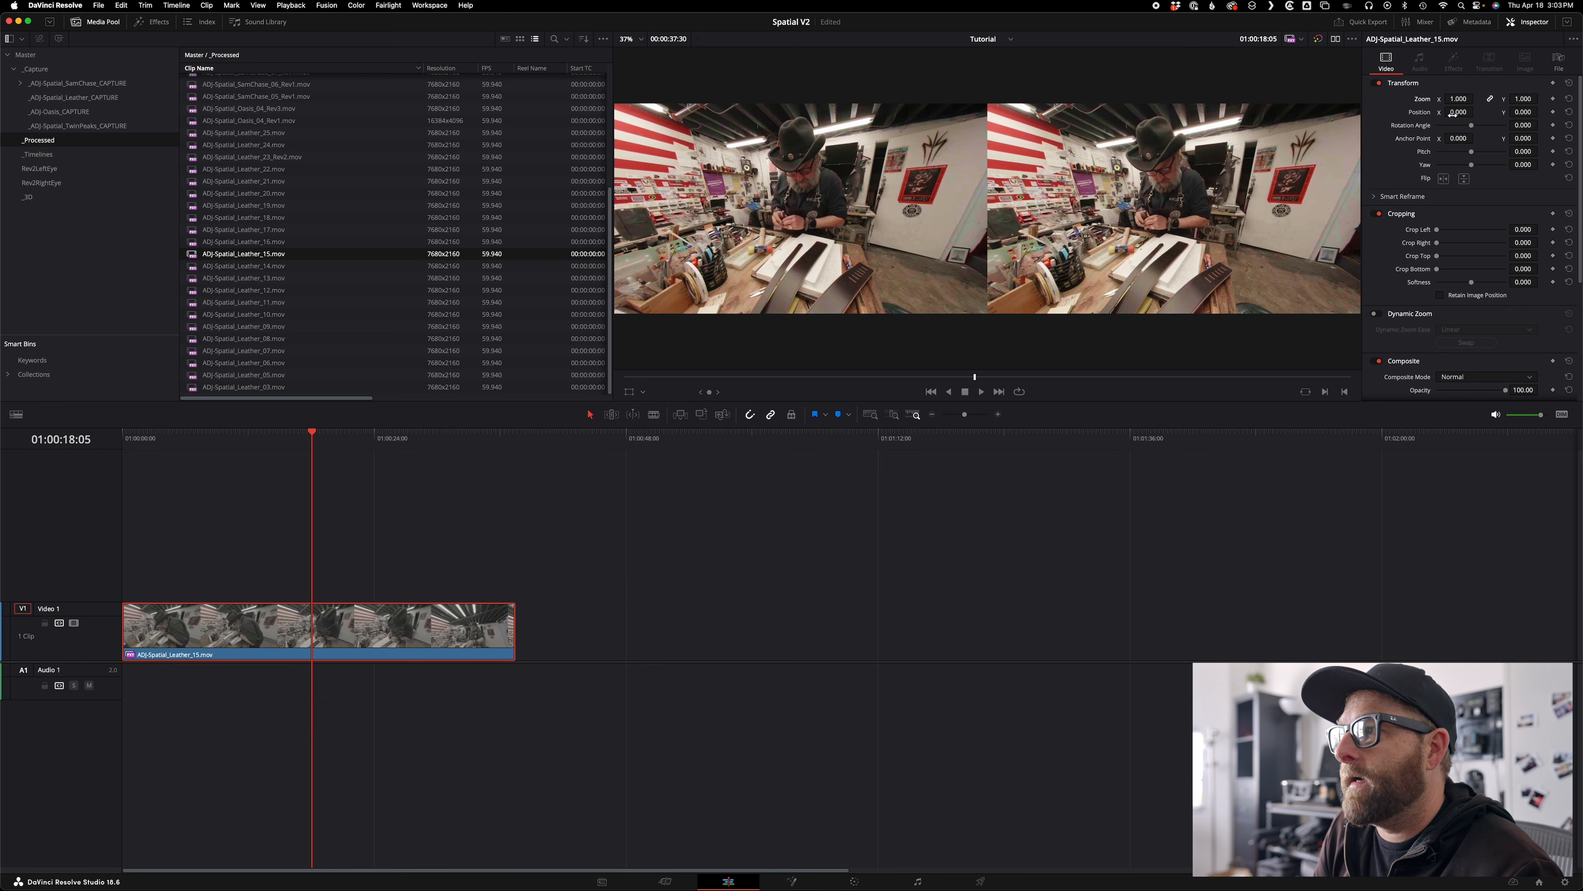
key("super+s")
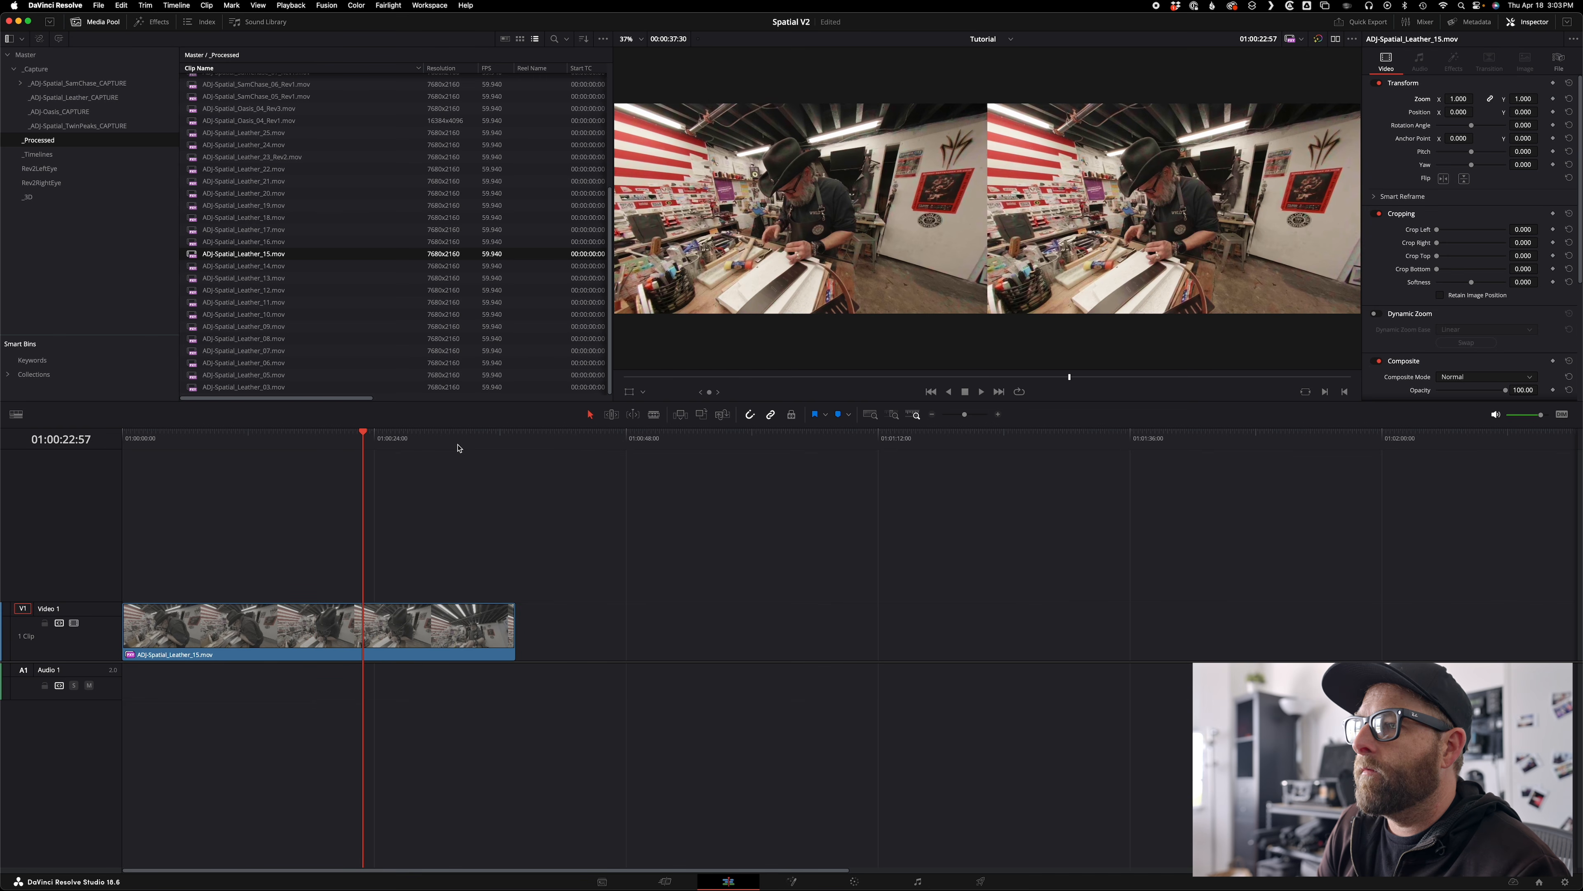
Move the playhead to the end of the clip and choose the H.265 Master render preset on the Deliver page.
left_click_drag(459, 438, 527, 438)
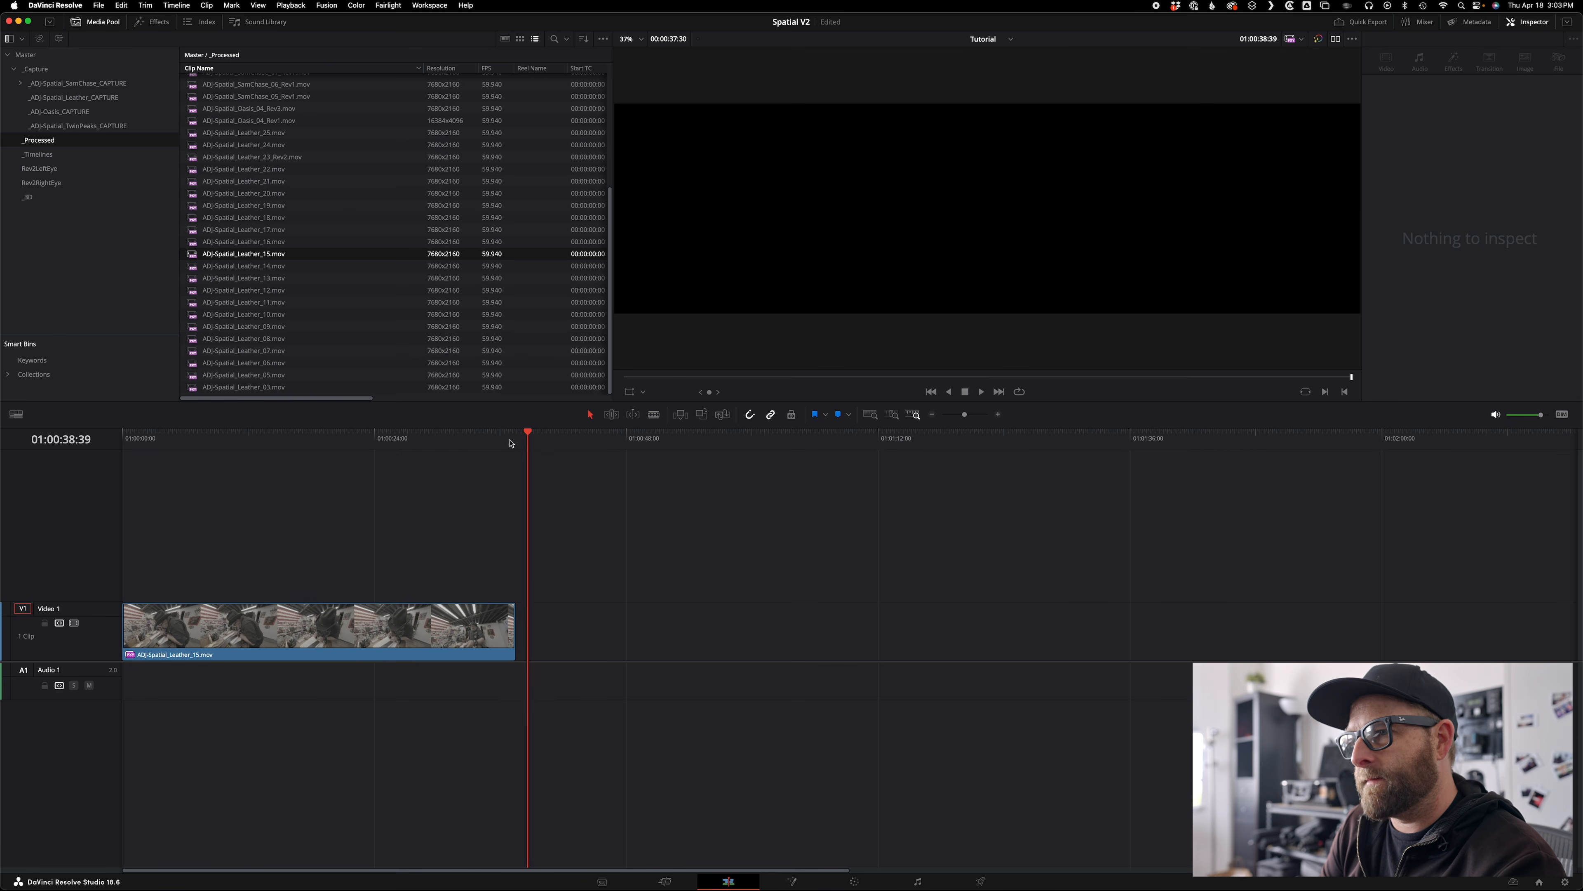
left_click(515, 439)
key("shift+8")
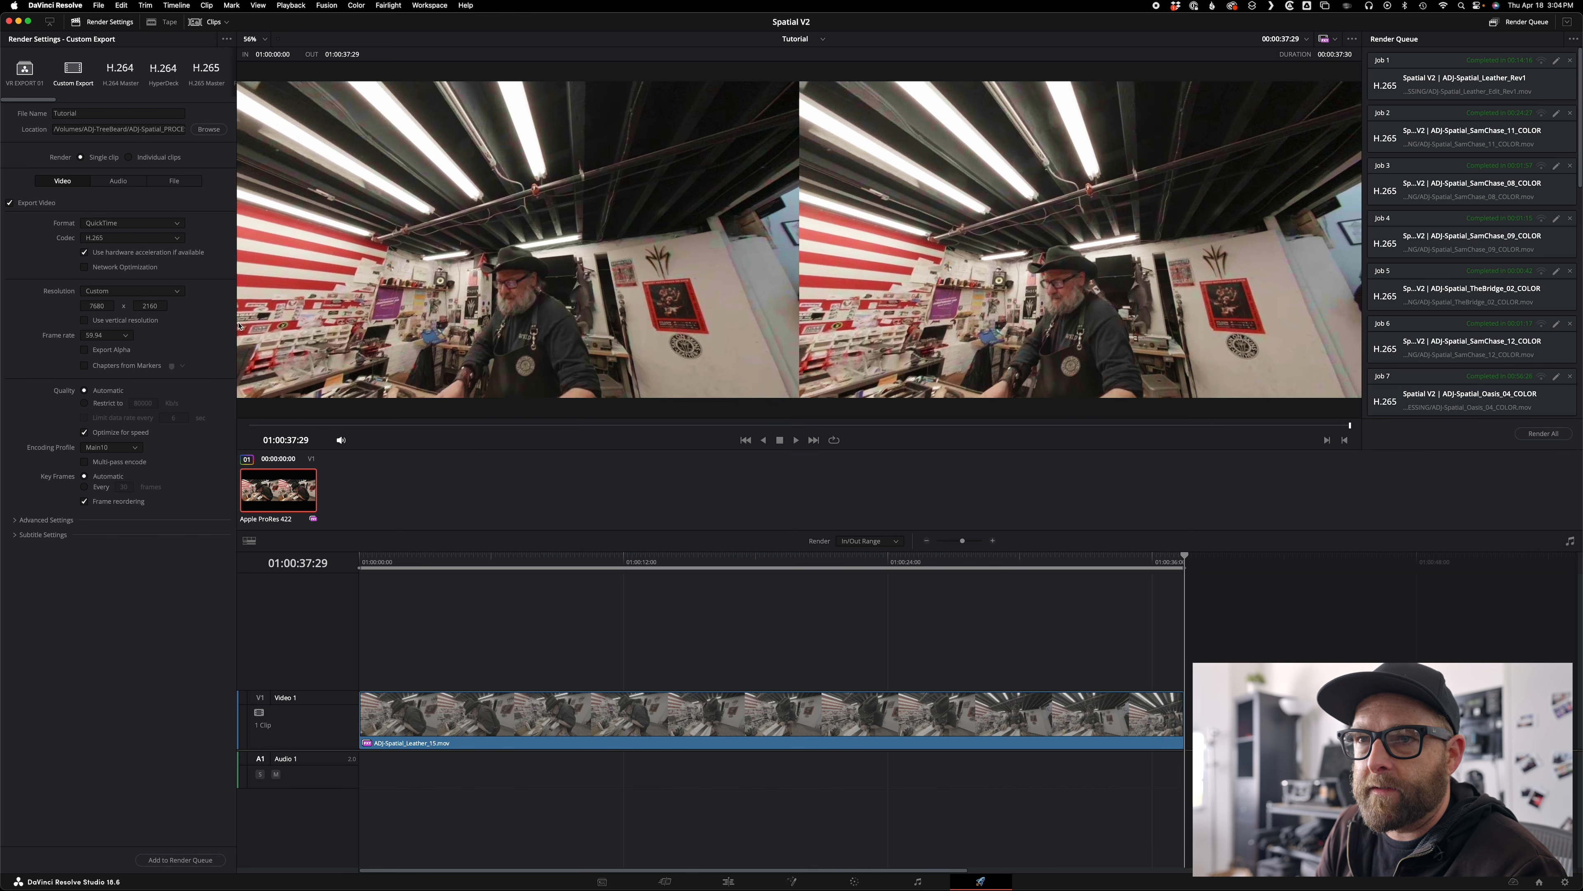
left_click(201, 85)
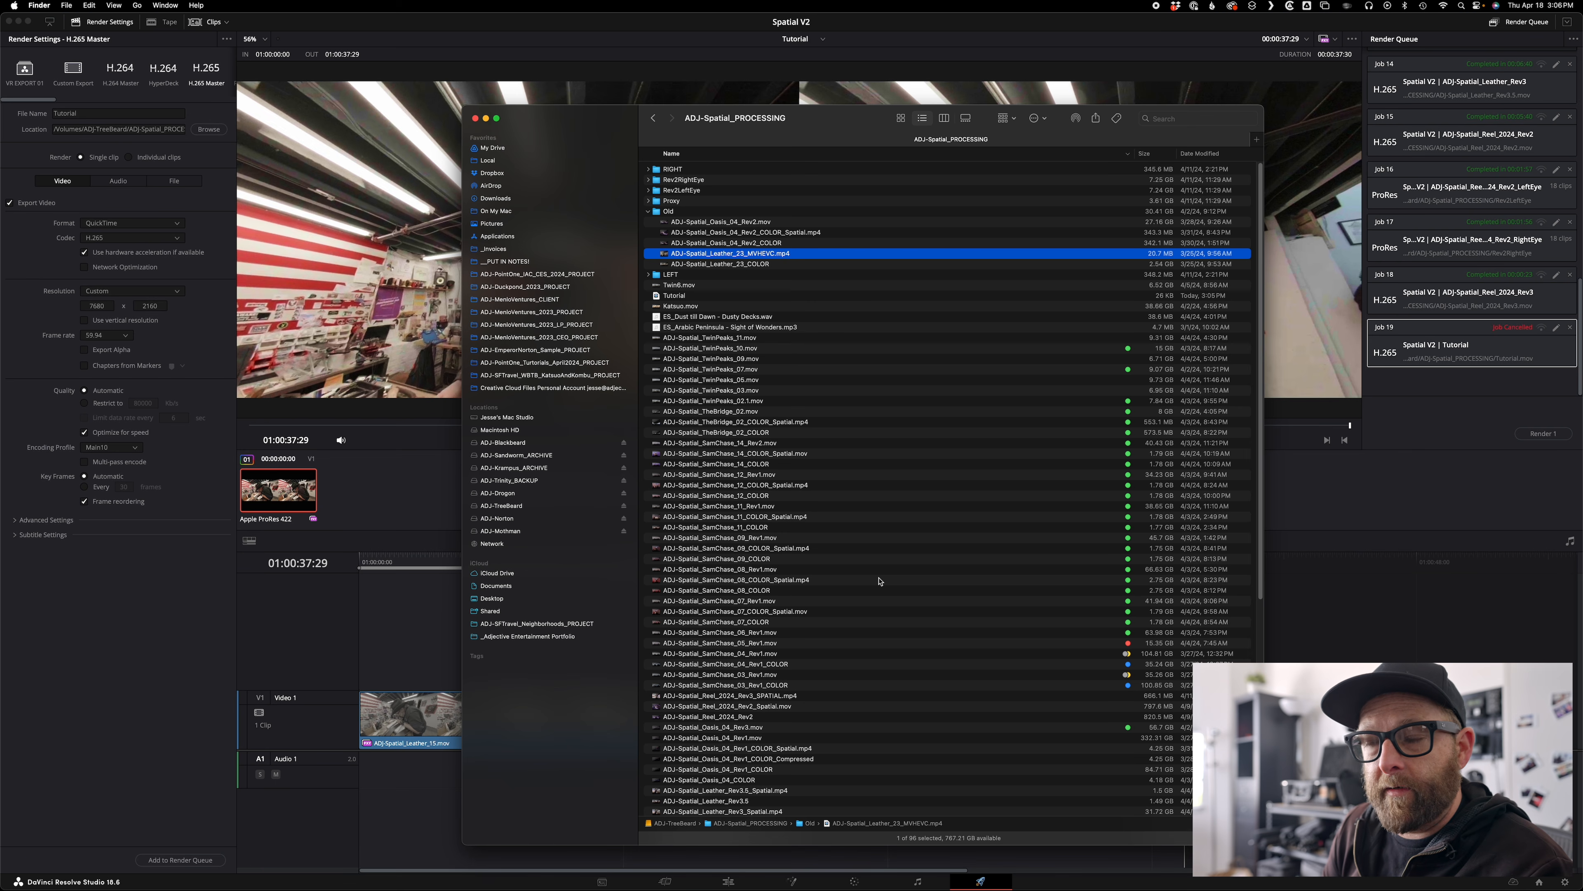
Switch to the Spatial Encoder app, move its window clear and set the source format to Full Side-by-Side.
key("super+space")
type("sp")
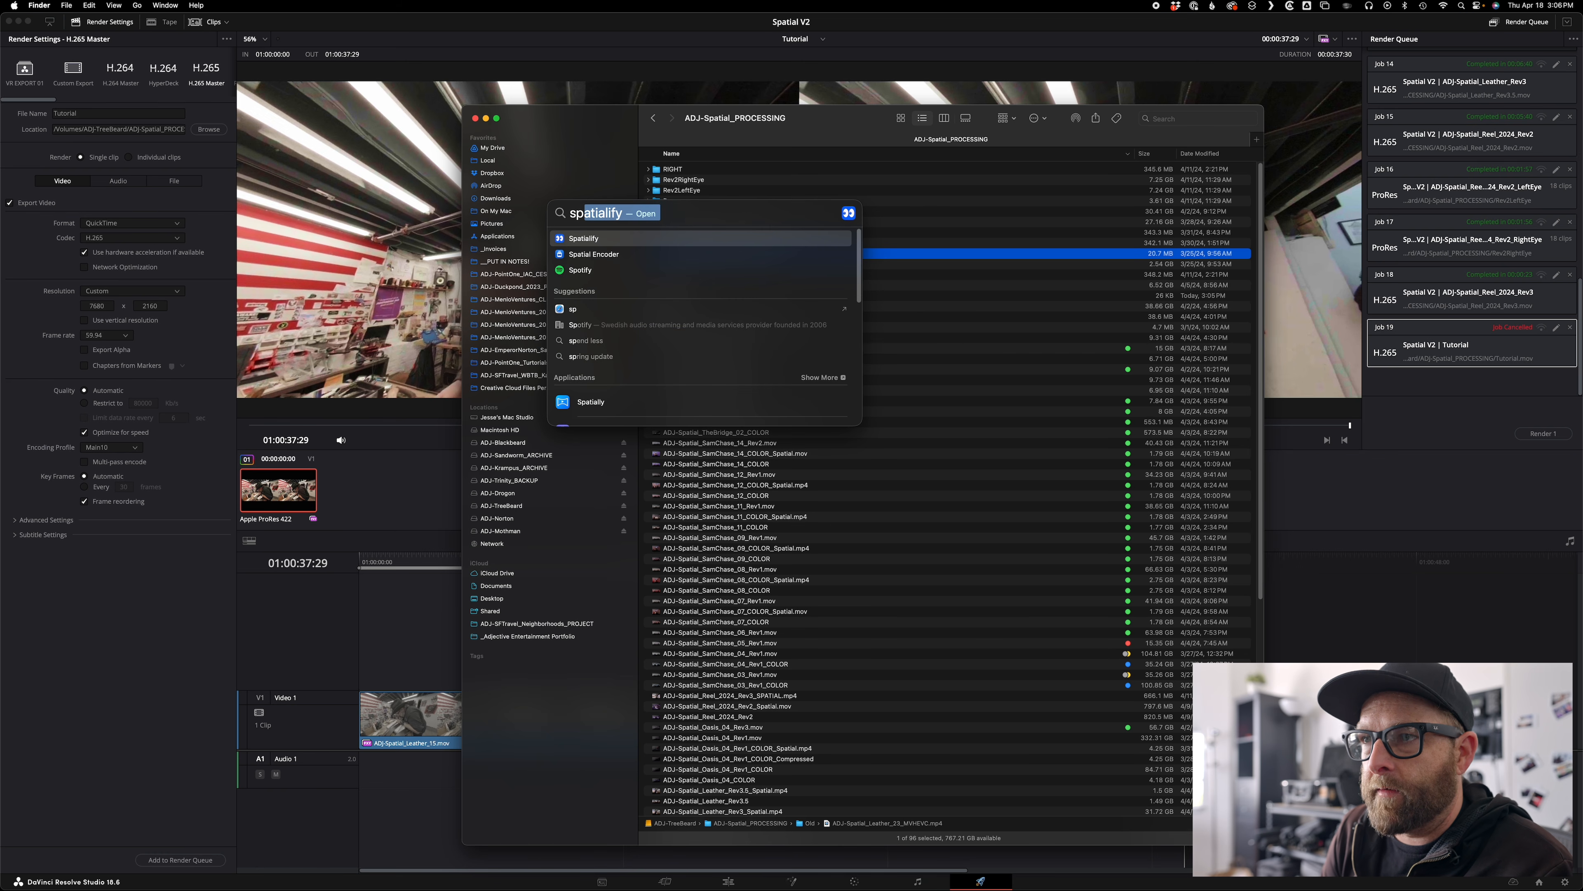
key("Down")
key("Return")
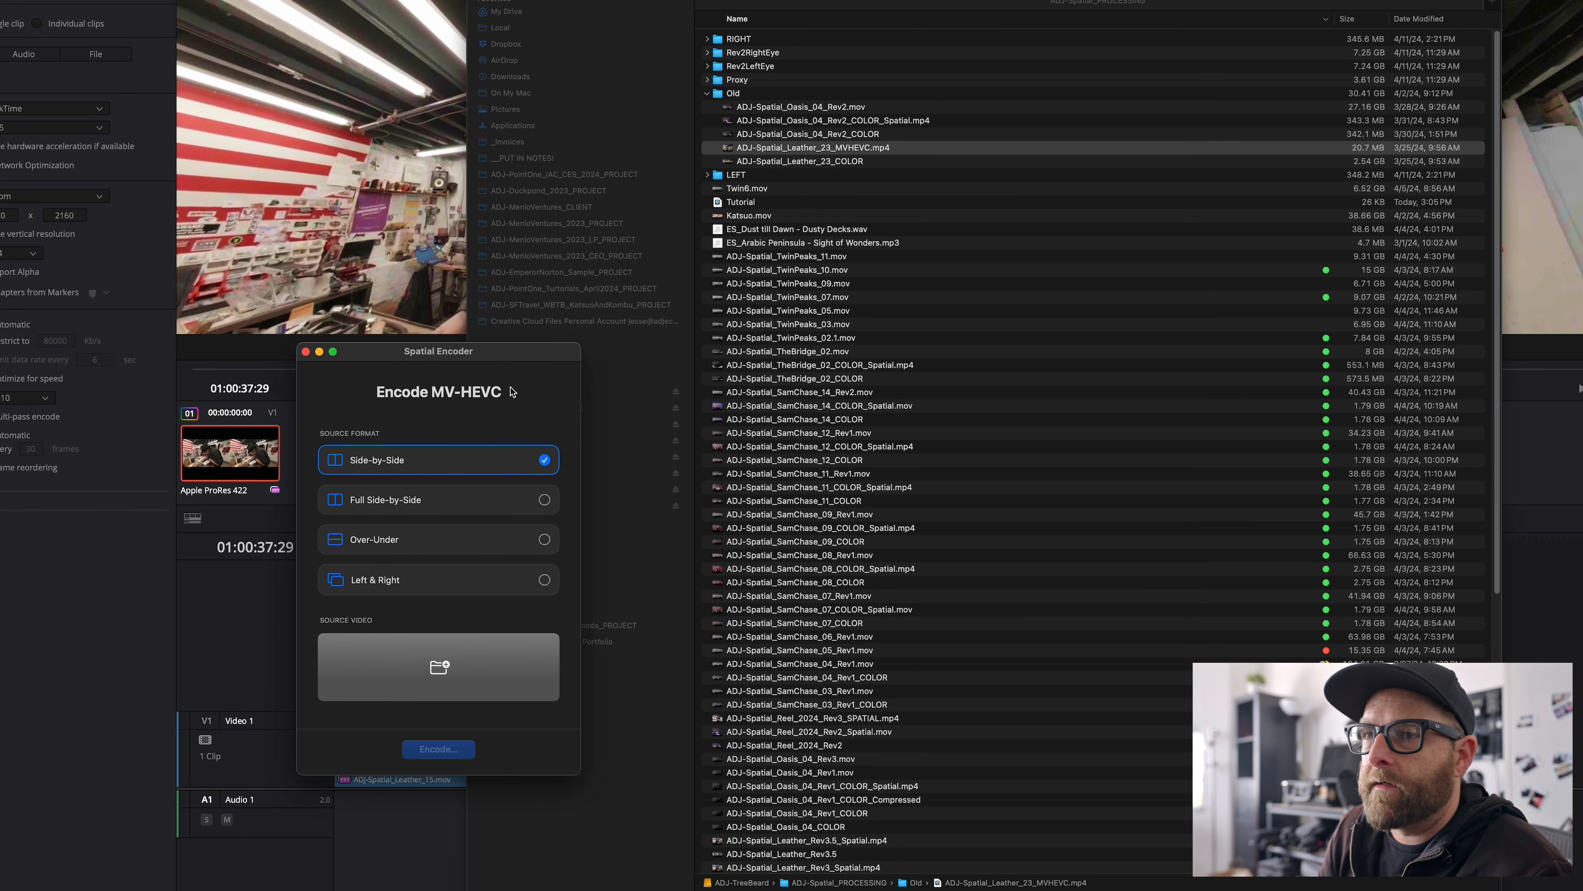
left_click_drag(512, 356, 653, 77)
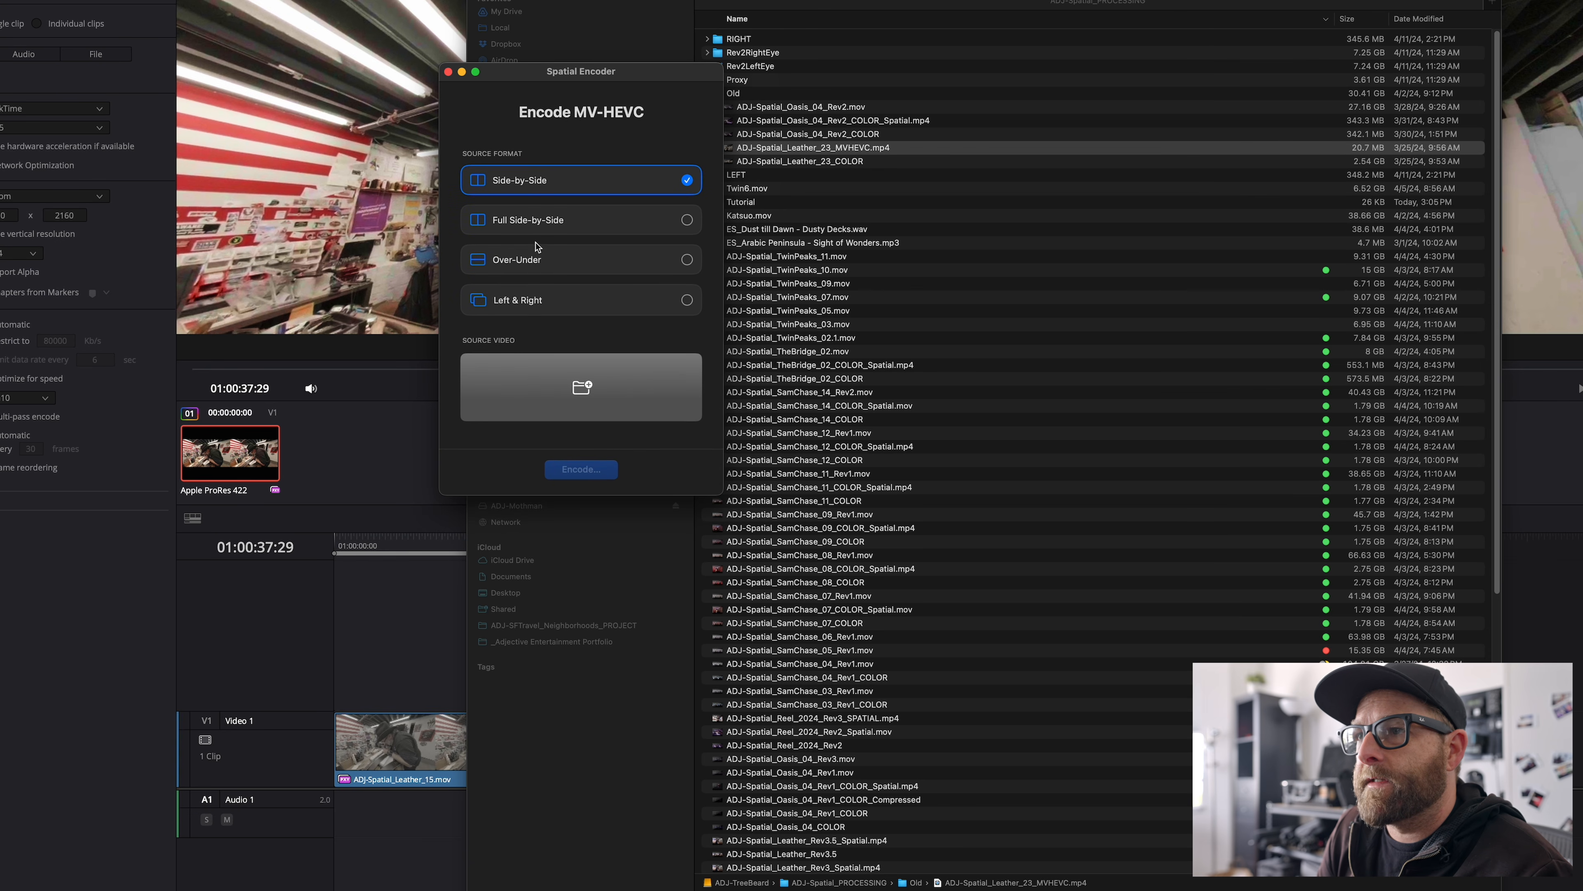
left_click(544, 220)
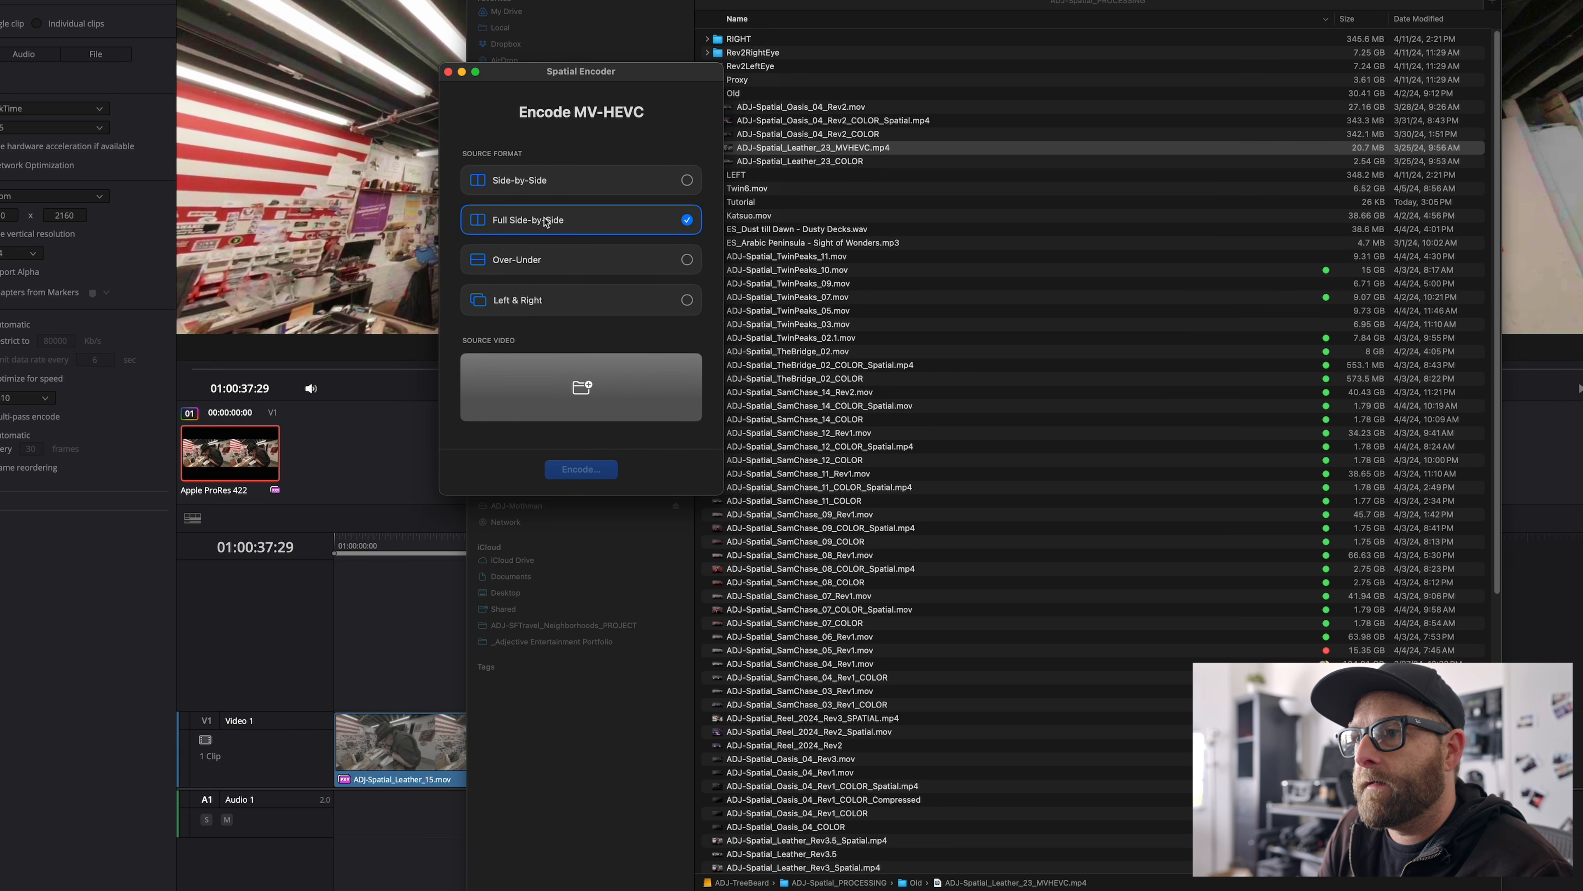
Load ADJ-Spatial_SamChase_08_COLOR from the ADJ-Spatial_PROCESSING folder as the encoder's source video.
scroll(1028, 524, "down", 8)
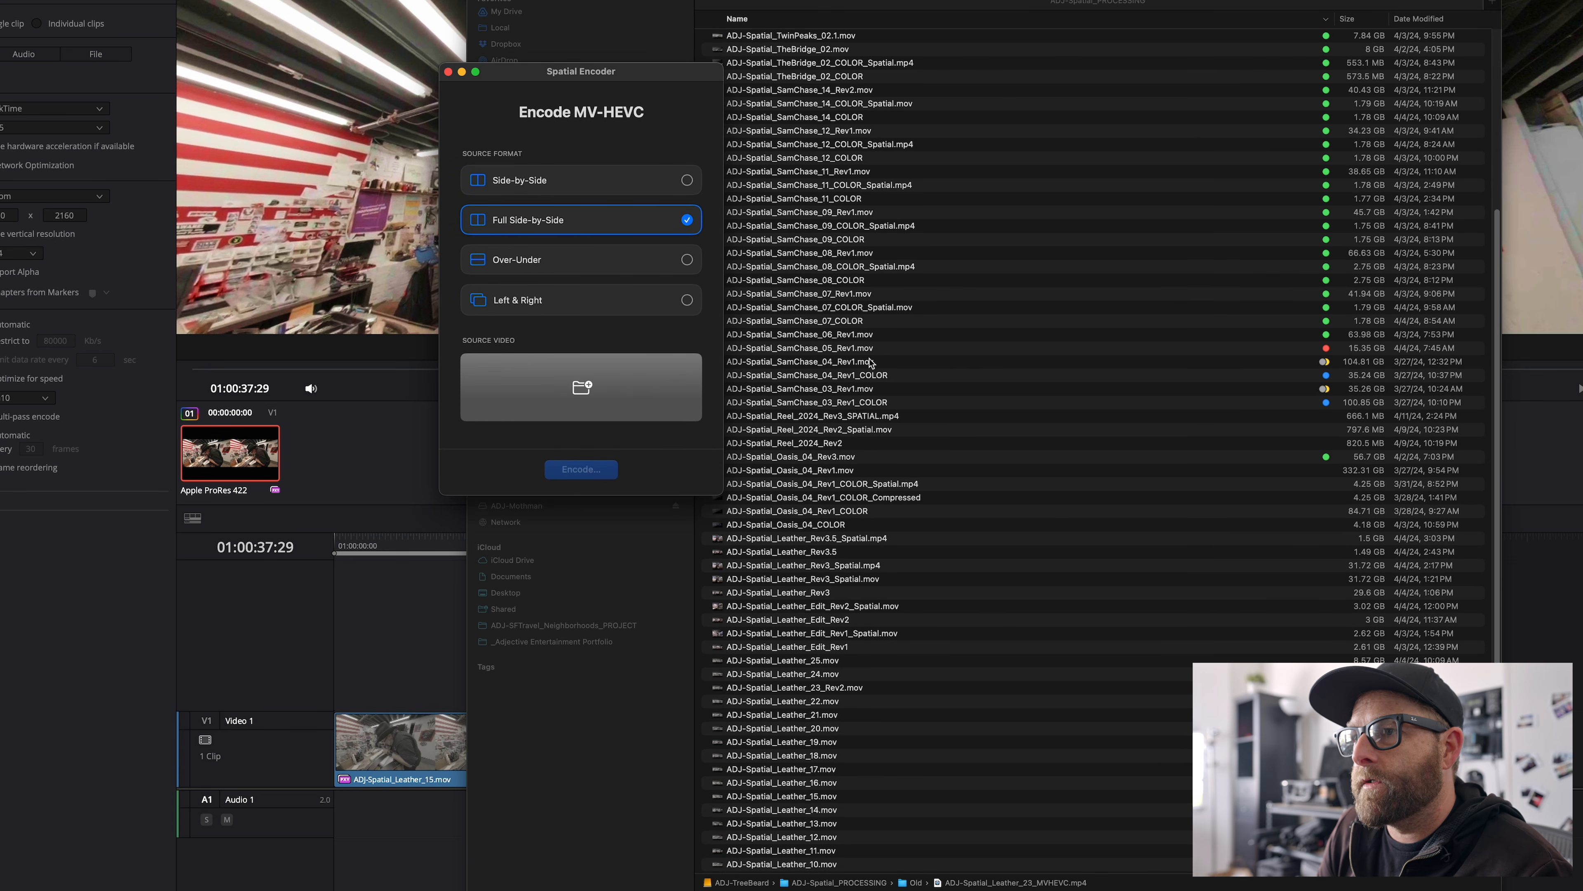
left_click(813, 285)
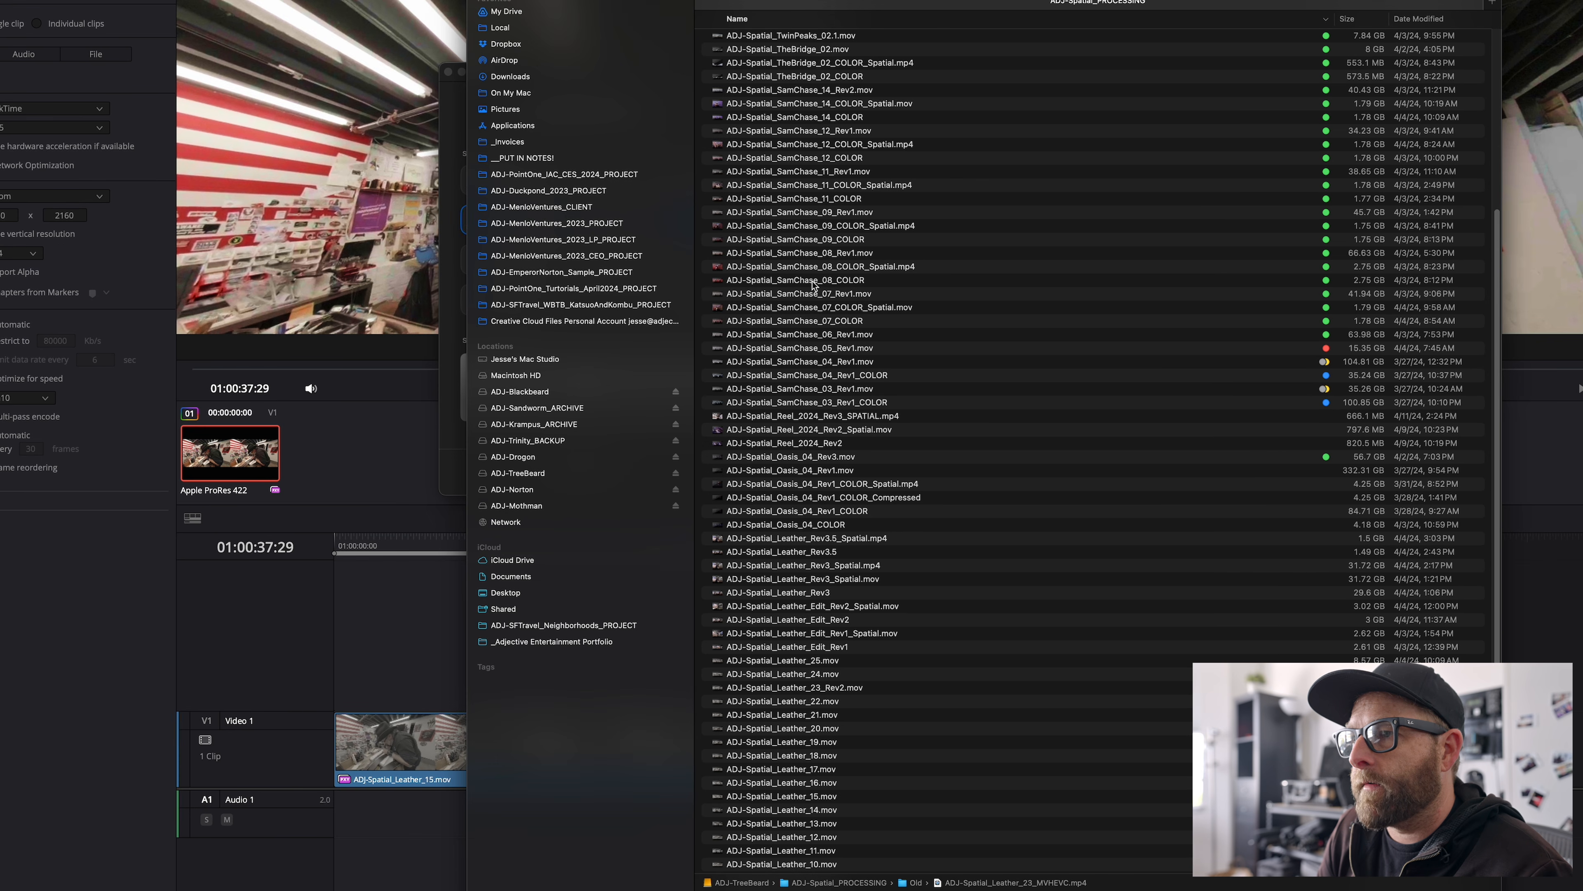
left_click(814, 282)
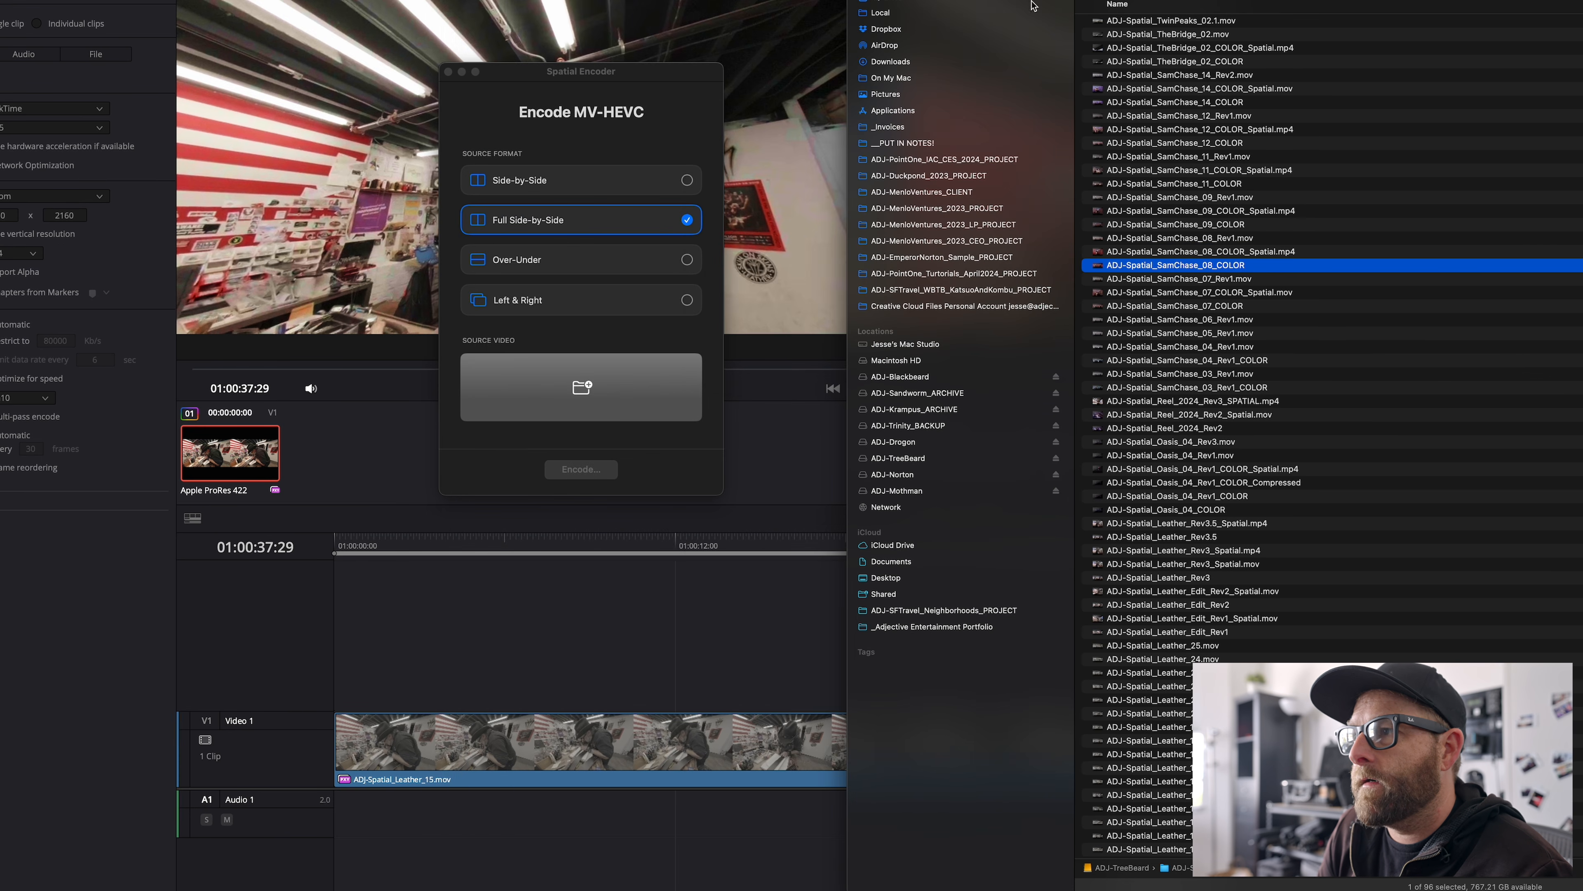
left_click_drag(1229, 265, 631, 383)
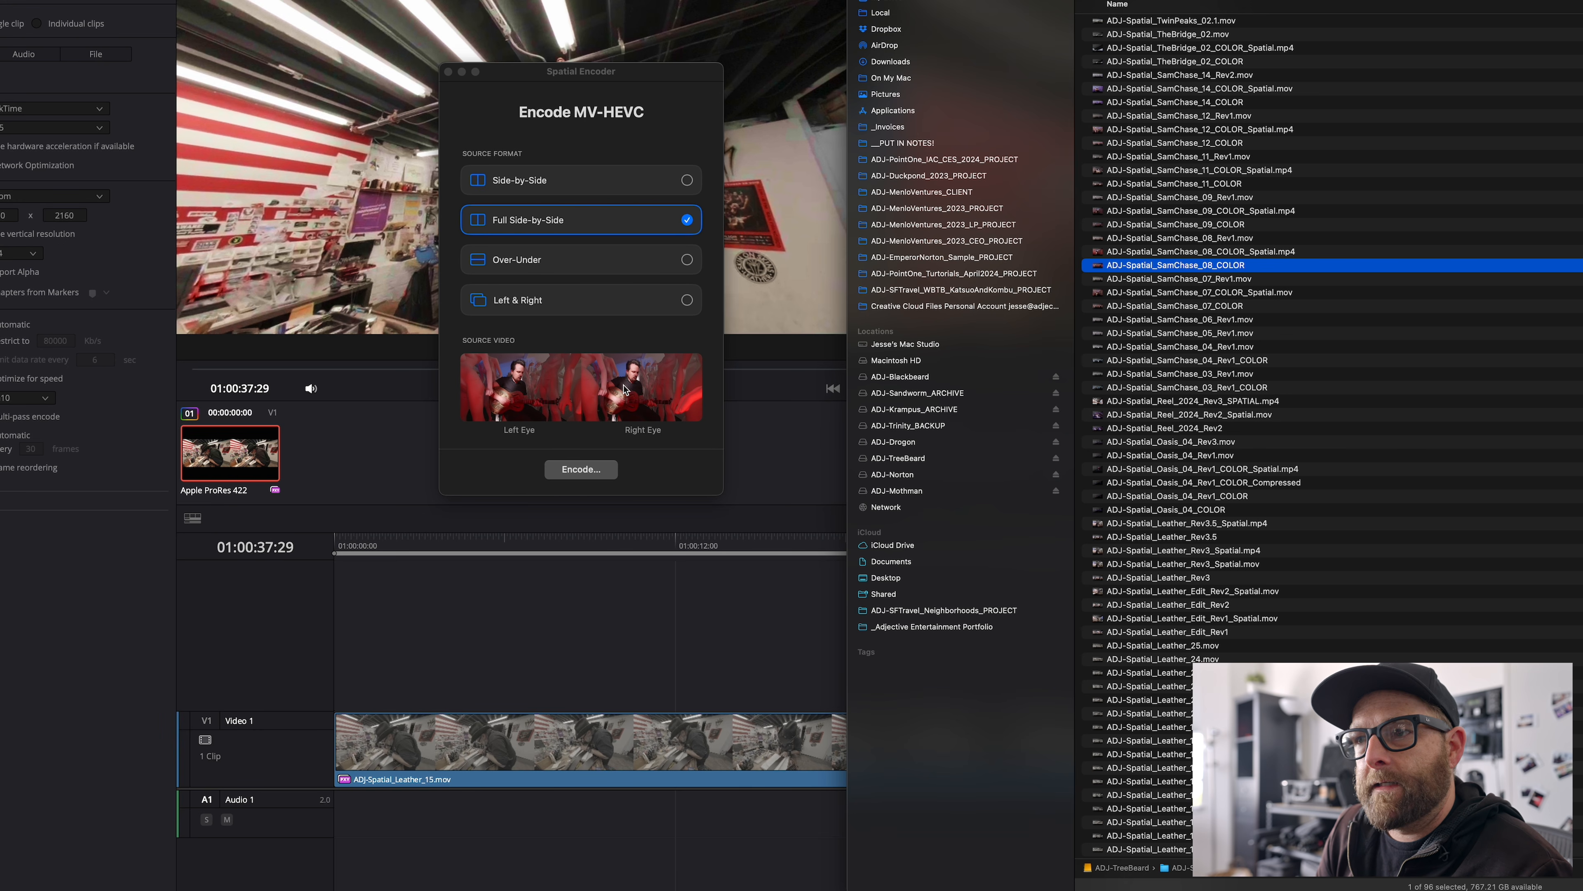
Export the MV-HEVC encode to ADJ-Spatial_PROCESSING as an MPEG-4 movie and preview ADJ-Spatial_SamChase_08_COLOR_Spatial.mp4 in Finder.
left_click(585, 469)
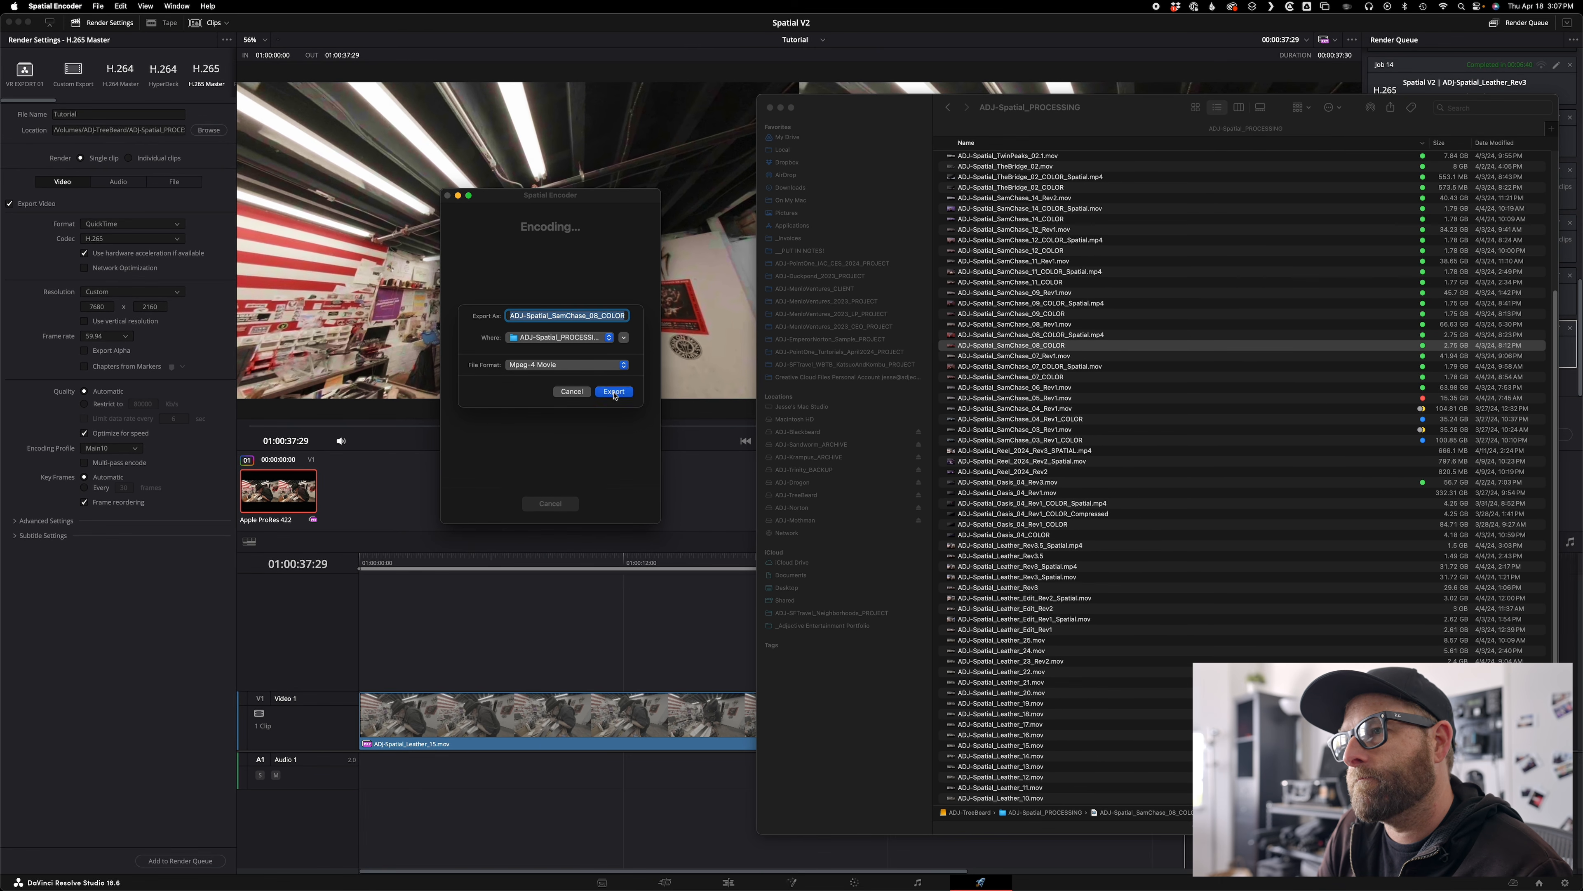
left_click(614, 392)
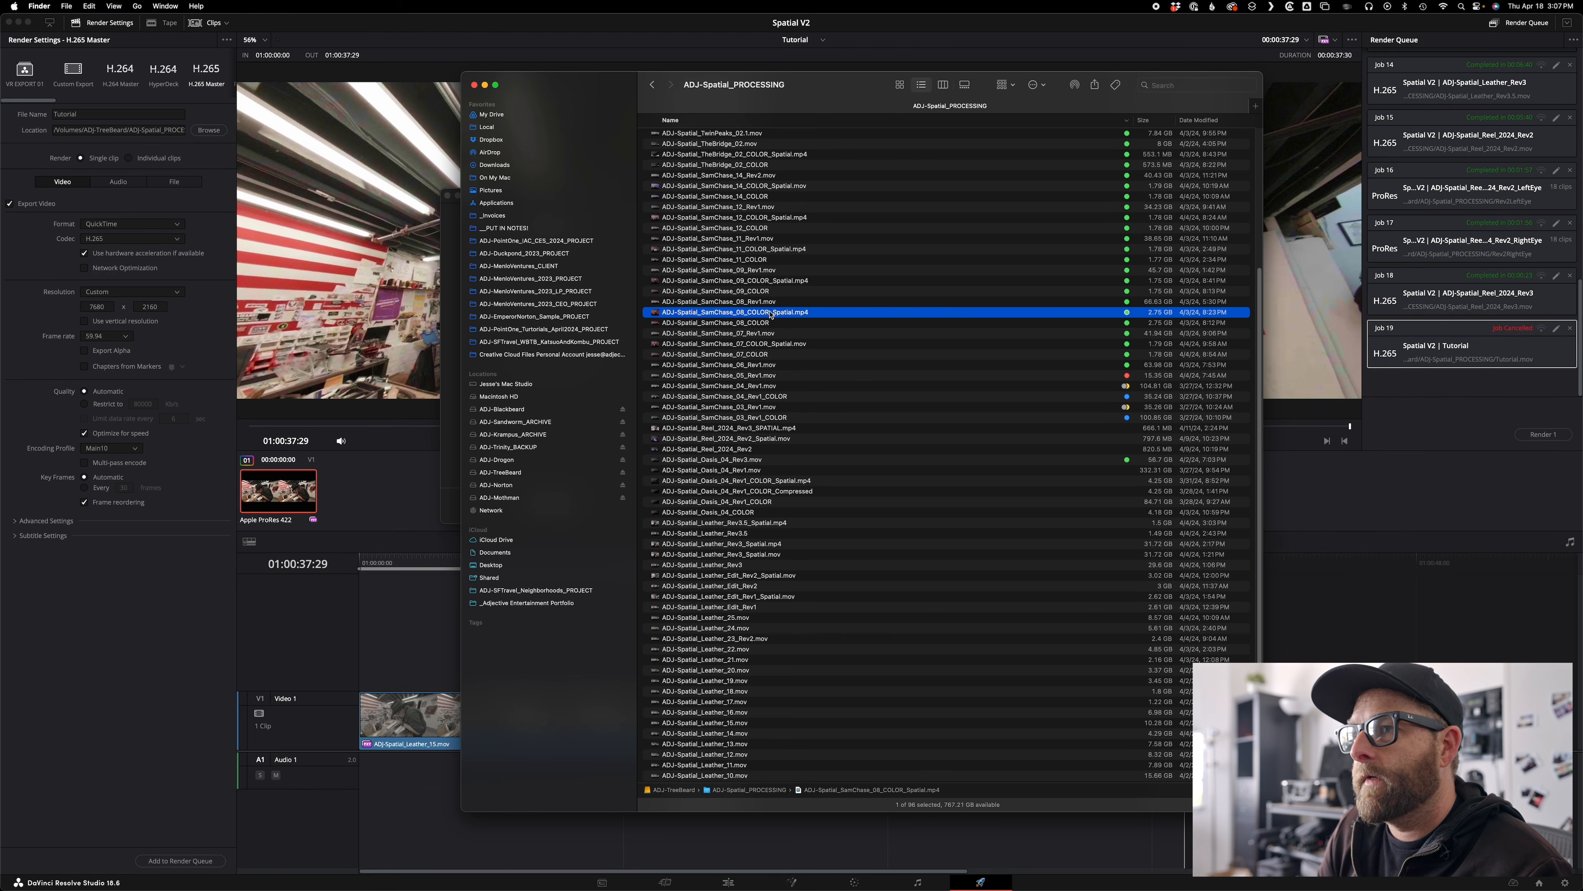
key("space")
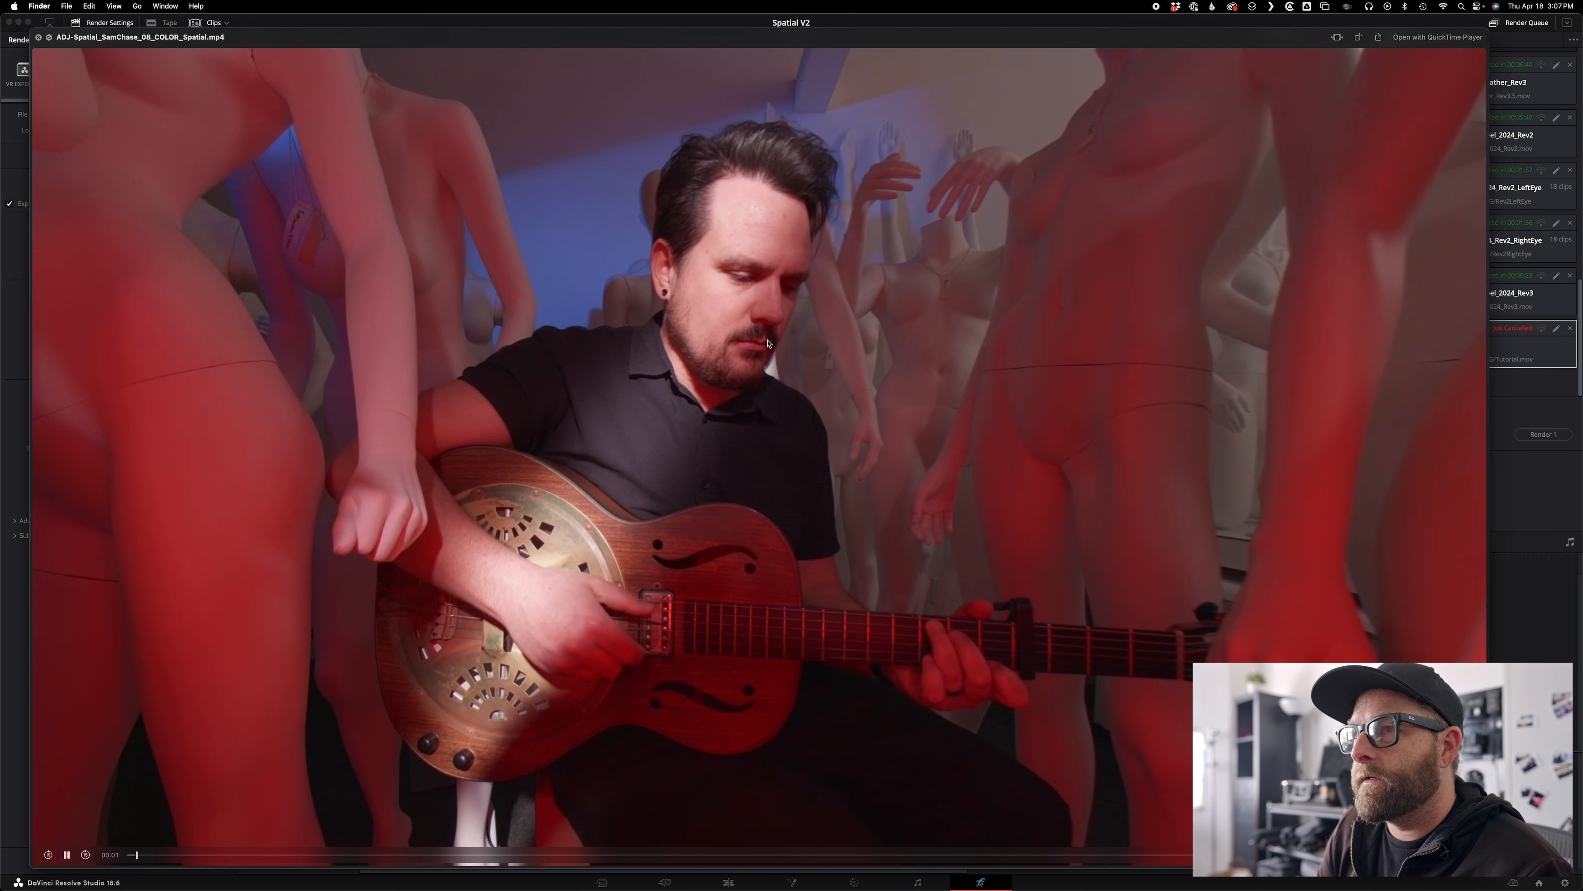